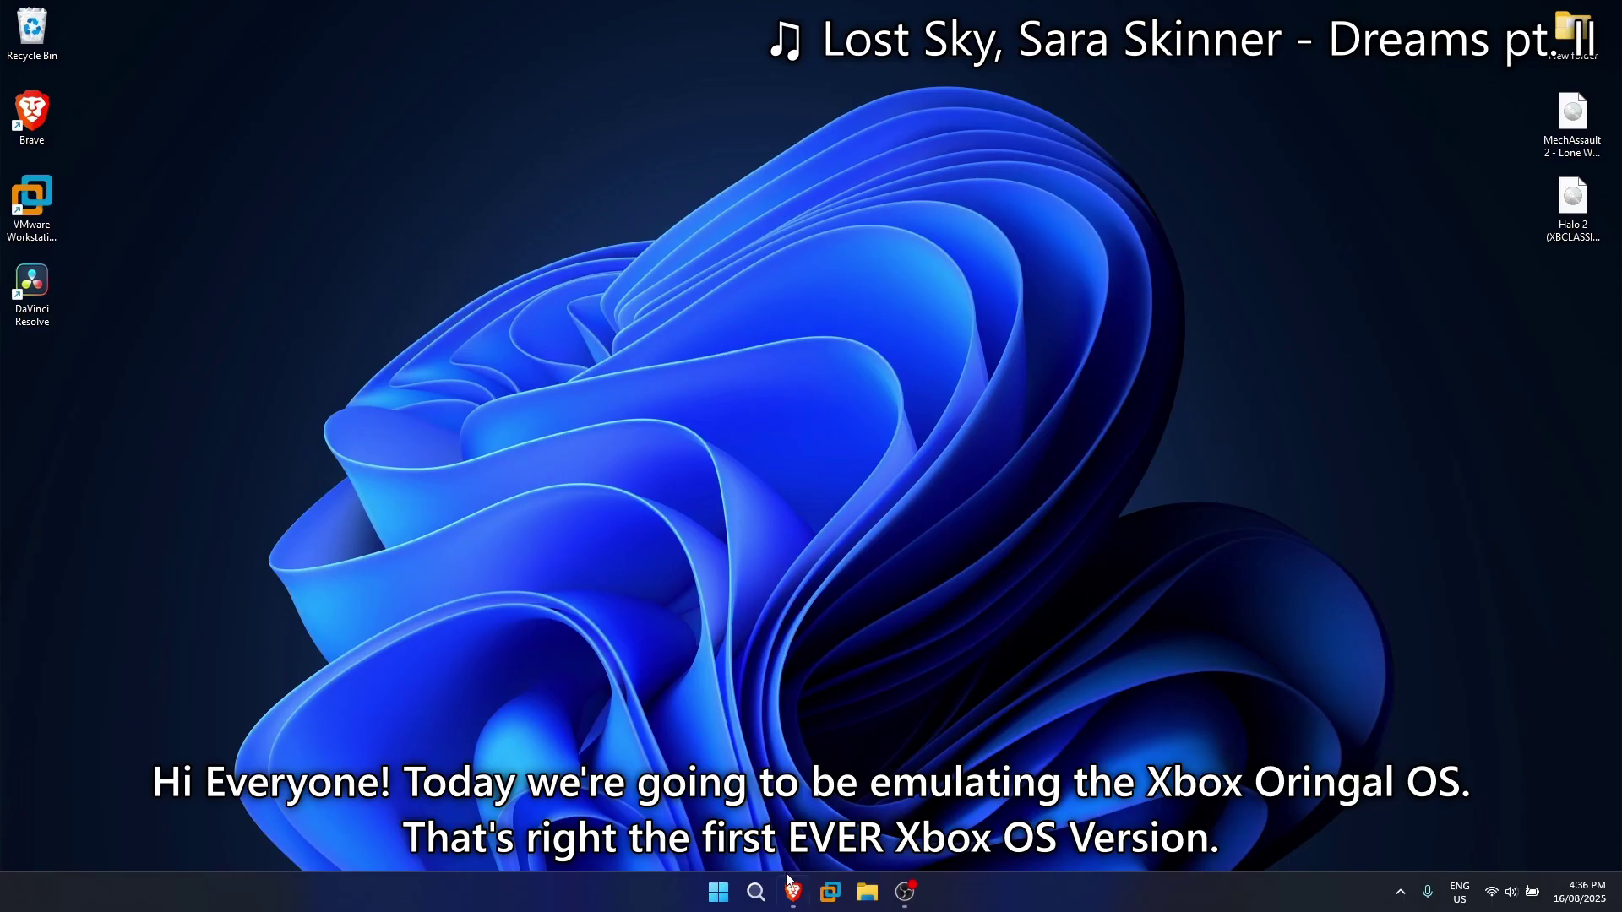
# Step: Open a new Brave browser window, search for "xemu download" and go to the xemu.app site
pyautogui.rightClick(789, 885)
pyautogui.click(827, 809)
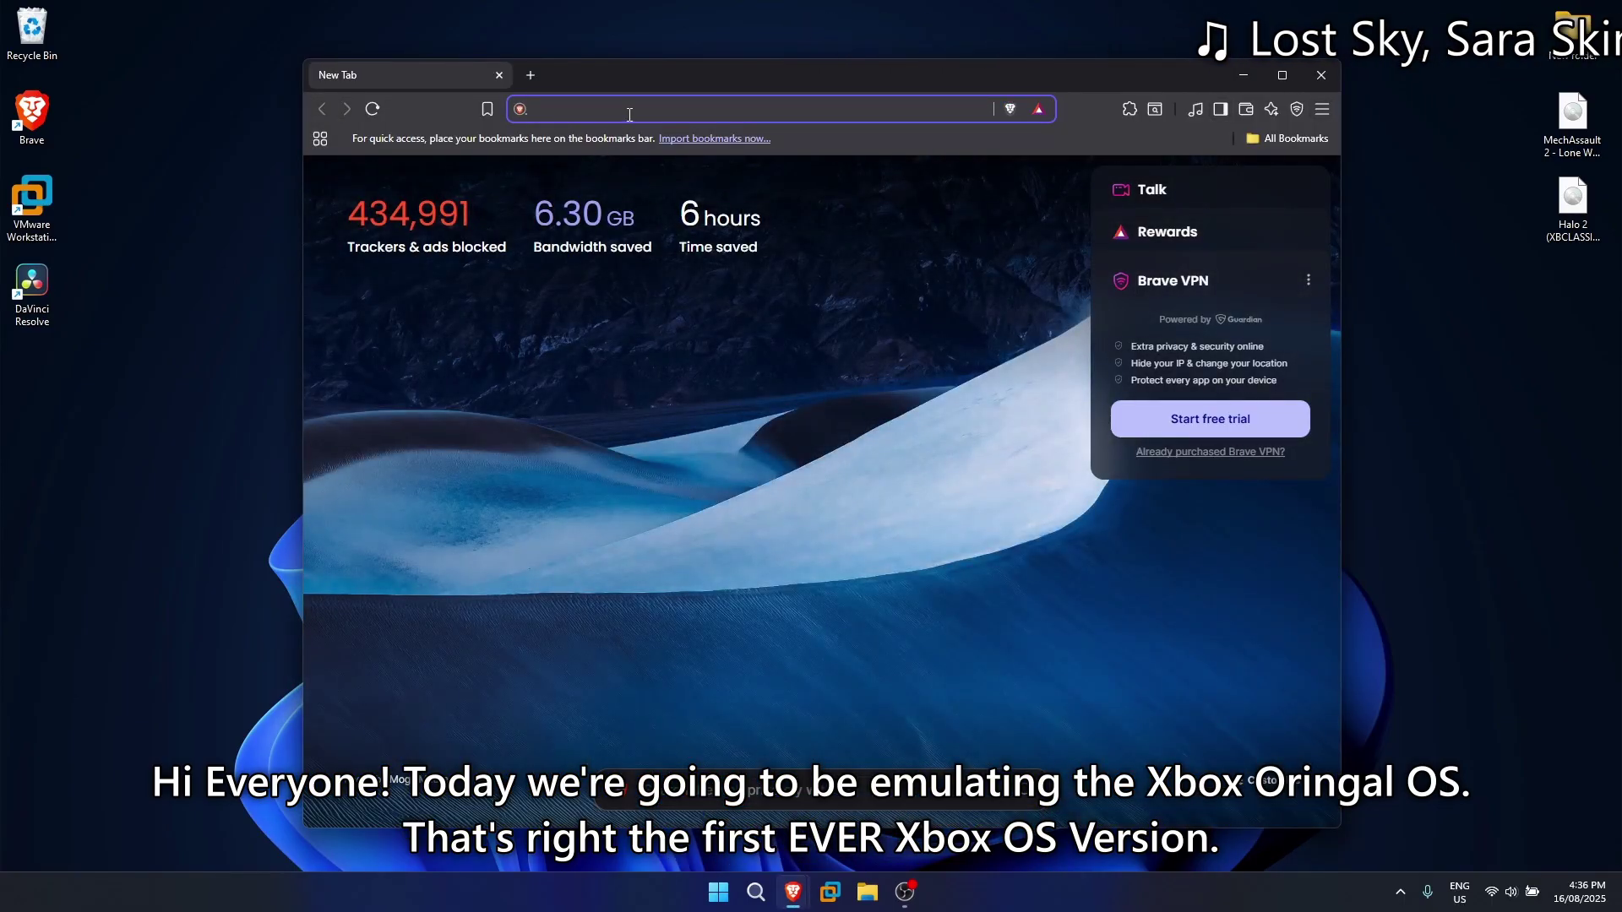
pyautogui.write('xem')
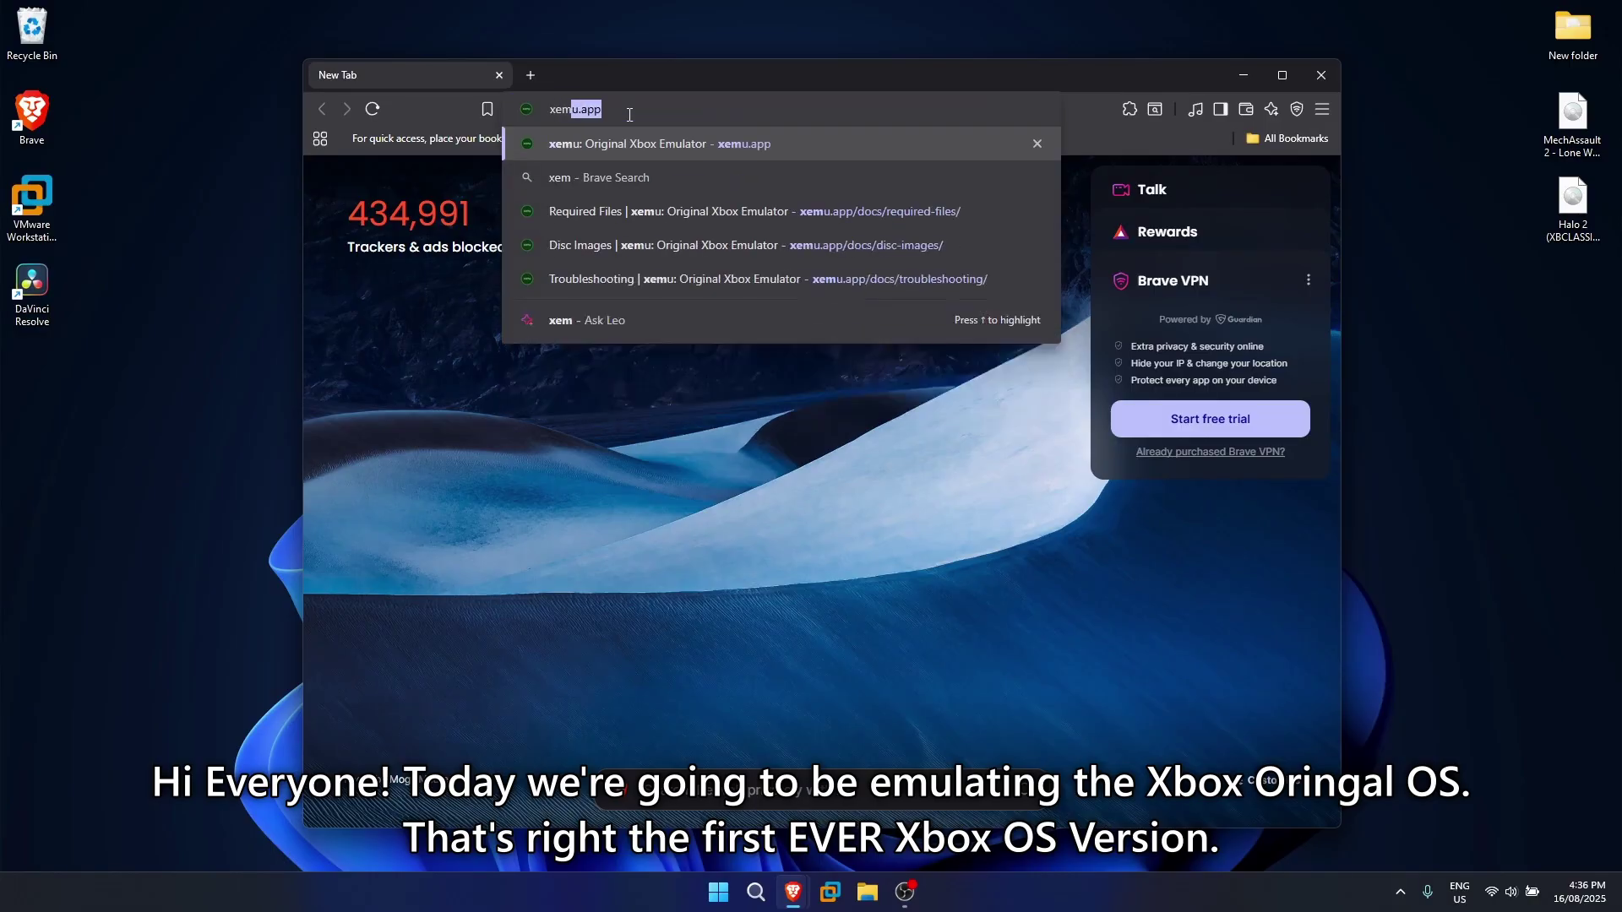
pyautogui.write('u downloa')
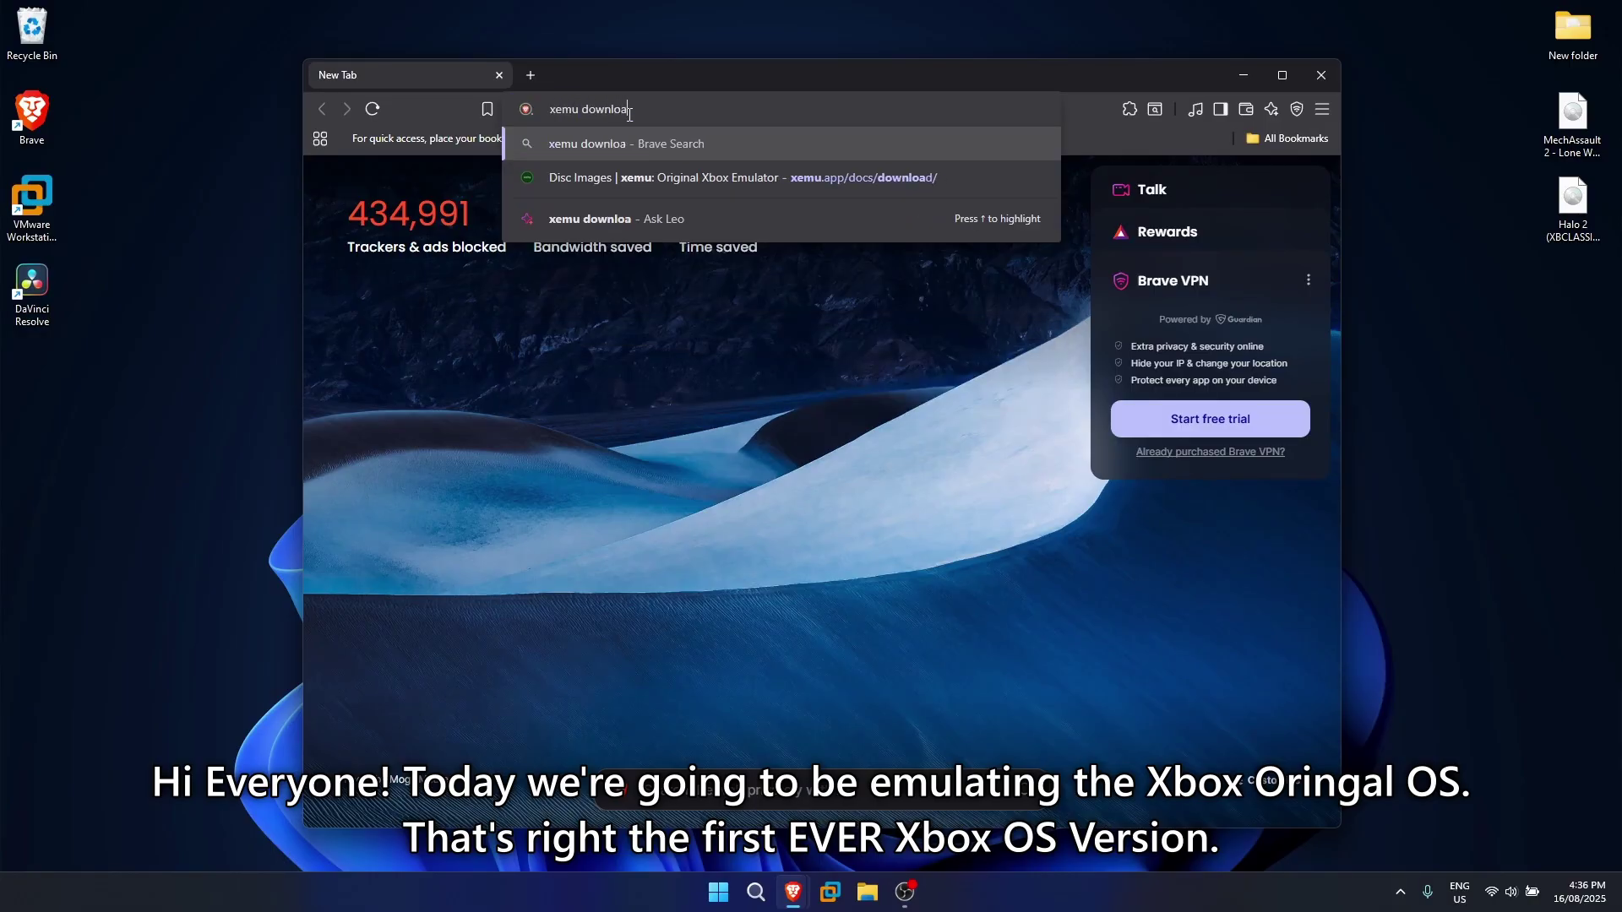
pyautogui.write('d')
pyautogui.press('Return')
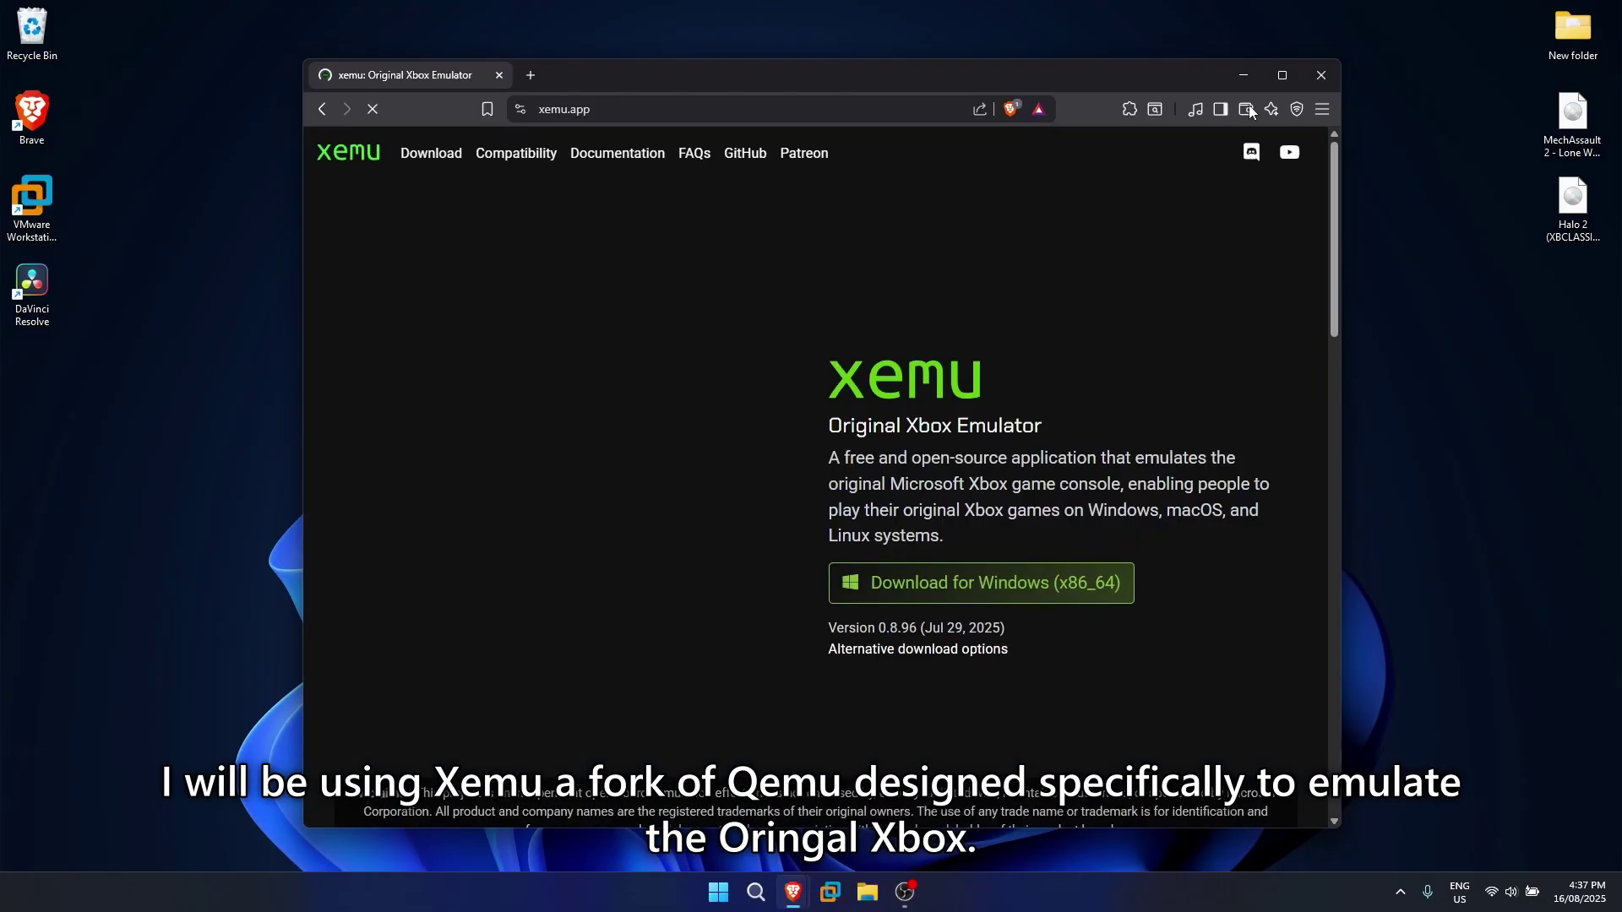
# Step: Maximize the browser window and look over the xemu home page and its dashboard screenshots
pyautogui.click(1281, 75)
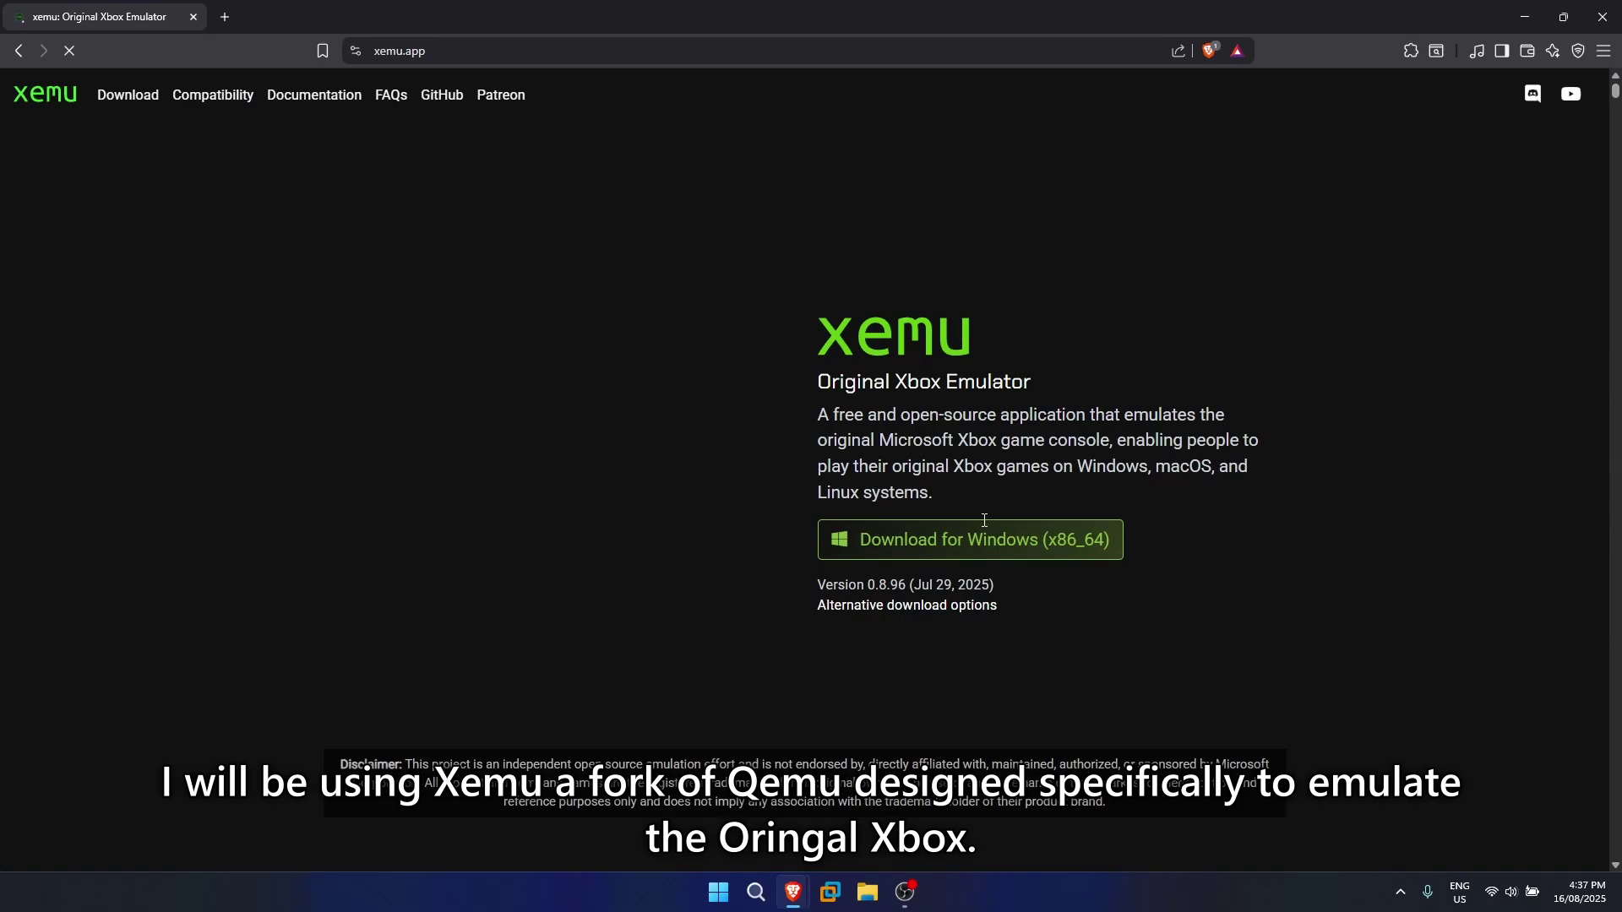
pyautogui.keyDown('ctrl'); pyautogui.scroll(2, 982, 518); pyautogui.keyUp('ctrl')
pyautogui.keyDown('ctrl'); pyautogui.scroll(1, 984, 518); pyautogui.keyUp('ctrl')
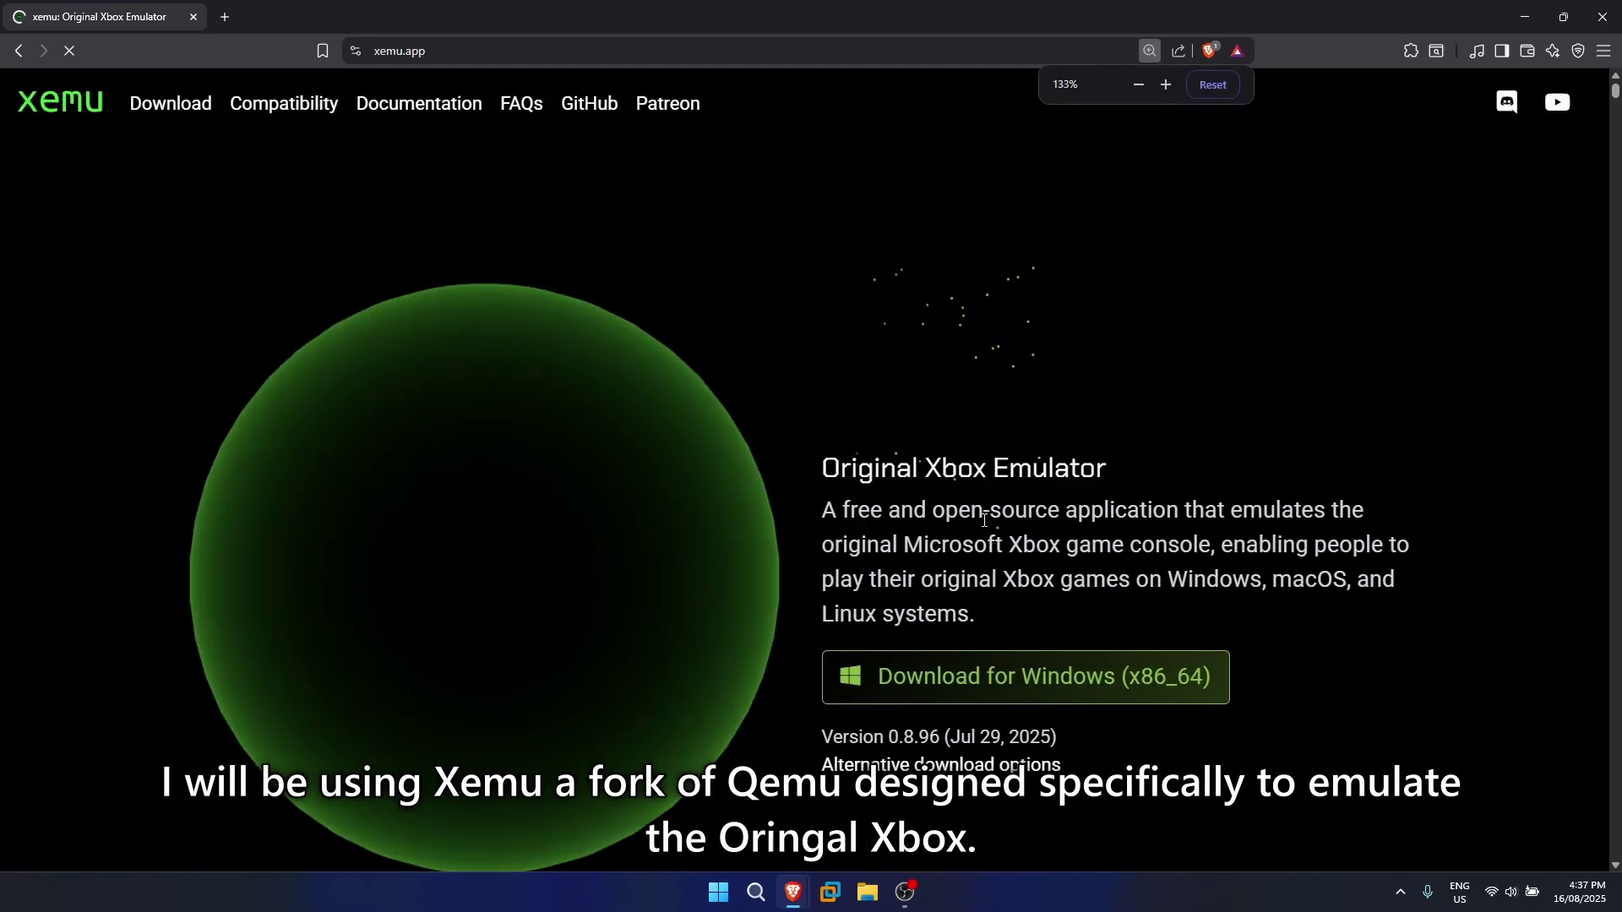
pyautogui.keyDown('ctrl'); pyautogui.scroll(1, 984, 519); pyautogui.keyUp('ctrl')
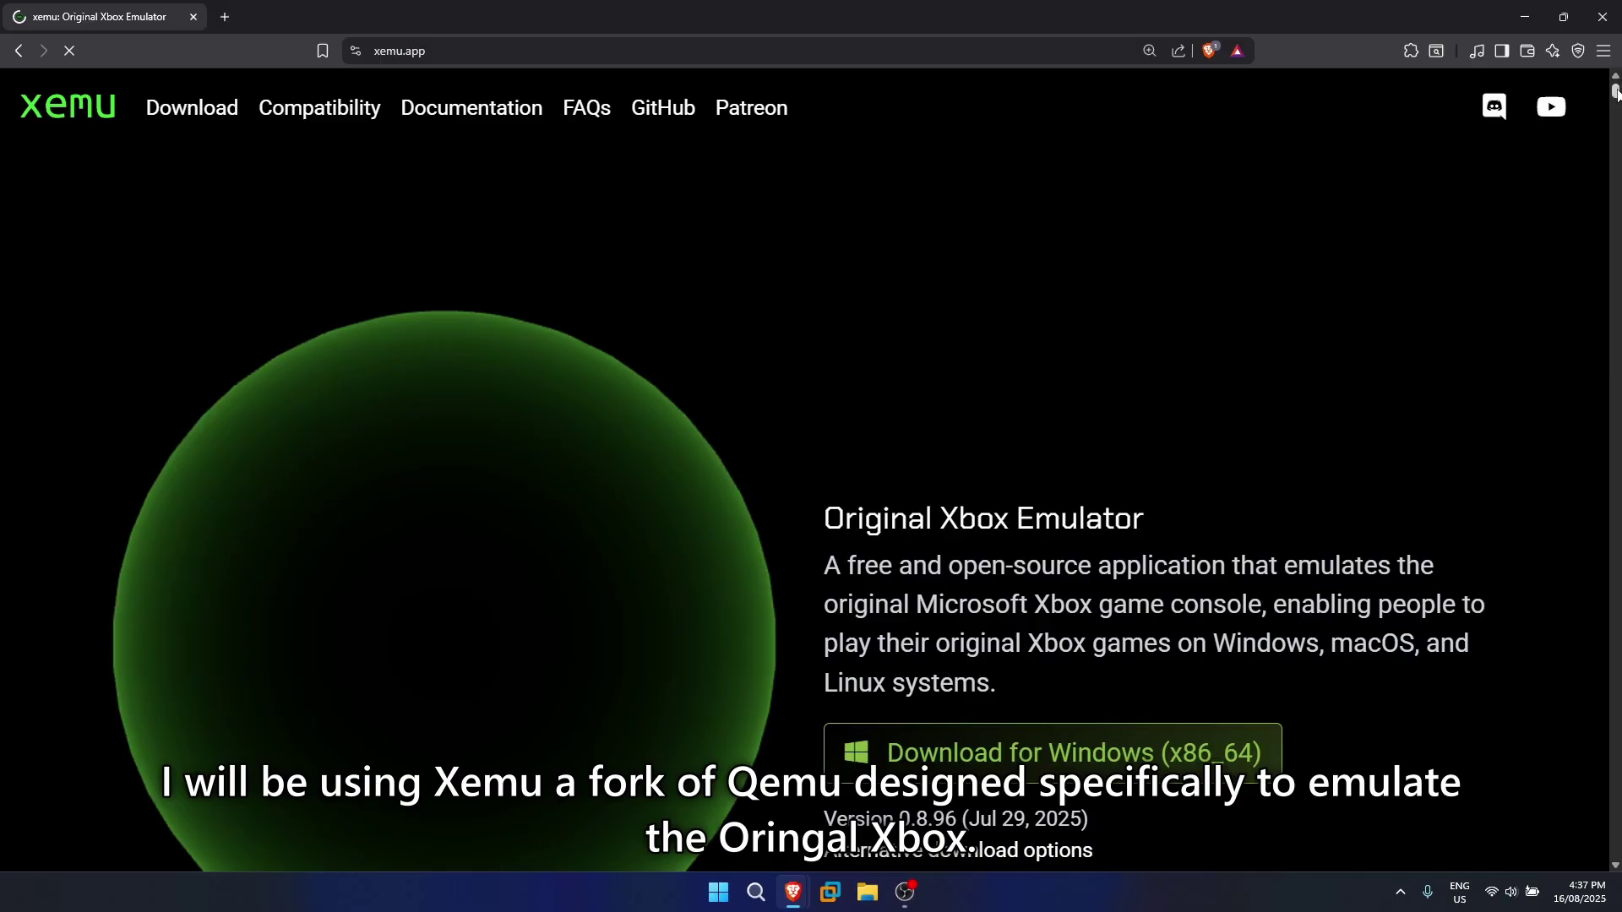
pyautogui.scroll(-10, 1616, 93)
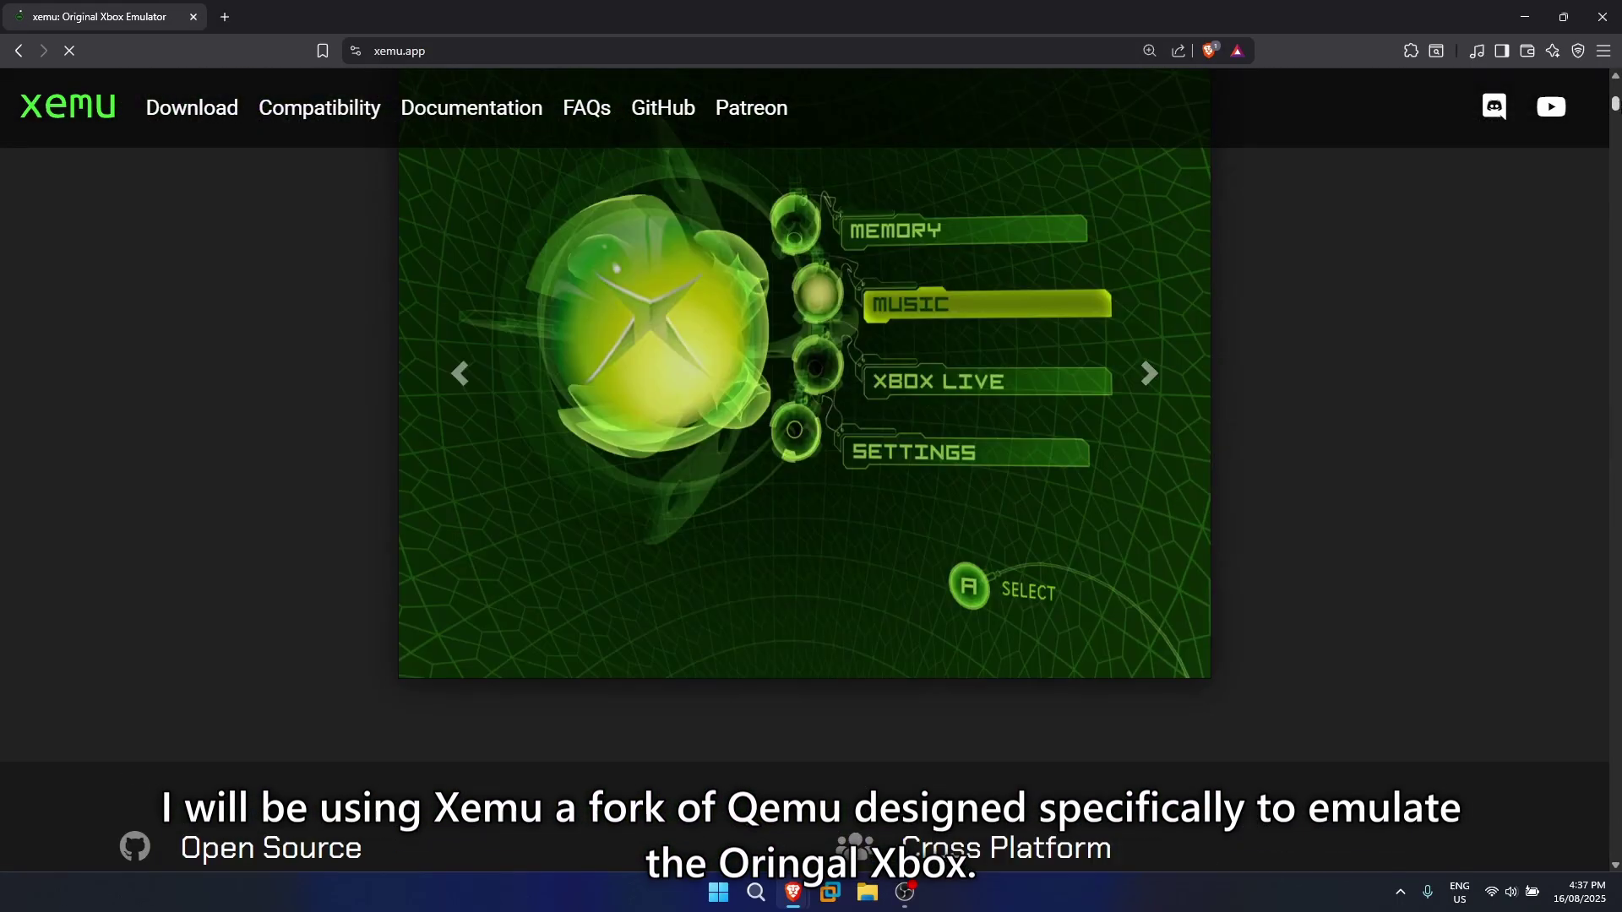
pyautogui.scroll(2, 804, 456)
pyautogui.hotkey('ctrl', '-')
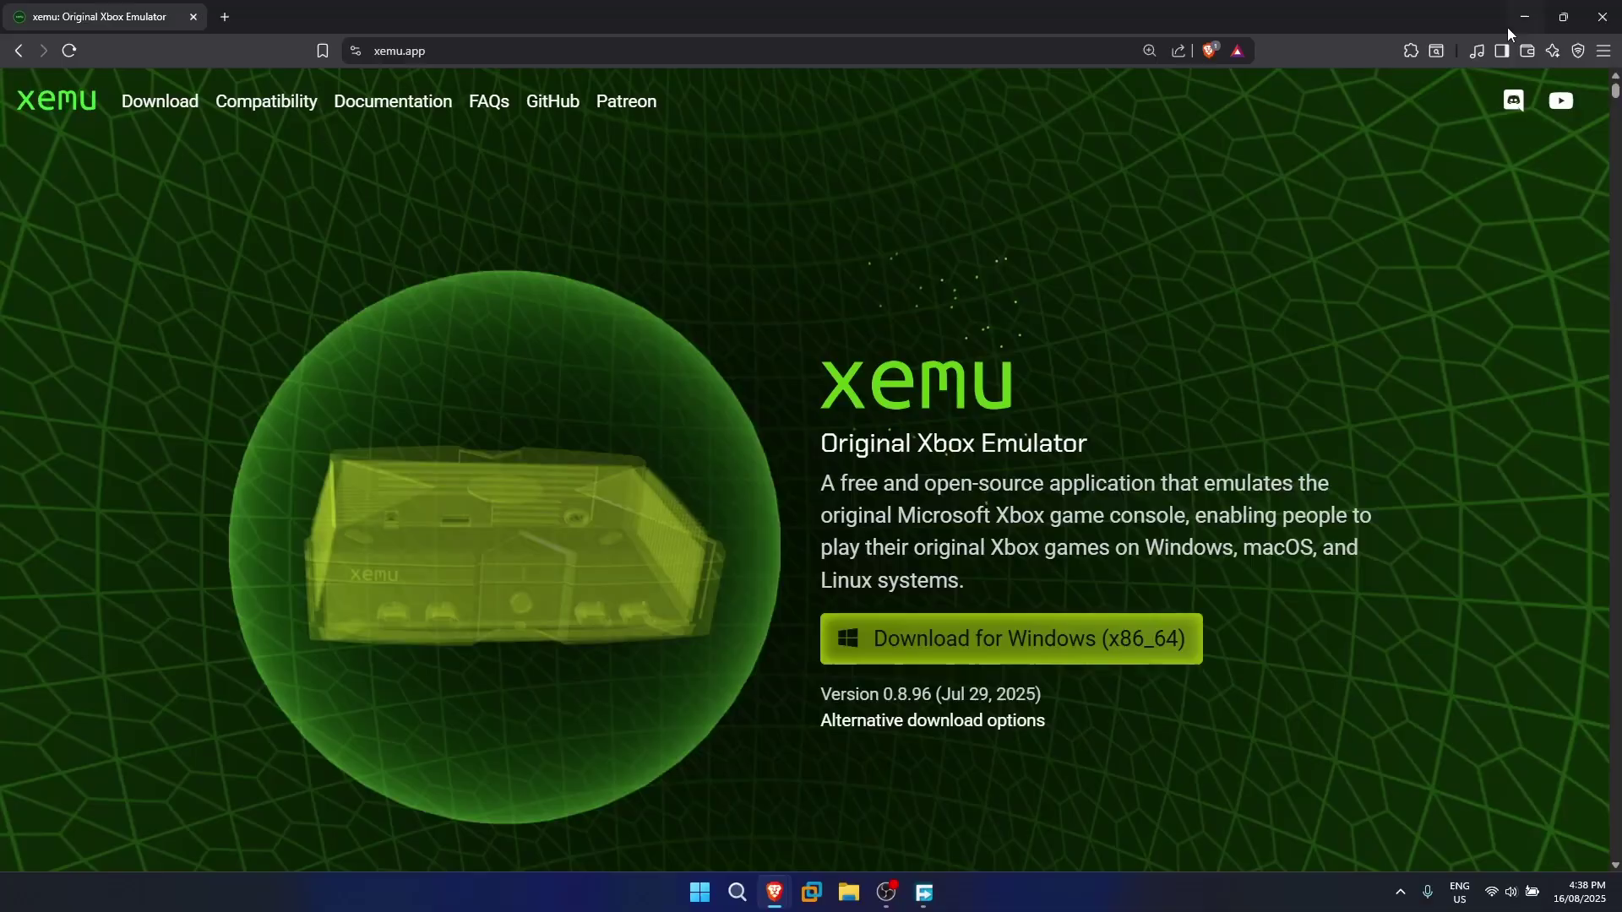
# Step: Minimize the browser and create a folder named Xemu on the desktop
pyautogui.click(1525, 17)
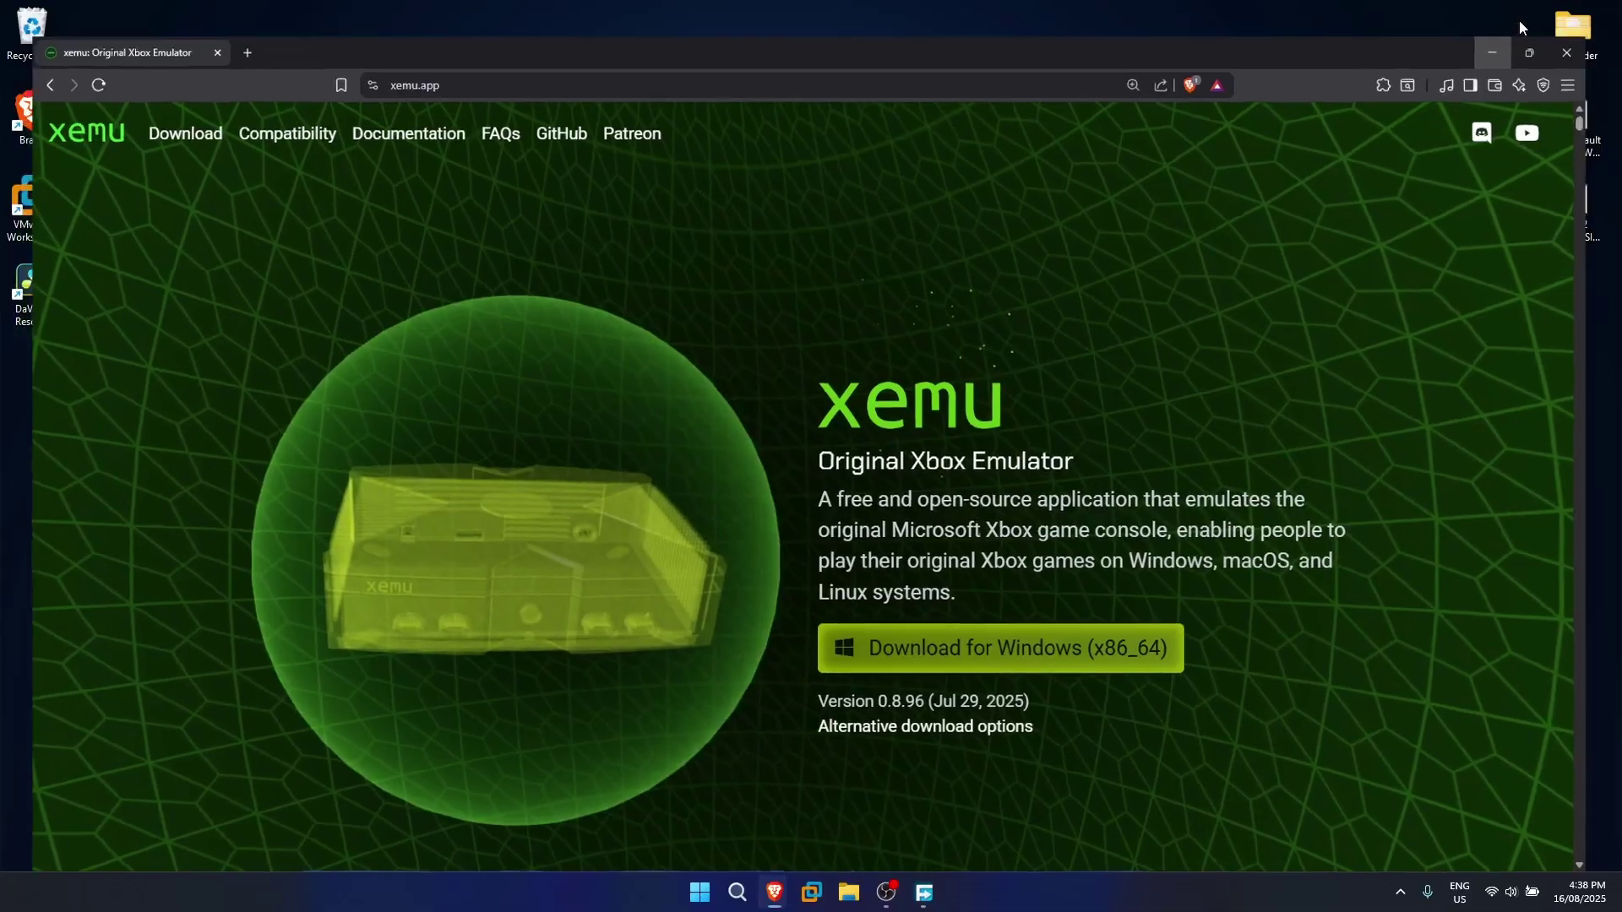
pyautogui.rightClick(861, 281)
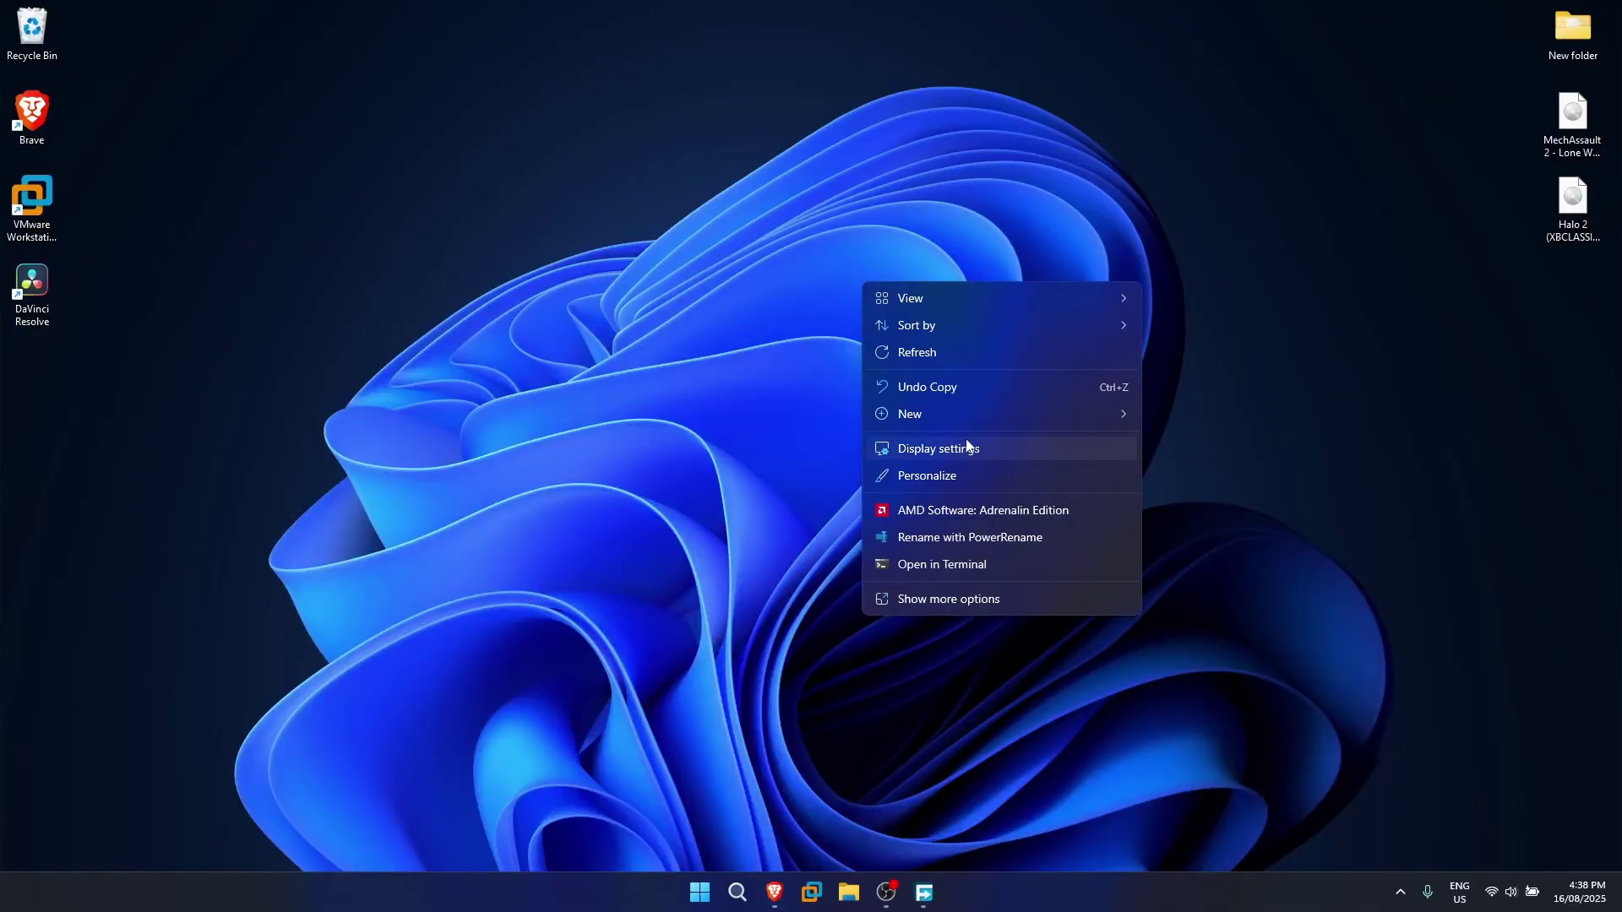
pyautogui.moveTo(992, 413)
pyautogui.click(1180, 418)
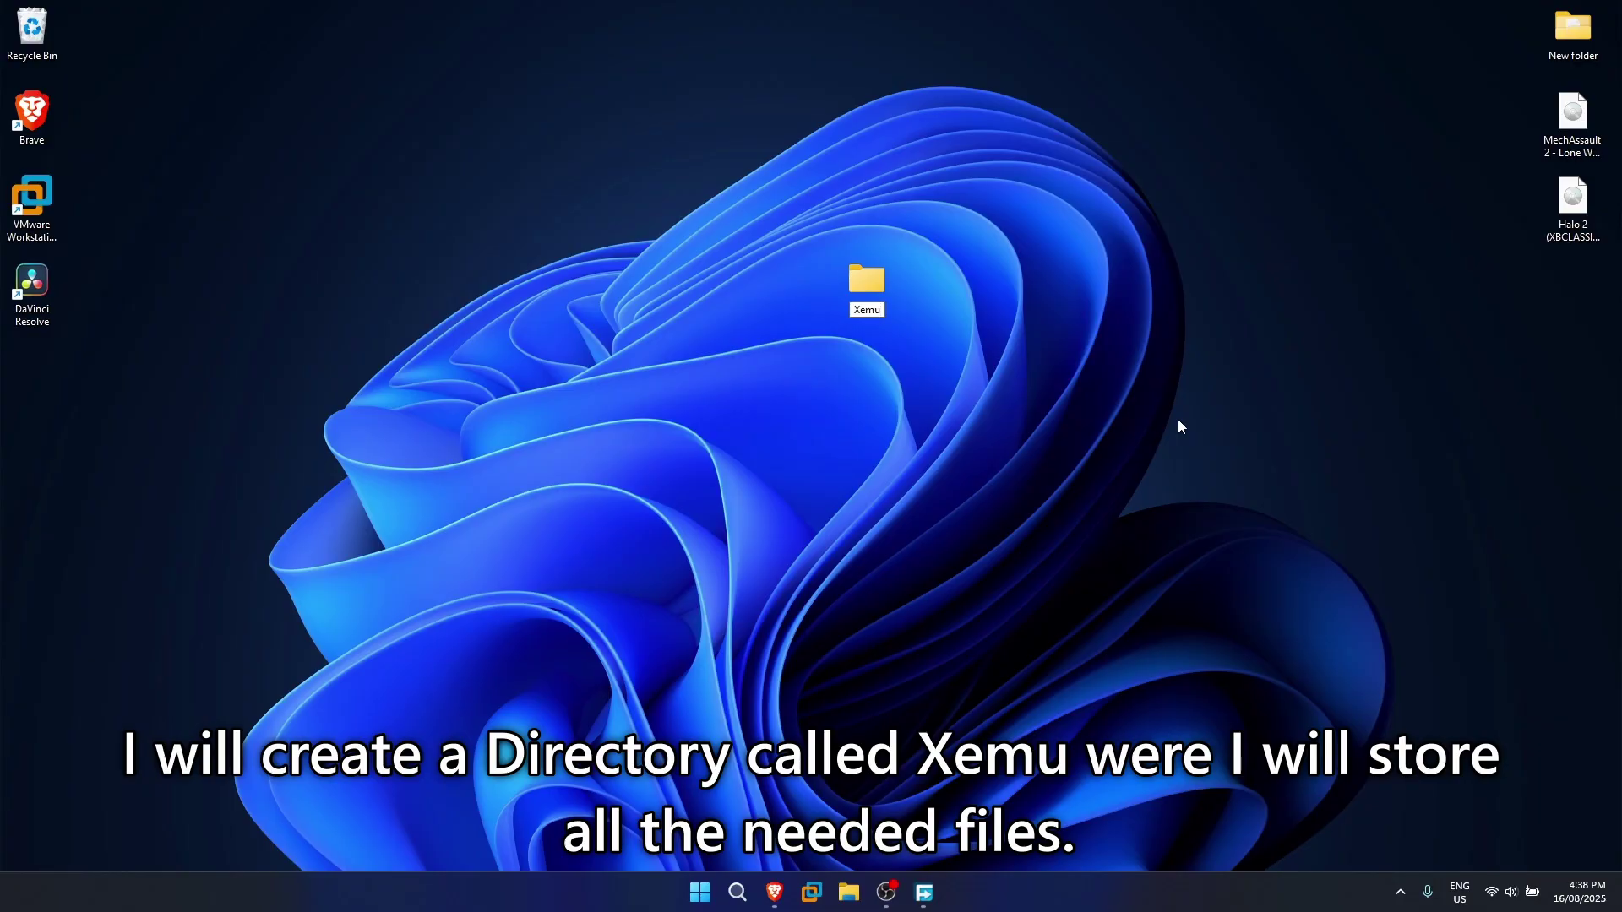
# Step: Open the Xemu desktop folder to view its contents, and close it again
pyautogui.doubleClick(876, 284)
pyautogui.moveTo(930, 276); pyautogui.dragTo(828, 234)
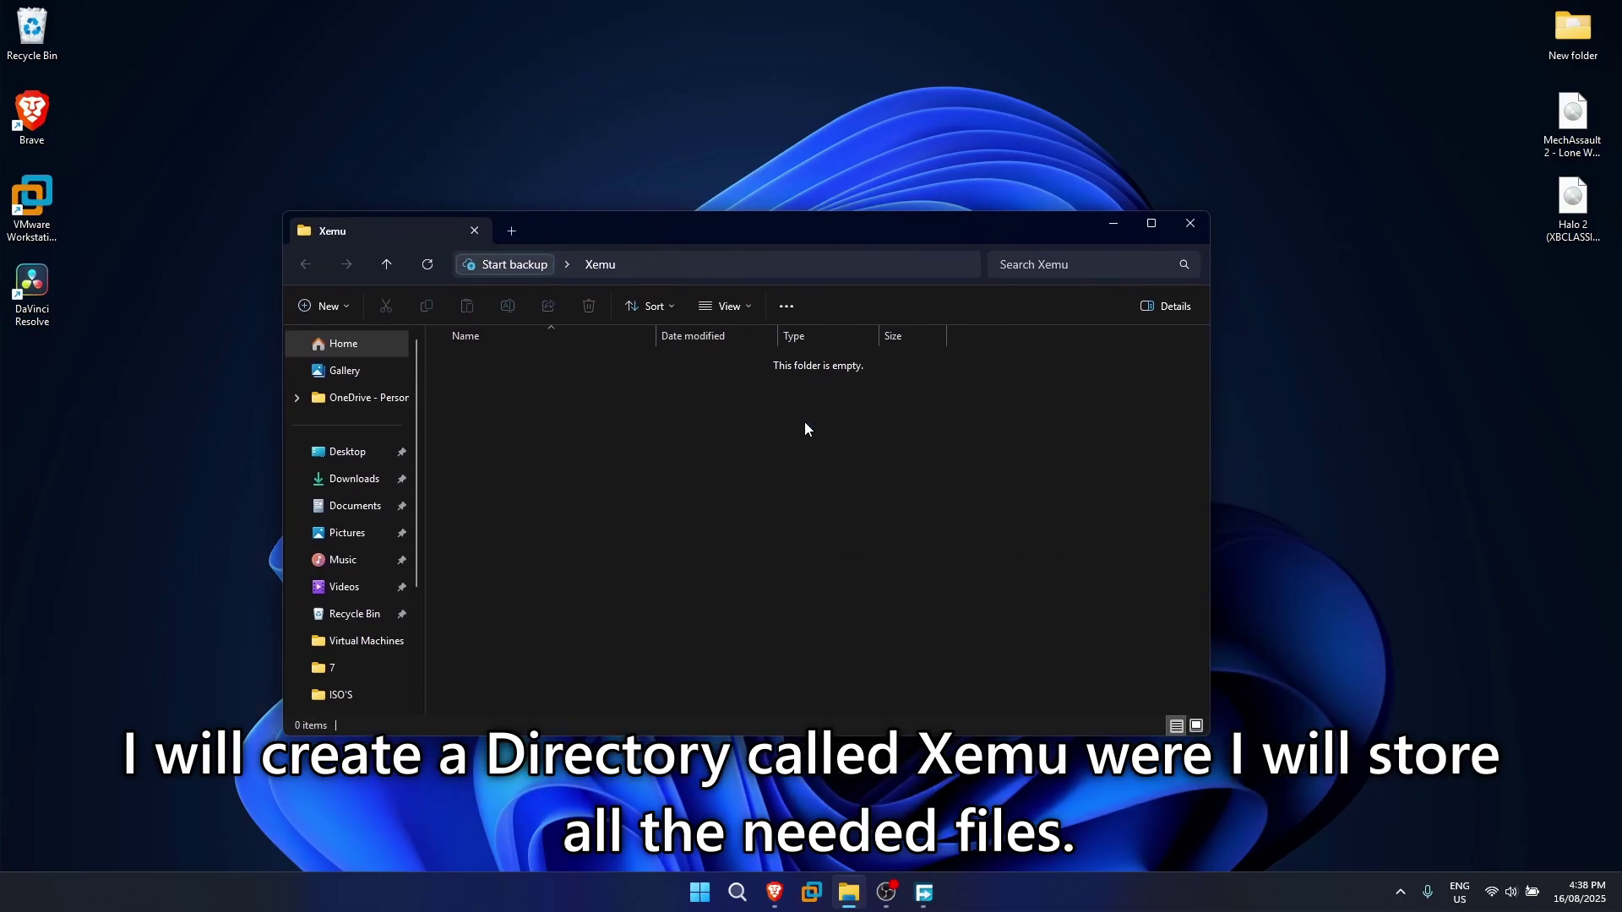
pyautogui.moveTo(805, 429); pyautogui.dragTo(1104, 580)
pyautogui.click(1191, 223)
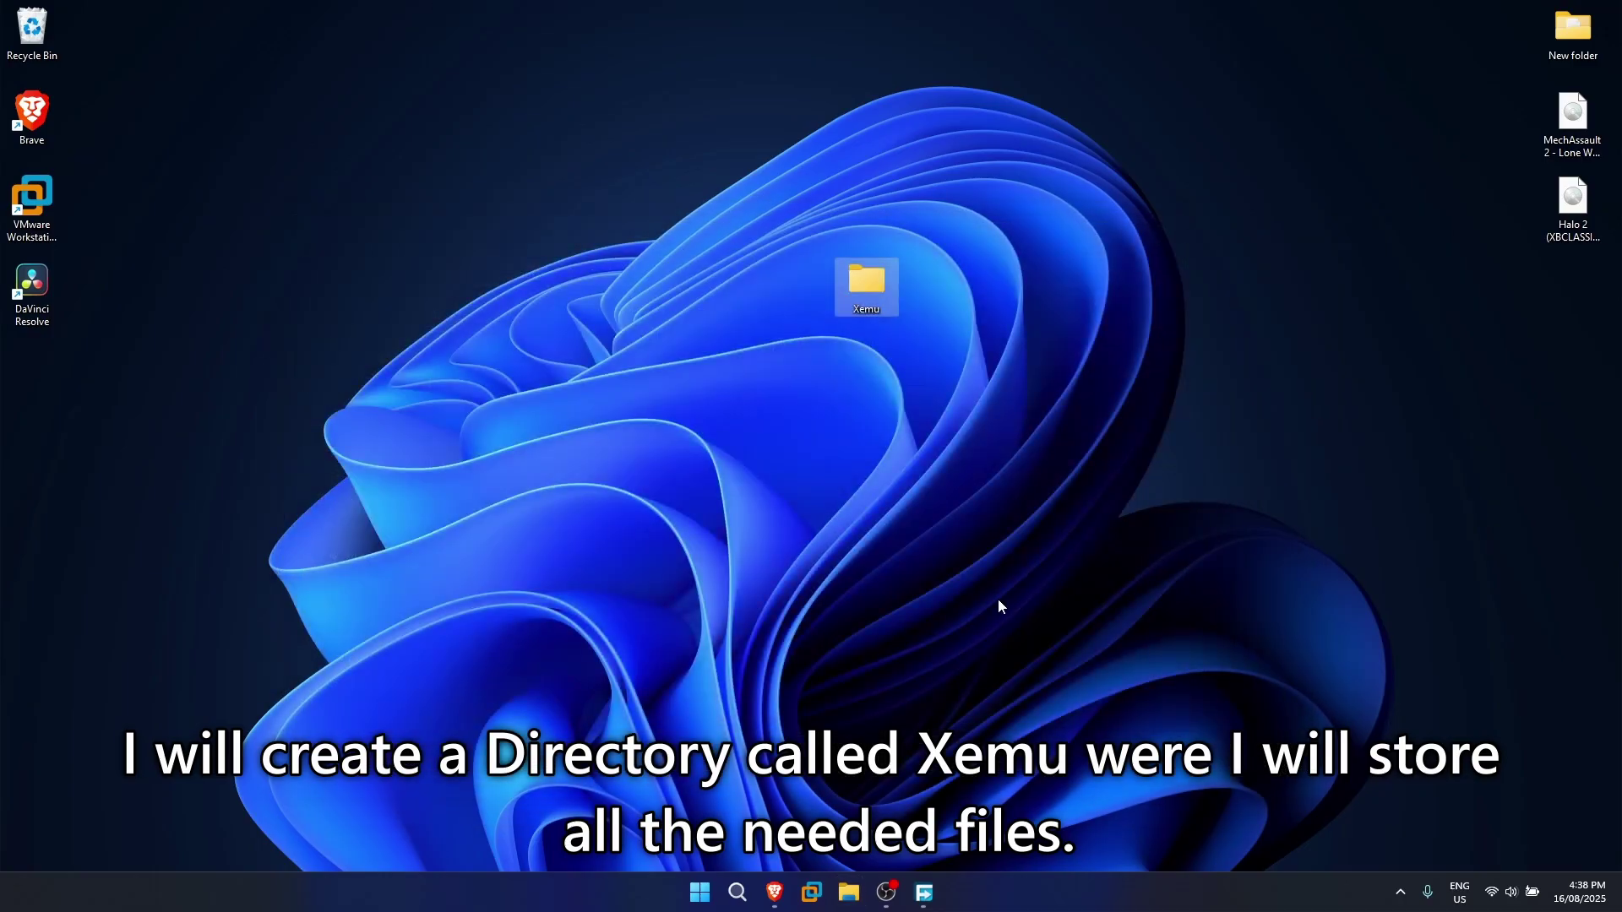
# Step: Download xemu-win-x86_64-release.zip from the xemu site into the desktop's Xemu folder, and close Free Download Manager
pyautogui.click(777, 897)
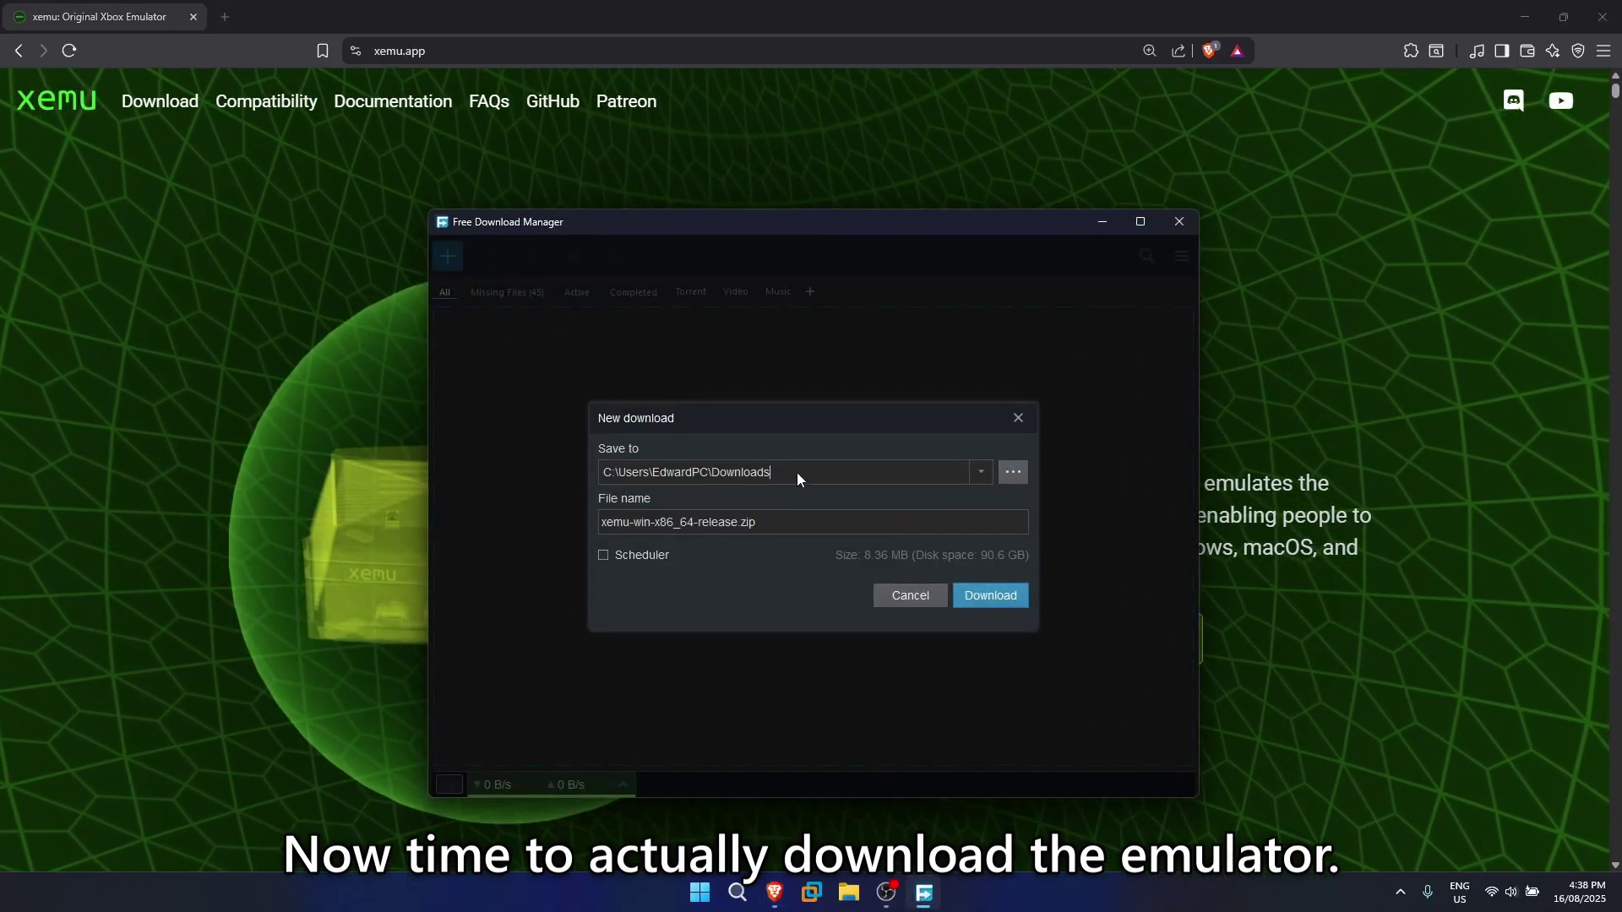
pyautogui.moveTo(798, 473); pyautogui.dragTo(719, 472)
pyautogui.write('es')
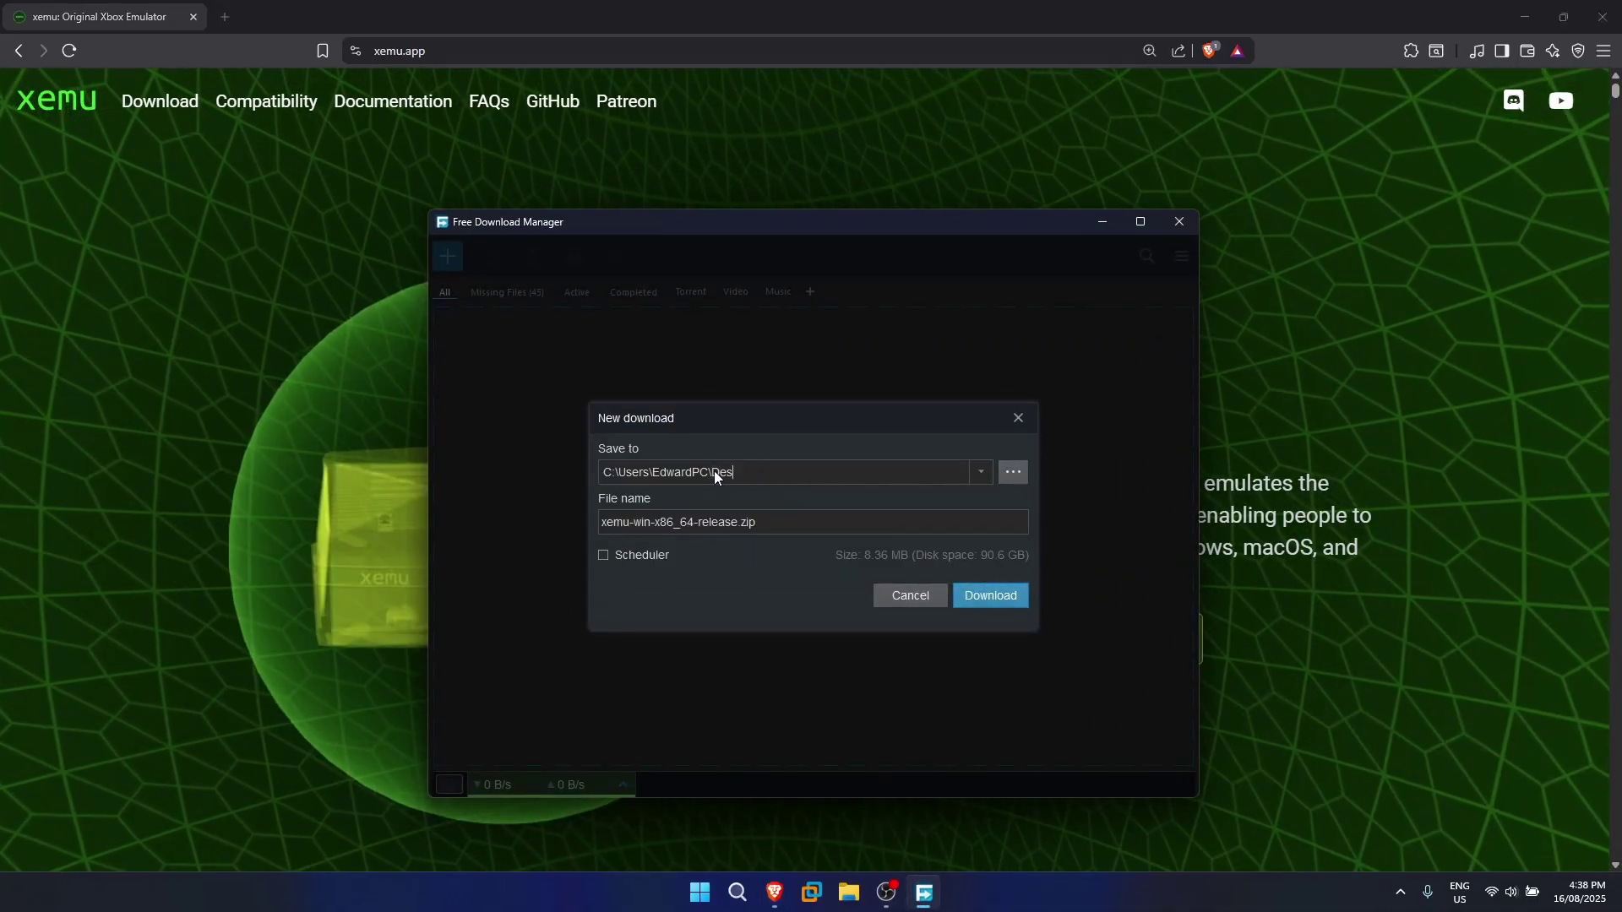
pyautogui.write('kto')
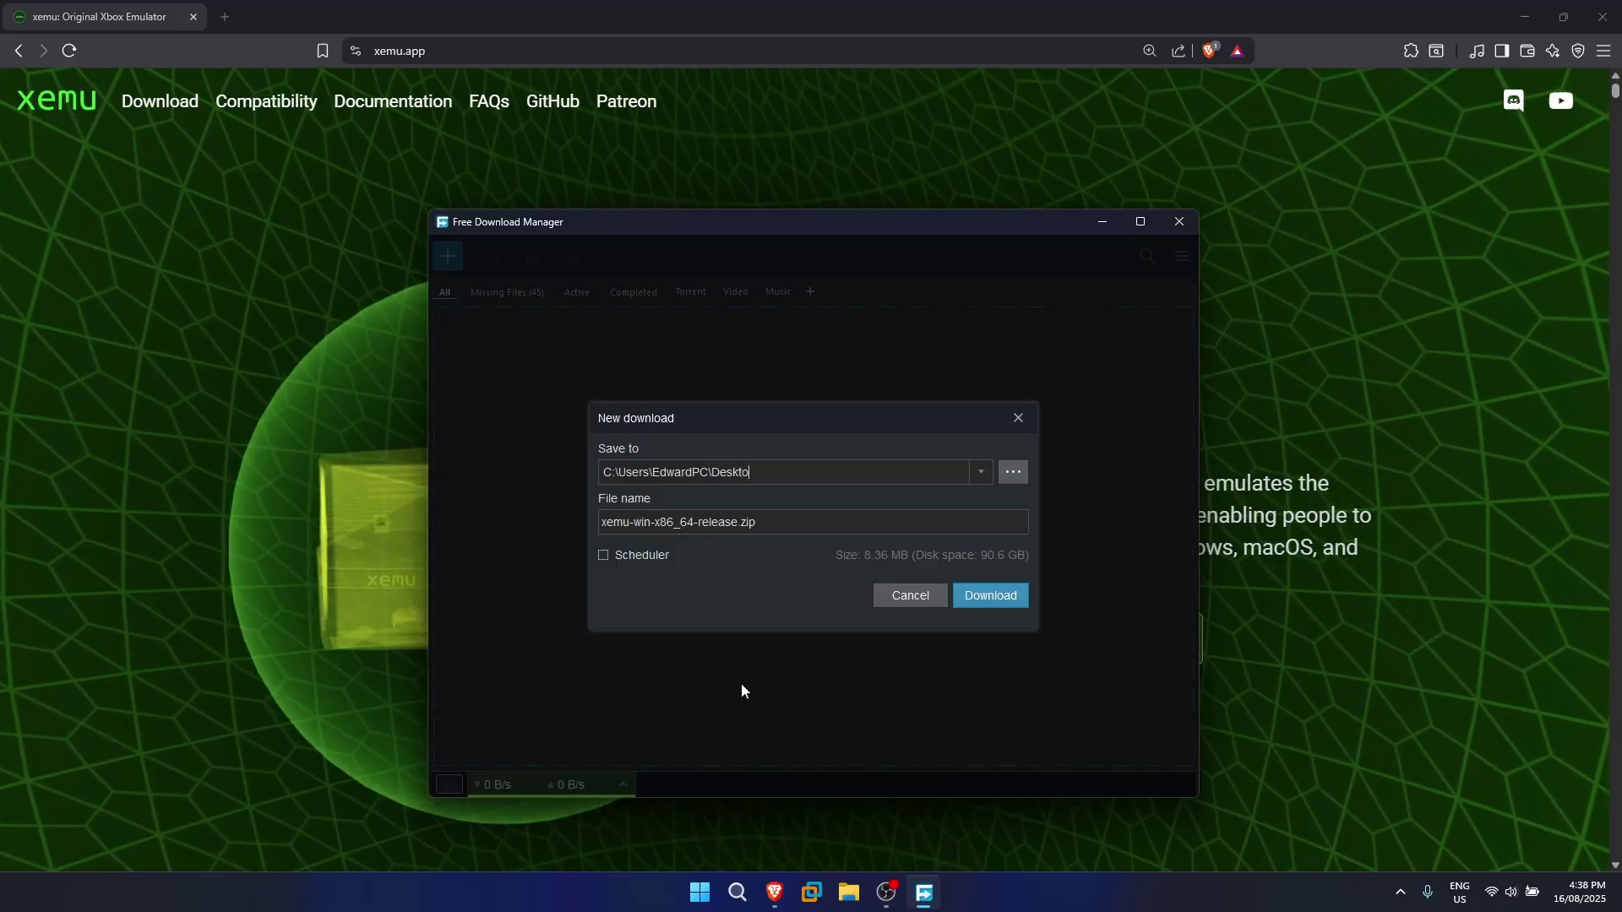
pyautogui.write('p\\')
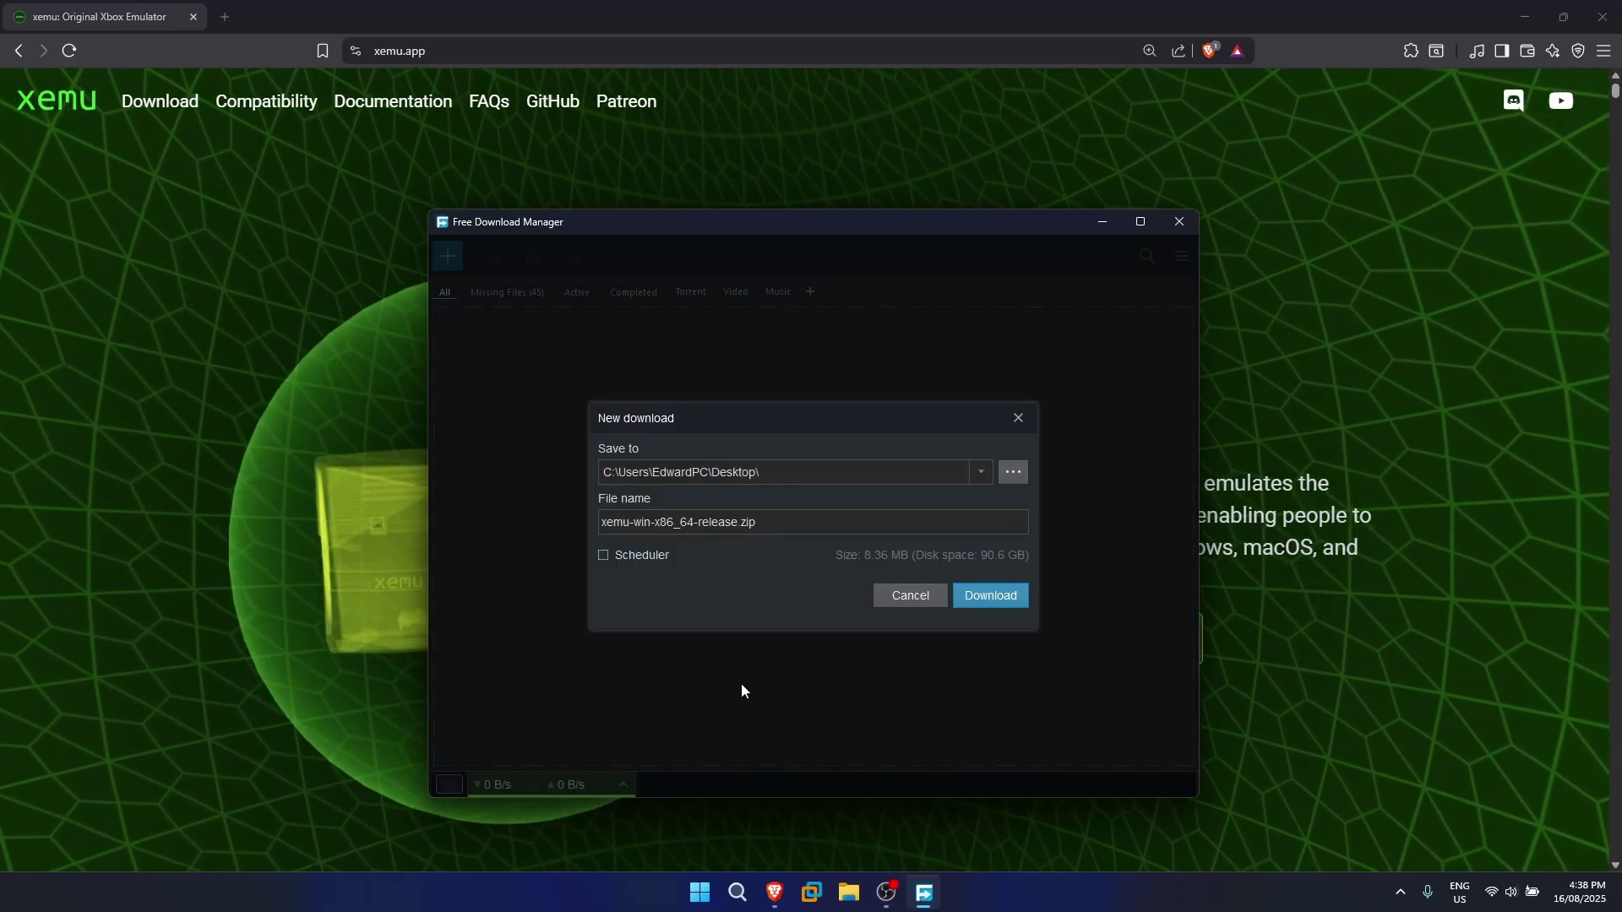
pyautogui.write('Xemu')
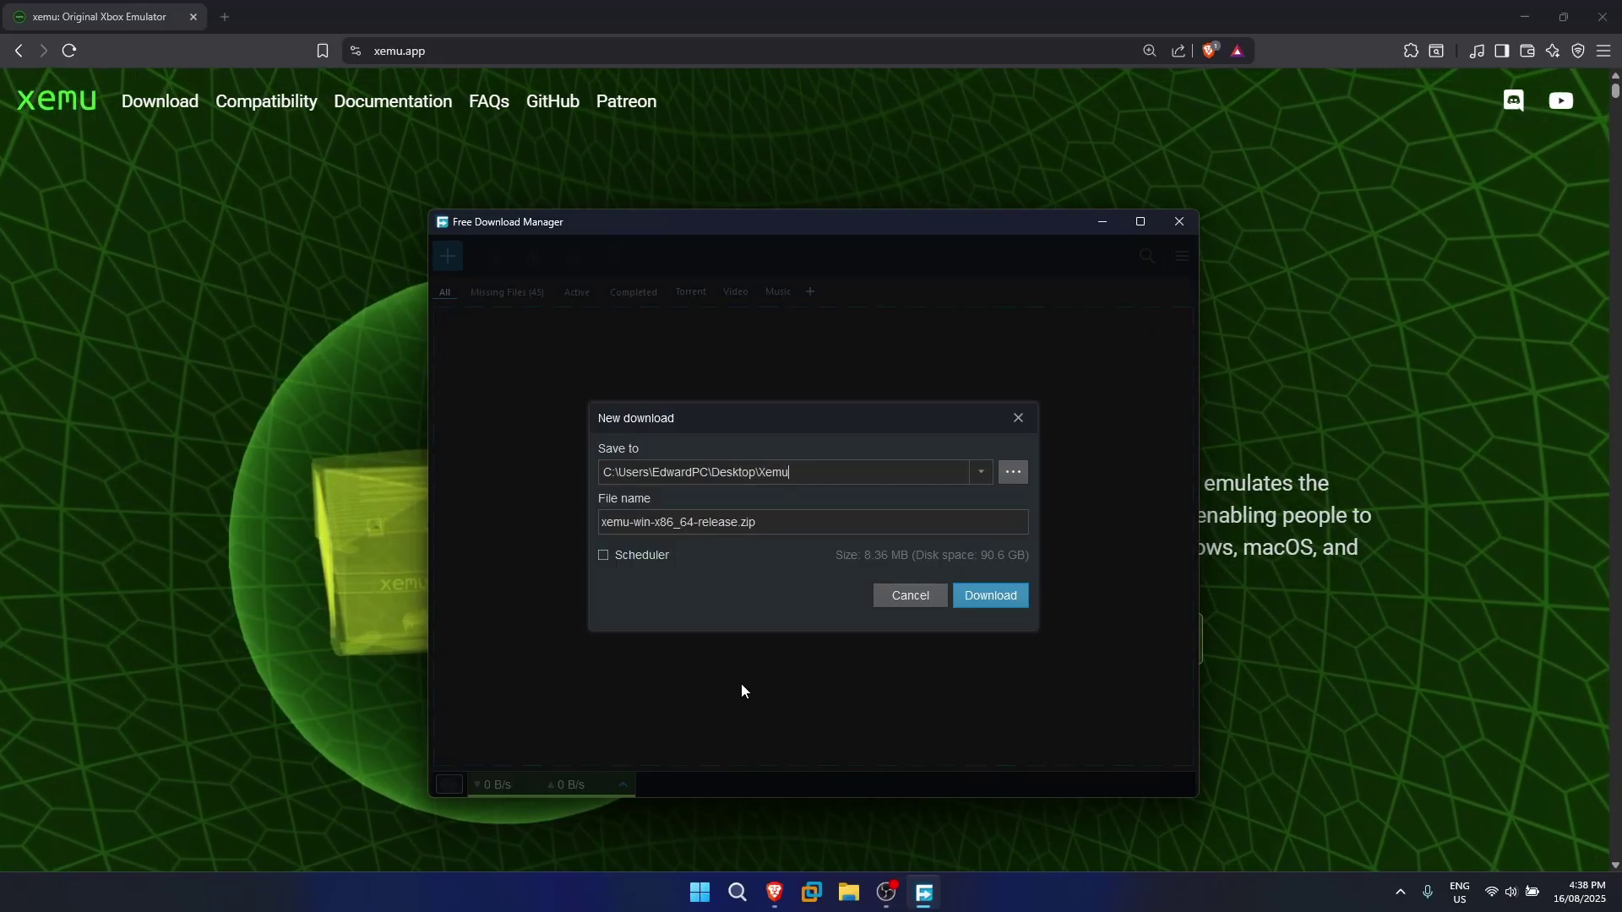
pyautogui.click(994, 600)
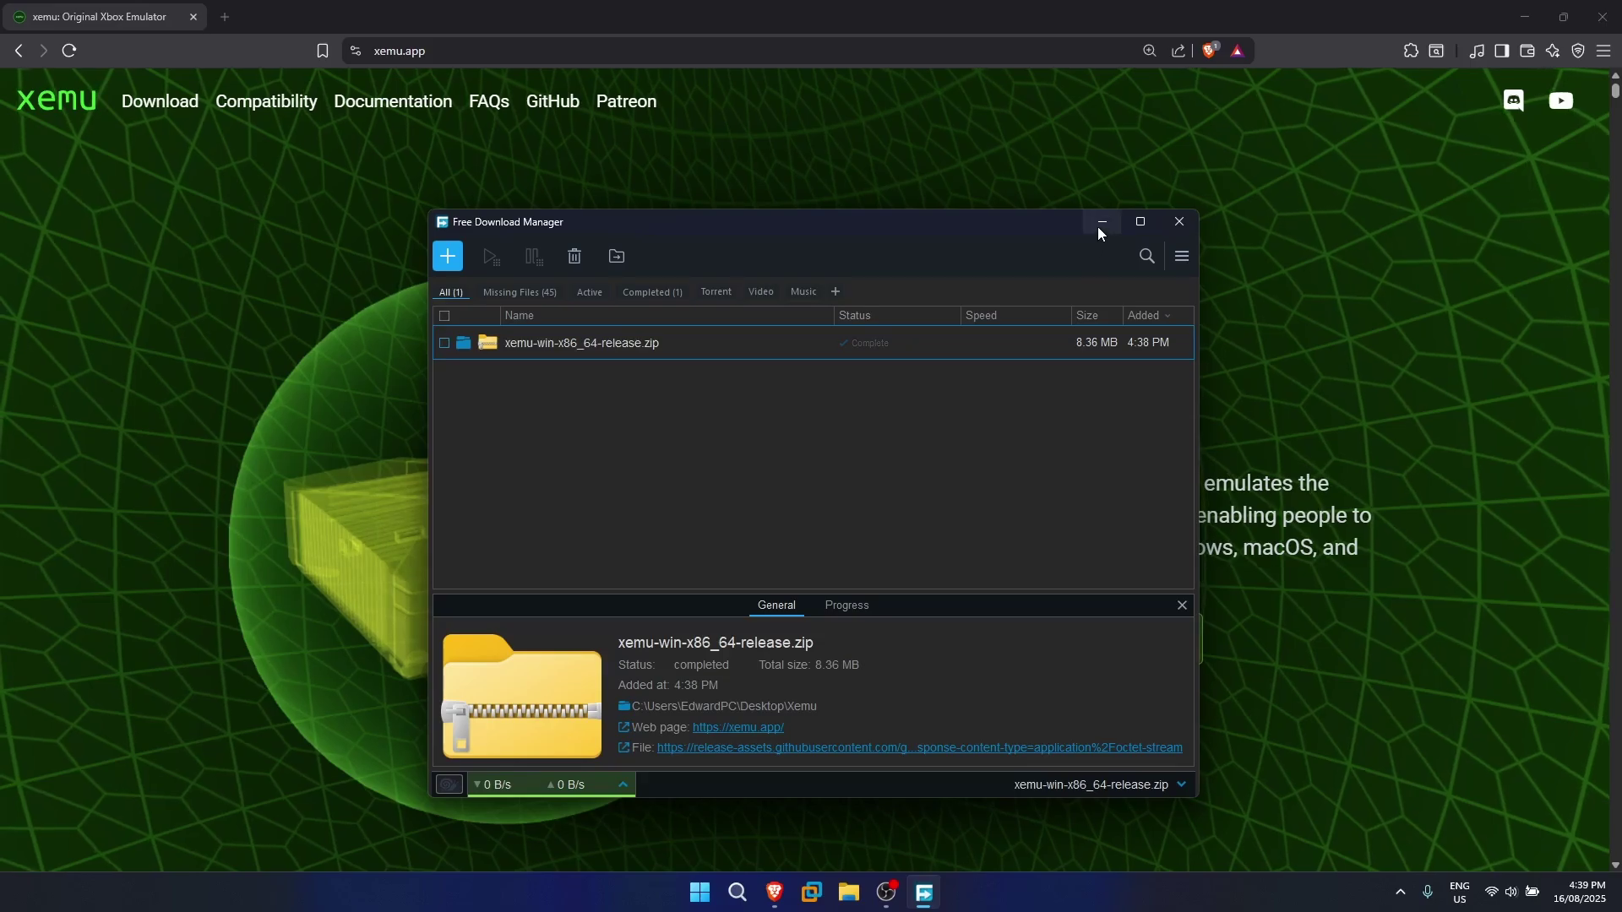
pyautogui.click(1179, 225)
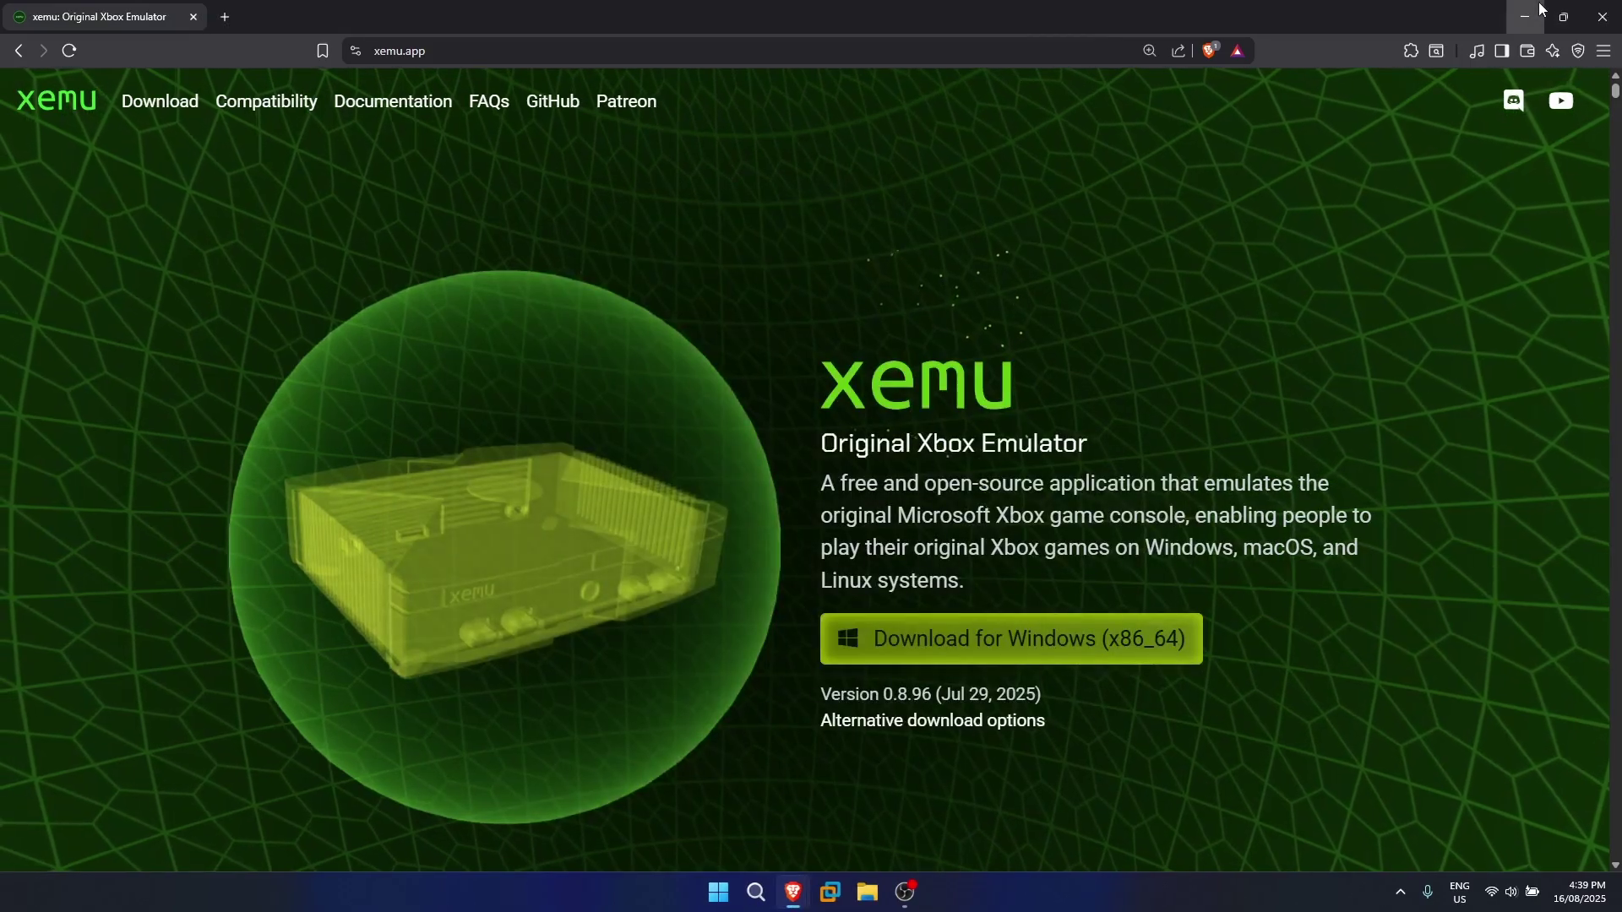
# Step: Open xemu-win-x86_64-release.zip from the Xemu folder in 7-Zip and extract xemu.exe into that folder
pyautogui.click(1524, 16)
pyautogui.doubleClick(864, 291)
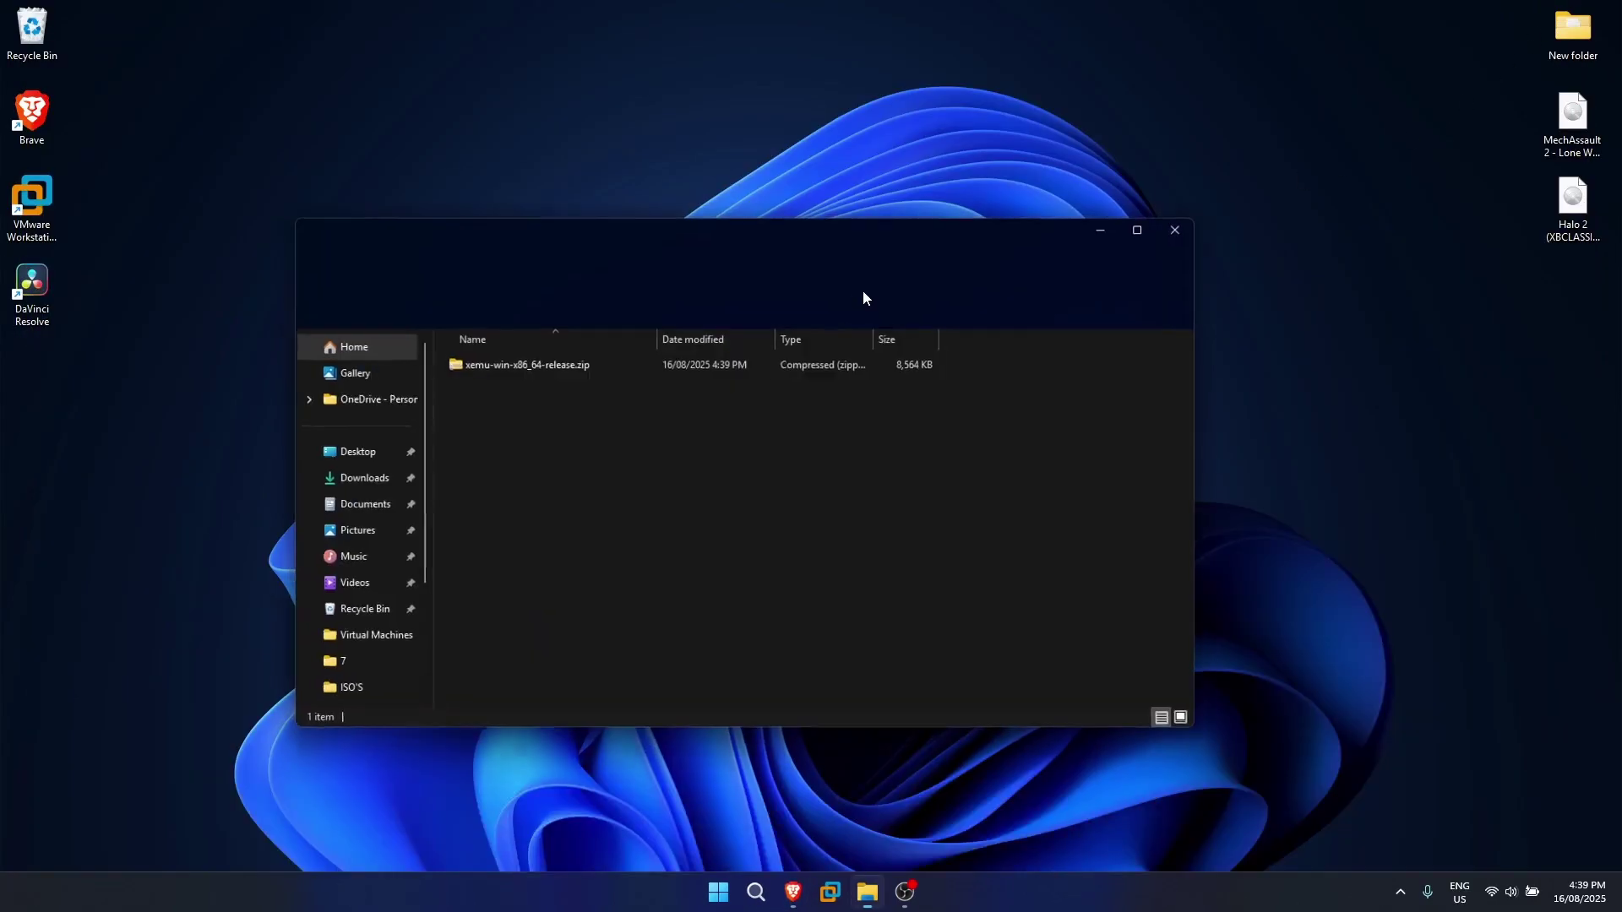
pyautogui.click(574, 361)
pyautogui.rightClick(580, 362)
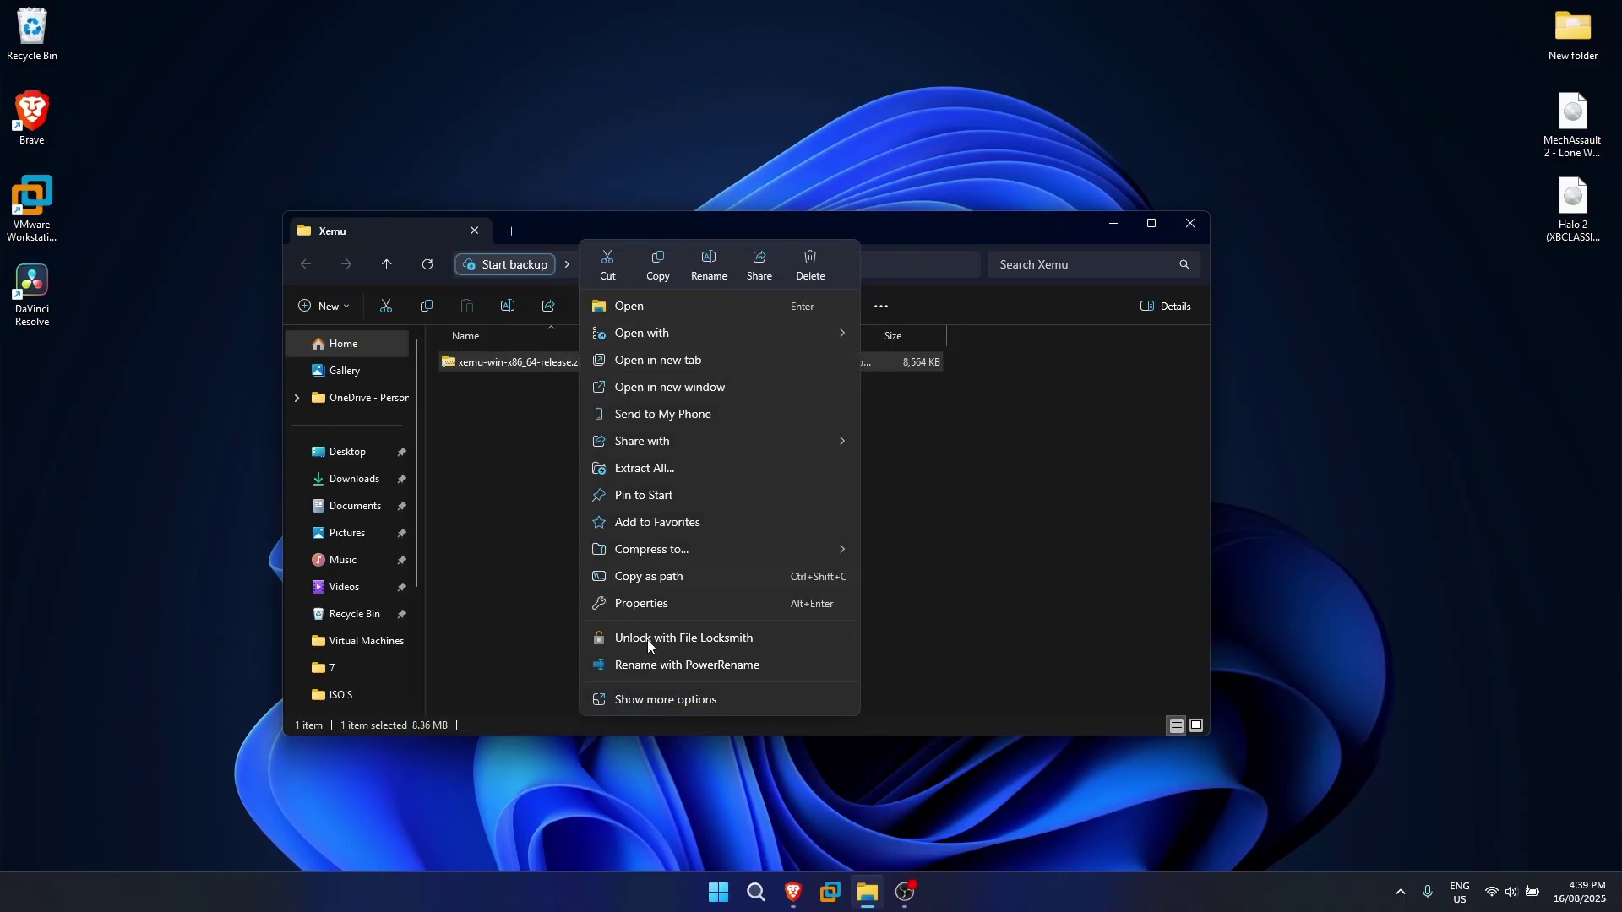
pyautogui.click(642, 698)
pyautogui.moveTo(730, 513)
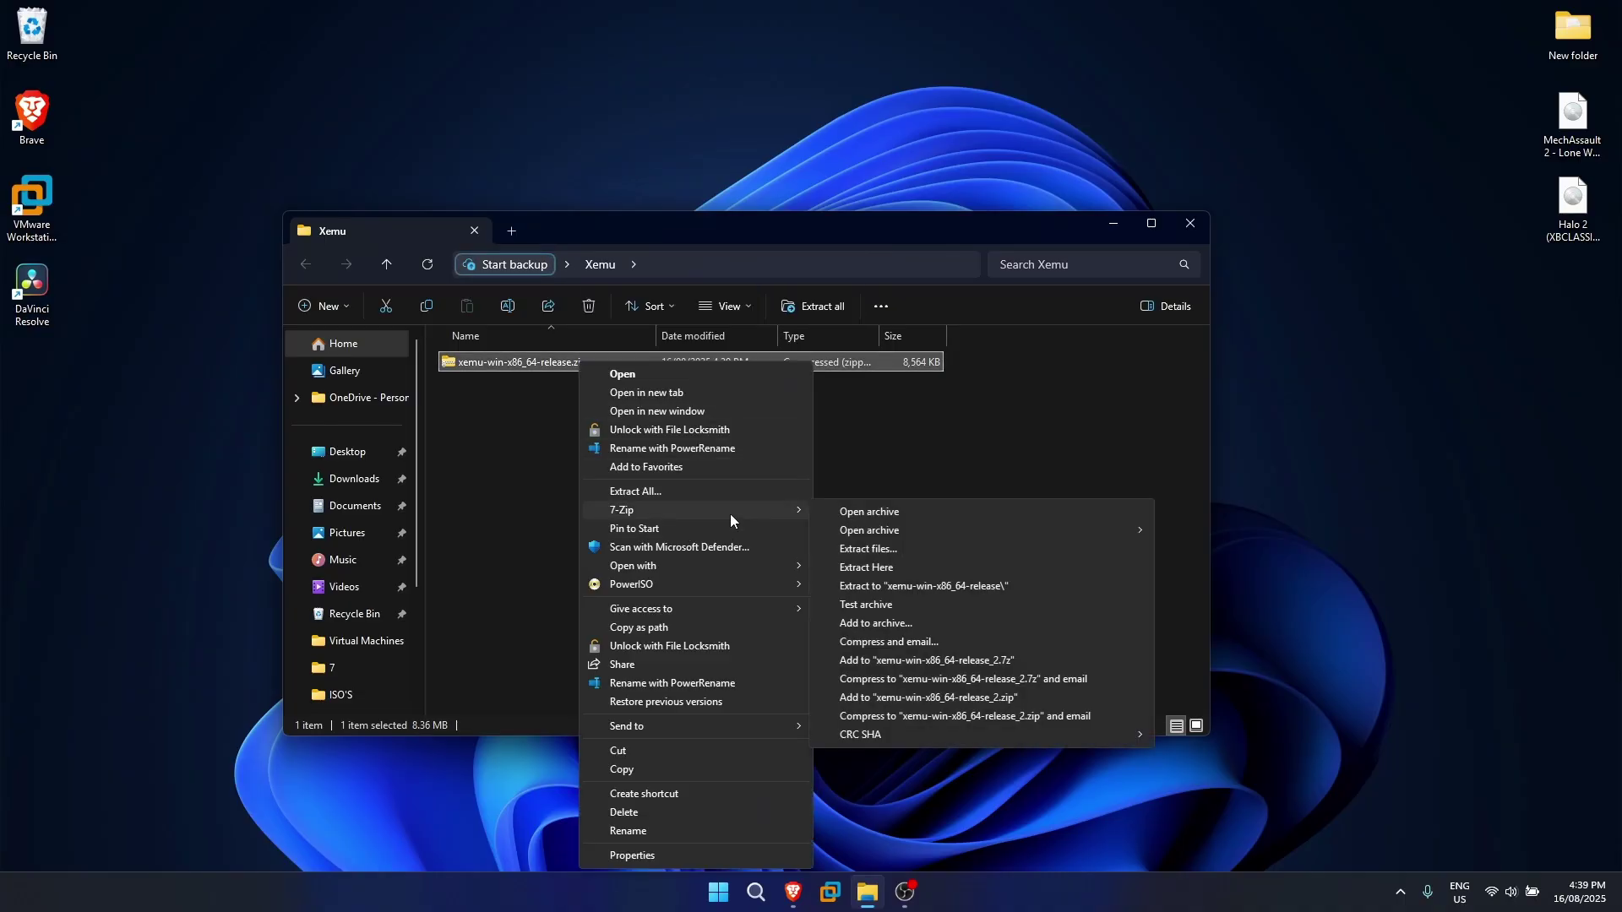
pyautogui.click(865, 511)
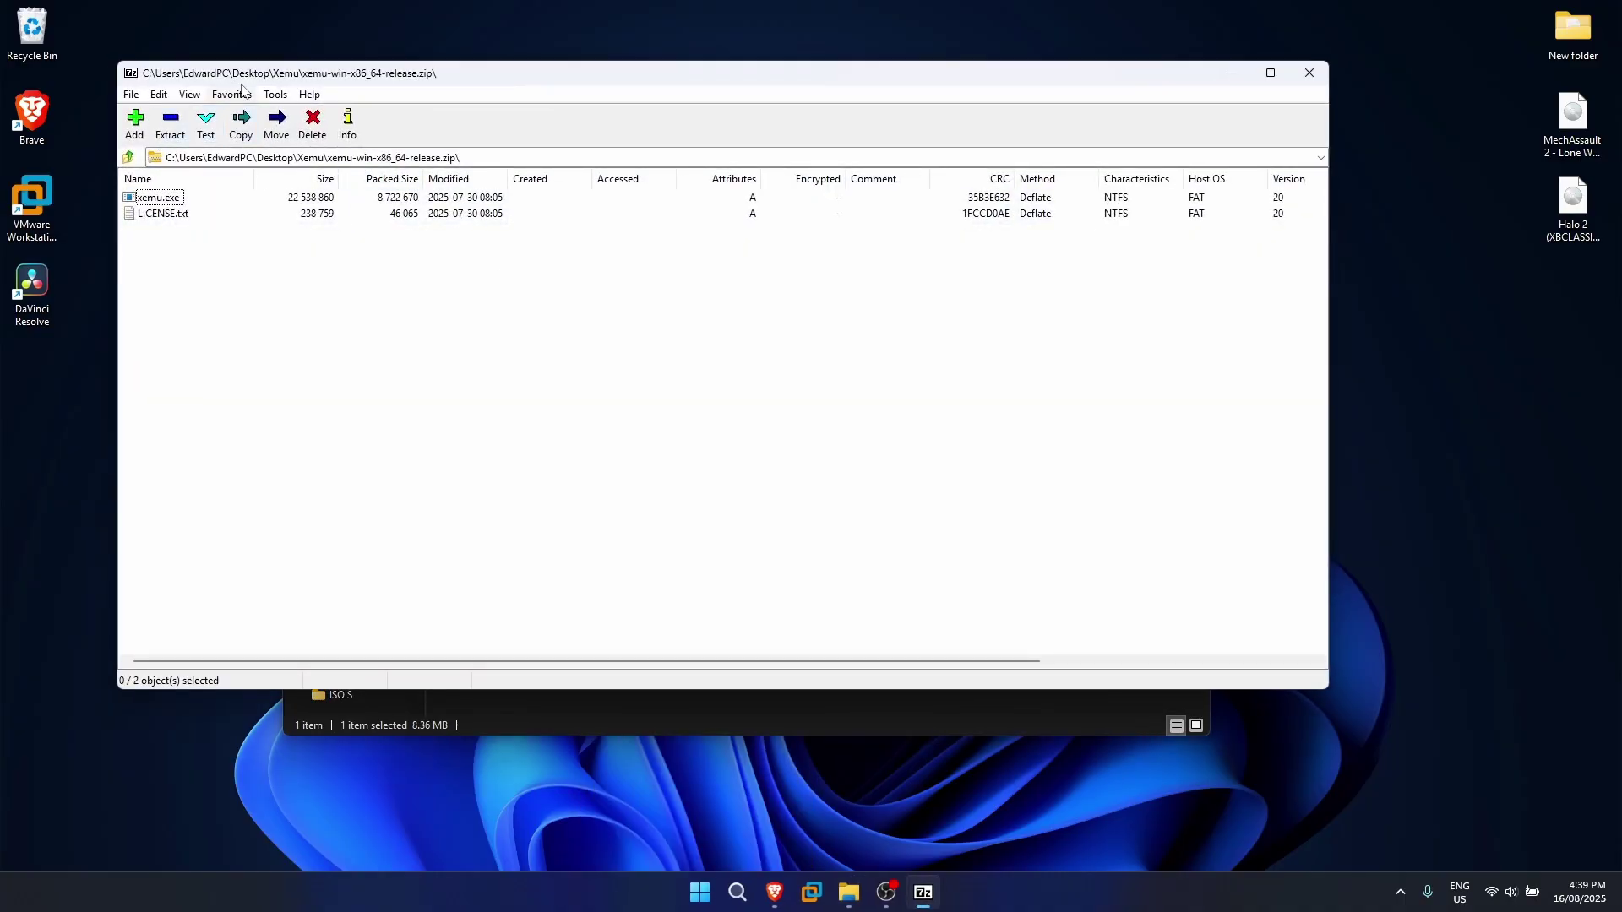
pyautogui.moveTo(245, 78); pyautogui.dragTo(963, 361)
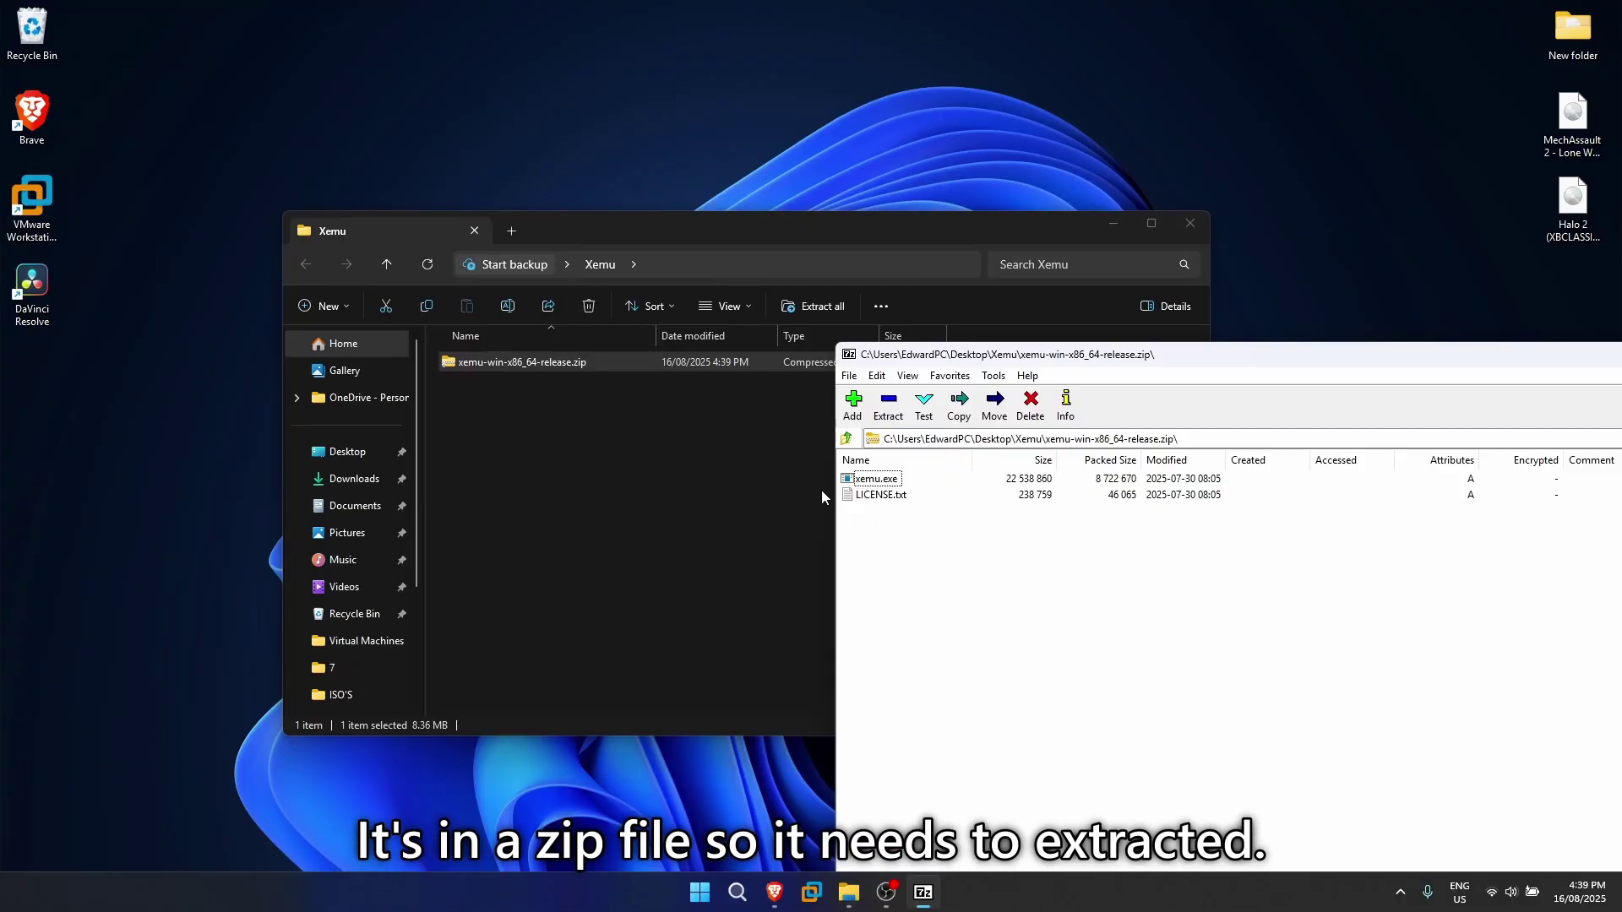
pyautogui.moveTo(851, 488); pyautogui.dragTo(750, 498)
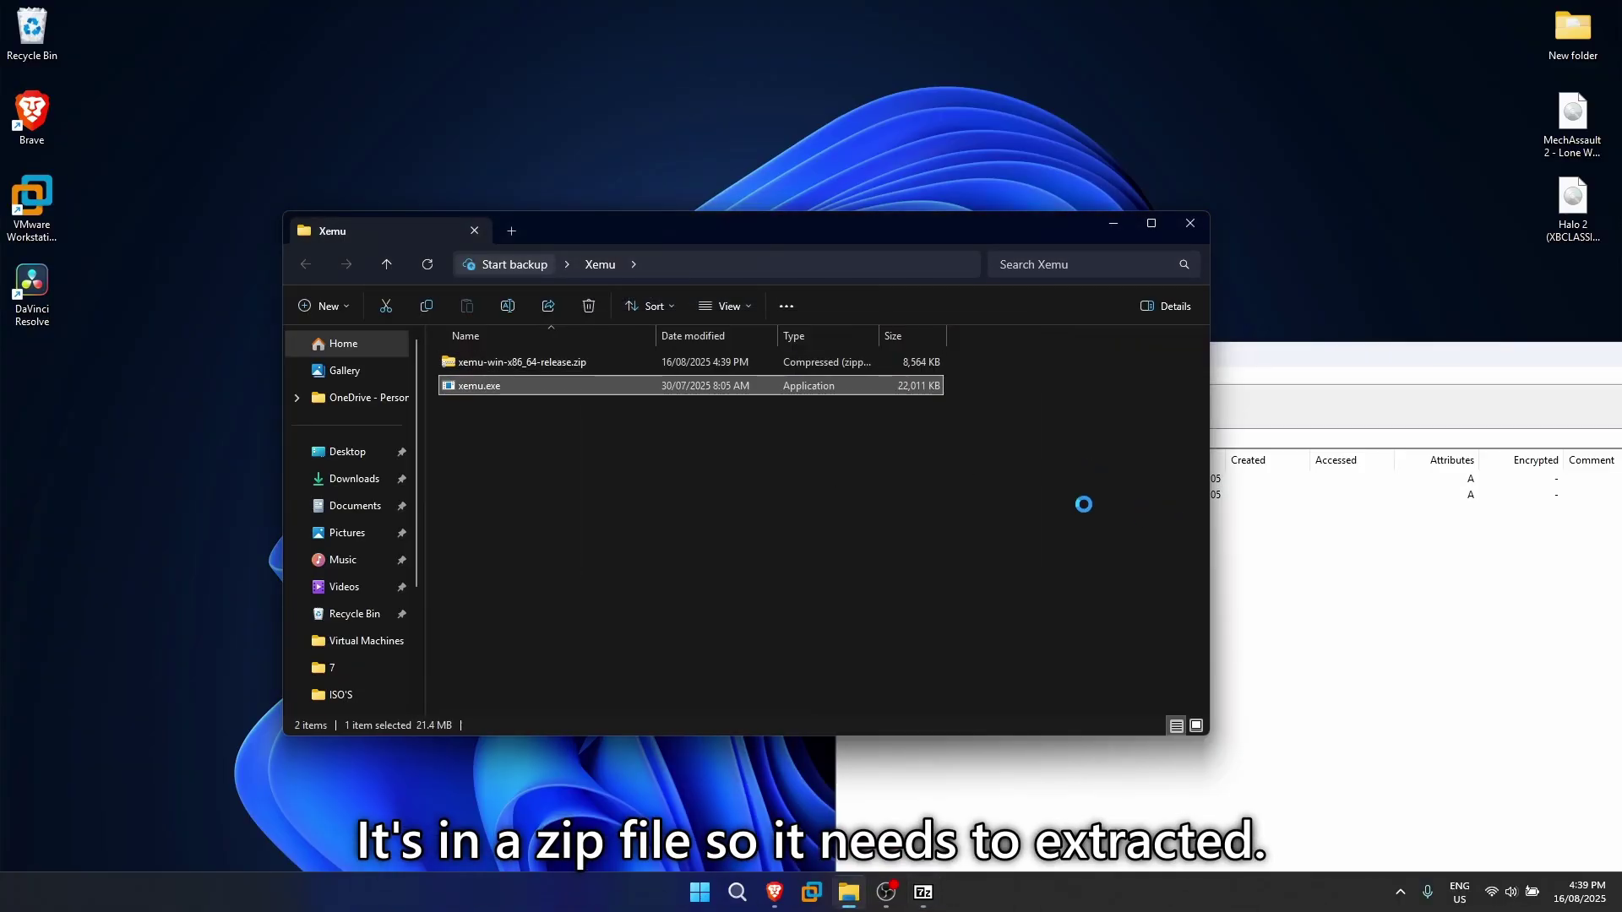
# Step: Delete xemu-win-x86_64-release.zip from the Xemu folder, closing the archive in 7-Zip to release it, and close the folder
pyautogui.click(647, 362)
pyautogui.press('Delete')
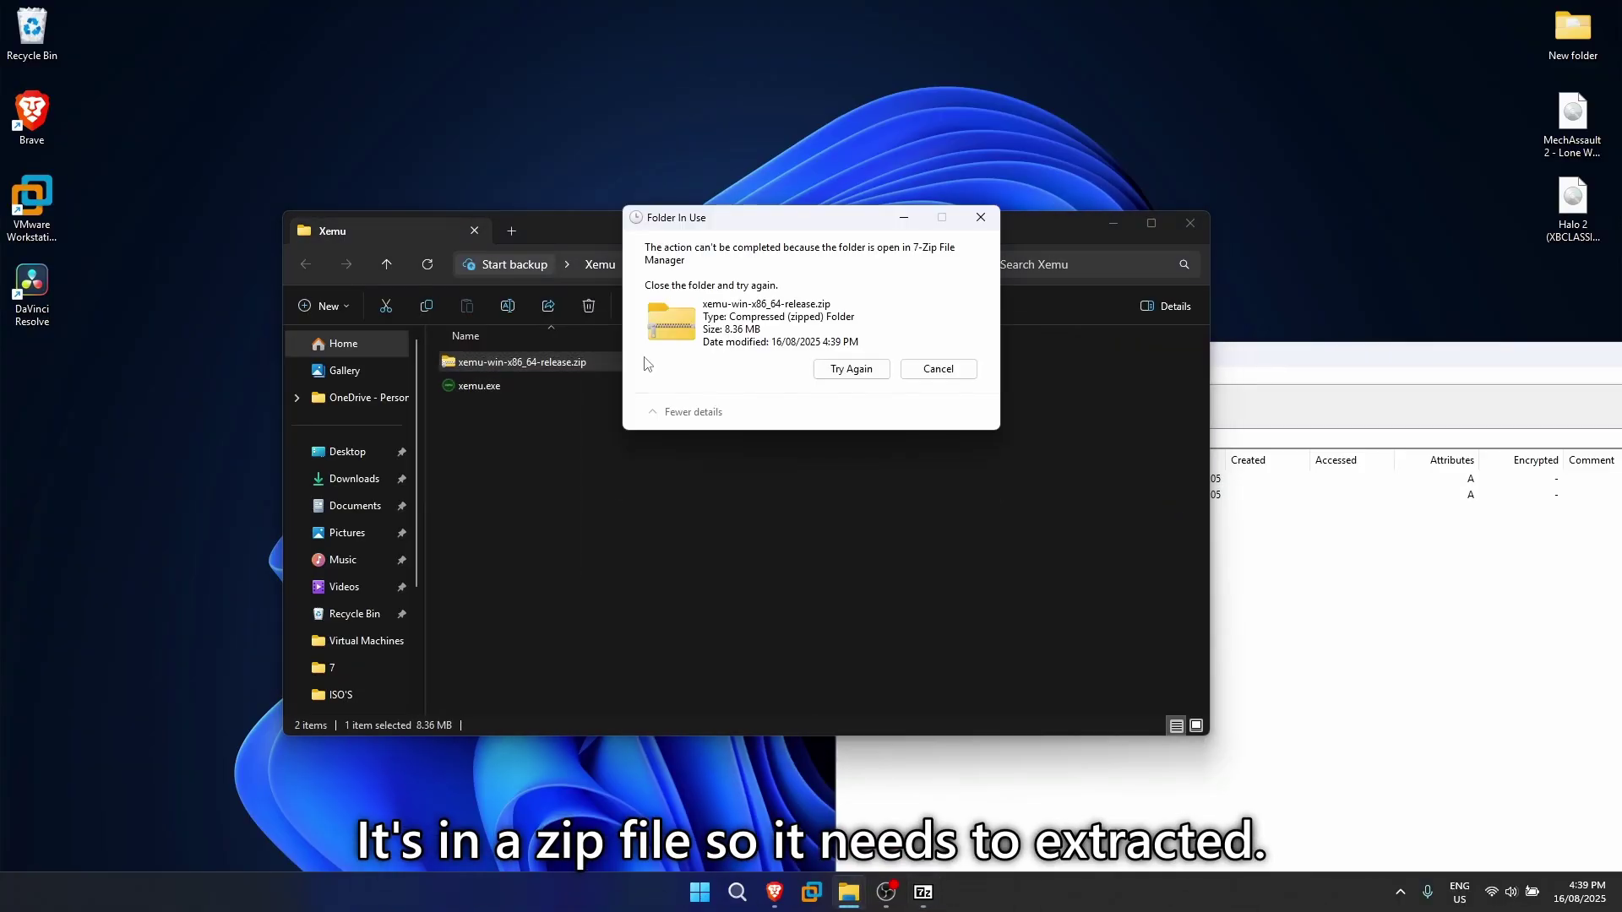
pyautogui.click(927, 900)
pyautogui.moveTo(1182, 364); pyautogui.dragTo(697, 148)
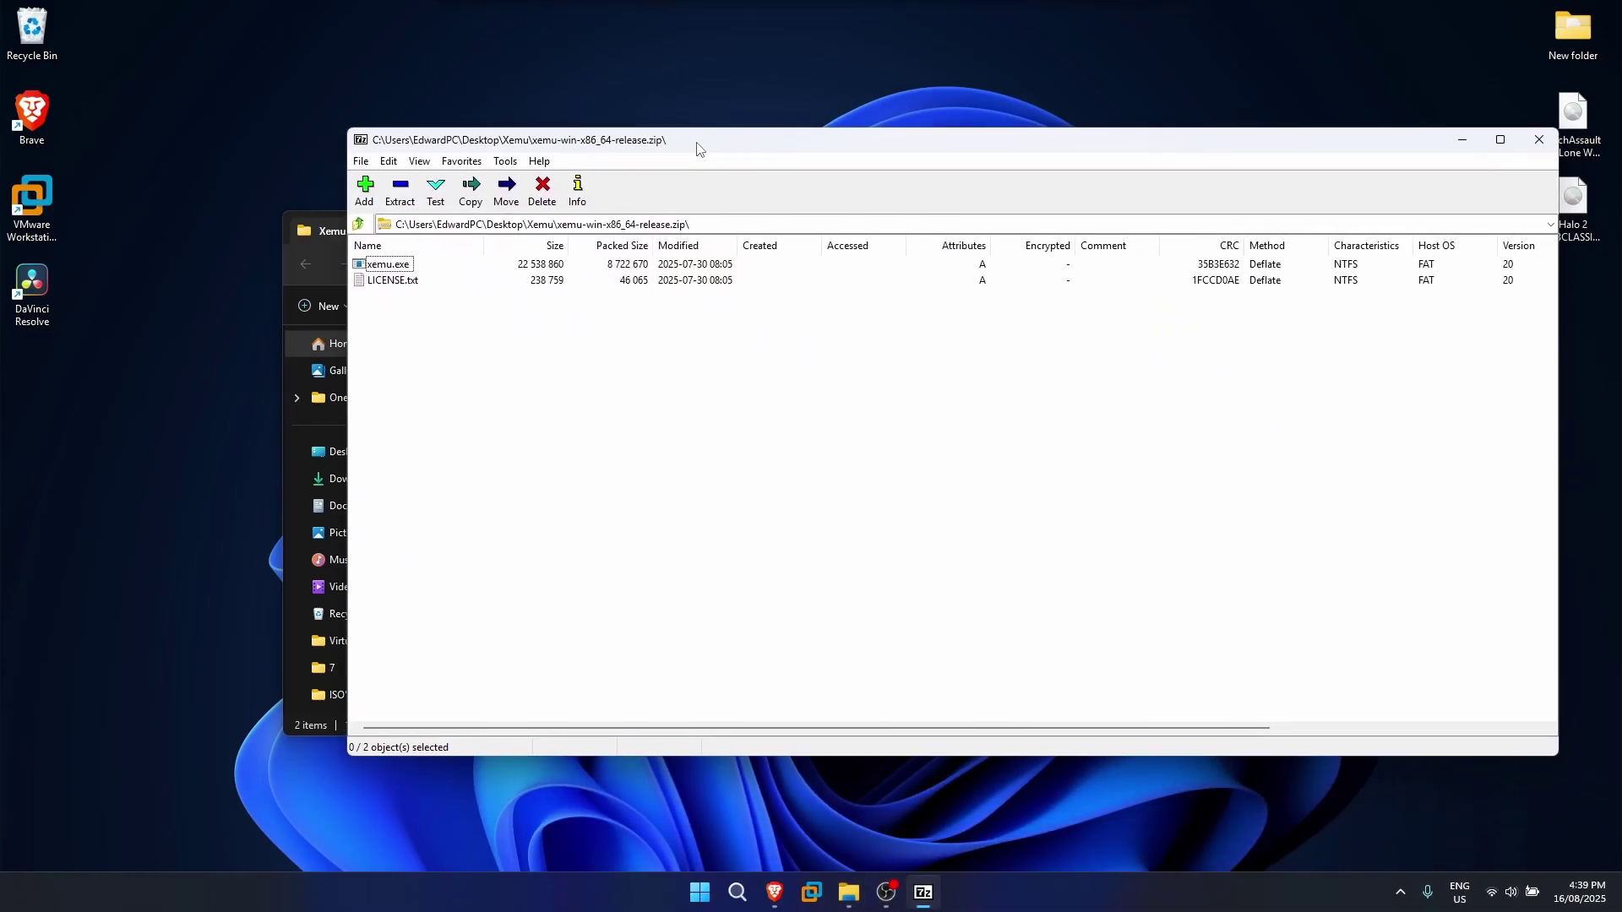
pyautogui.click(1539, 140)
pyautogui.click(848, 366)
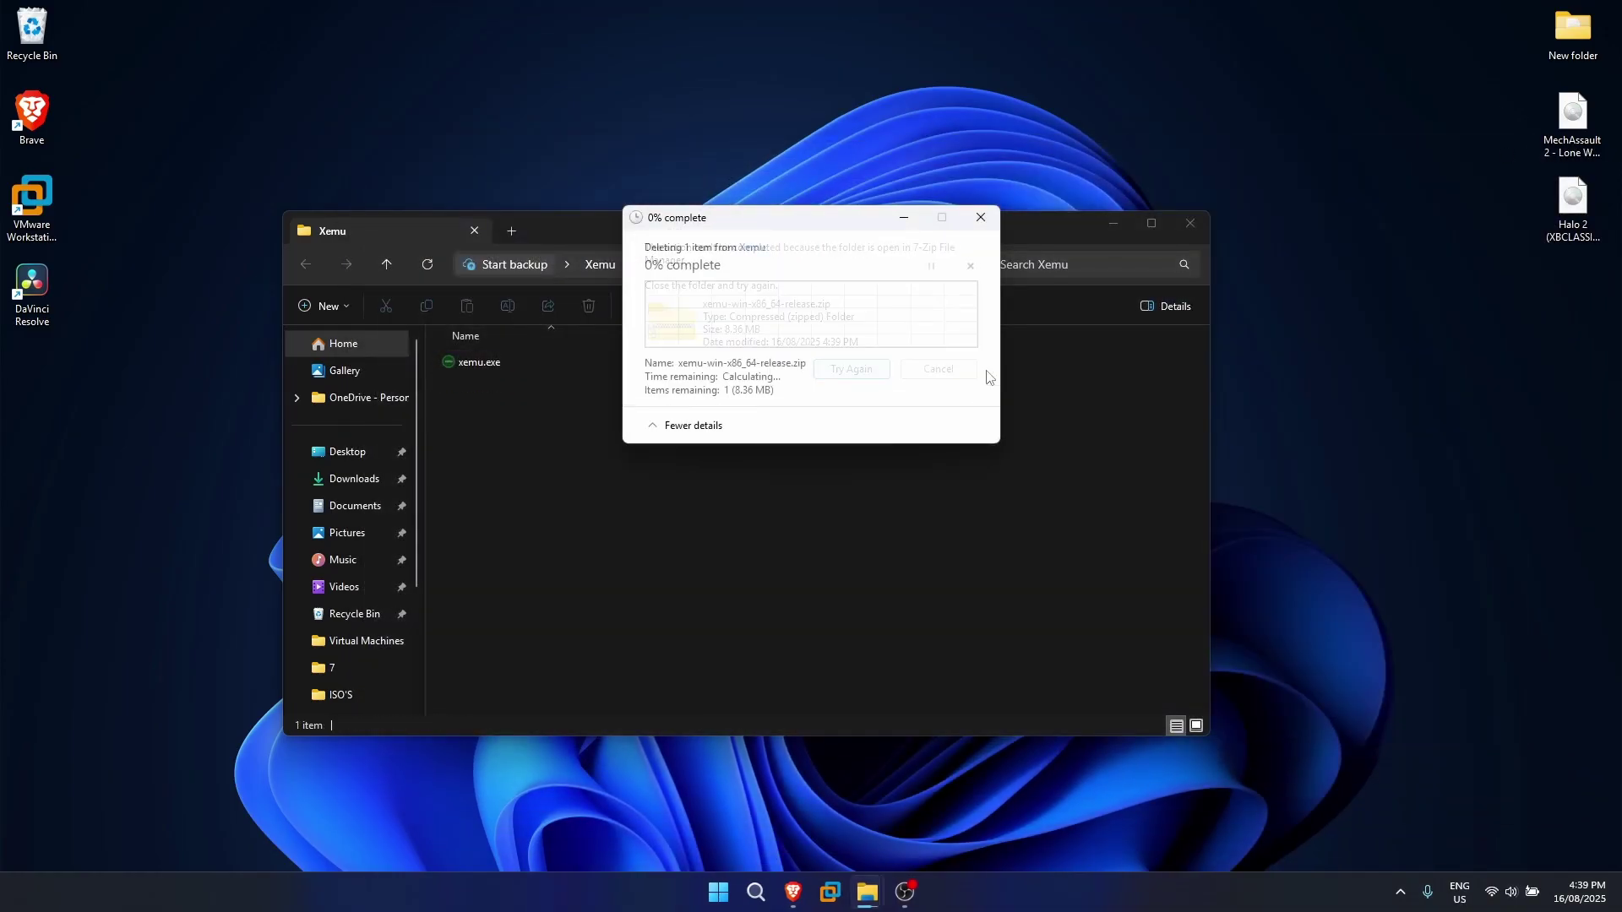
pyautogui.moveTo(781, 584); pyautogui.dragTo(875, 578)
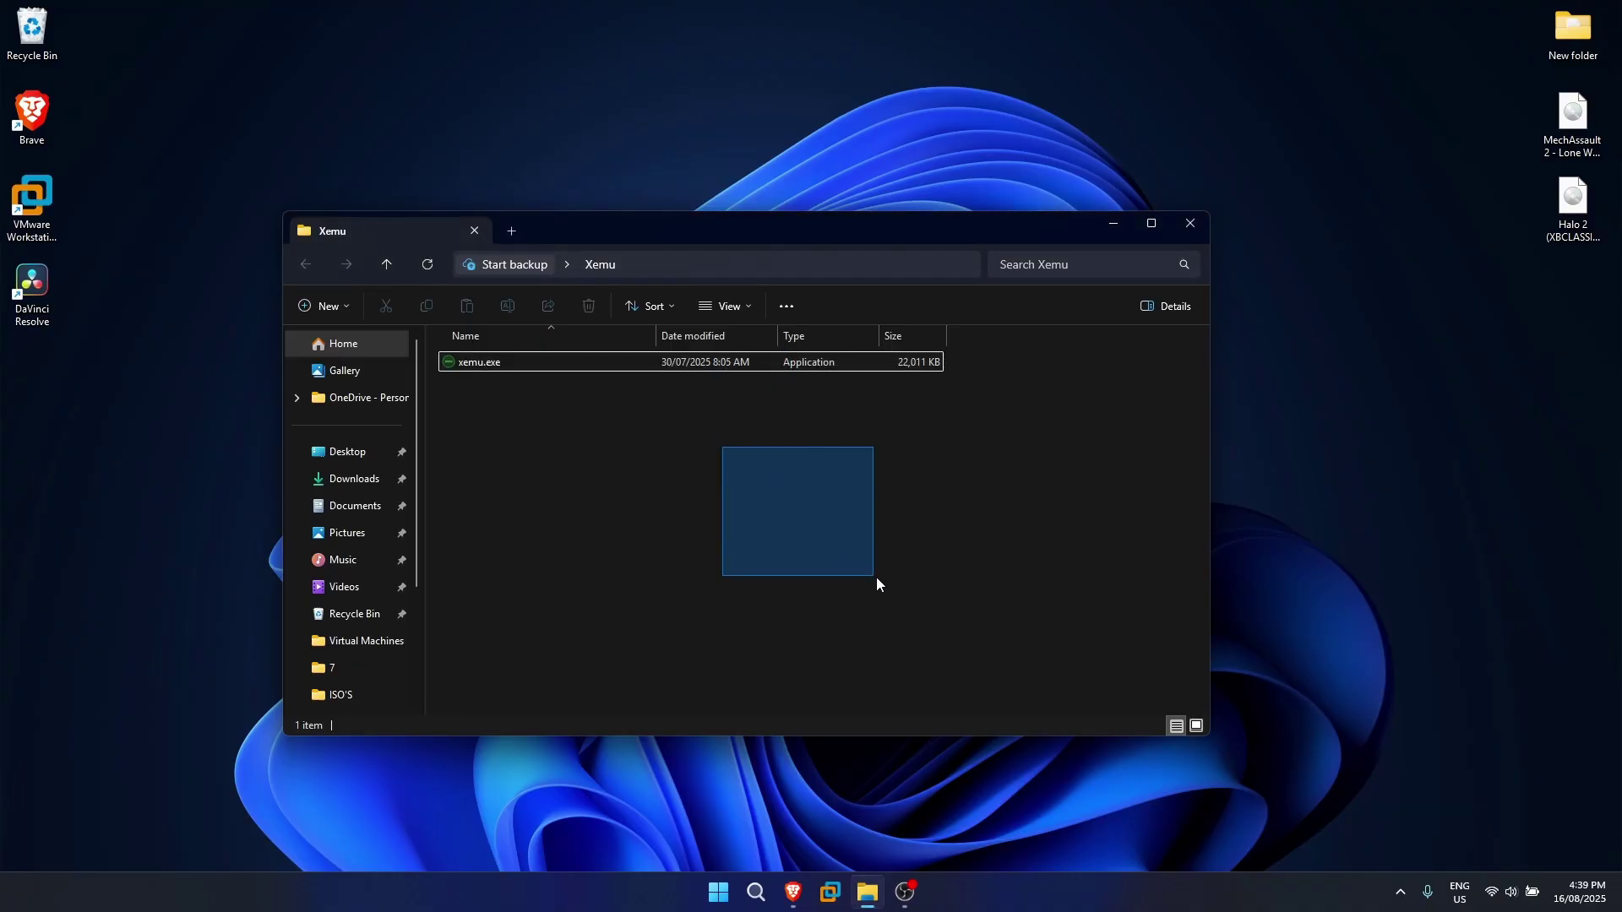
pyautogui.click(1181, 223)
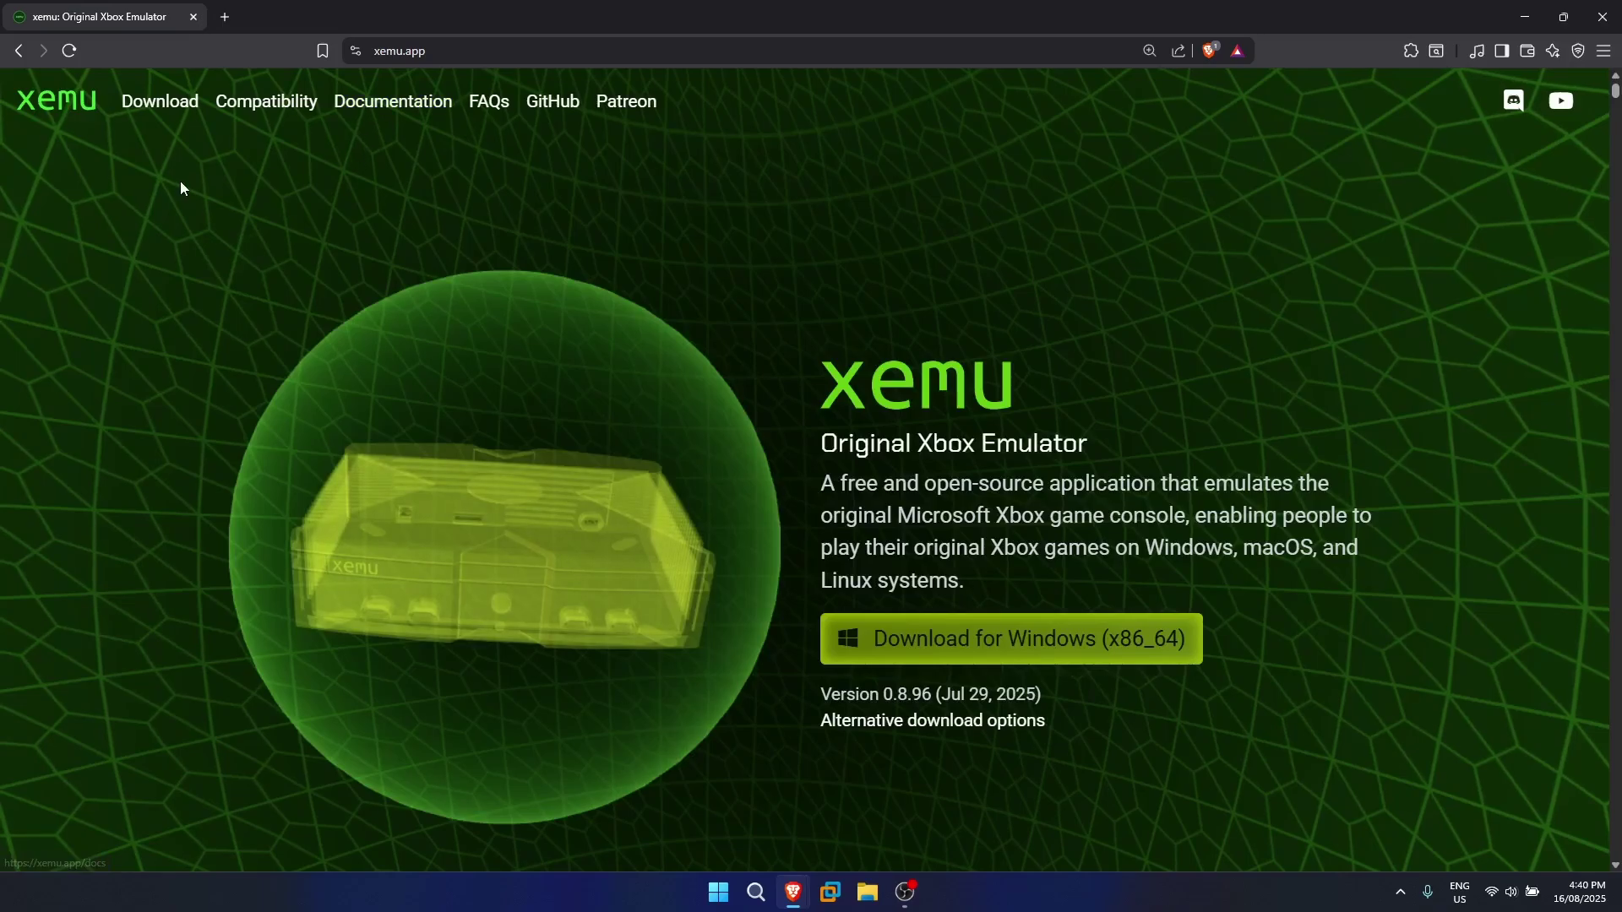
# Step: Open the Required Files page in the xemu documentation and read the boot ROM, BIOS and hard disk image sections
pyautogui.click(397, 104)
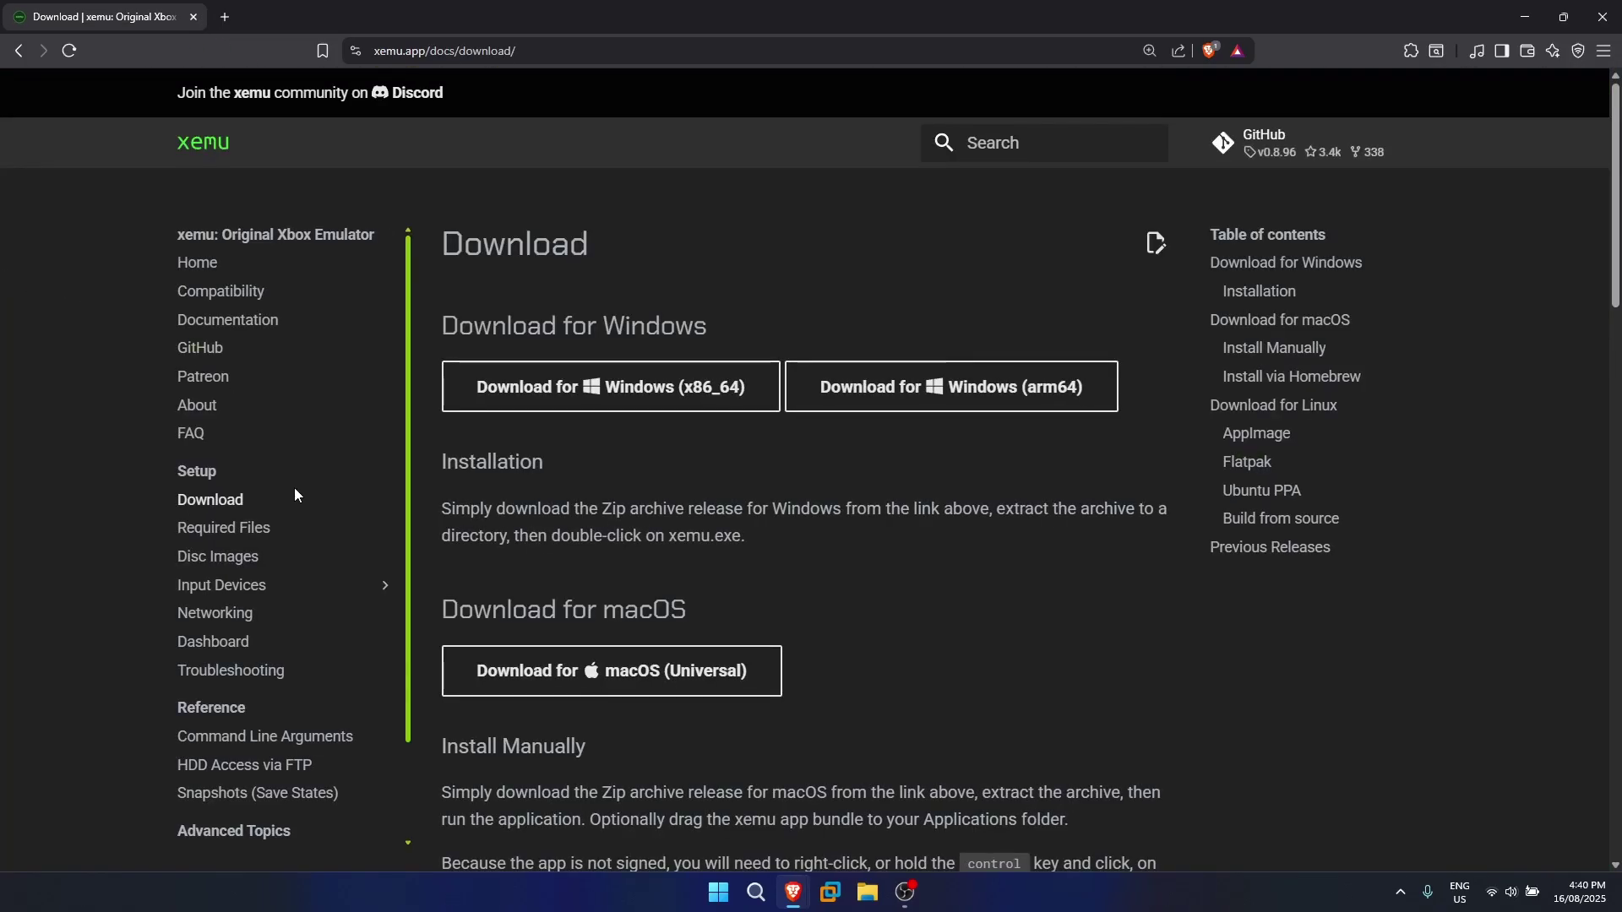
pyautogui.click(224, 527)
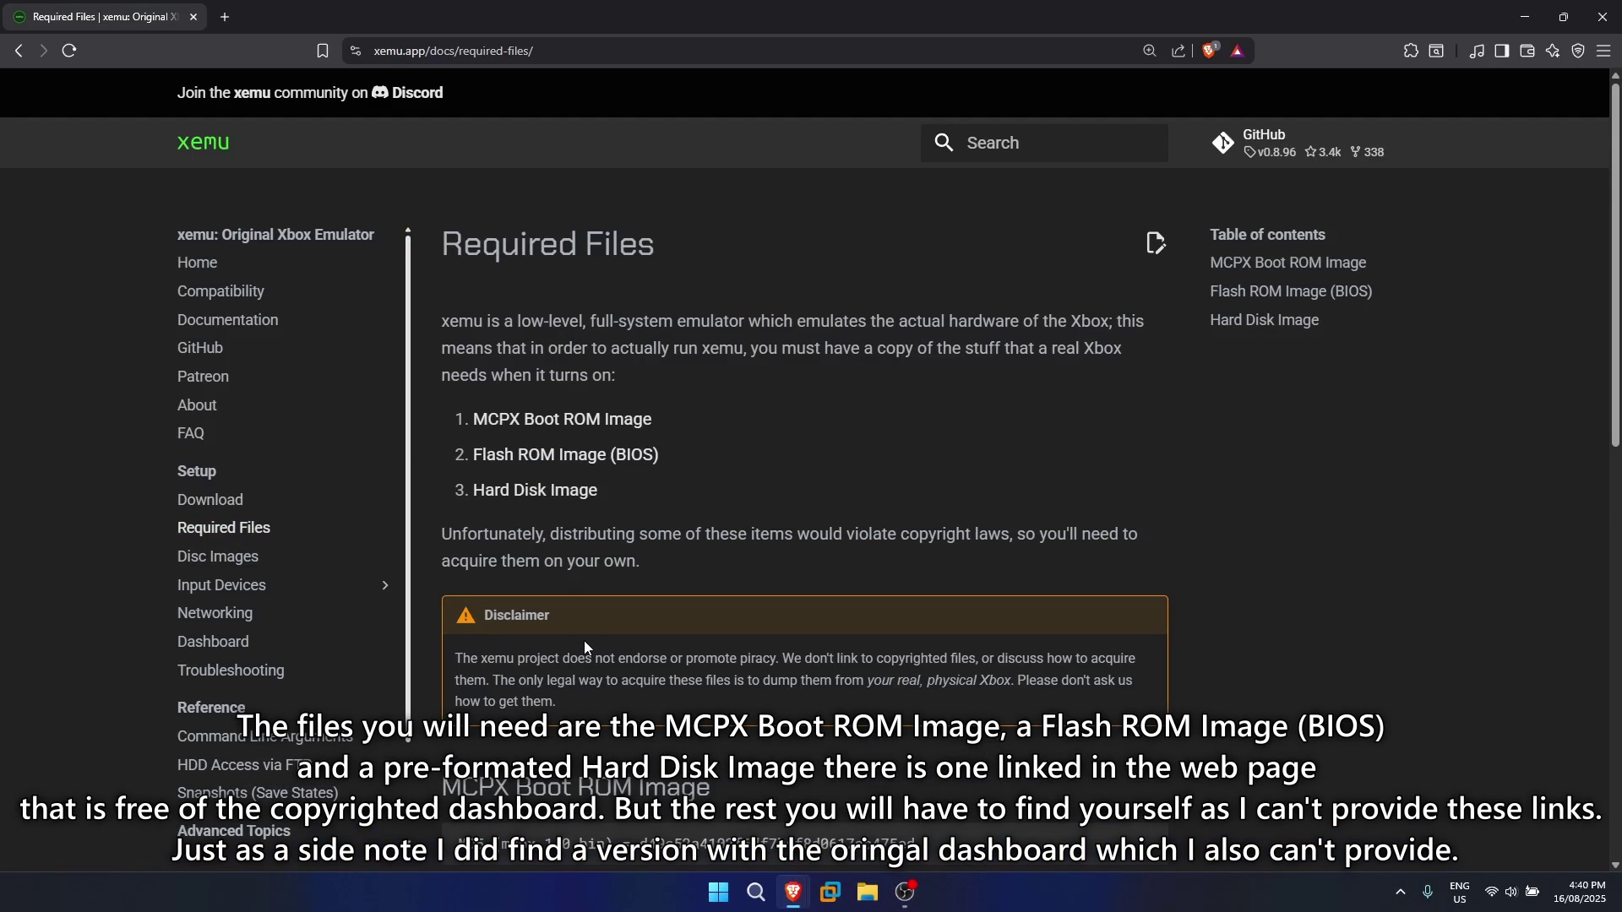
pyautogui.scroll(-5, 811, 473)
pyautogui.scroll(-4, 804, 490)
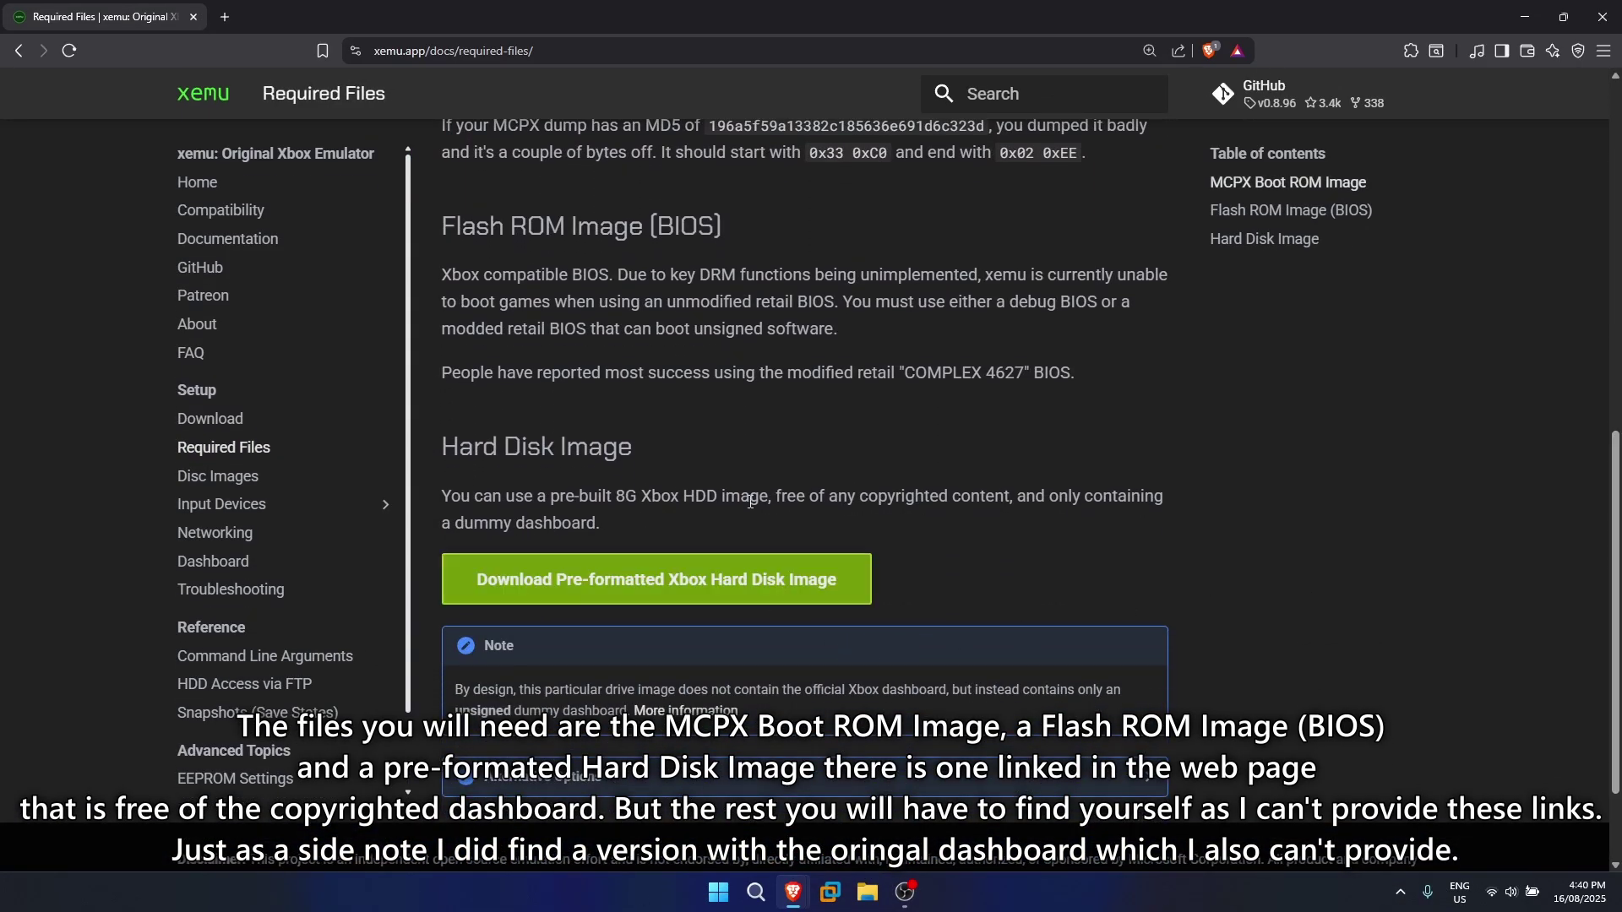
# Step: Review the list of required files and the BIOS and hard disk image requirements on the Required Files page
pyautogui.scroll(8, 1286, 525)
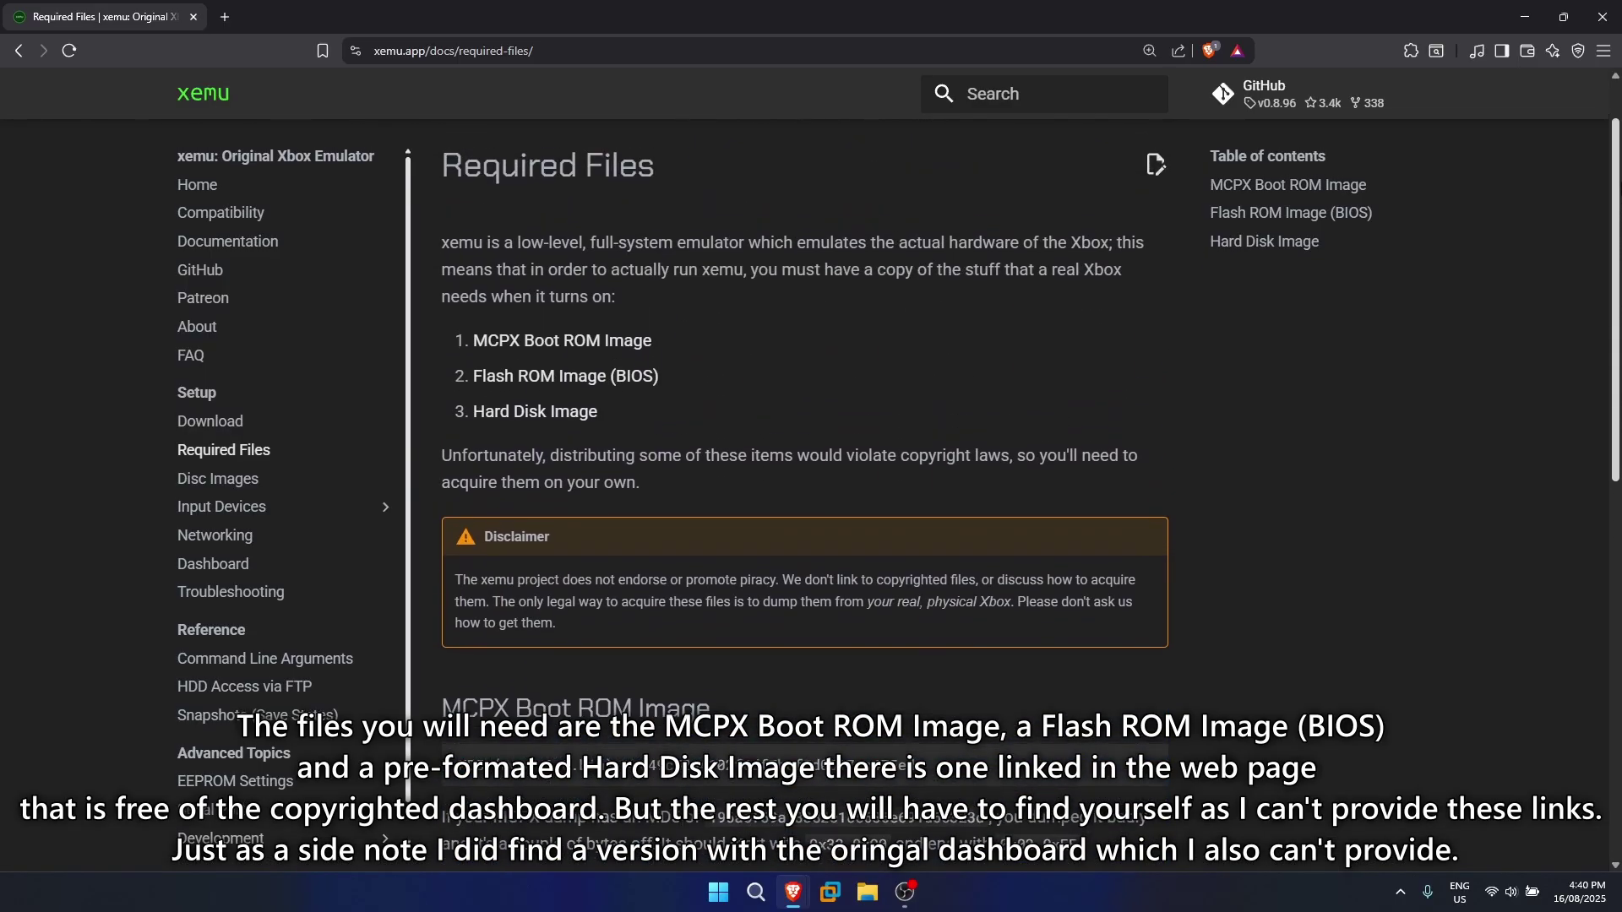
pyautogui.scroll(-5, 804, 490)
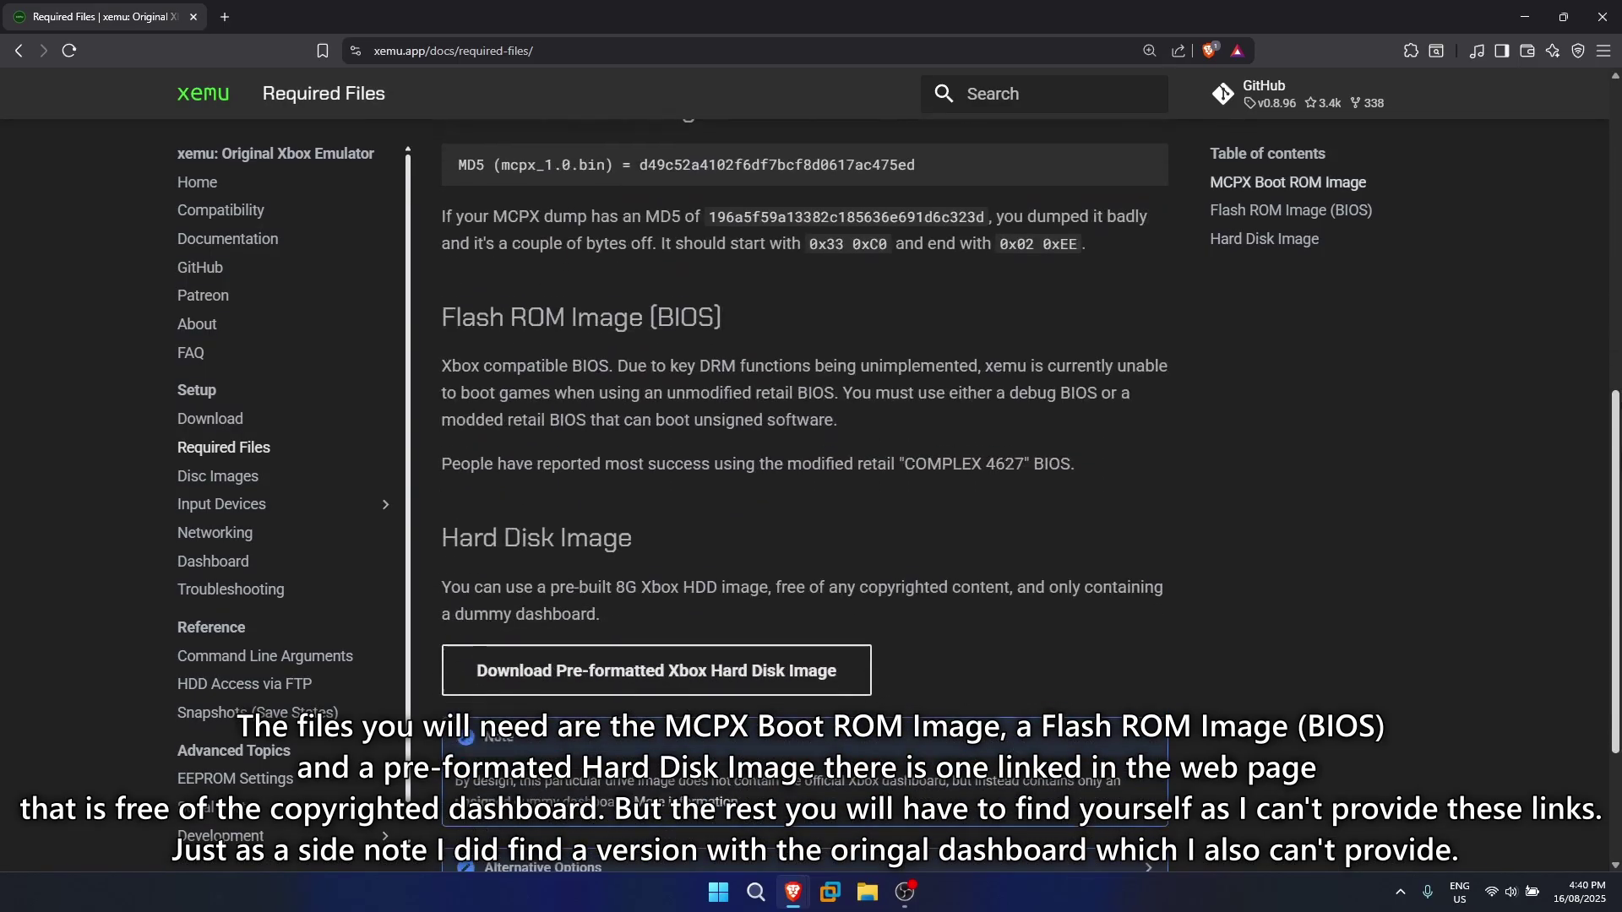
pyautogui.scroll(-1, 1030, 495)
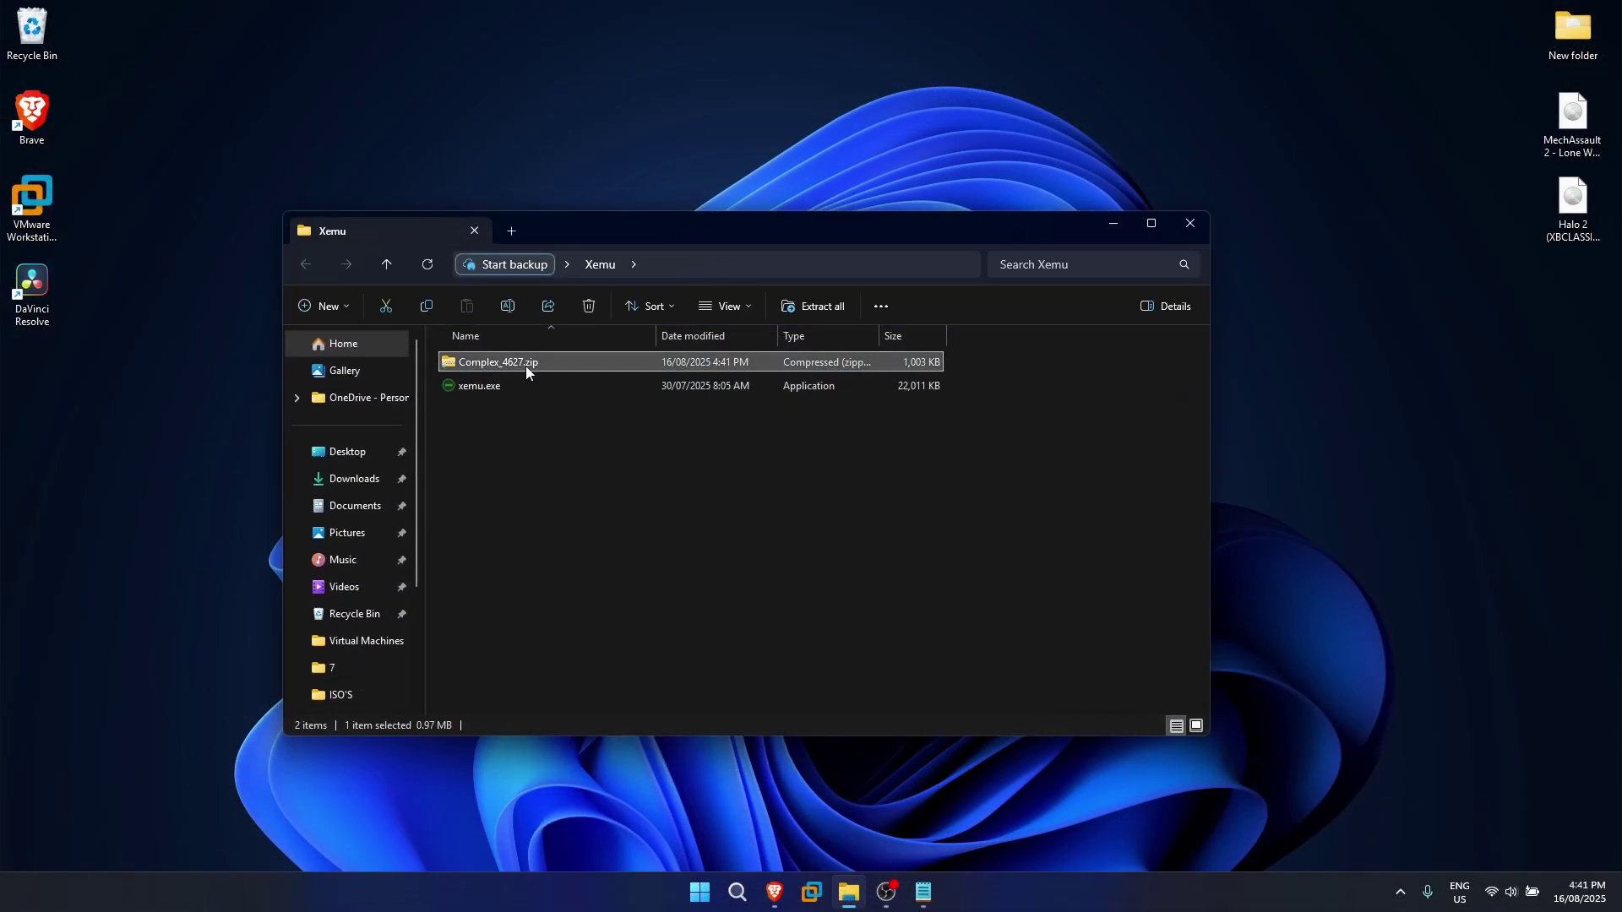
# Step: Extract Complex_4627.zip in the Xemu folder into its own Complex_4627 subfolder
pyautogui.rightClick(525, 367)
pyautogui.click(591, 691)
pyautogui.moveTo(704, 513)
pyautogui.click(847, 588)
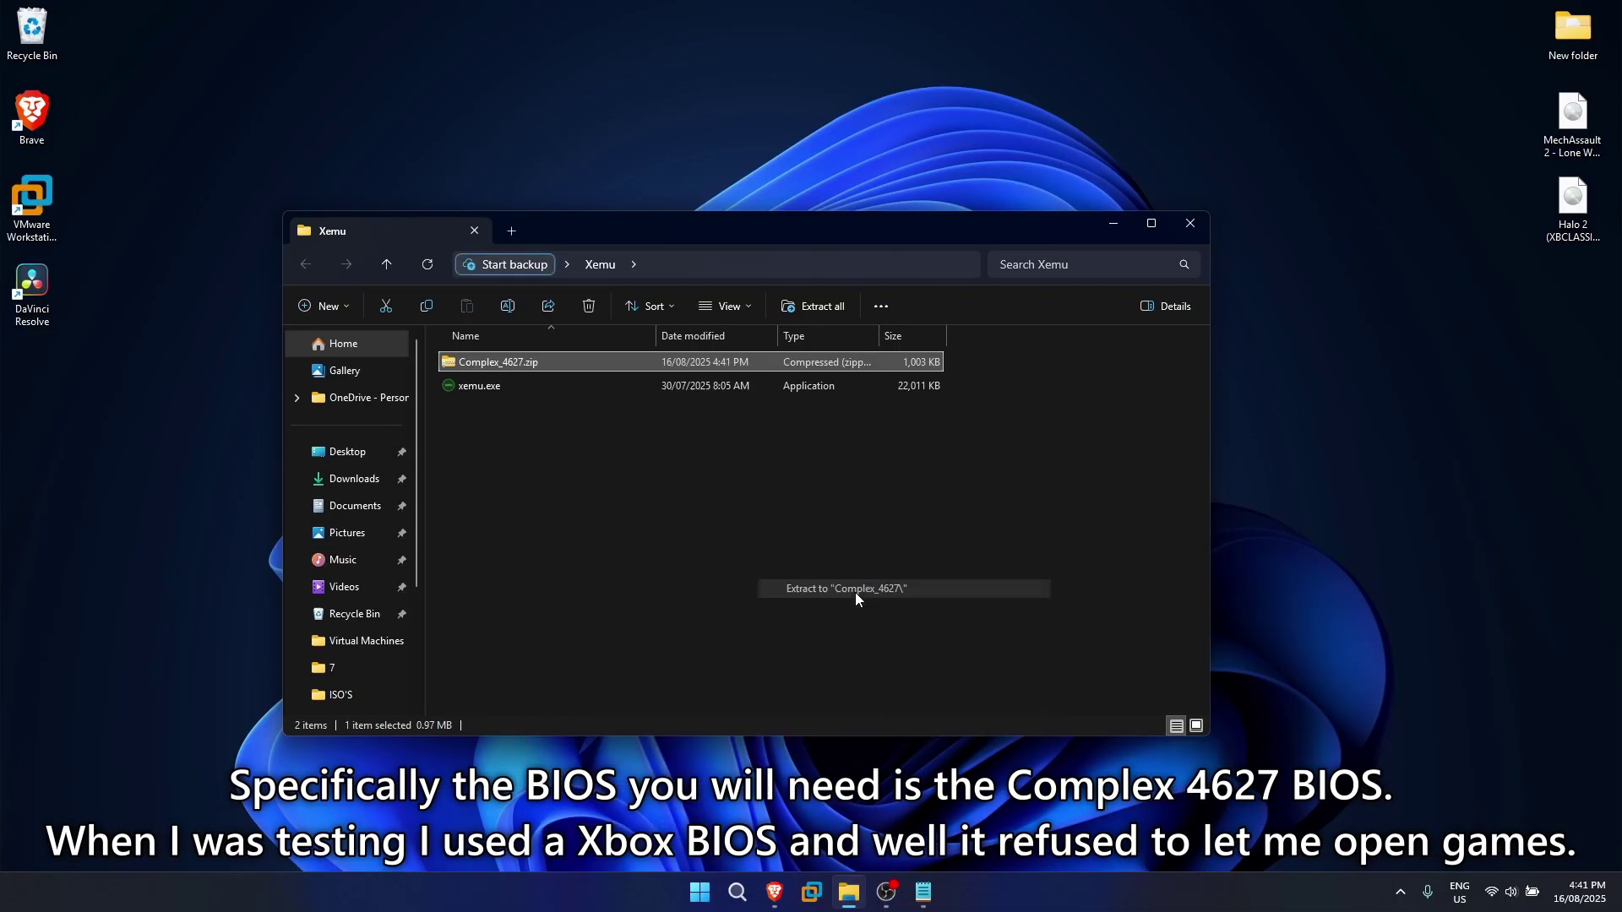
# Step: Move Complex_4627.bin out of the Complex_4627 subfolder into the Xemu folder and permanently delete the leftover subfolder
pyautogui.doubleClick(494, 365)
pyautogui.moveTo(503, 388); pyautogui.dragTo(600, 267)
pyautogui.click(600, 265)
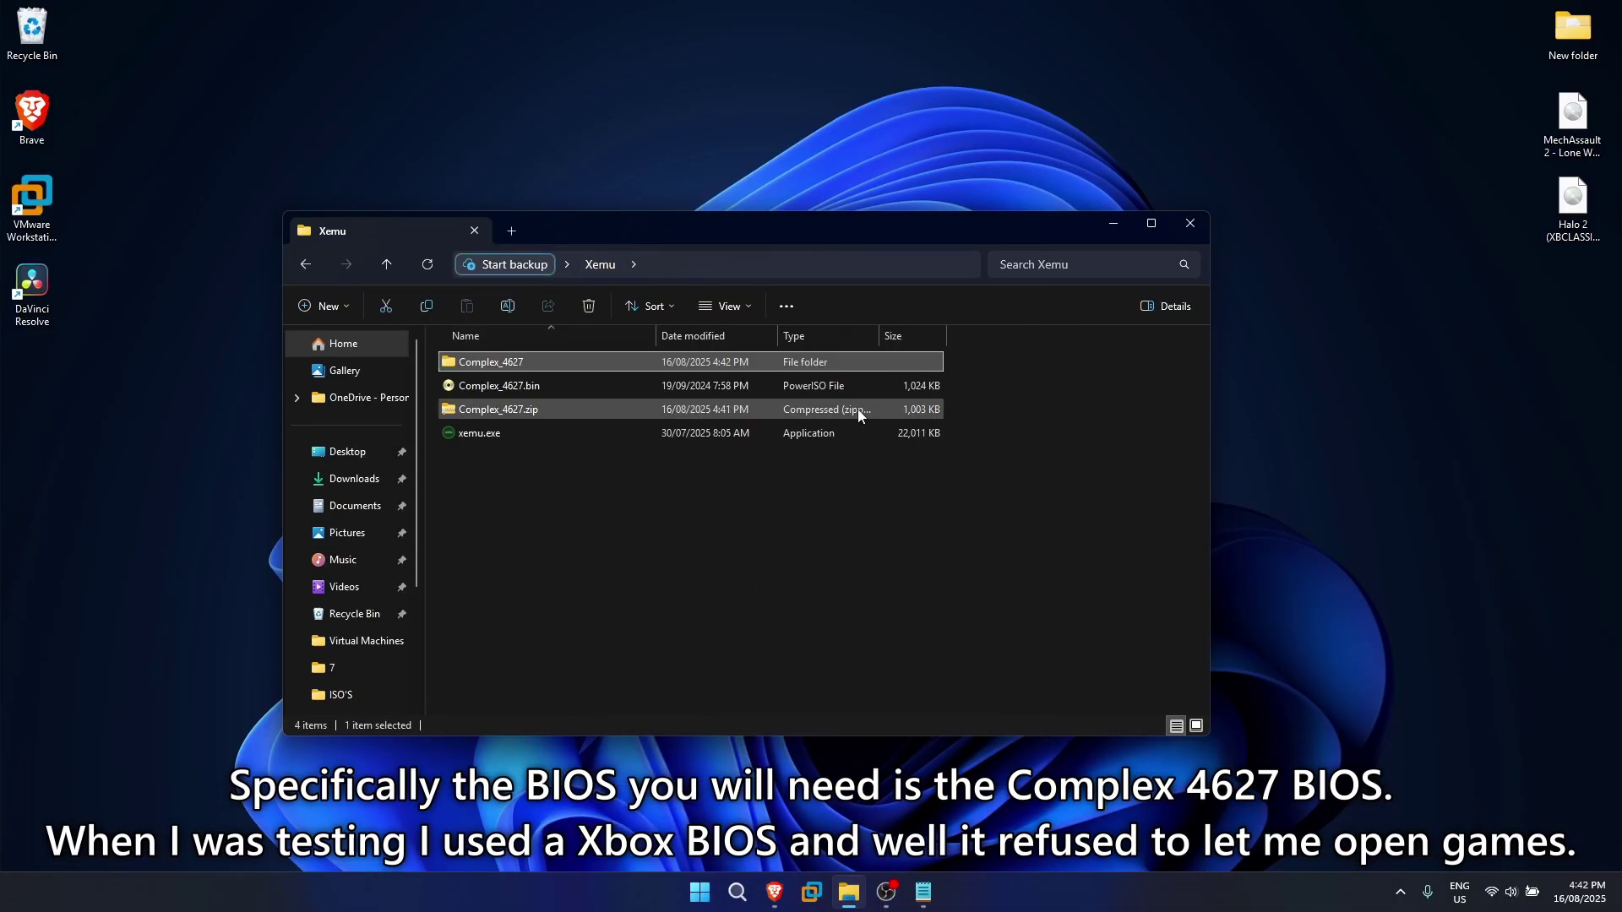
pyautogui.hotkey('shift', 'Delete')
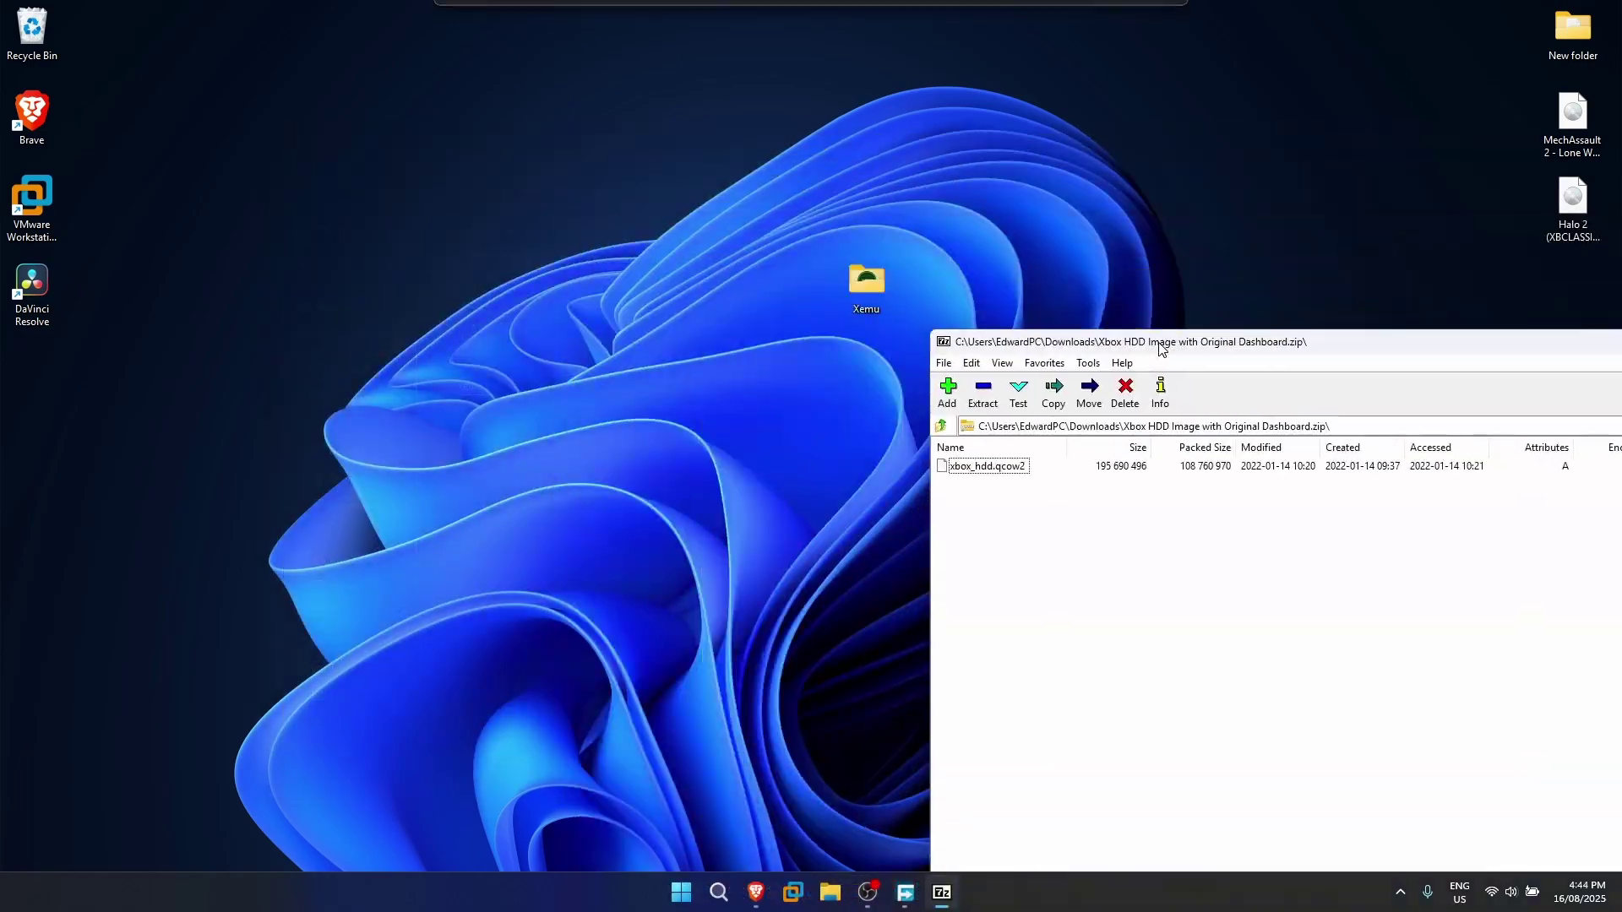
# Step: Extract xbox_hdd.qcow2 from Xbox HDD Image with Original Dashboard.zip into the desktop's Xemu folder and close 7-Zip
pyautogui.moveTo(1159, 325); pyautogui.dragTo(1285, 224)
pyautogui.moveTo(1100, 346); pyautogui.dragTo(855, 287)
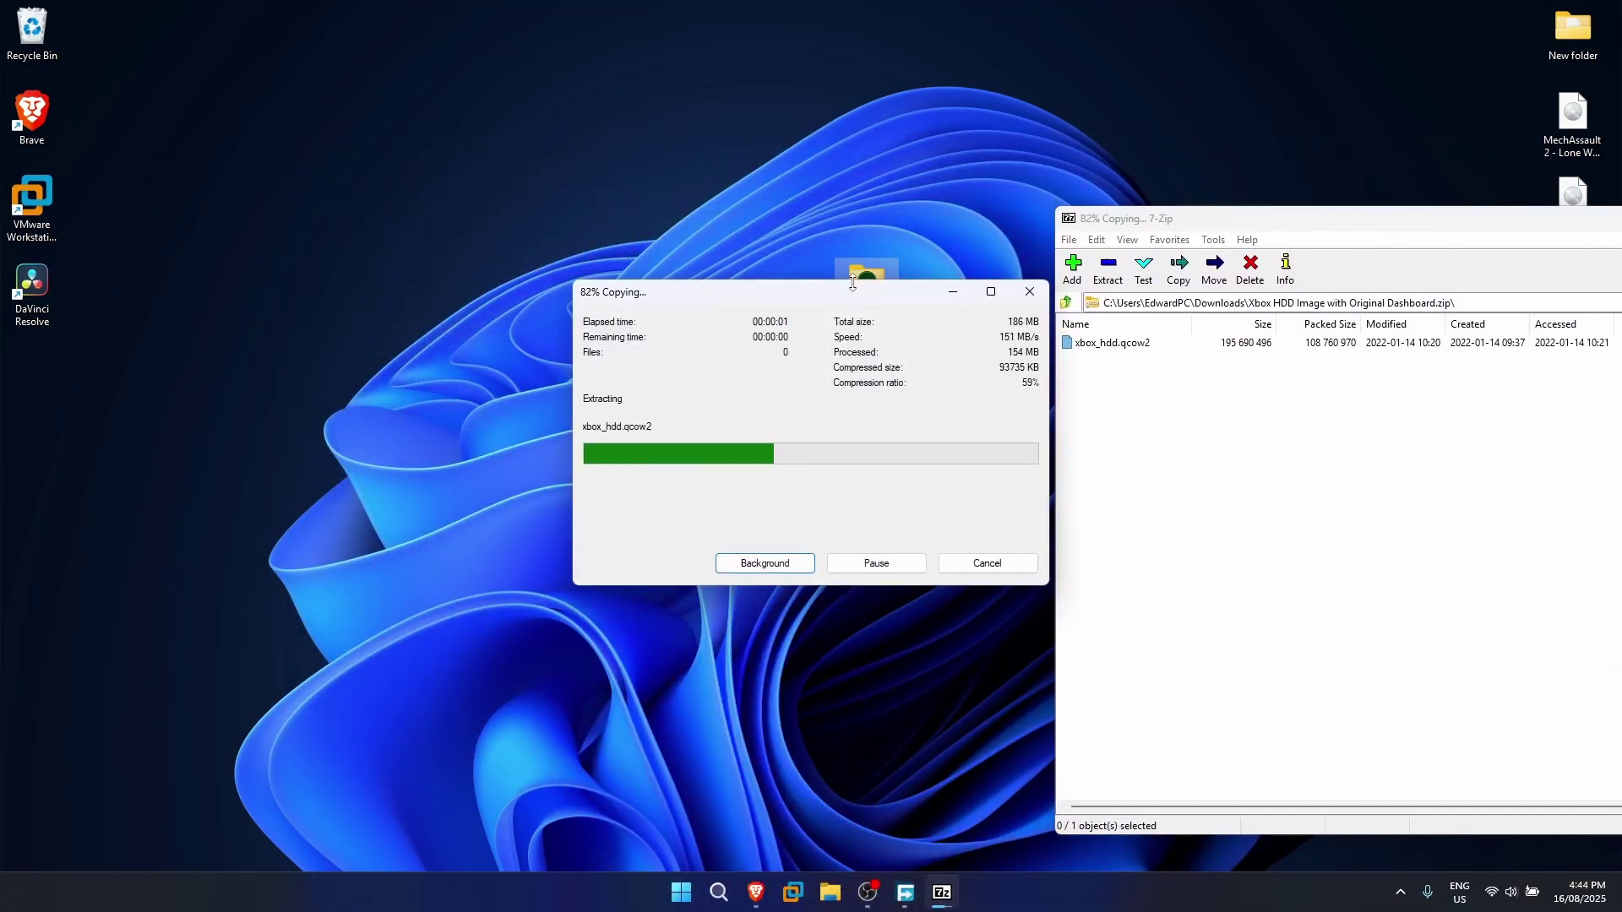
pyautogui.moveTo(1267, 218); pyautogui.dragTo(460, 142)
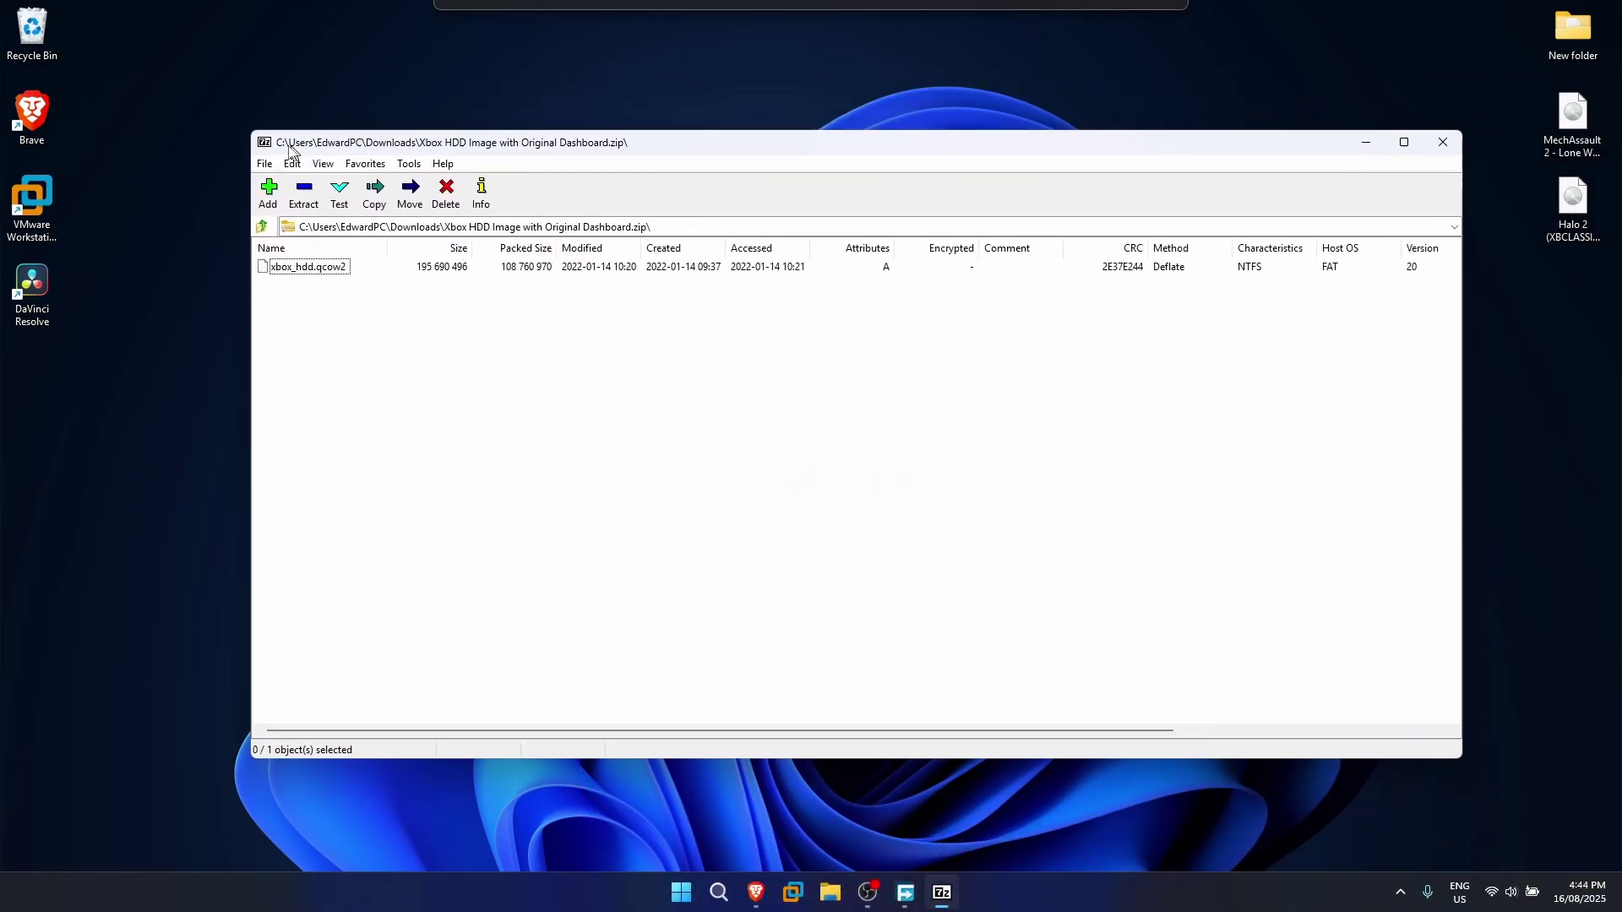
pyautogui.click(1453, 147)
# Step: Launch xemu.exe from the desktop's Xemu folder and dismiss the startup error dialogs
pyautogui.doubleClick(867, 283)
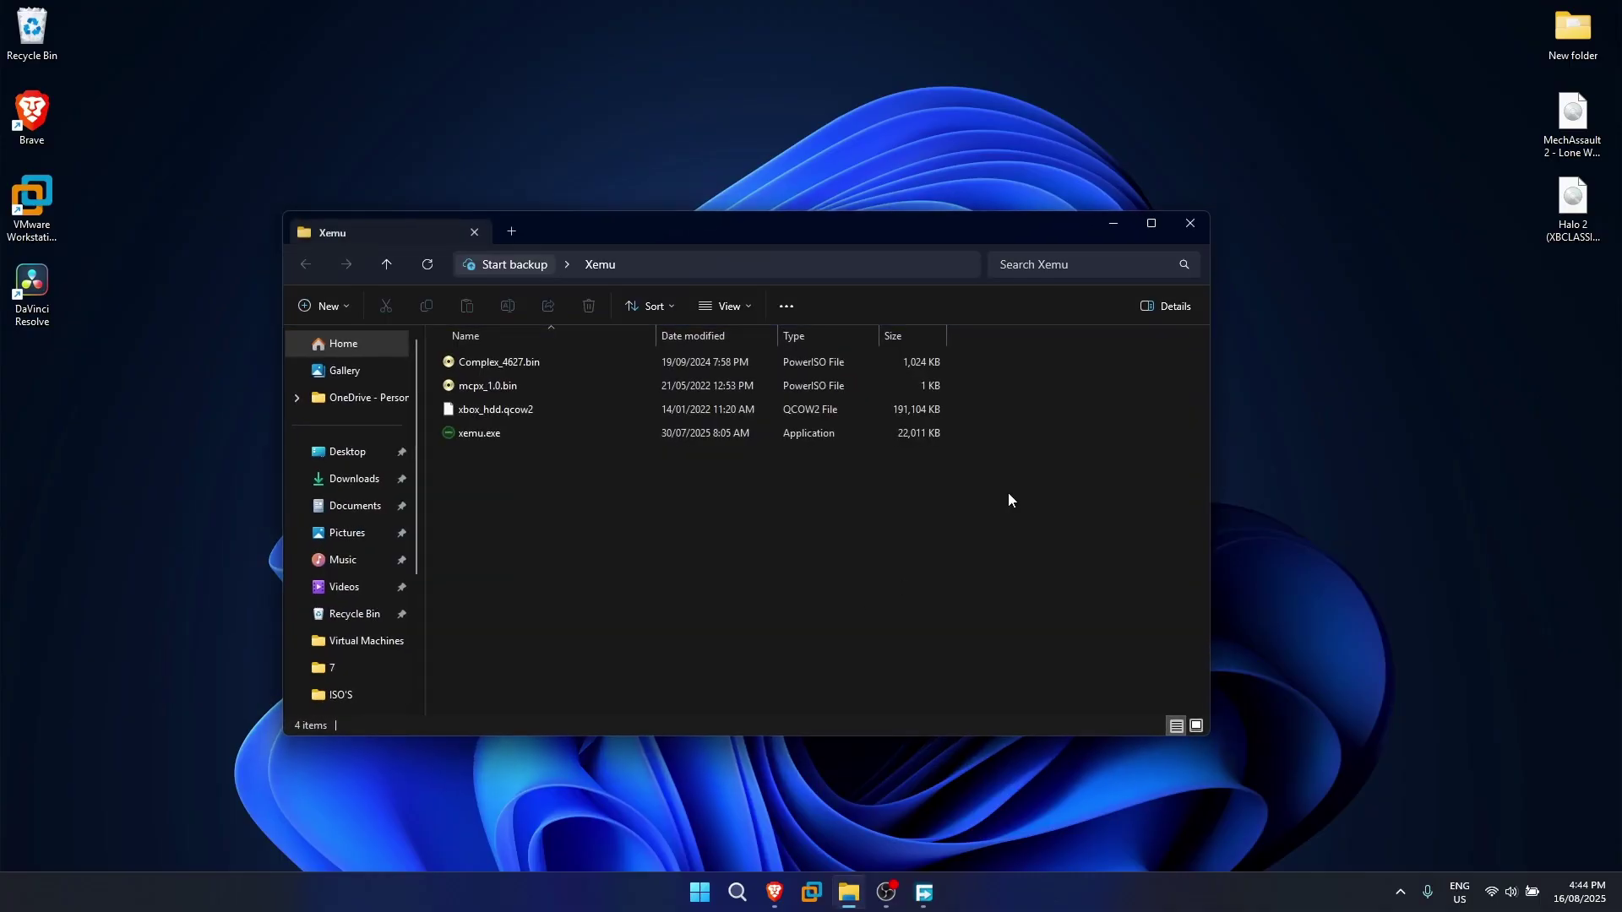
pyautogui.moveTo(841, 597); pyautogui.dragTo(1010, 510)
pyautogui.doubleClick(845, 431)
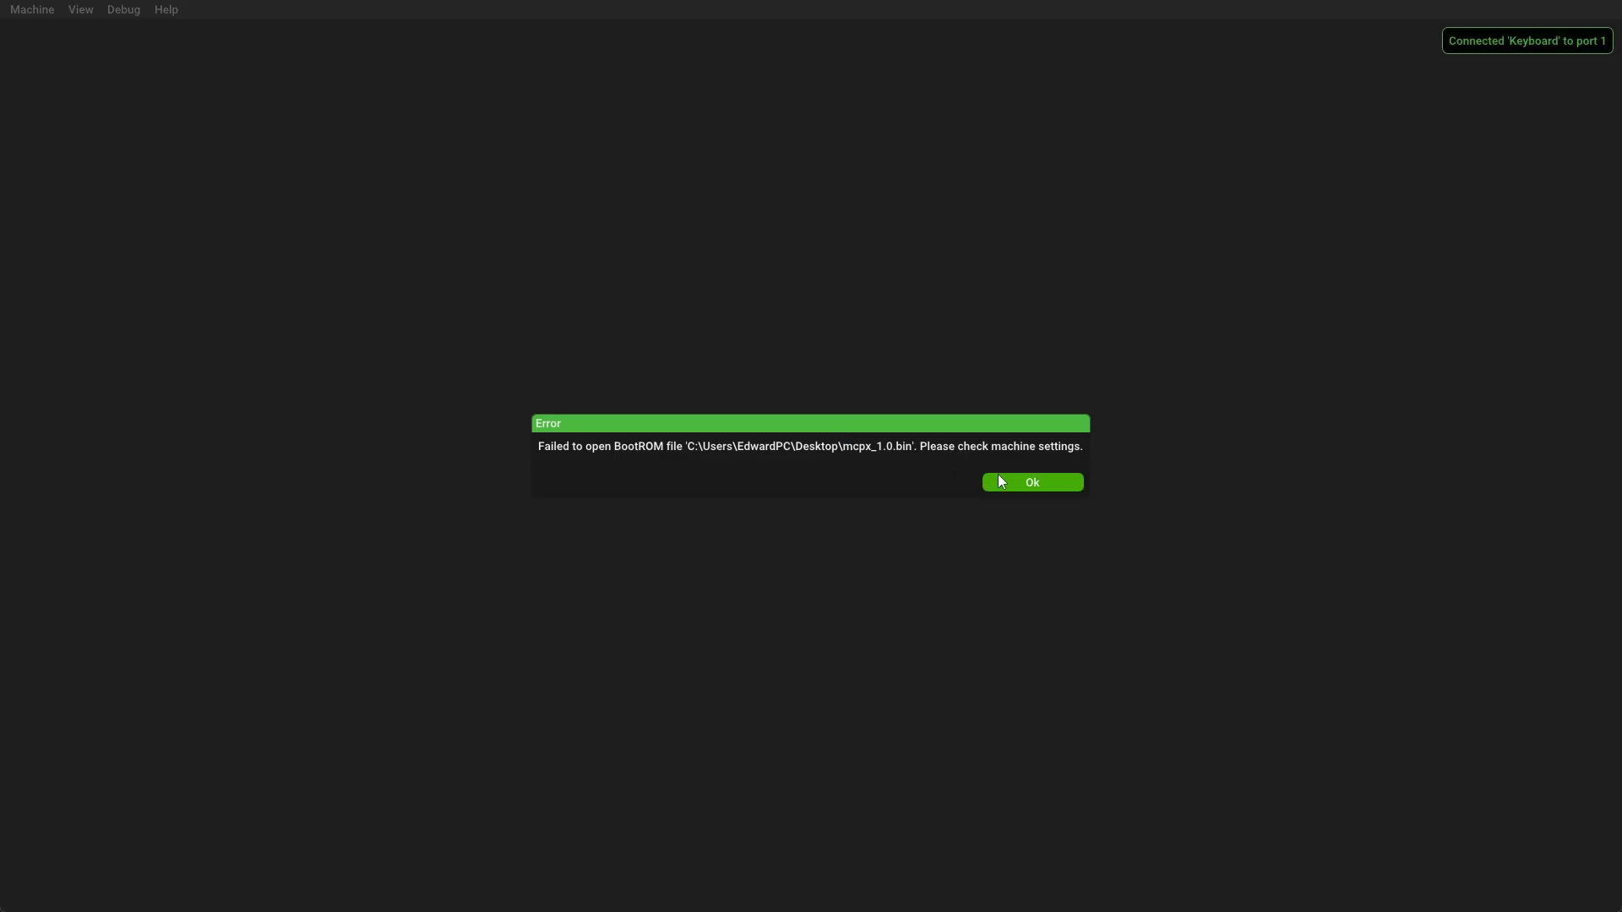
pyautogui.click(1004, 480)
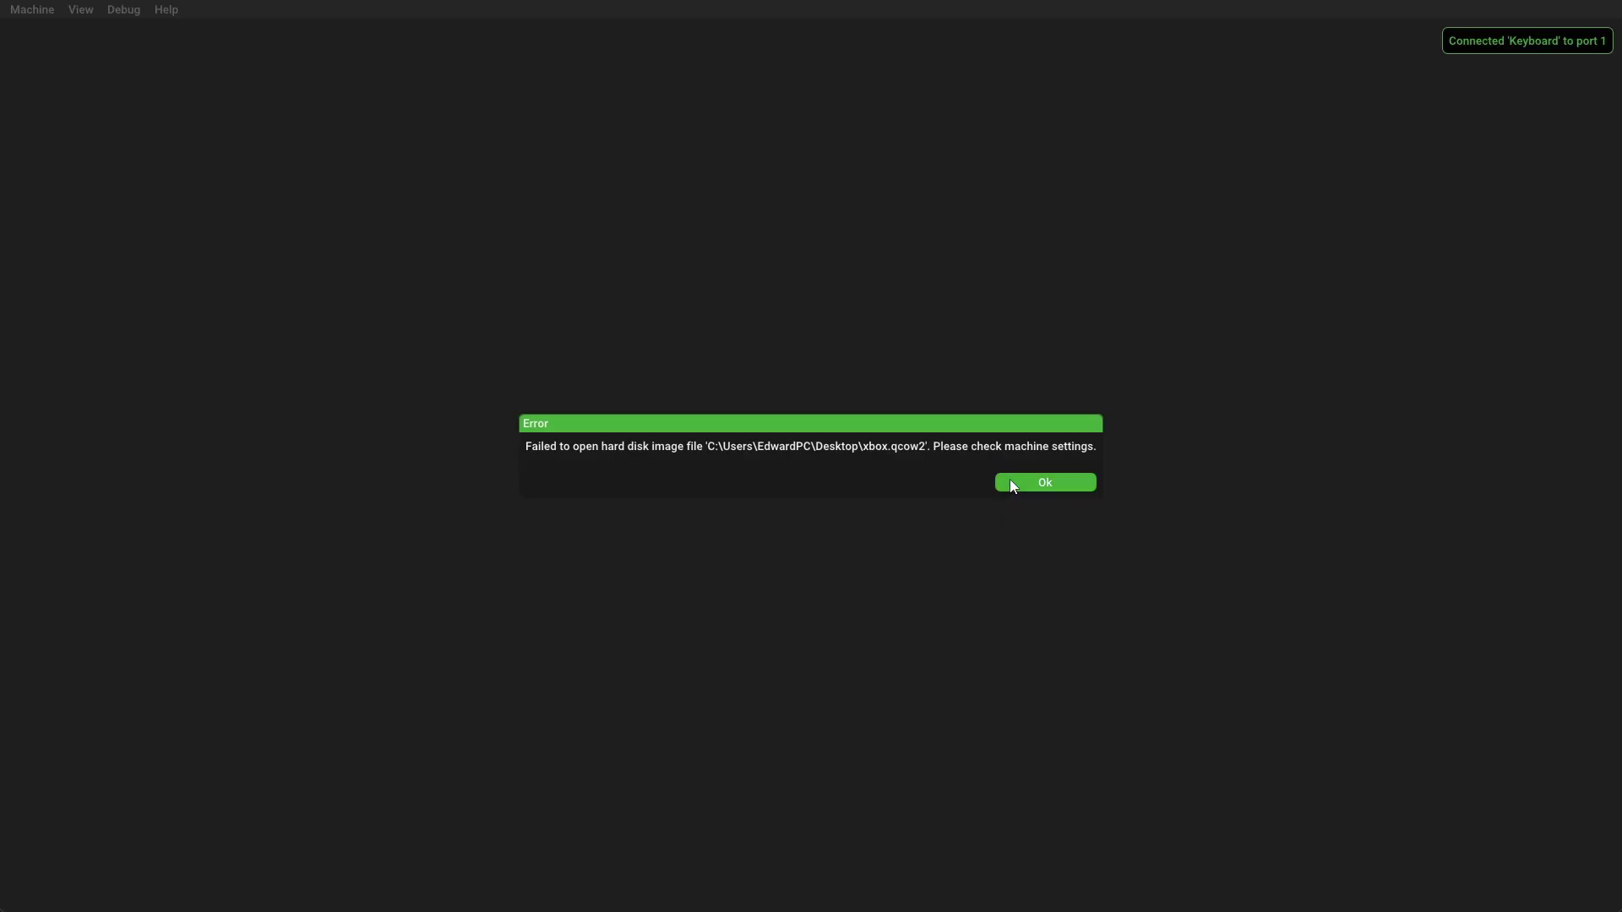
pyautogui.click(1010, 479)
# Step: Open xemu's system settings and set the MCPX Boot ROM to mcpx_1.0.bin from the desktop's Xemu folder
pyautogui.click(19, 13)
pyautogui.click(53, 125)
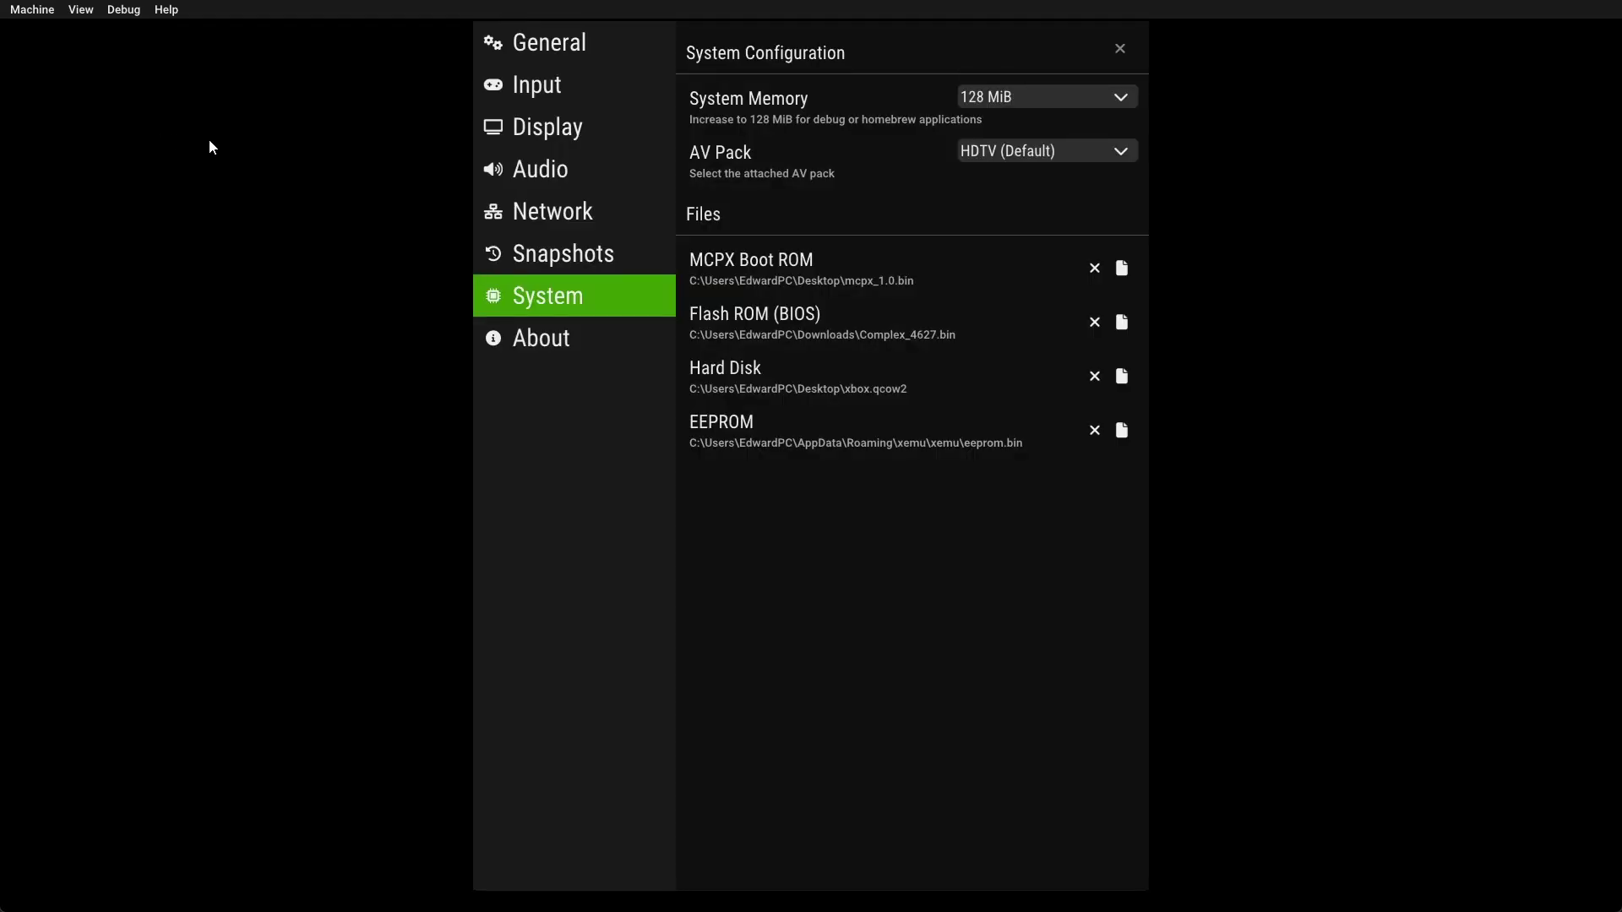
pyautogui.click(1121, 269)
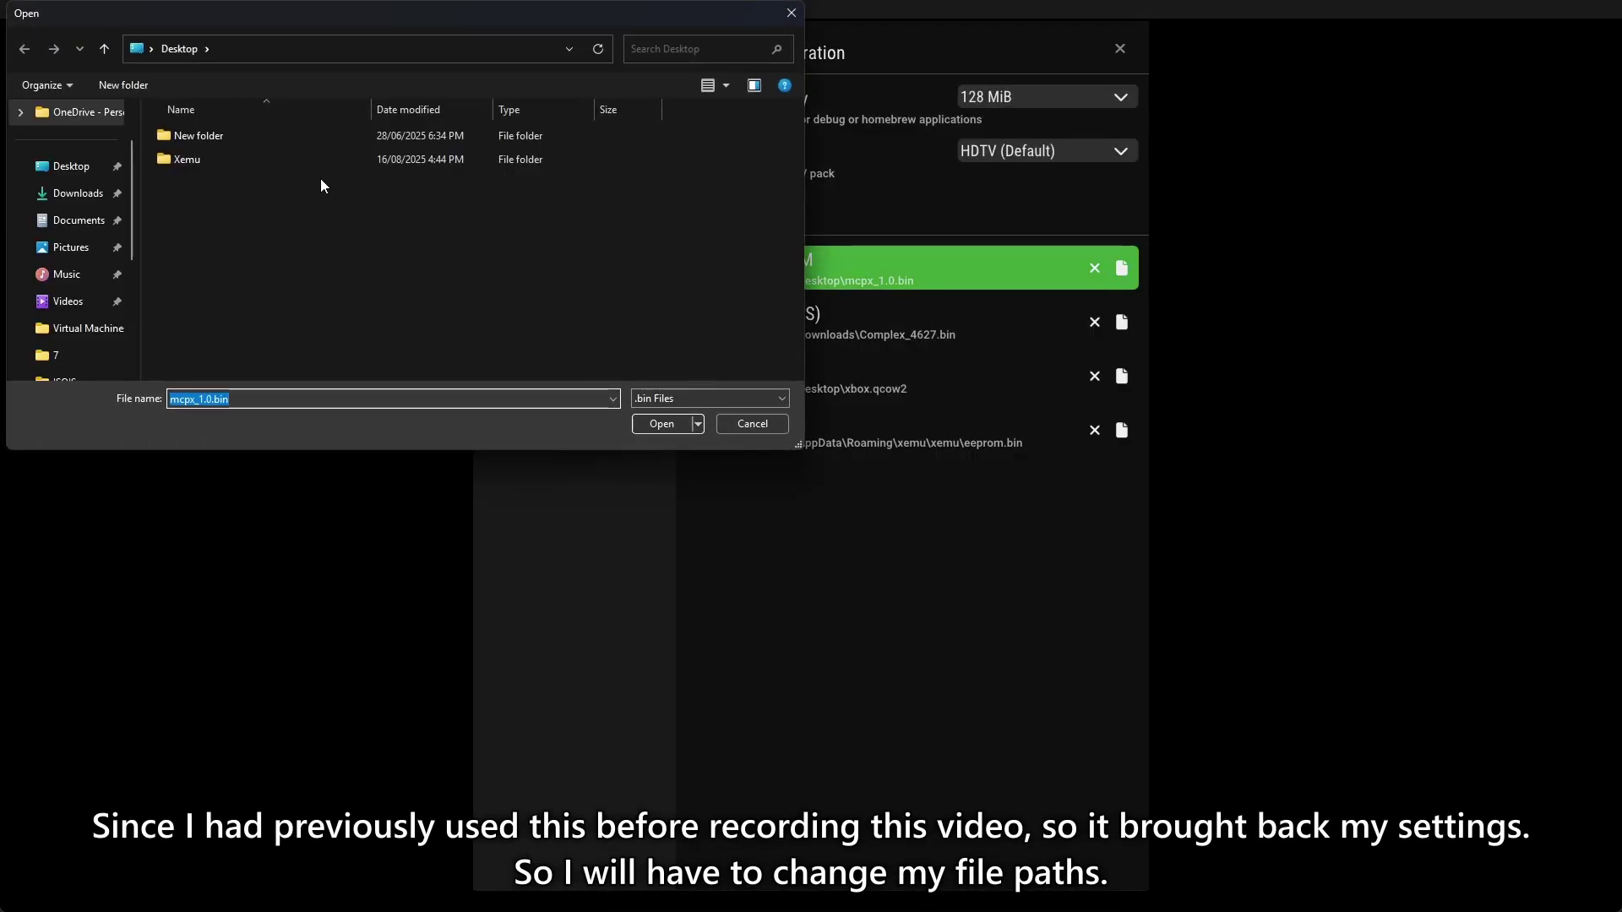
pyautogui.doubleClick(211, 157)
pyautogui.click(240, 159)
pyautogui.doubleClick(240, 158)
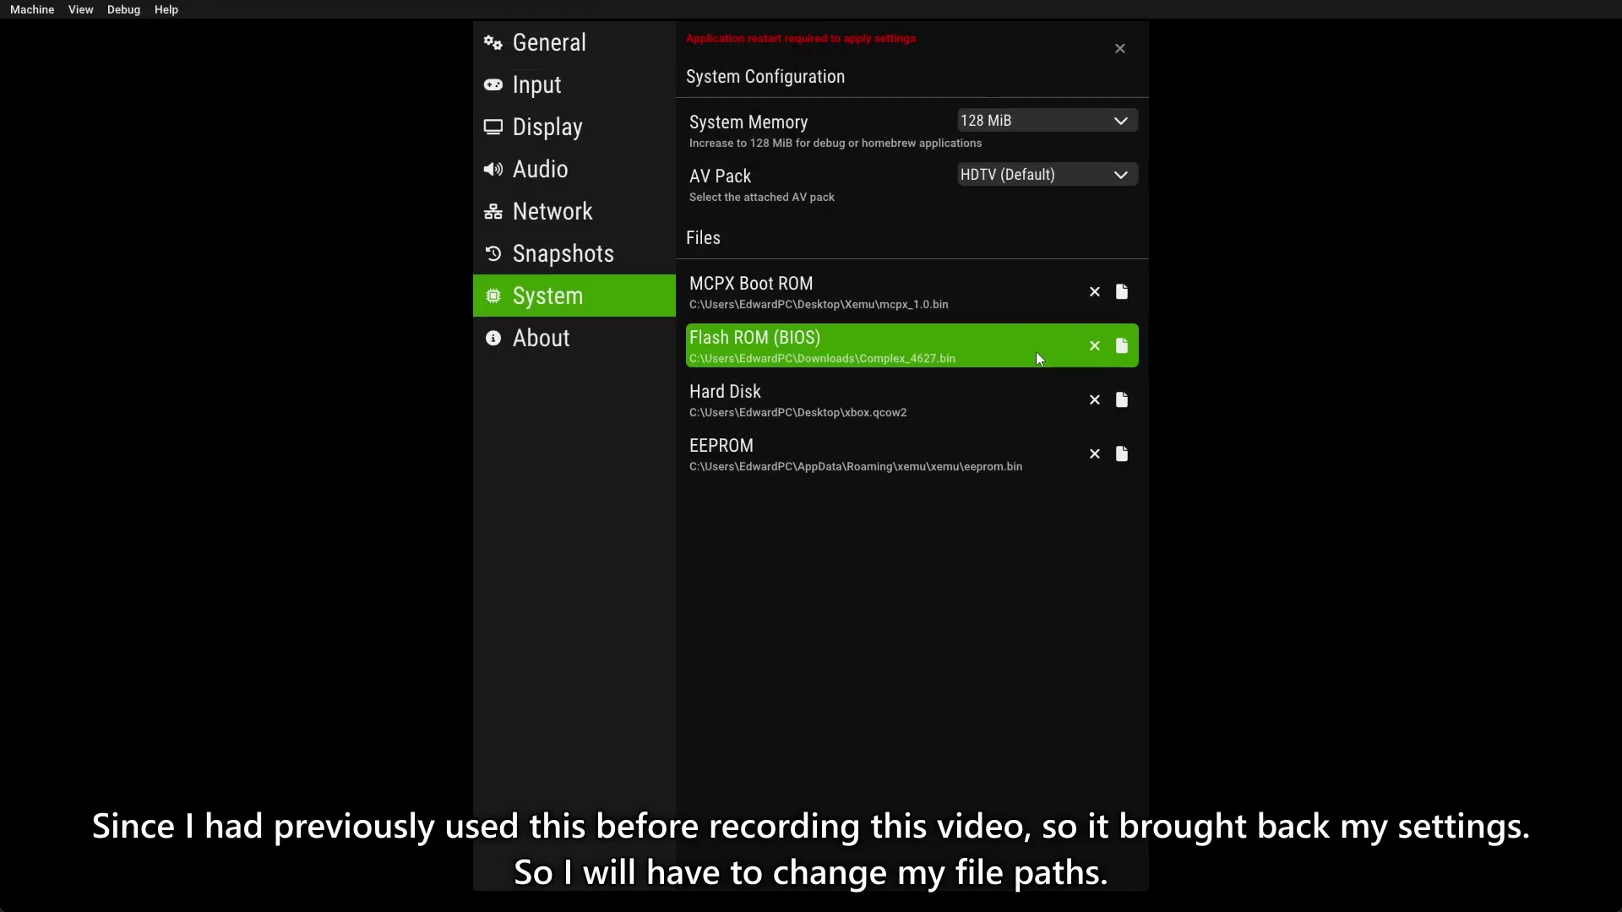
# Step: Set the Flash ROM (BIOS) to Complex_4627.bin from the desktop's Xemu folder
pyautogui.click(1121, 346)
pyautogui.click(71, 166)
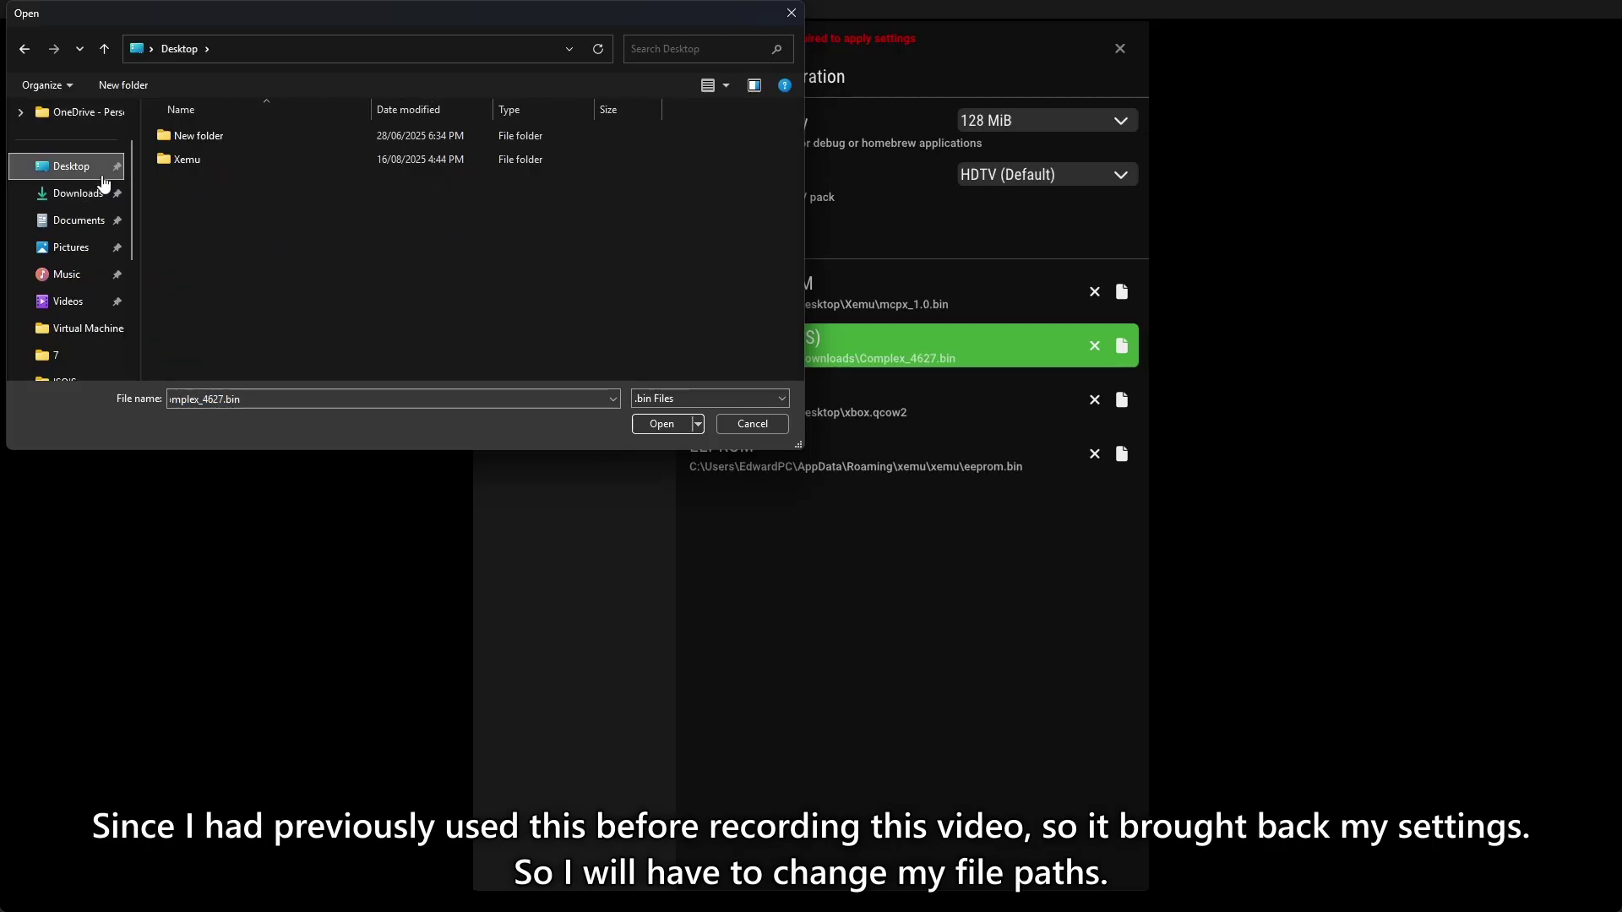
pyautogui.doubleClick(189, 159)
pyautogui.doubleClick(286, 137)
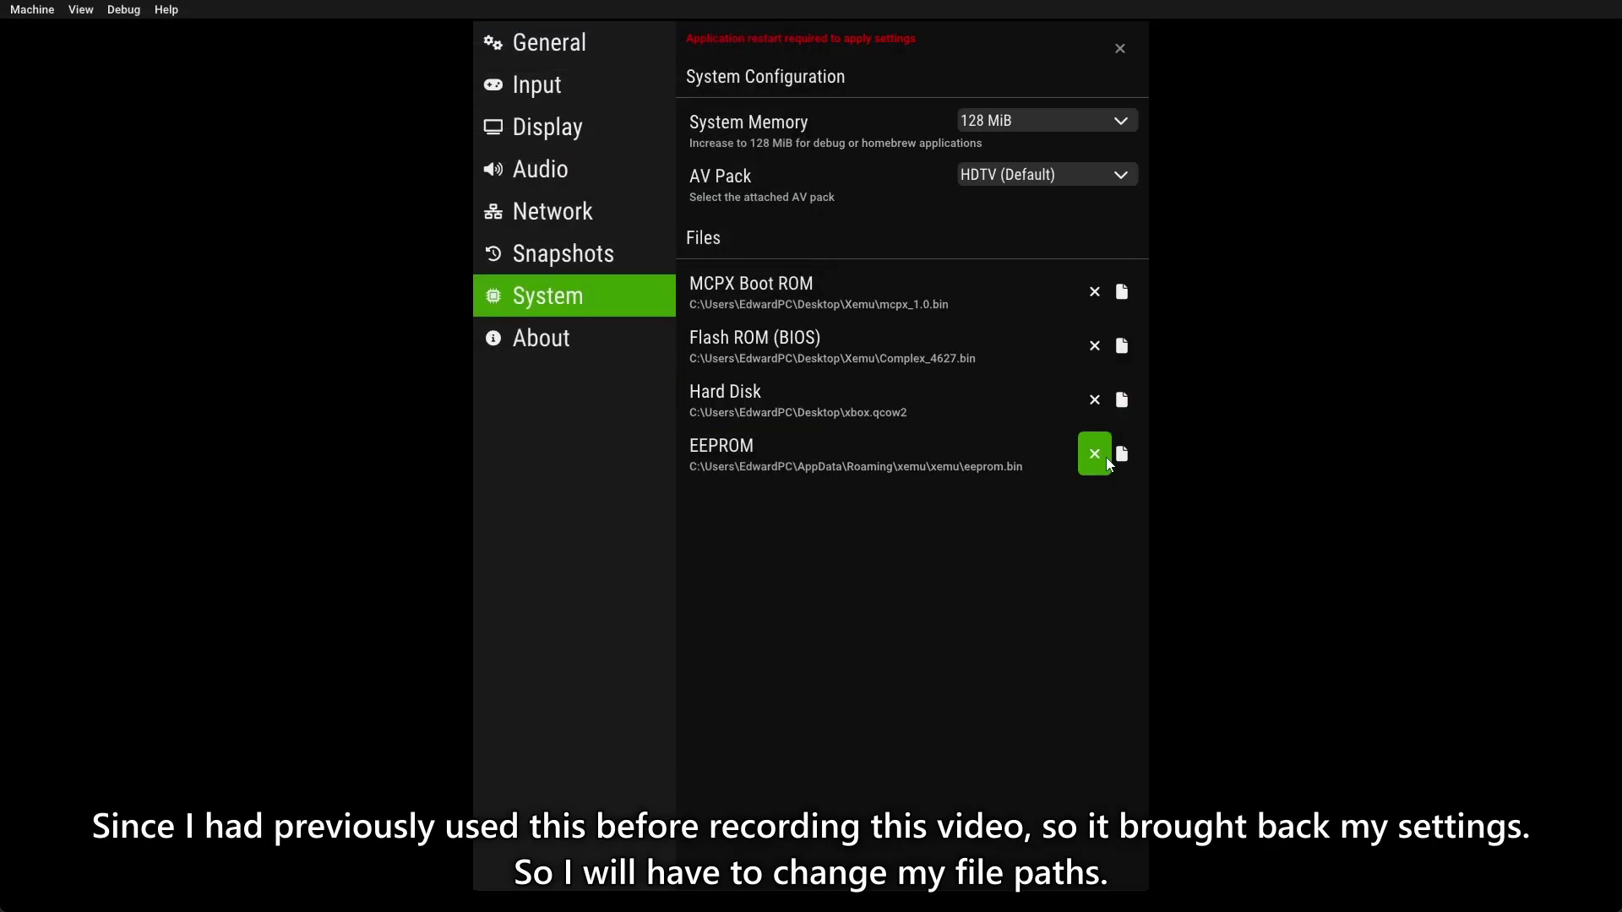
# Step: Set the Hard Disk to xbox_hdd.qcow2 from the desktop's Xemu folder
pyautogui.click(1122, 400)
pyautogui.doubleClick(235, 159)
pyautogui.click(233, 144)
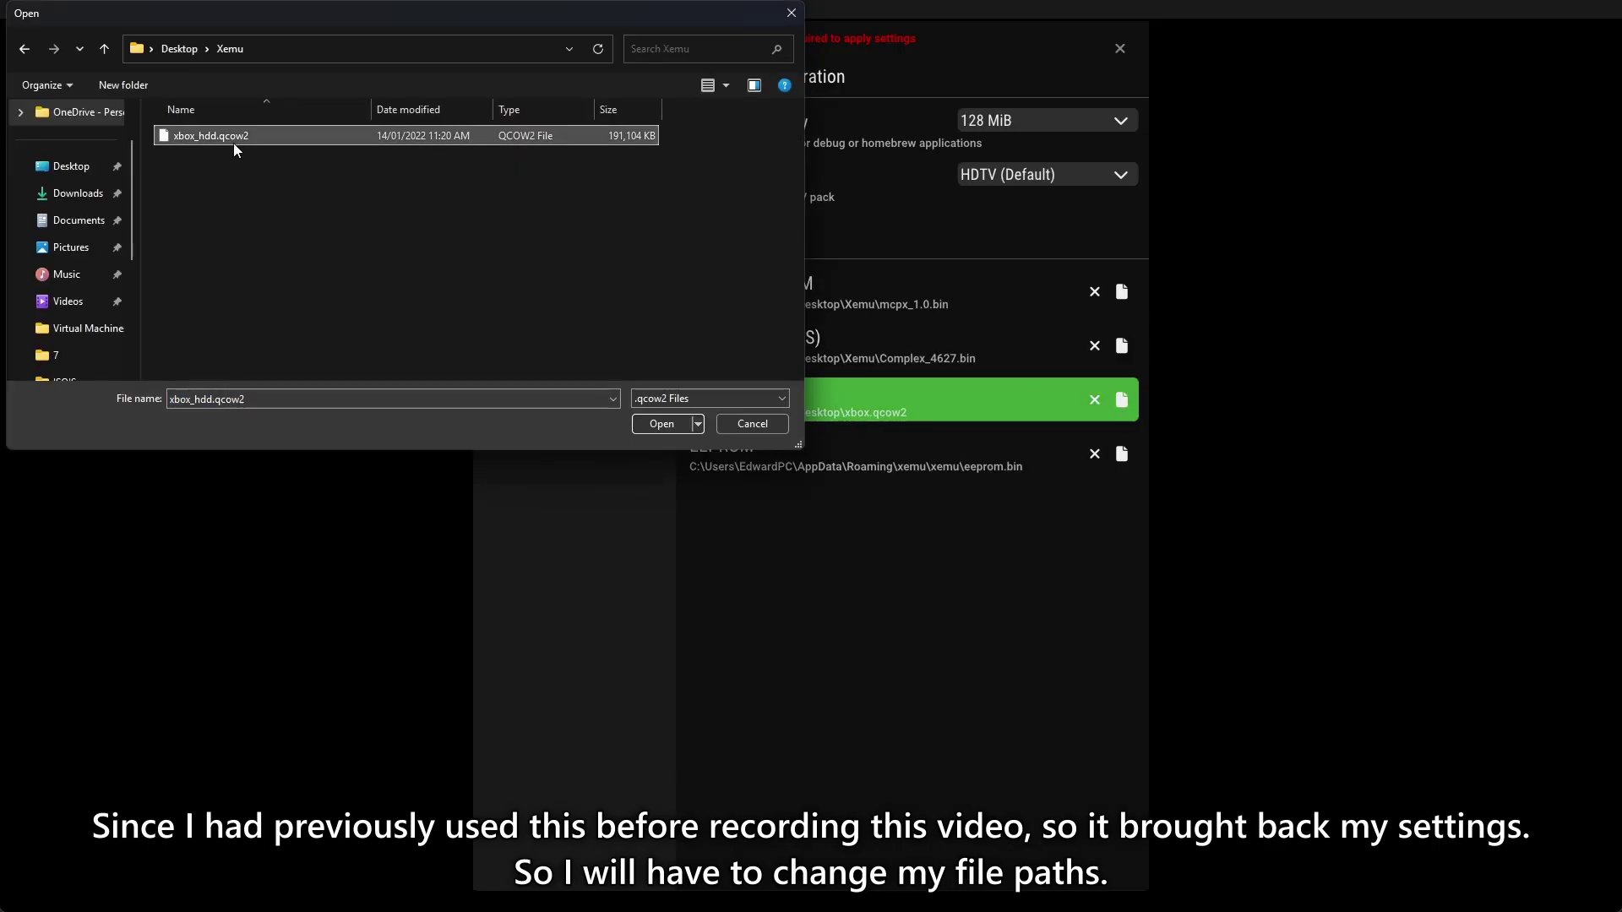
pyautogui.click(654, 423)
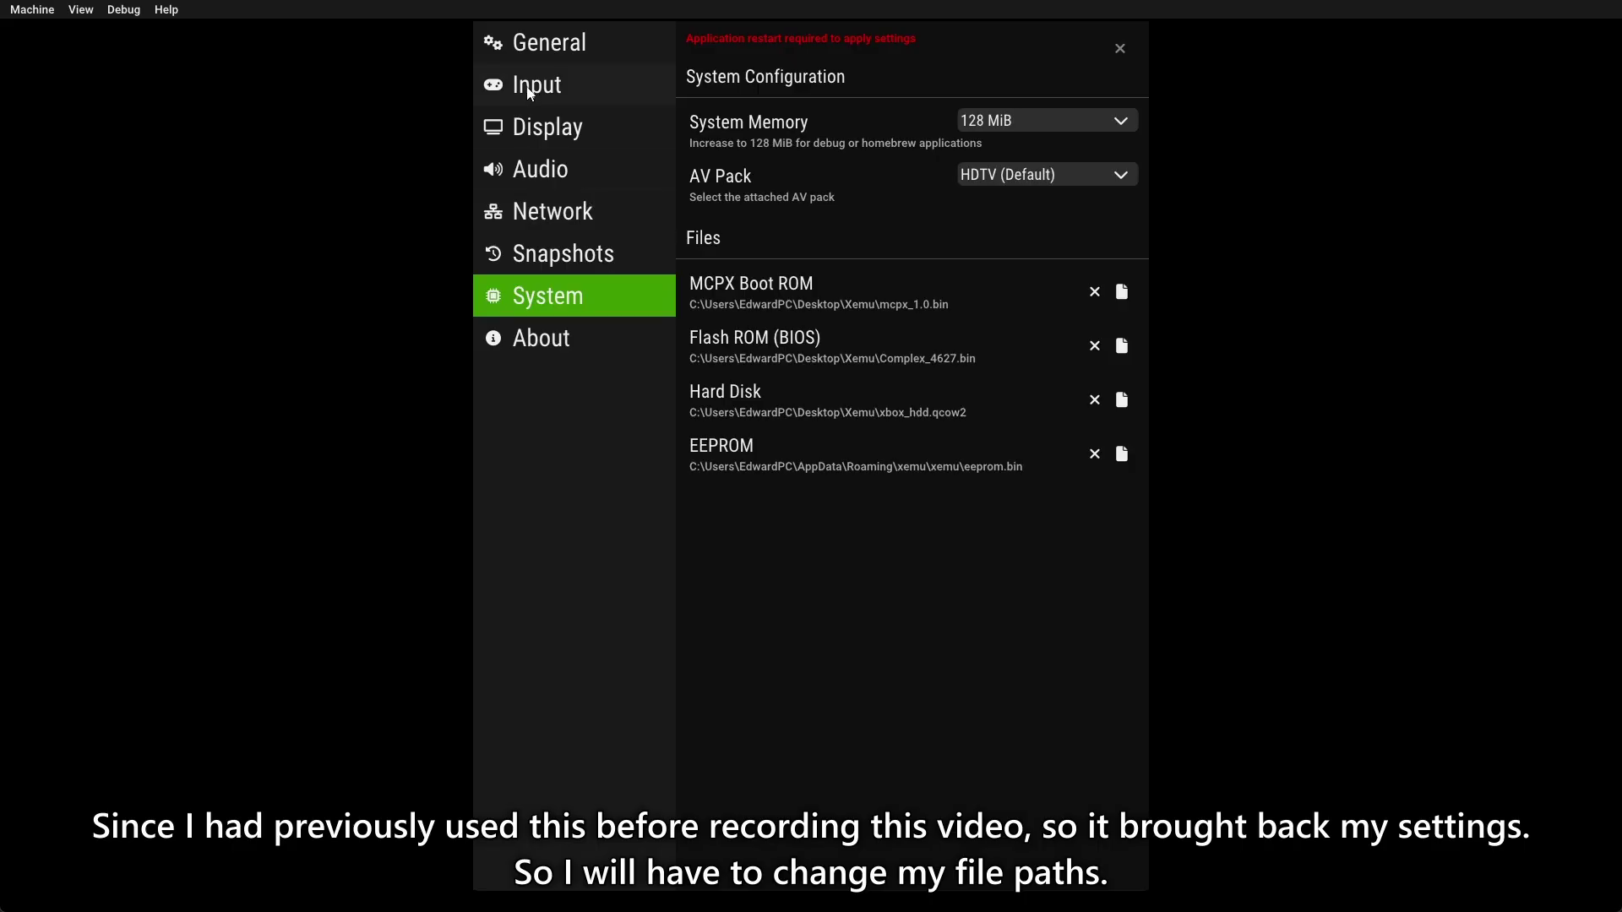
# Step: Choose an internal resolution scale in the display settings, recheck the system file paths and close the settings
pyautogui.click(541, 129)
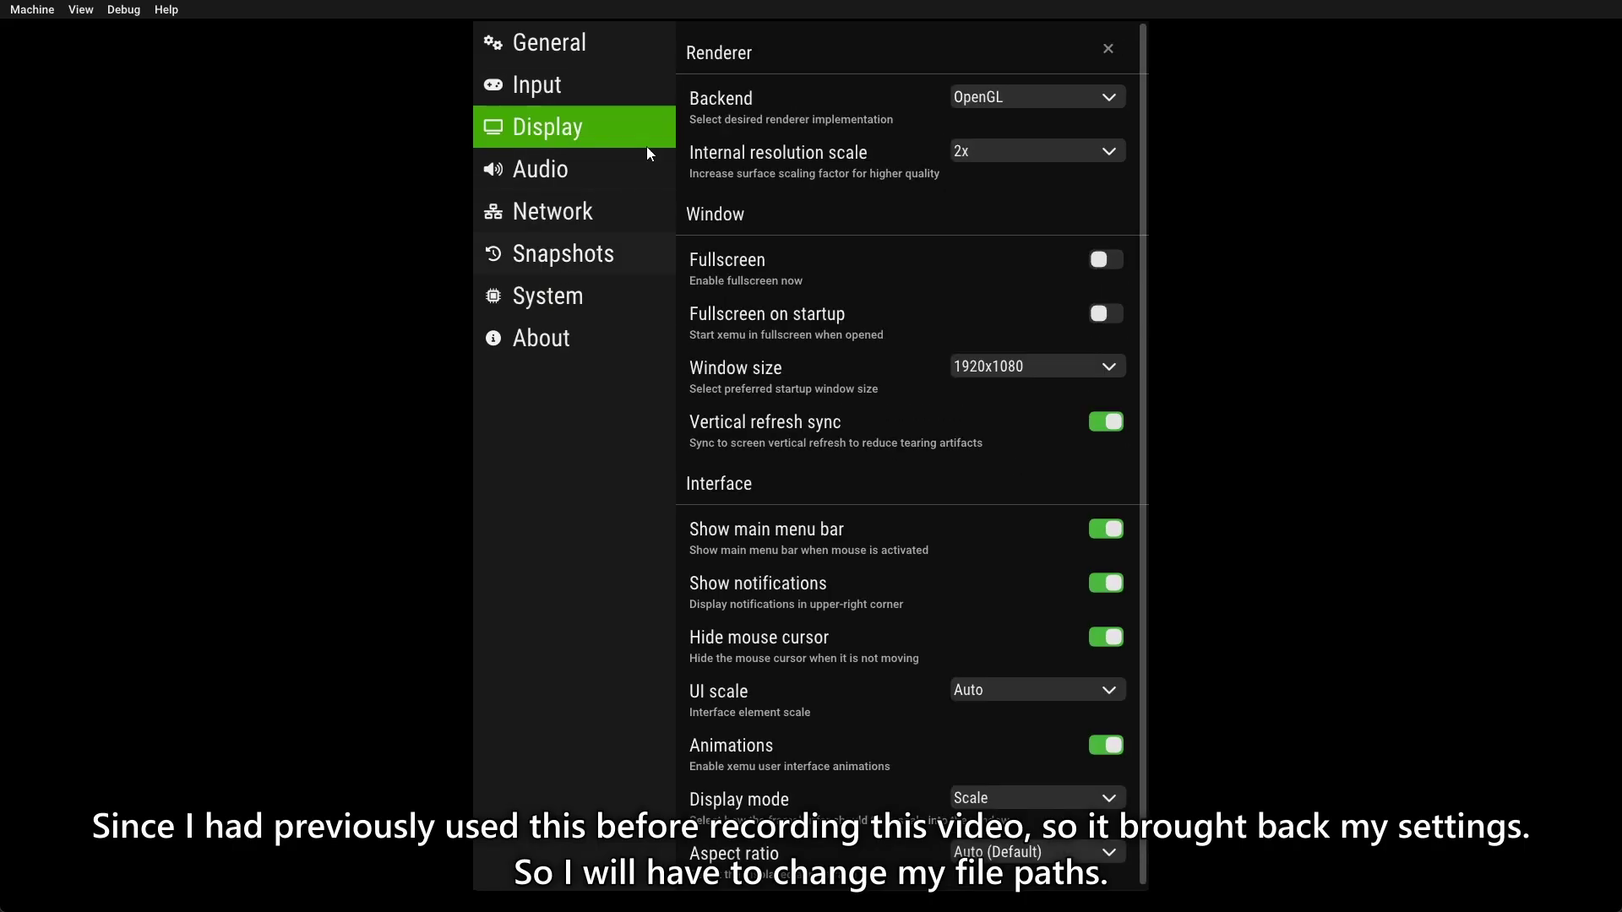
pyautogui.click(1000, 152)
pyautogui.click(1000, 173)
pyautogui.click(583, 296)
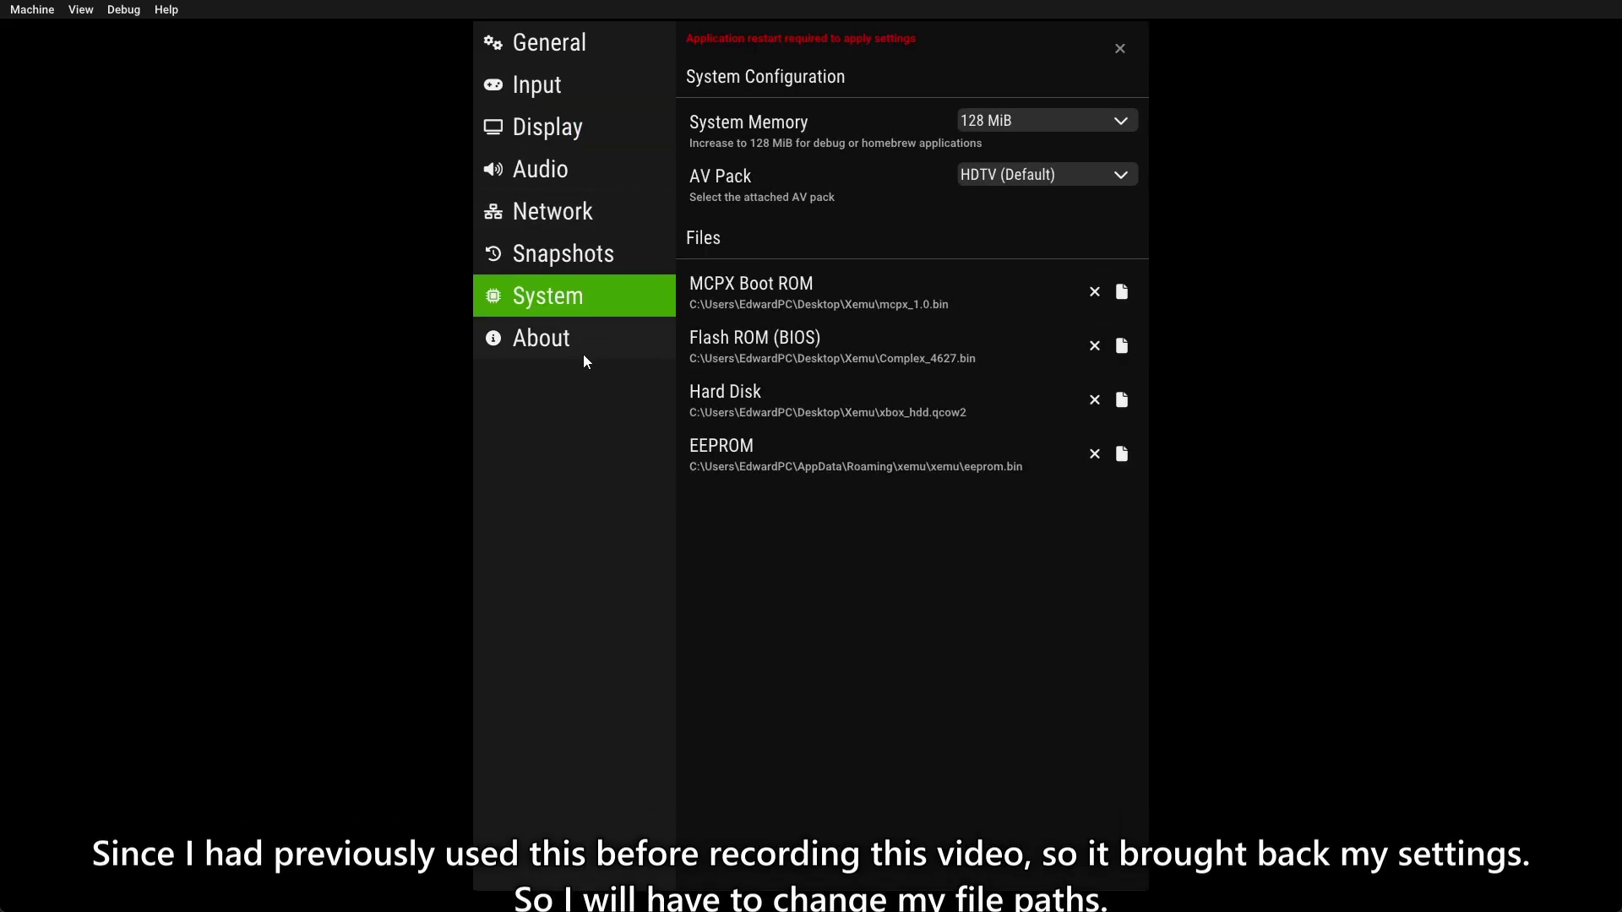
pyautogui.click(583, 353)
pyautogui.click(1108, 49)
# Step: Exit xemu and relaunch xemu.exe from the Xemu folder to apply the new file paths
pyautogui.click(32, 9)
pyautogui.click(48, 147)
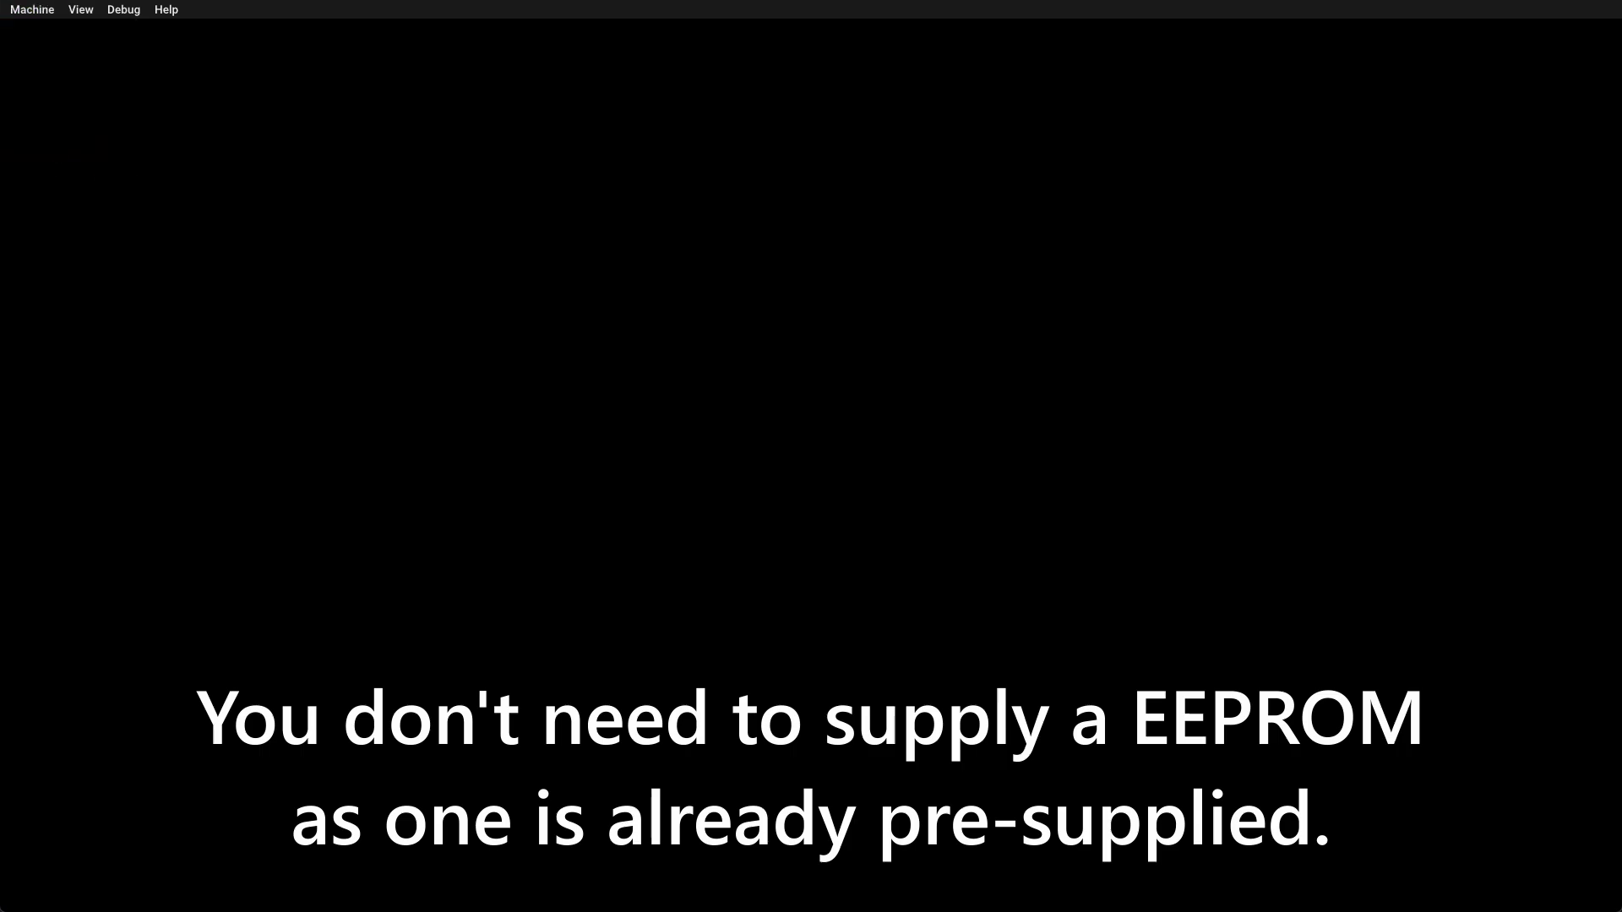
pyautogui.click(3, 9)
pyautogui.click(48, 166)
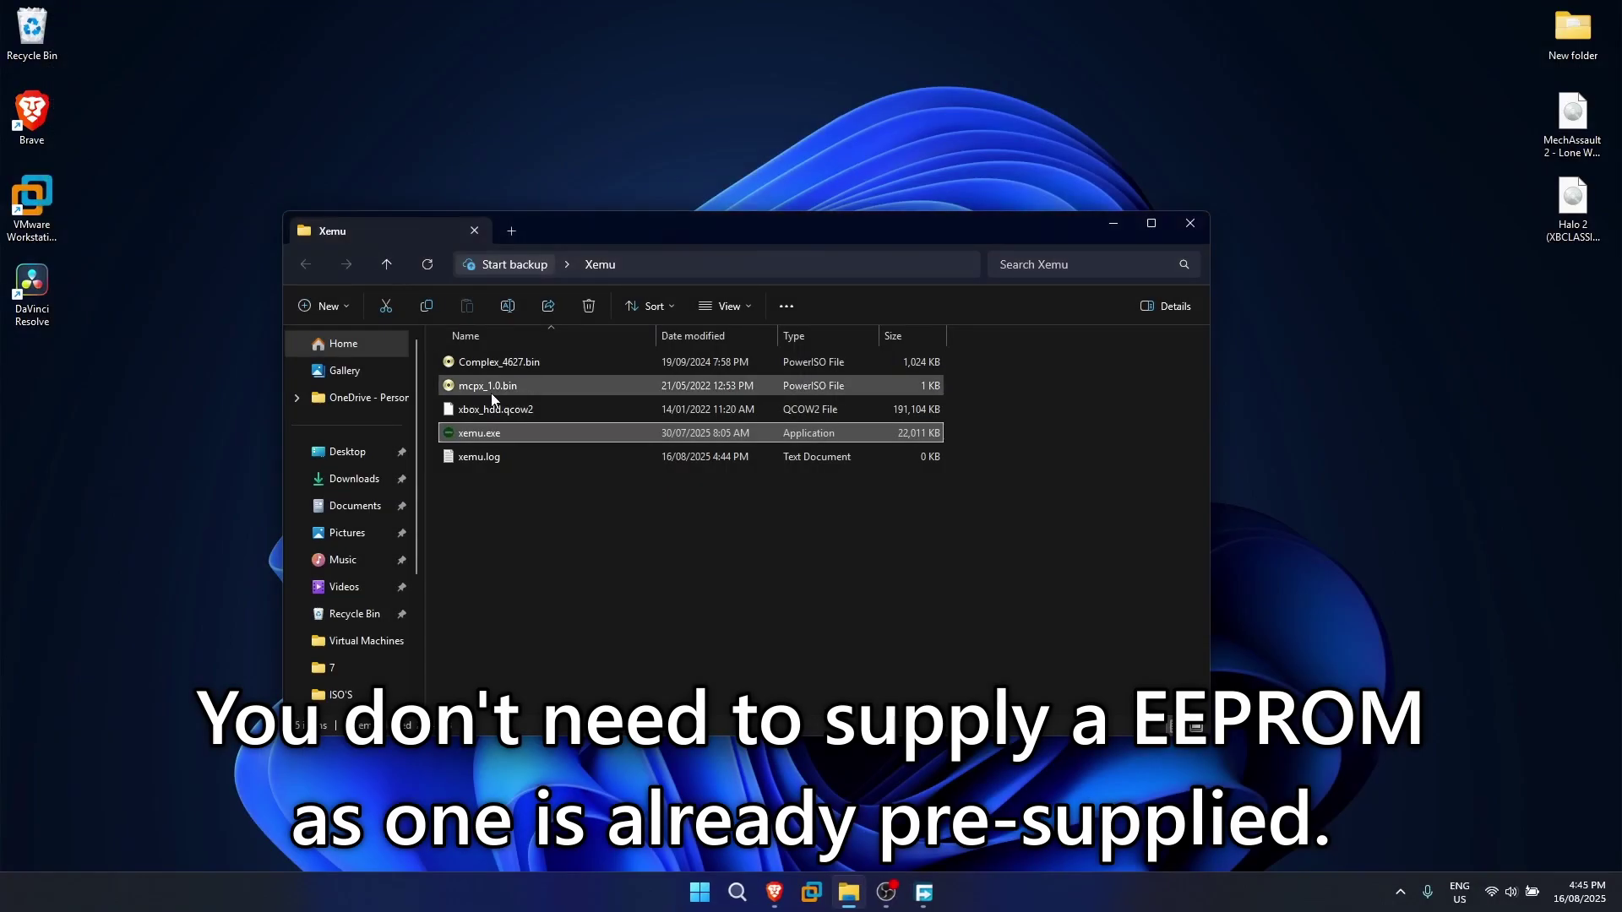
pyautogui.doubleClick(496, 471)
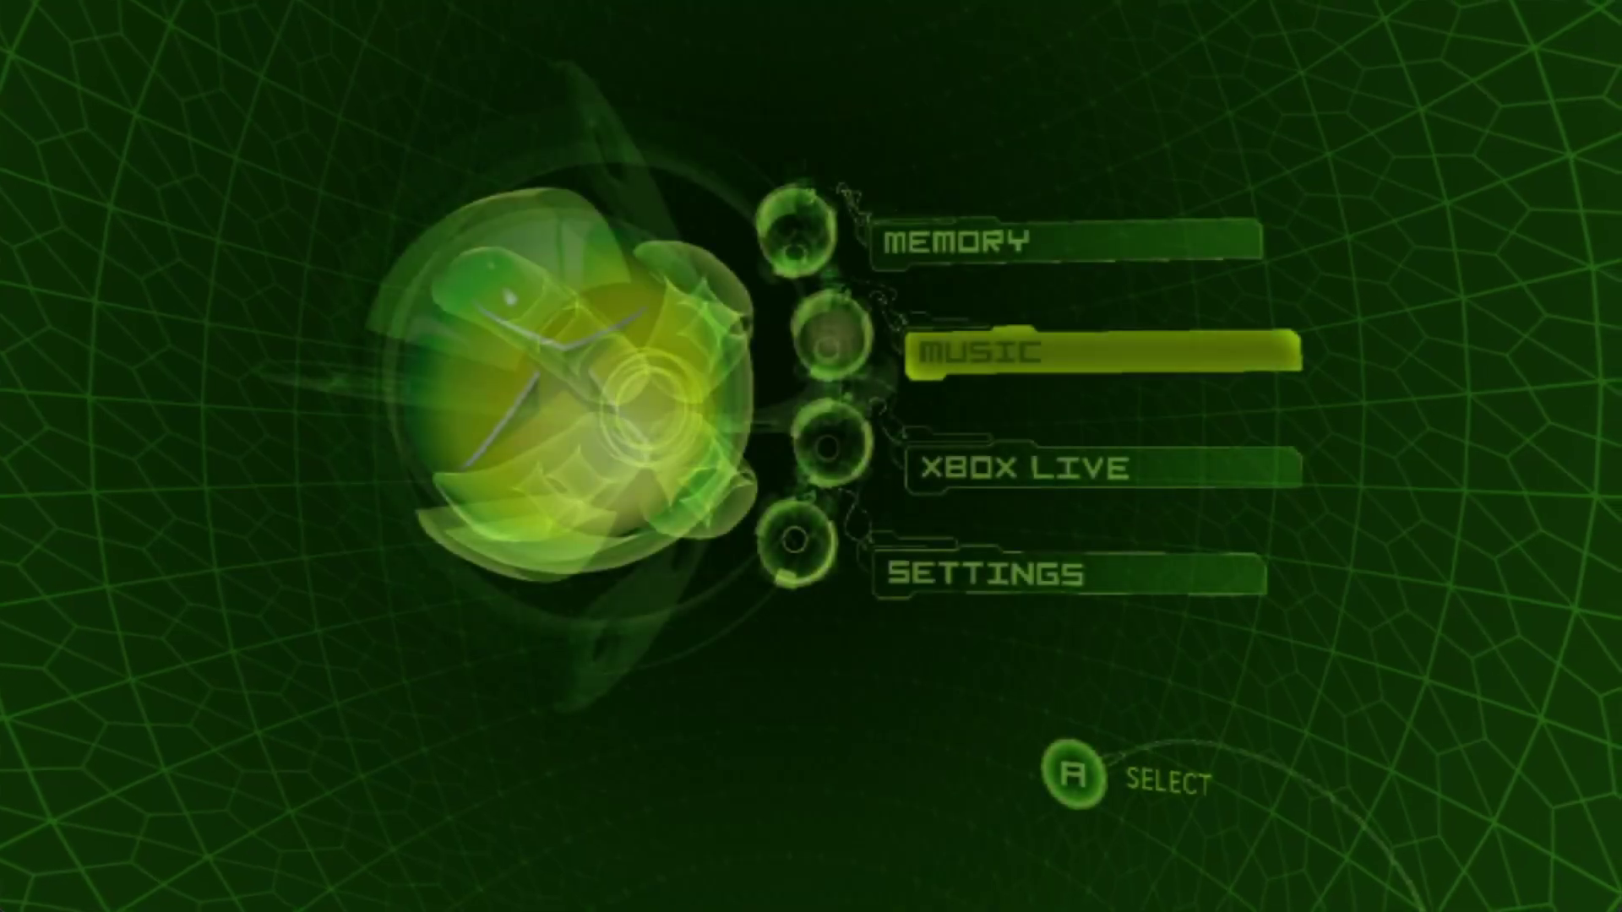
# Step: Cycle through the Xbox dashboard menu, view the hard disk in the Memory section and return to the main menu
pyautogui.press('Down')
pyautogui.press('Down')
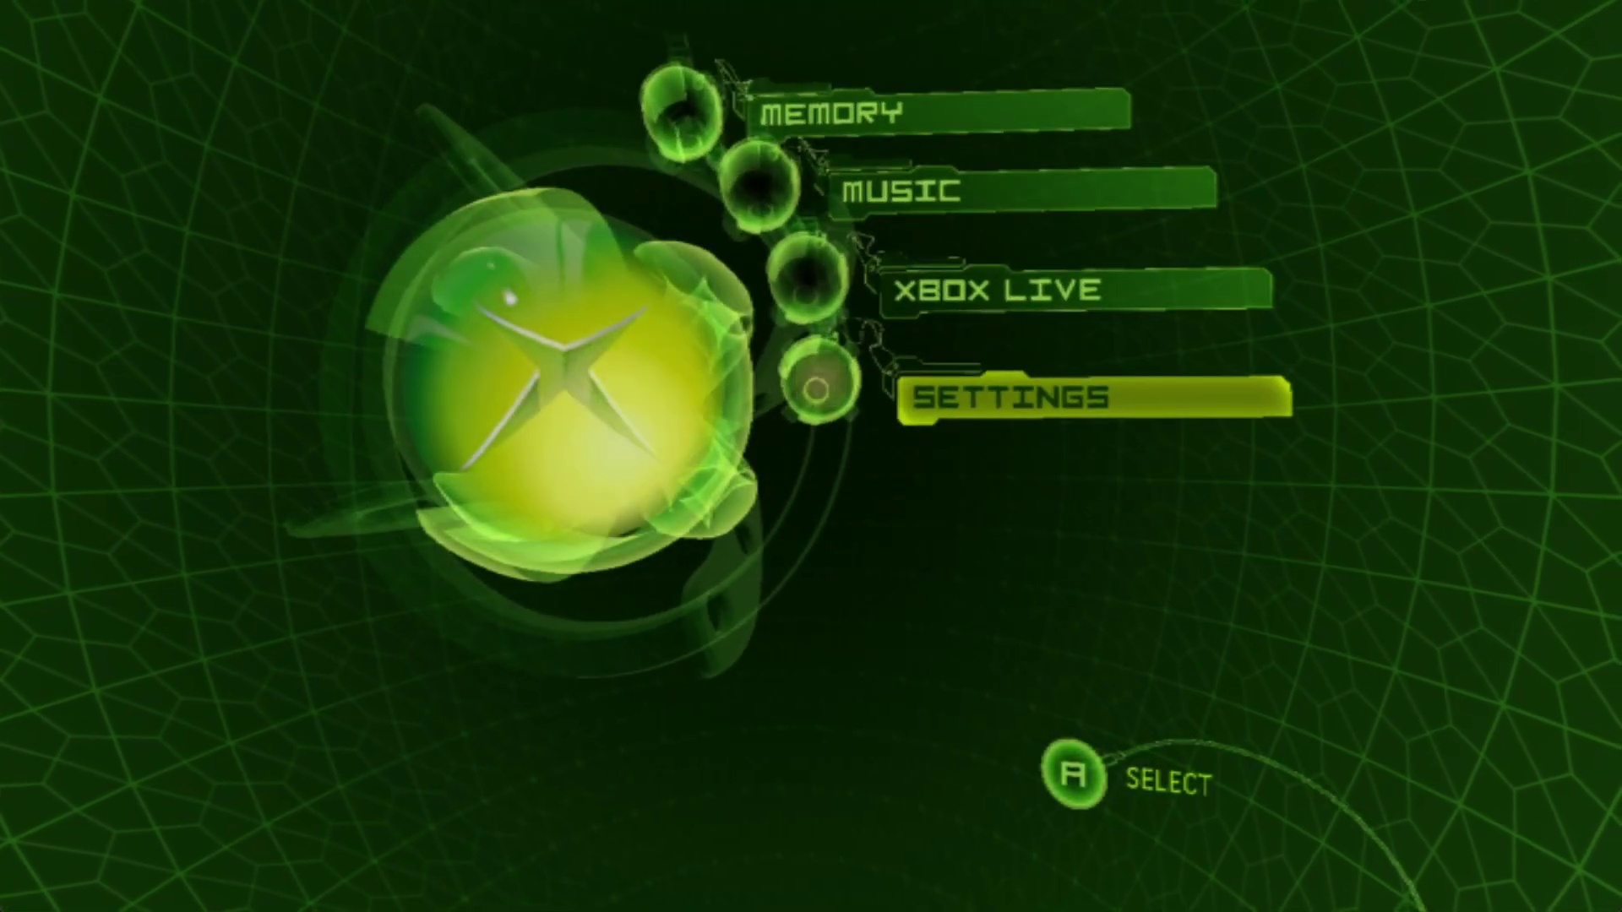
pyautogui.press('Up')
pyautogui.press('Up')
pyautogui.press('Up')
pyautogui.press('Return')
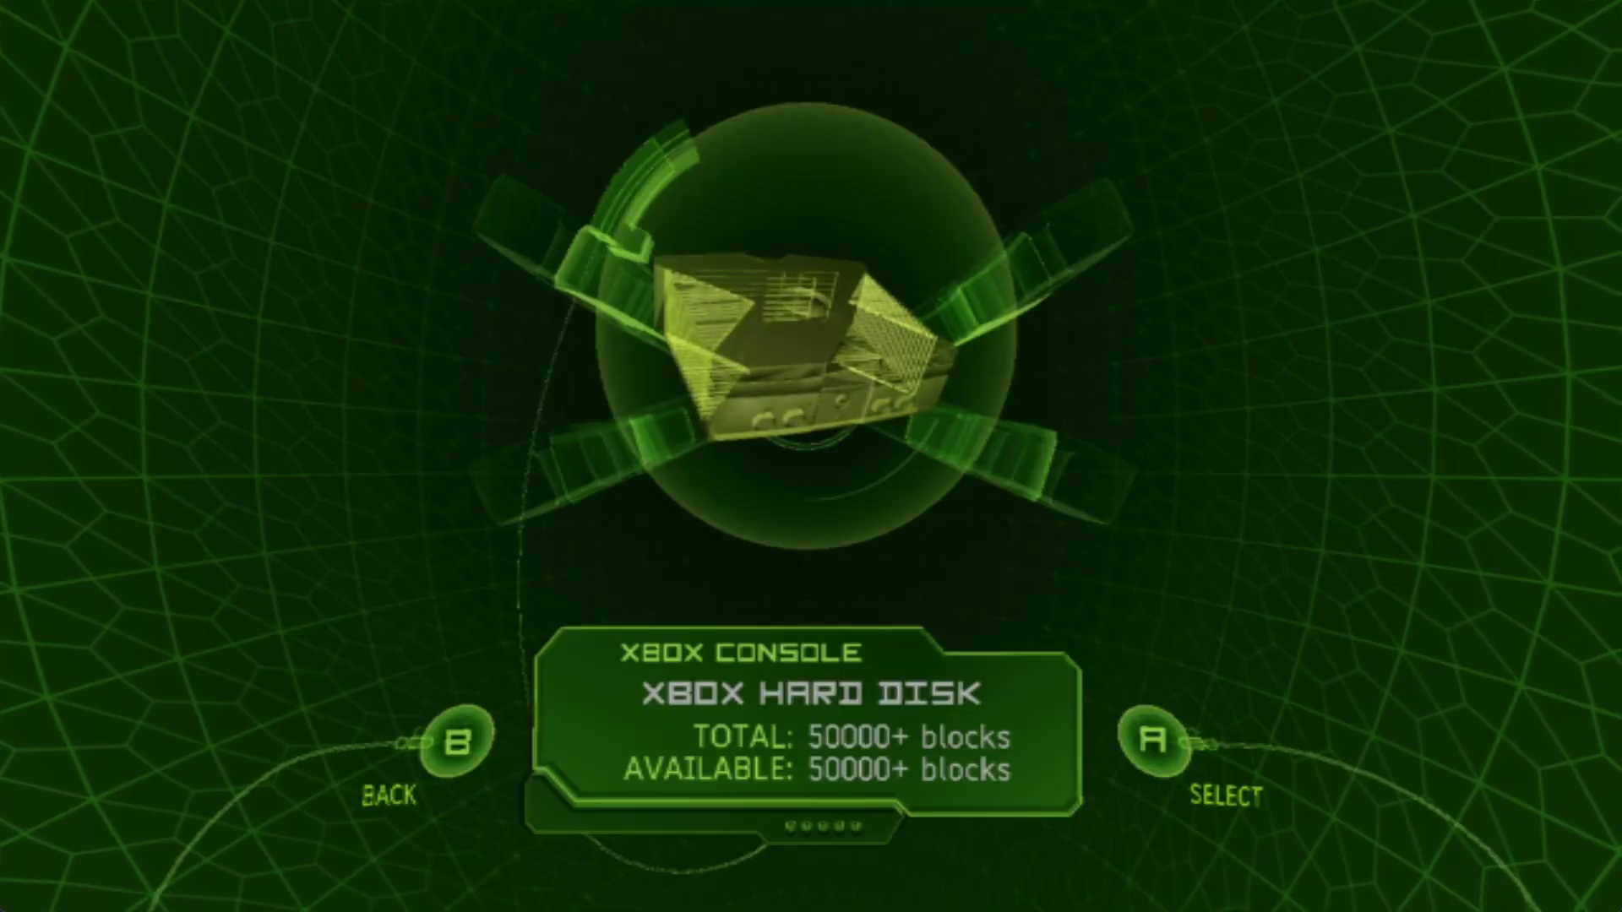
pyautogui.press('Escape')
# Step: View the dashboard's Music section and return to the main menu
pyautogui.press('Down')
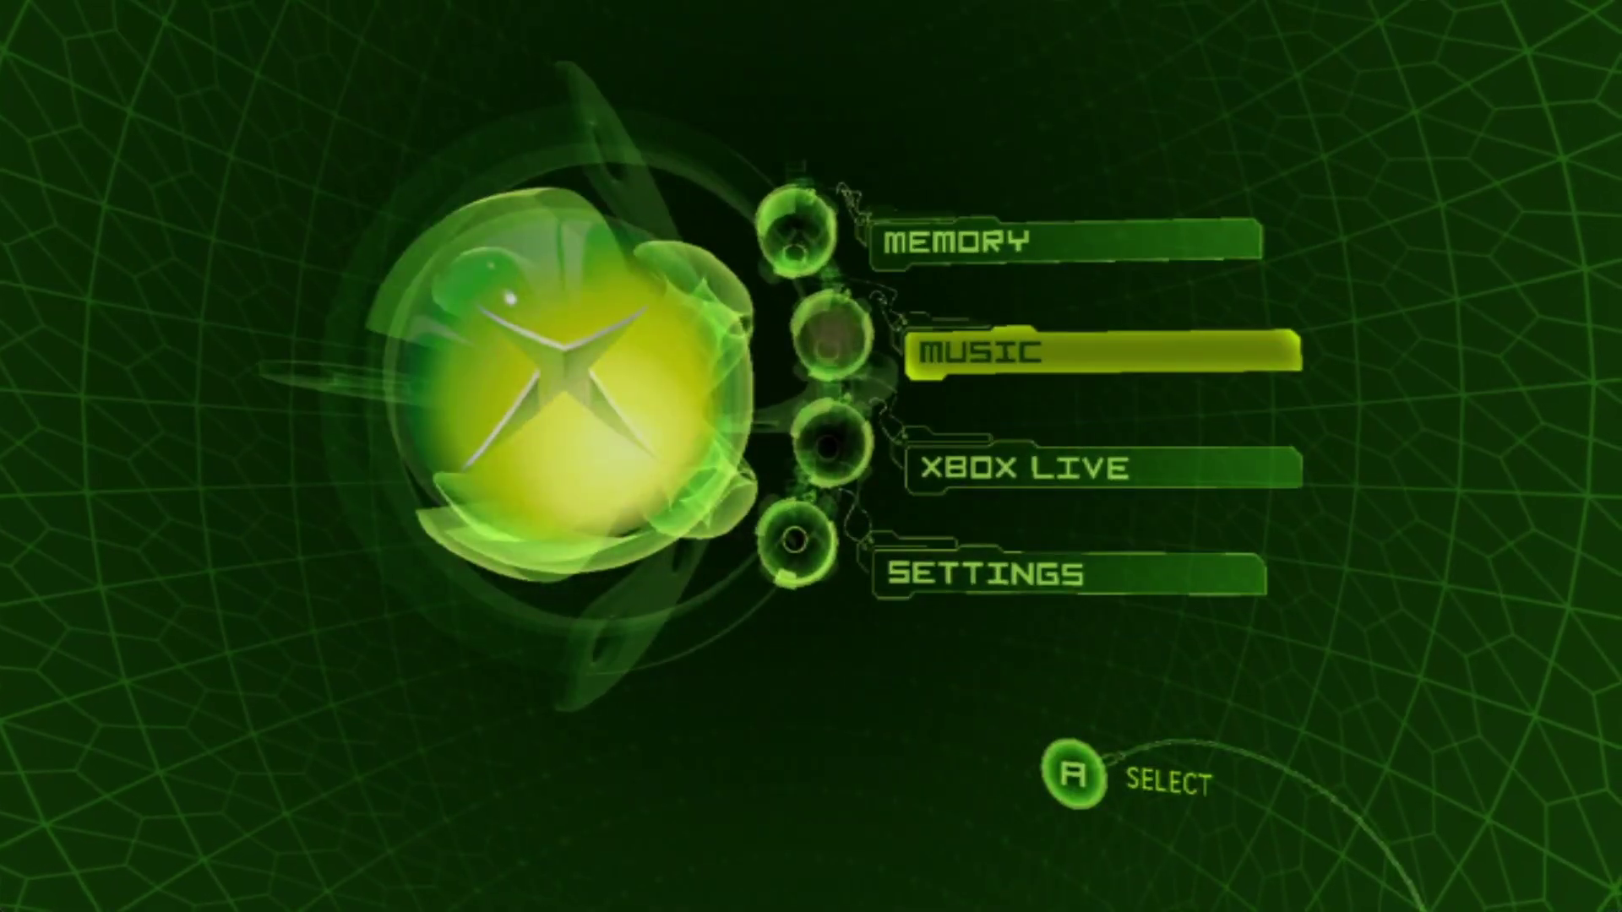
pyautogui.press('Return')
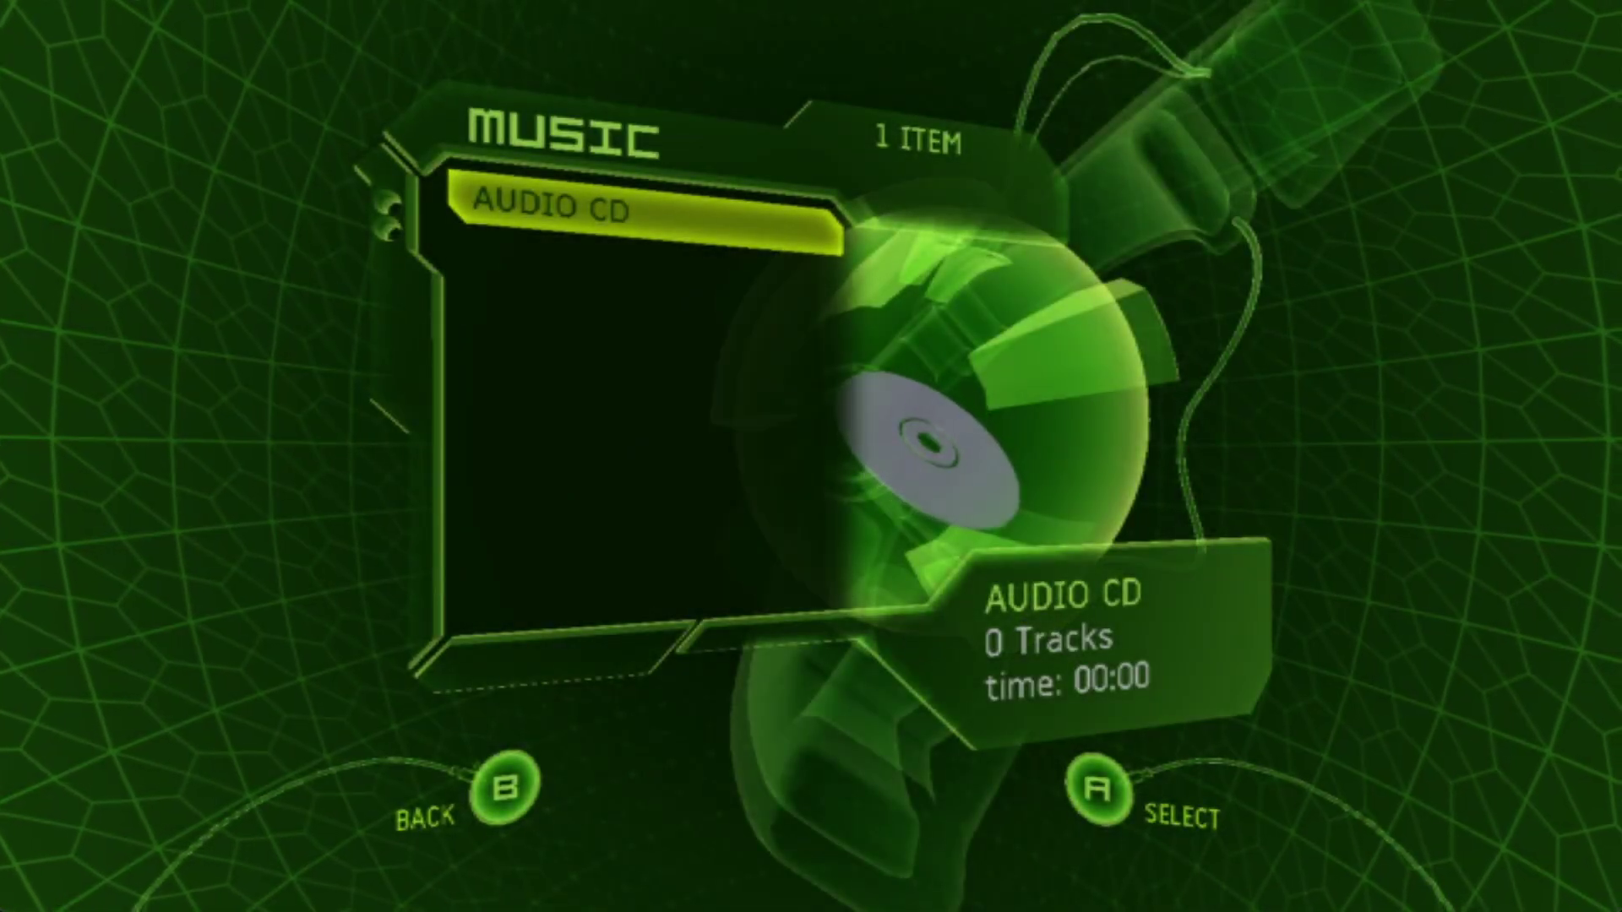
pyautogui.press('Escape')
# Step: Briefly open the dashboard's Xbox Live and Settings sections, returning to the main menu after each
pyautogui.press('Down')
pyautogui.press('Return')
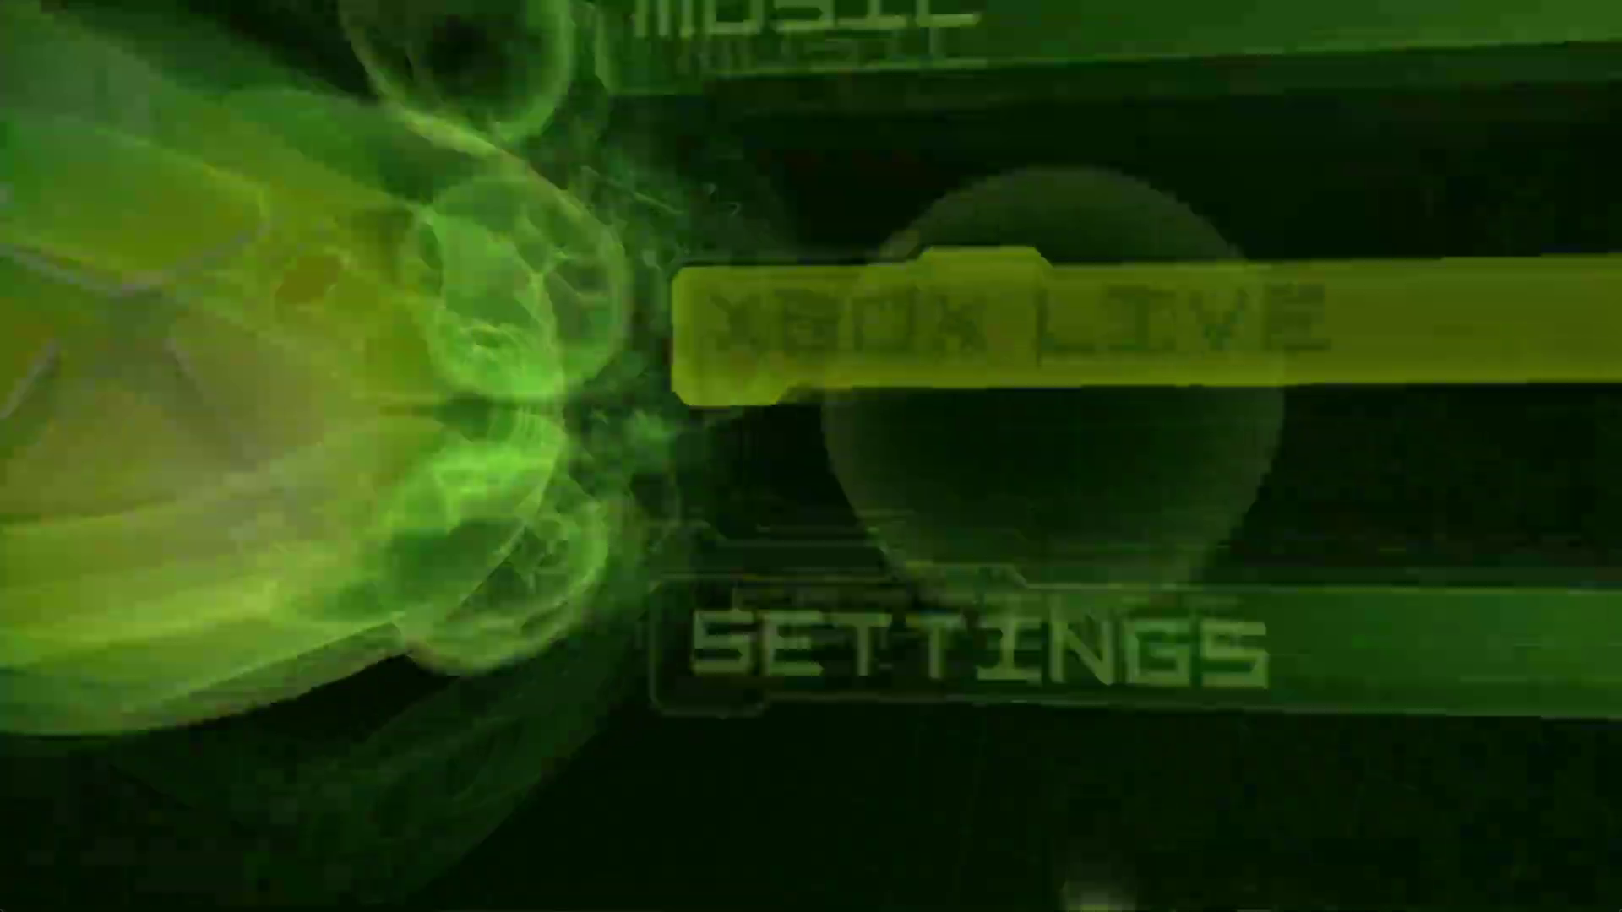
pyautogui.press('Escape')
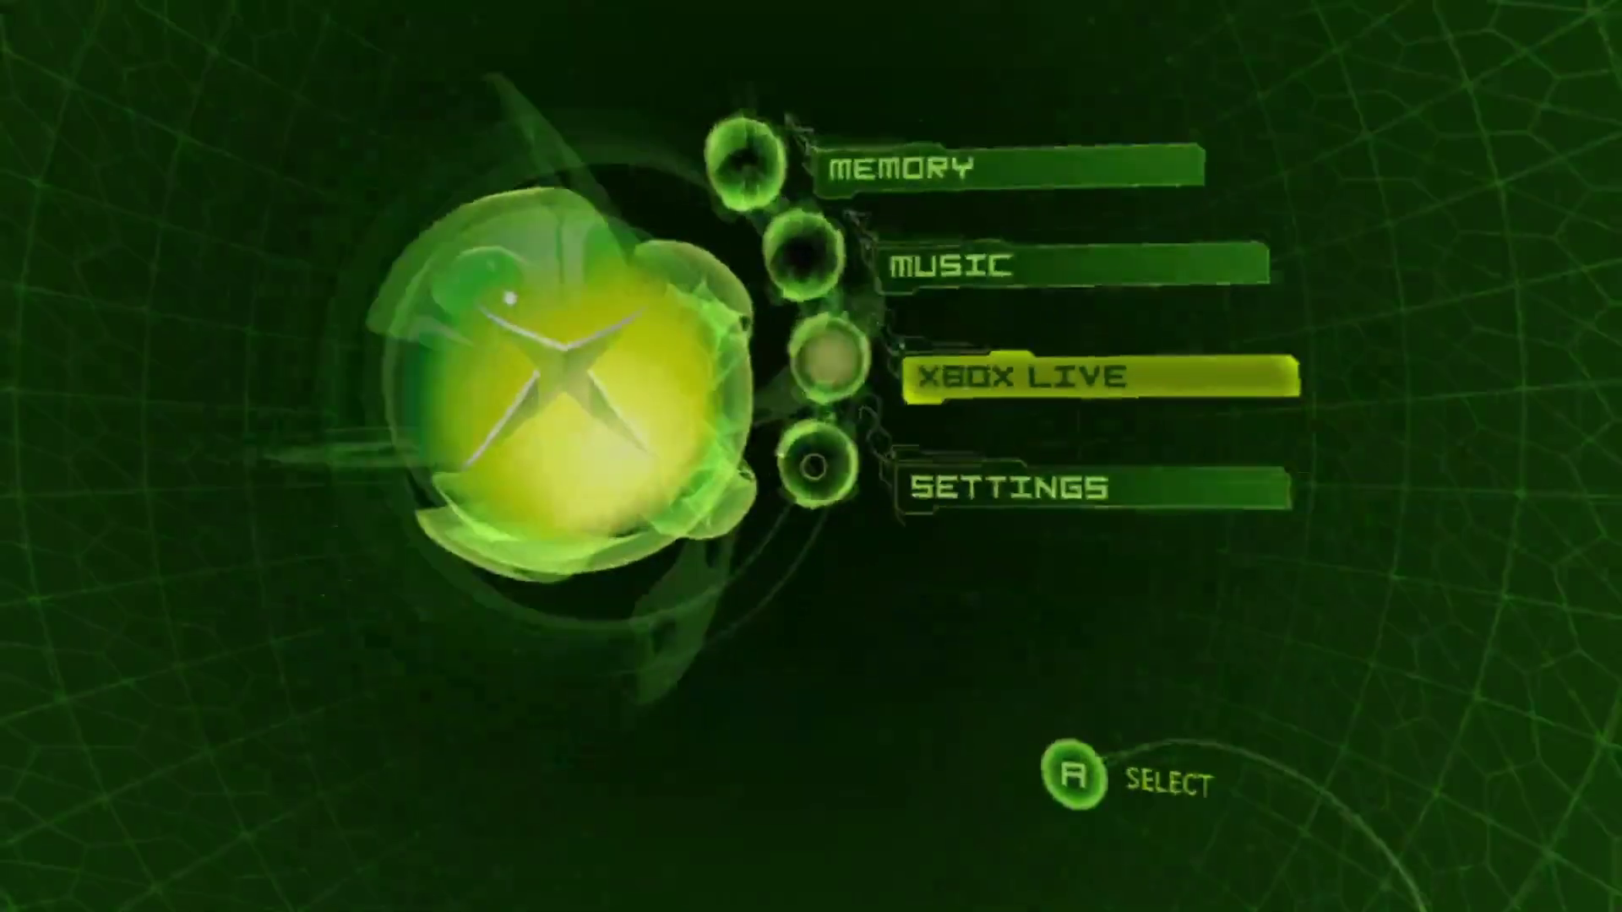
pyautogui.press('Down')
pyautogui.press('Return')
pyautogui.press('Escape')
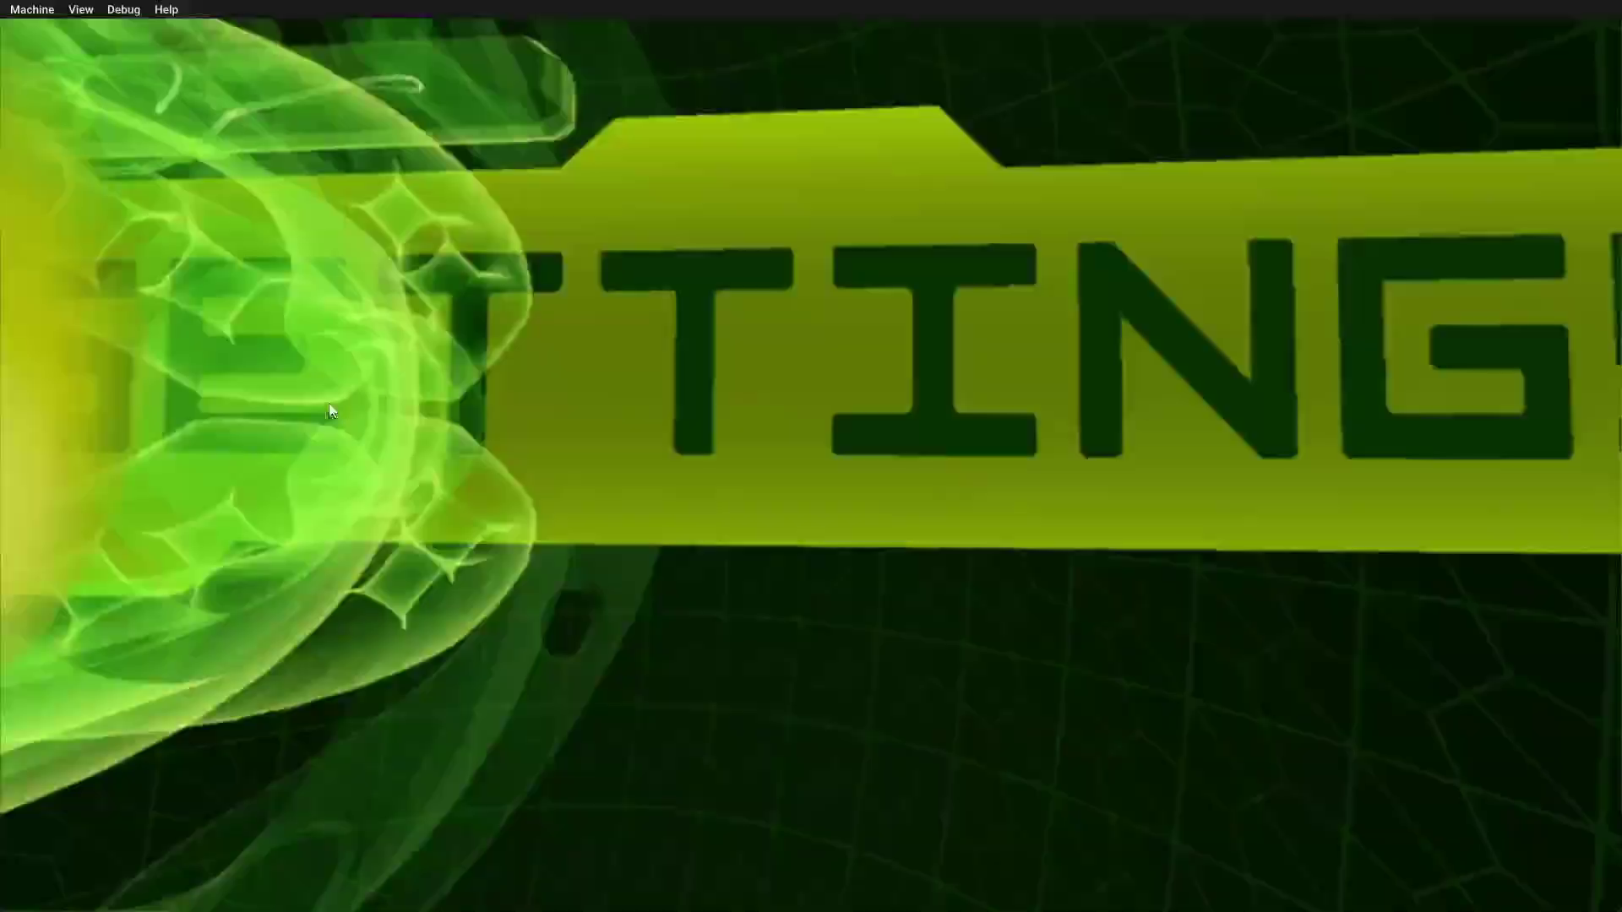
# Step: Open xemu's input settings and keep Xbox Controller as the emulated device on port 1
pyautogui.click(32, 9)
pyautogui.click(50, 125)
pyautogui.click(524, 211)
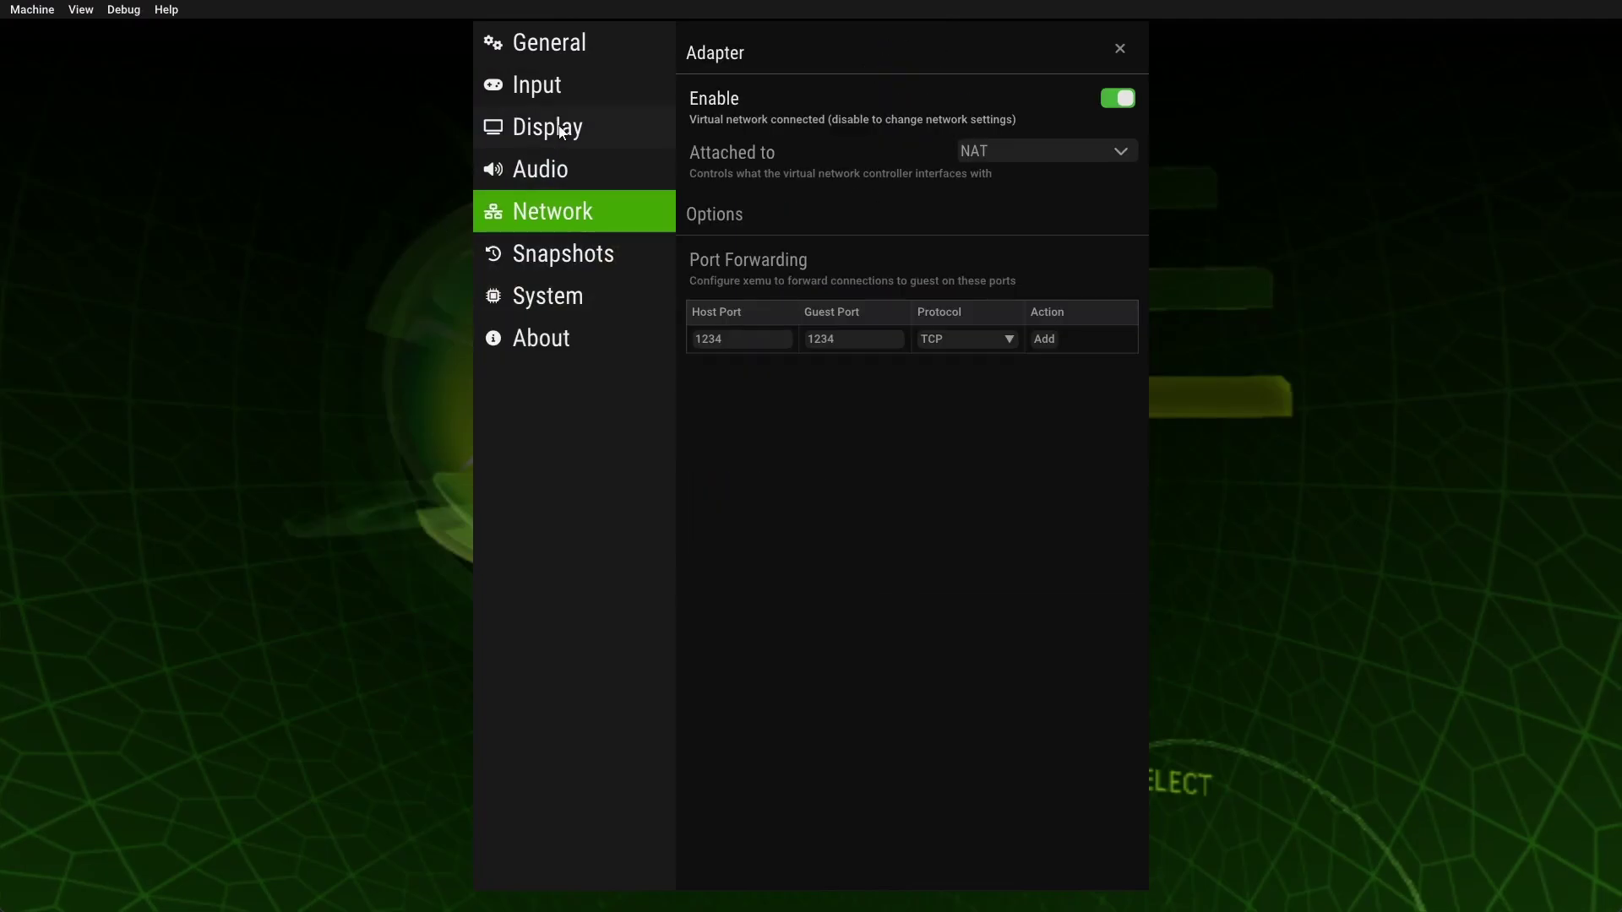
pyautogui.click(571, 89)
pyautogui.click(897, 192)
pyautogui.click(825, 190)
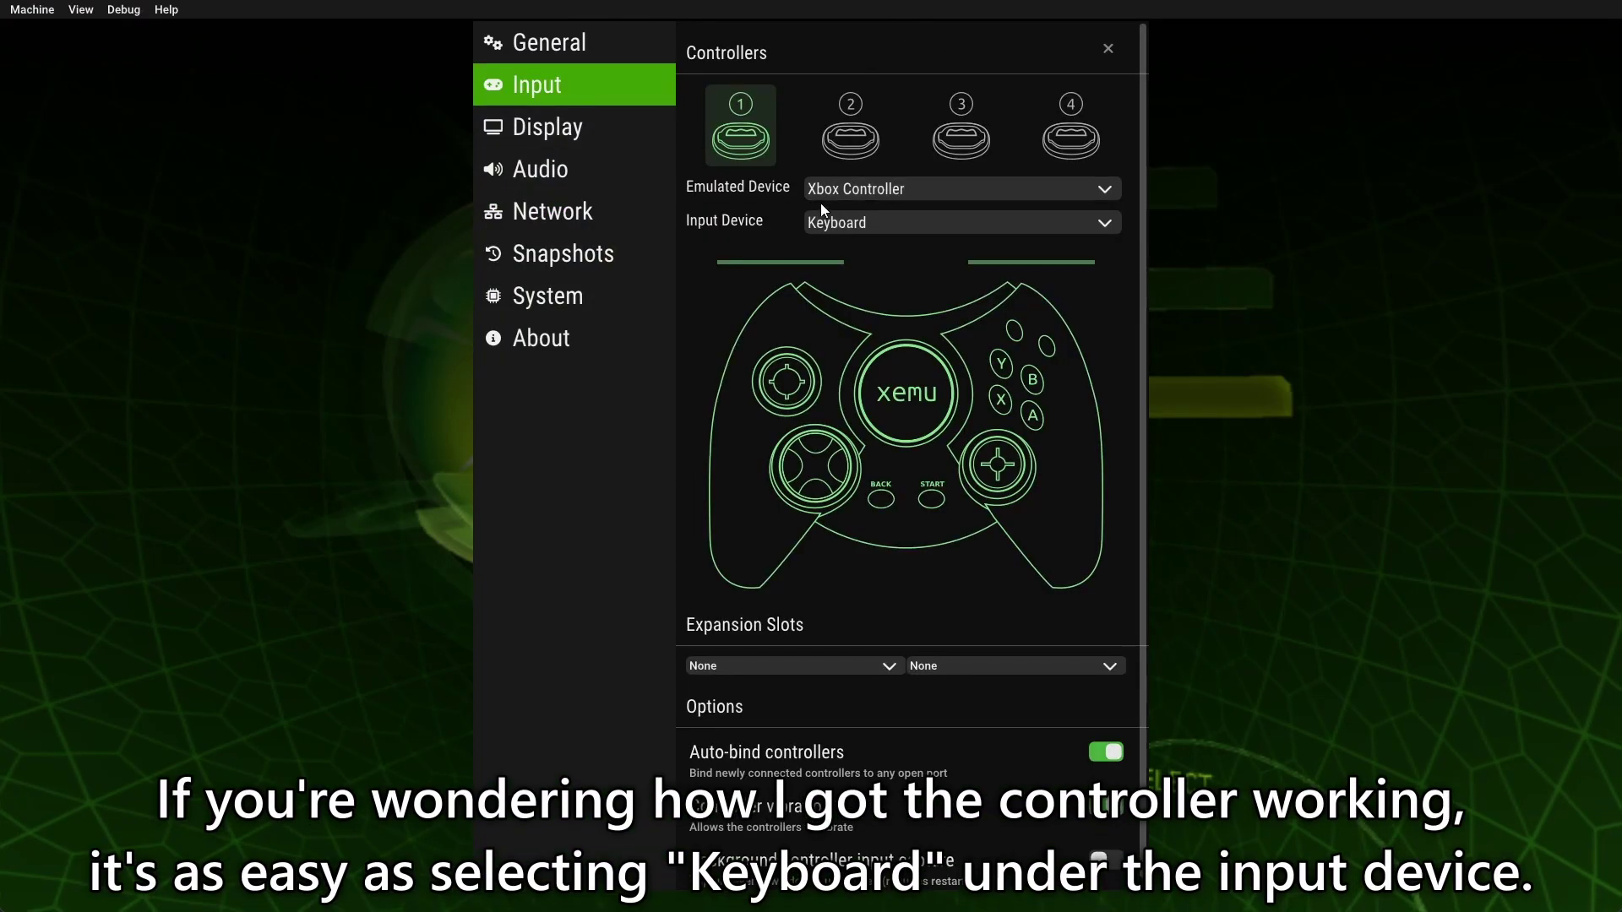
# Step: Set the input device of controller port 1 to Keyboard, close the settings and highlight Xbox Live on the dashboard
pyautogui.click(832, 223)
pyautogui.click(850, 255)
pyautogui.click(848, 224)
pyautogui.click(862, 282)
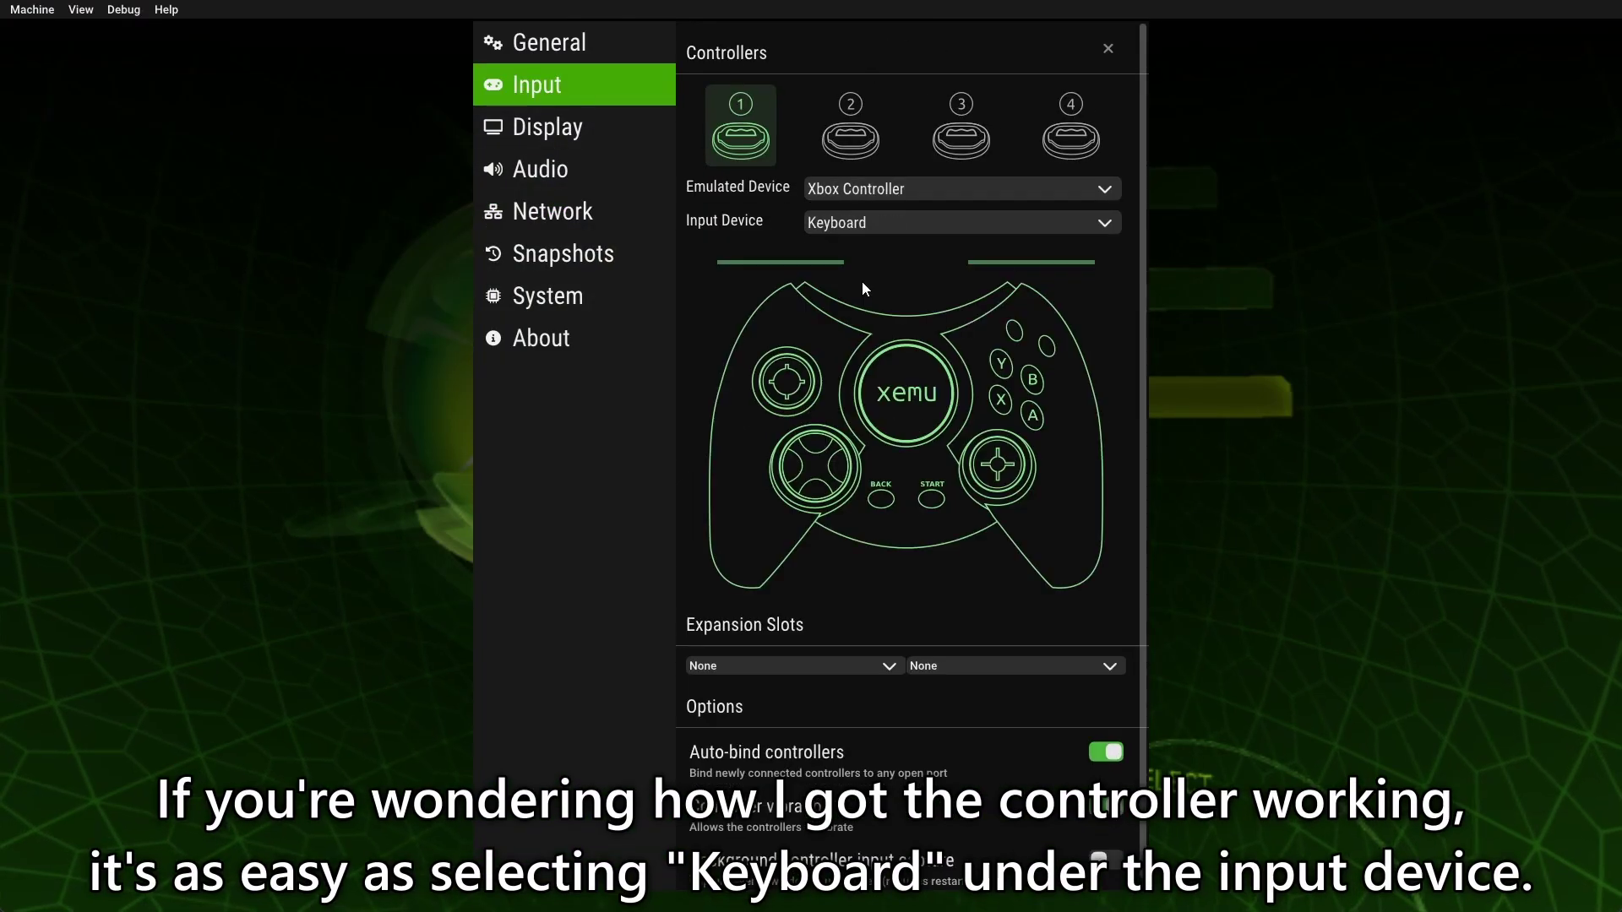
pyautogui.click(1119, 49)
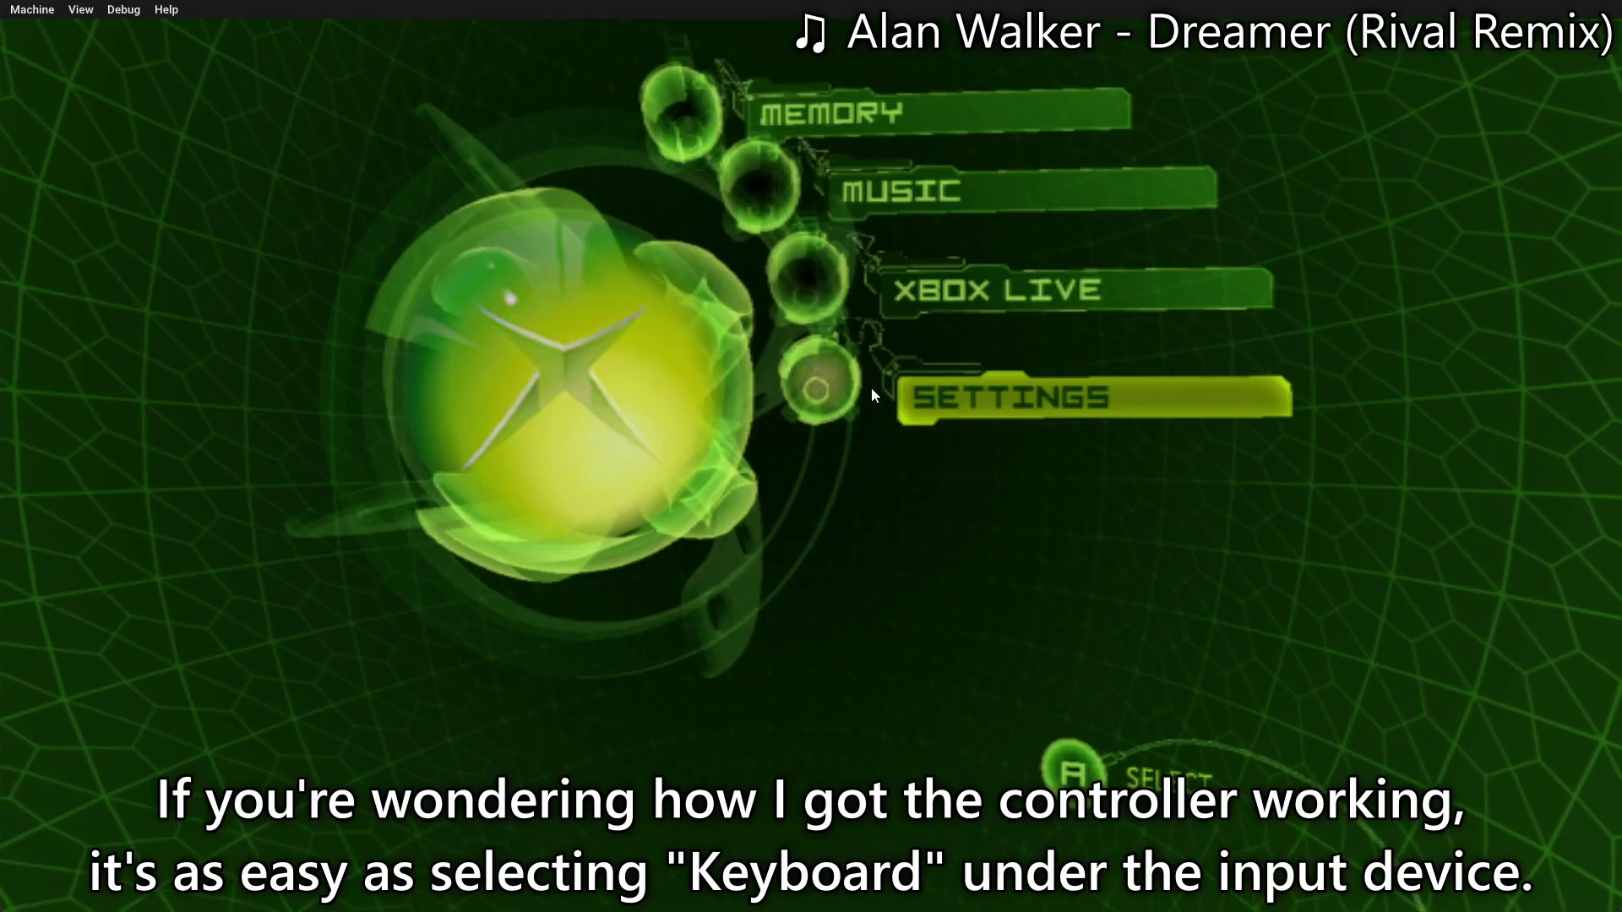
pyautogui.press('Up')
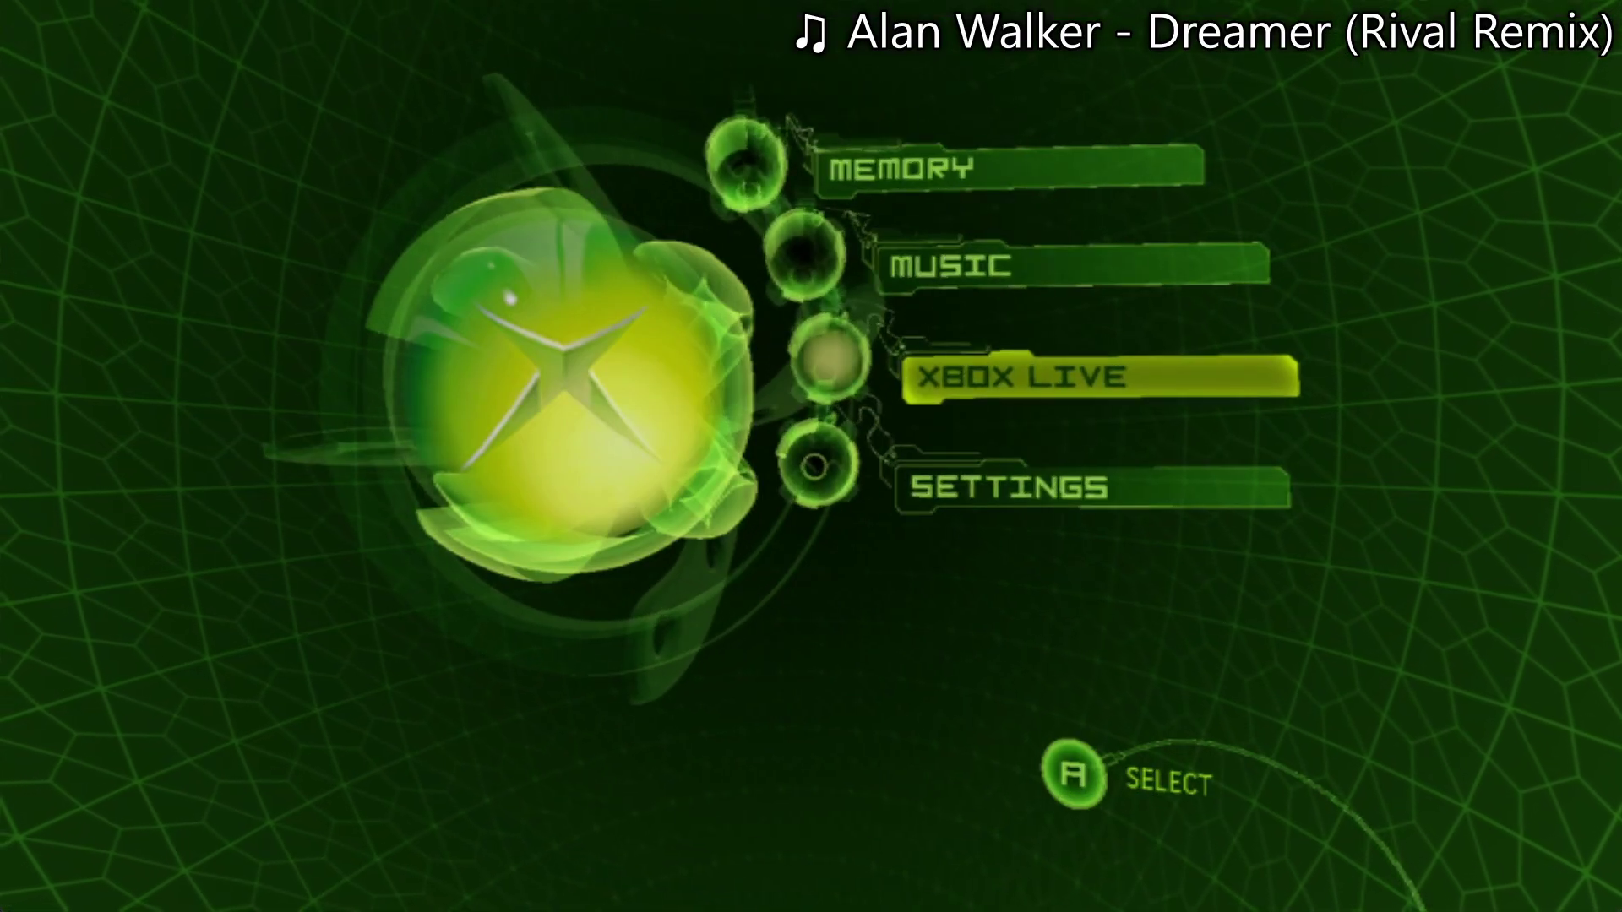
# Step: Try to connect to Xbox Live from the dashboard by continuing past its welcome message
pyautogui.press('a')
pyautogui.press('a')
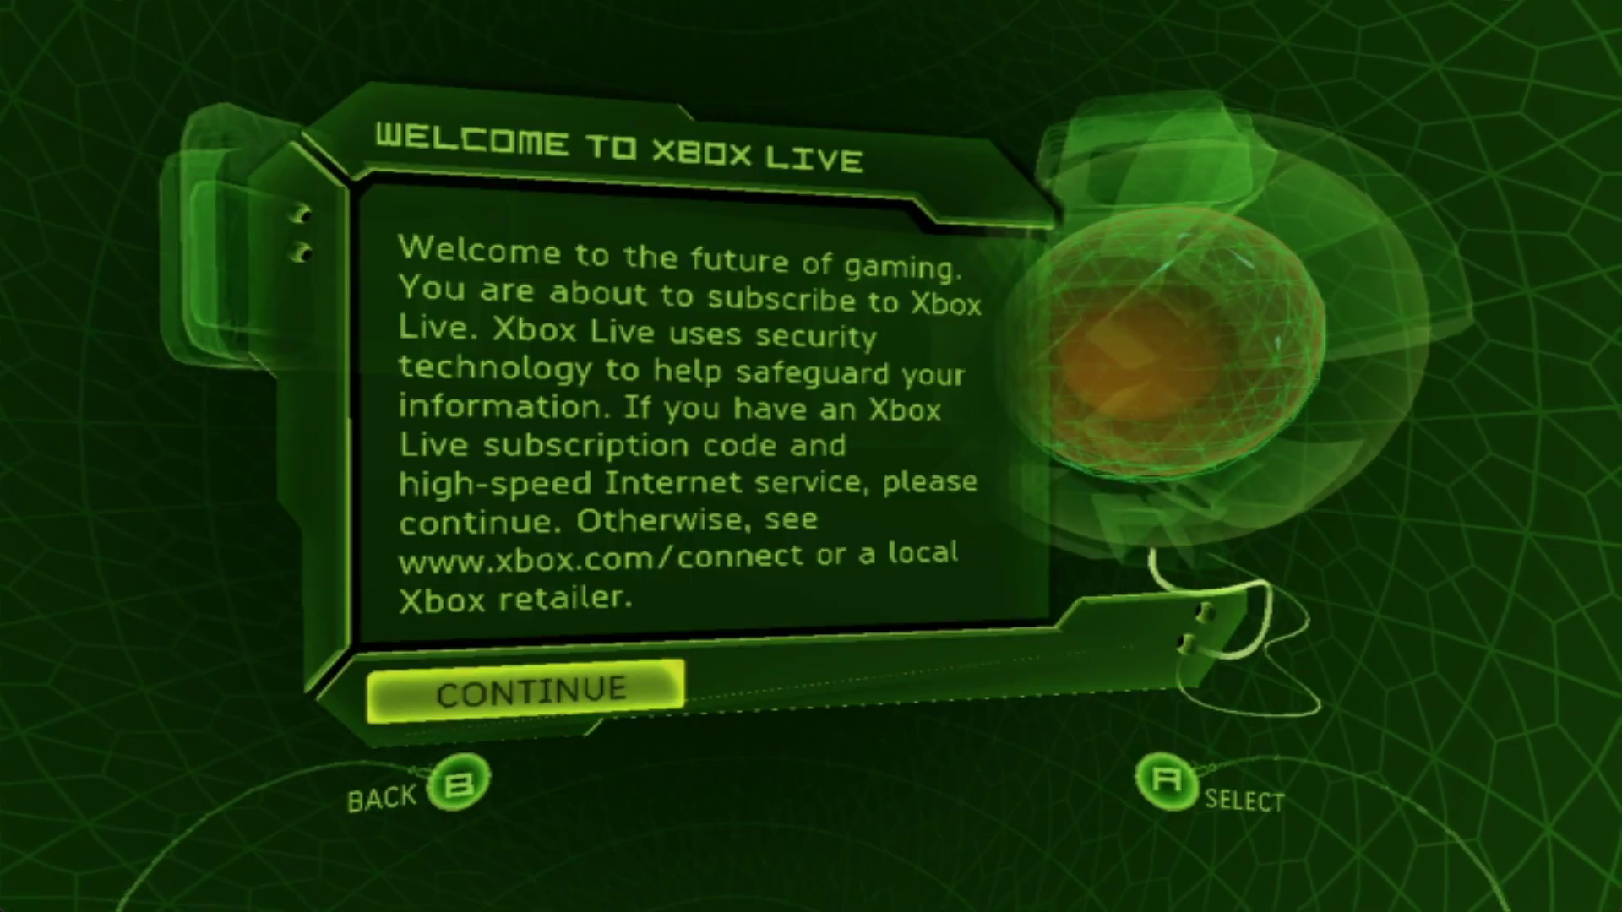
pyautogui.press('a')
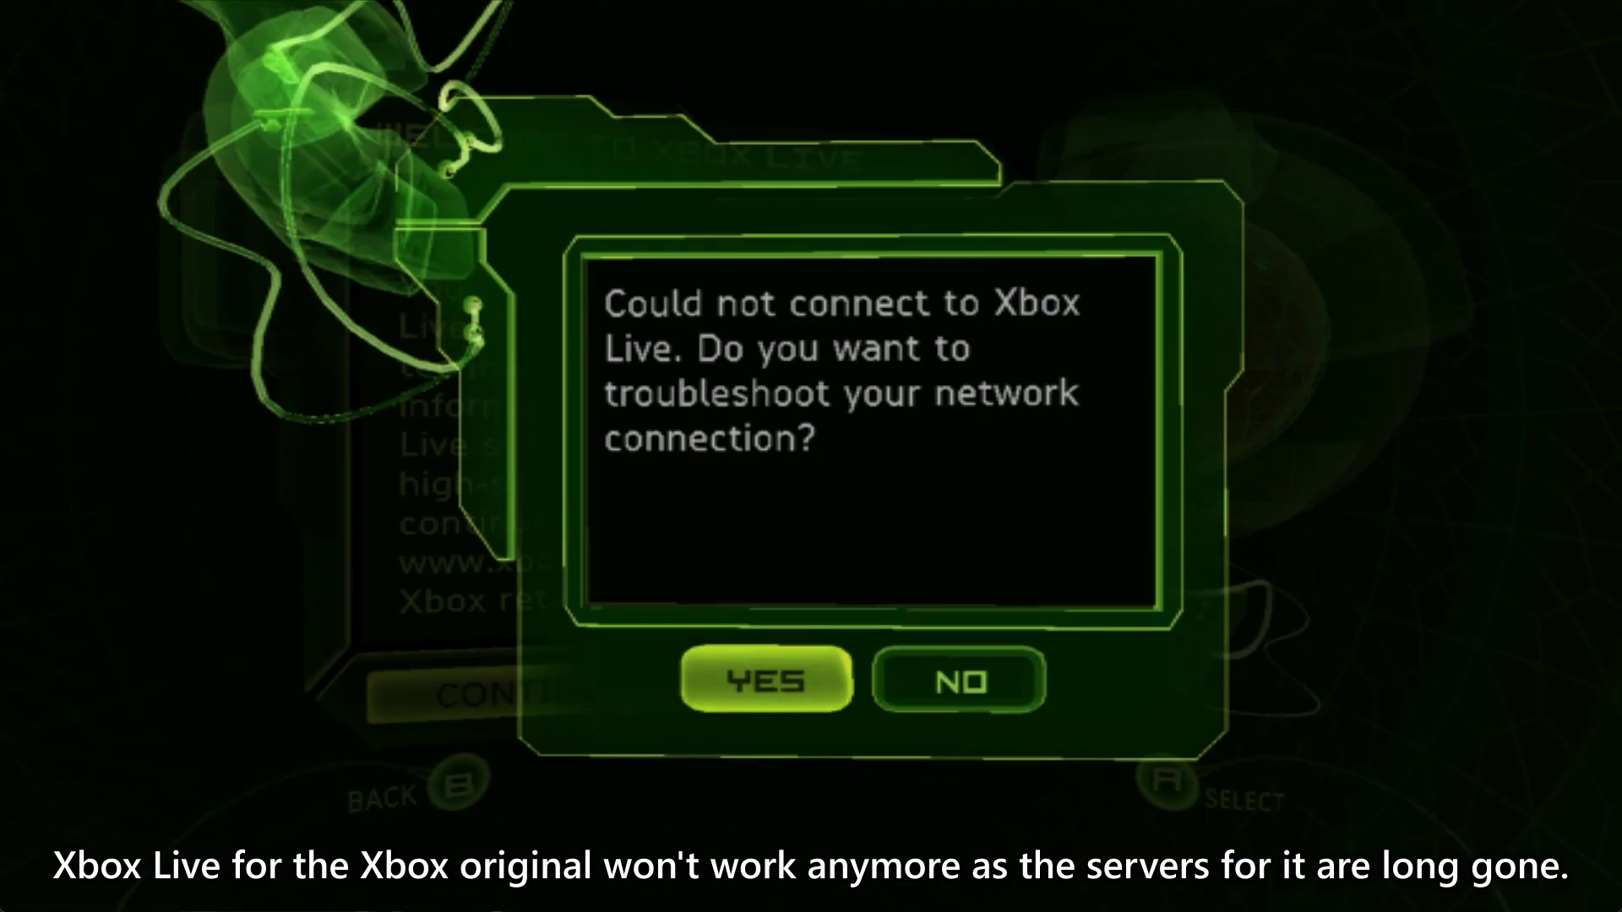
pyautogui.press('a')
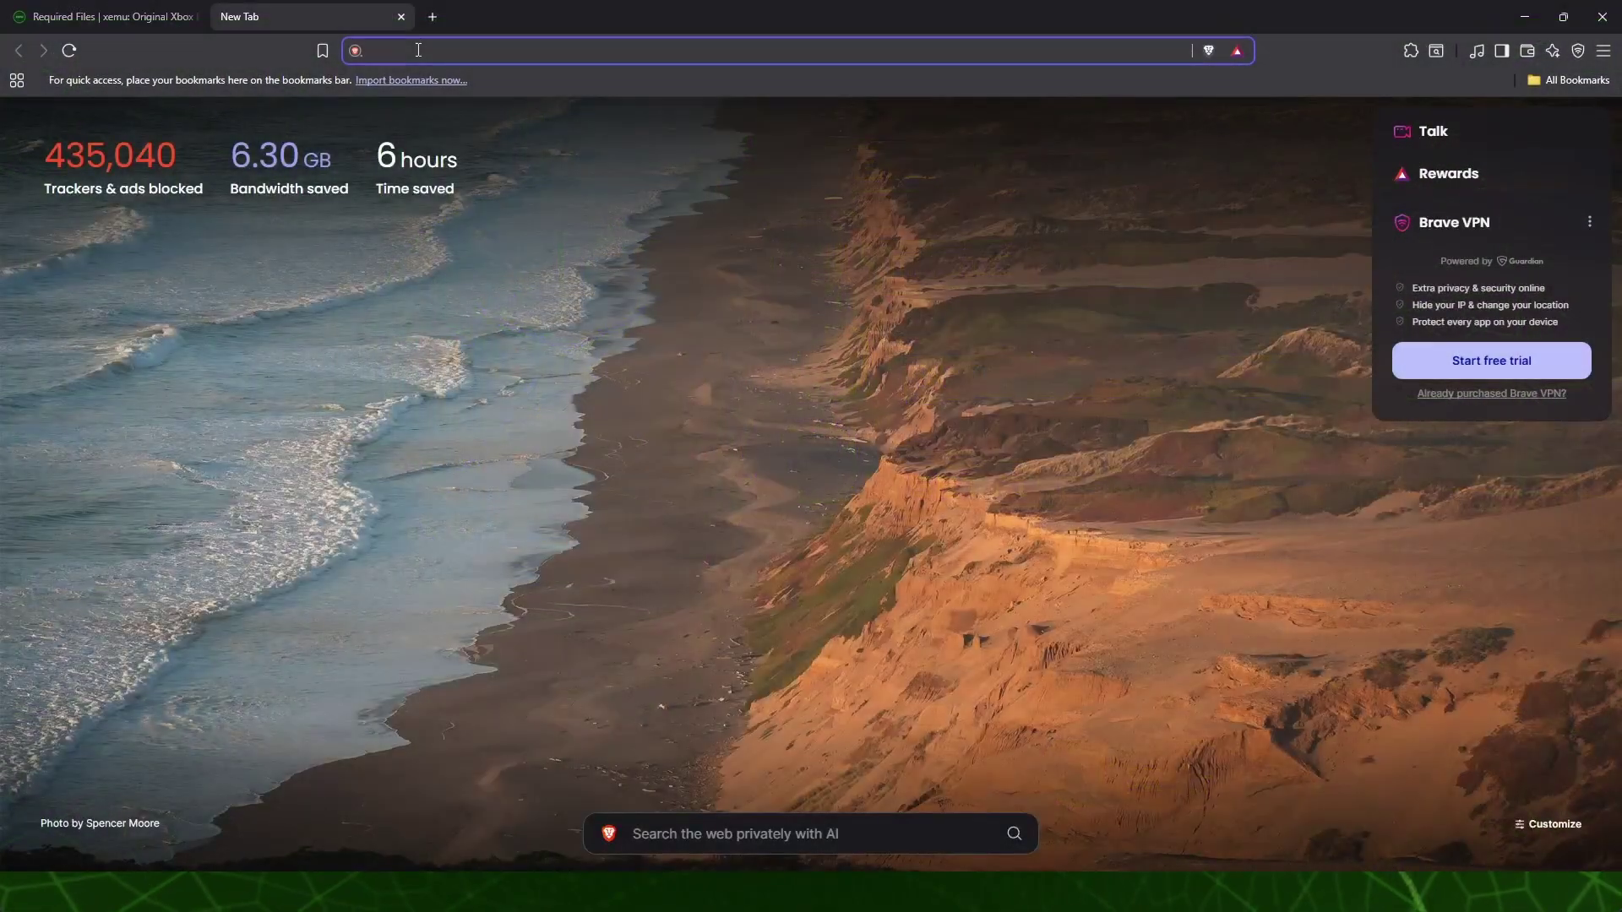
# Step: Switch to the browser, open Insignia's setup-assistant-release 2025-01-19 GitHub page and download Insignia-Setup.iso to the desktop's Xemu folder
pyautogui.write('github.com/insignia-live/setup-assistant-release/releases/tag/2025-01-19')
pyautogui.press('Return')
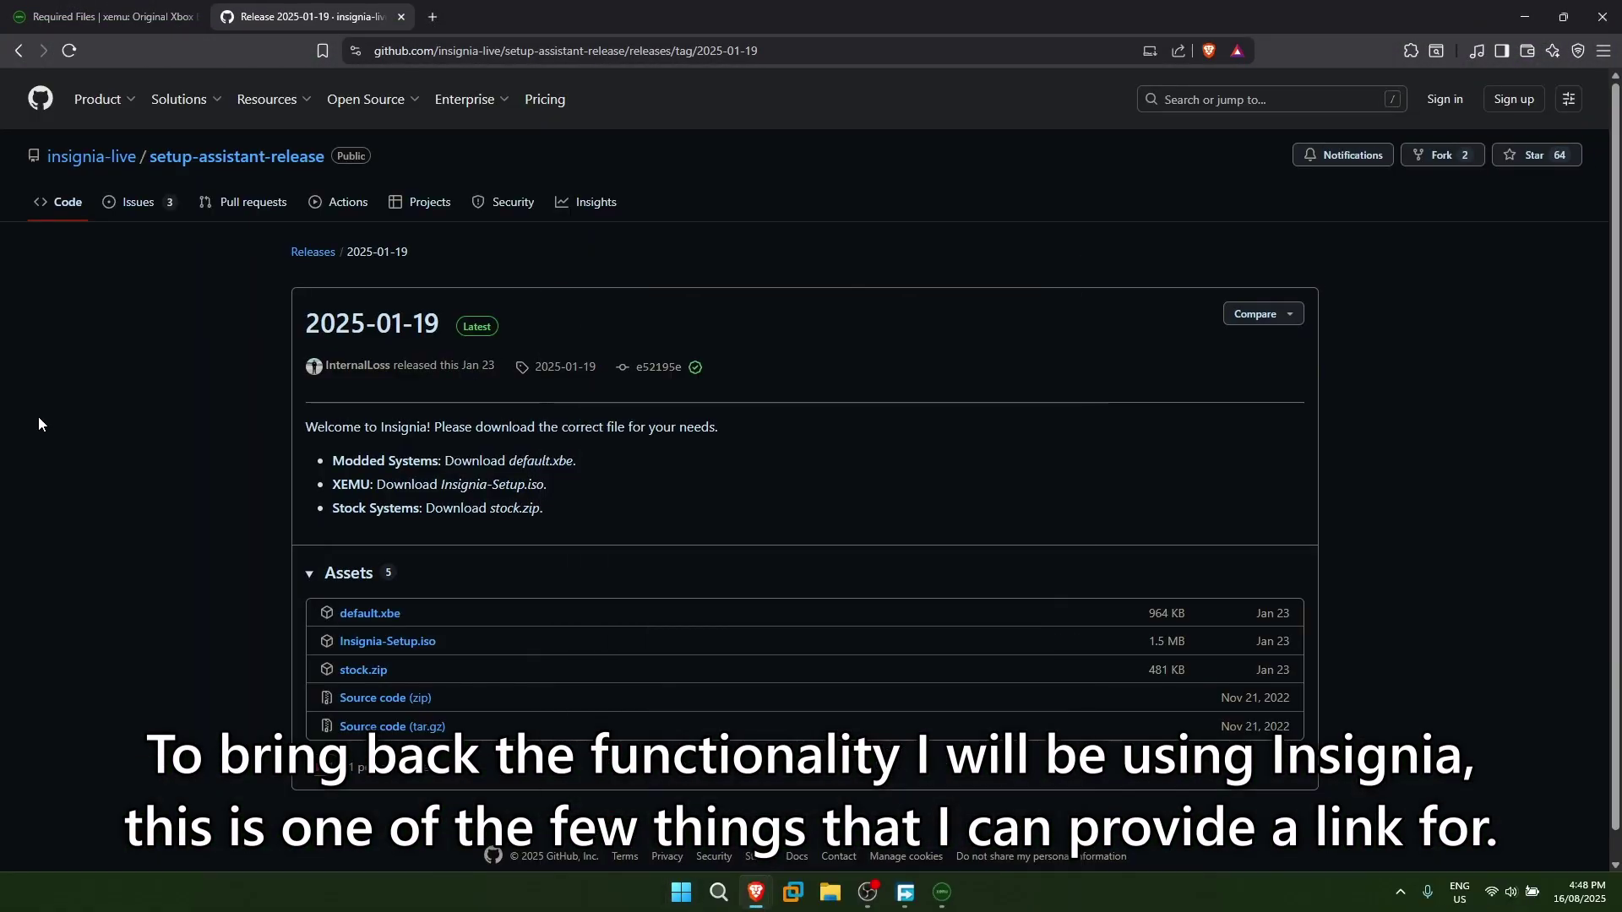
pyautogui.click(386, 644)
pyautogui.click(982, 595)
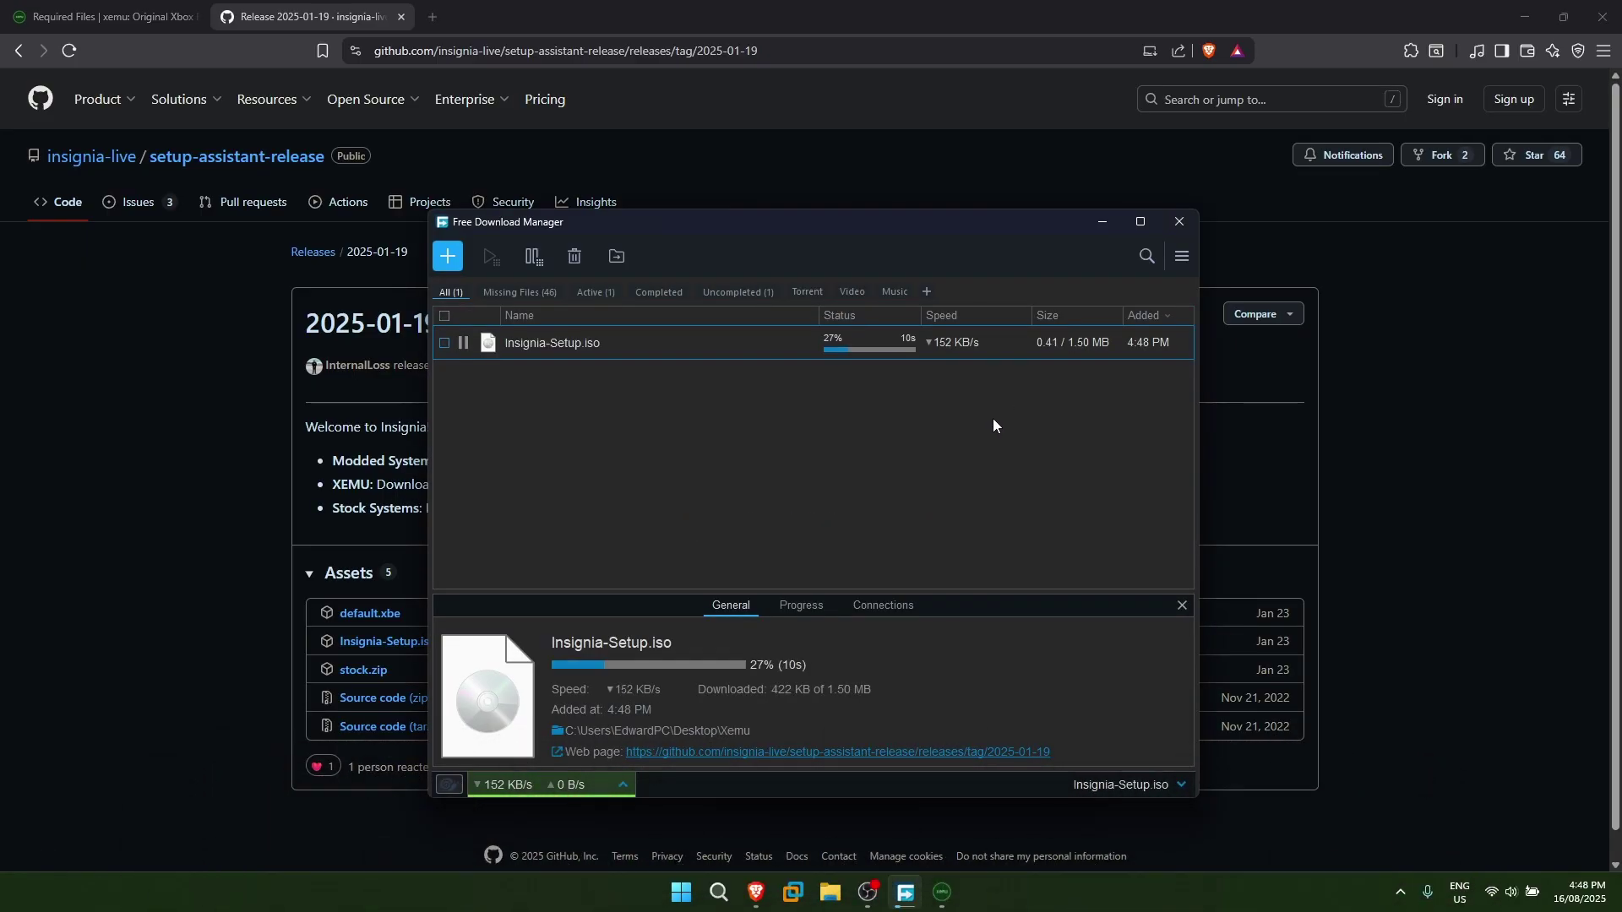
pyautogui.click(1339, 174)
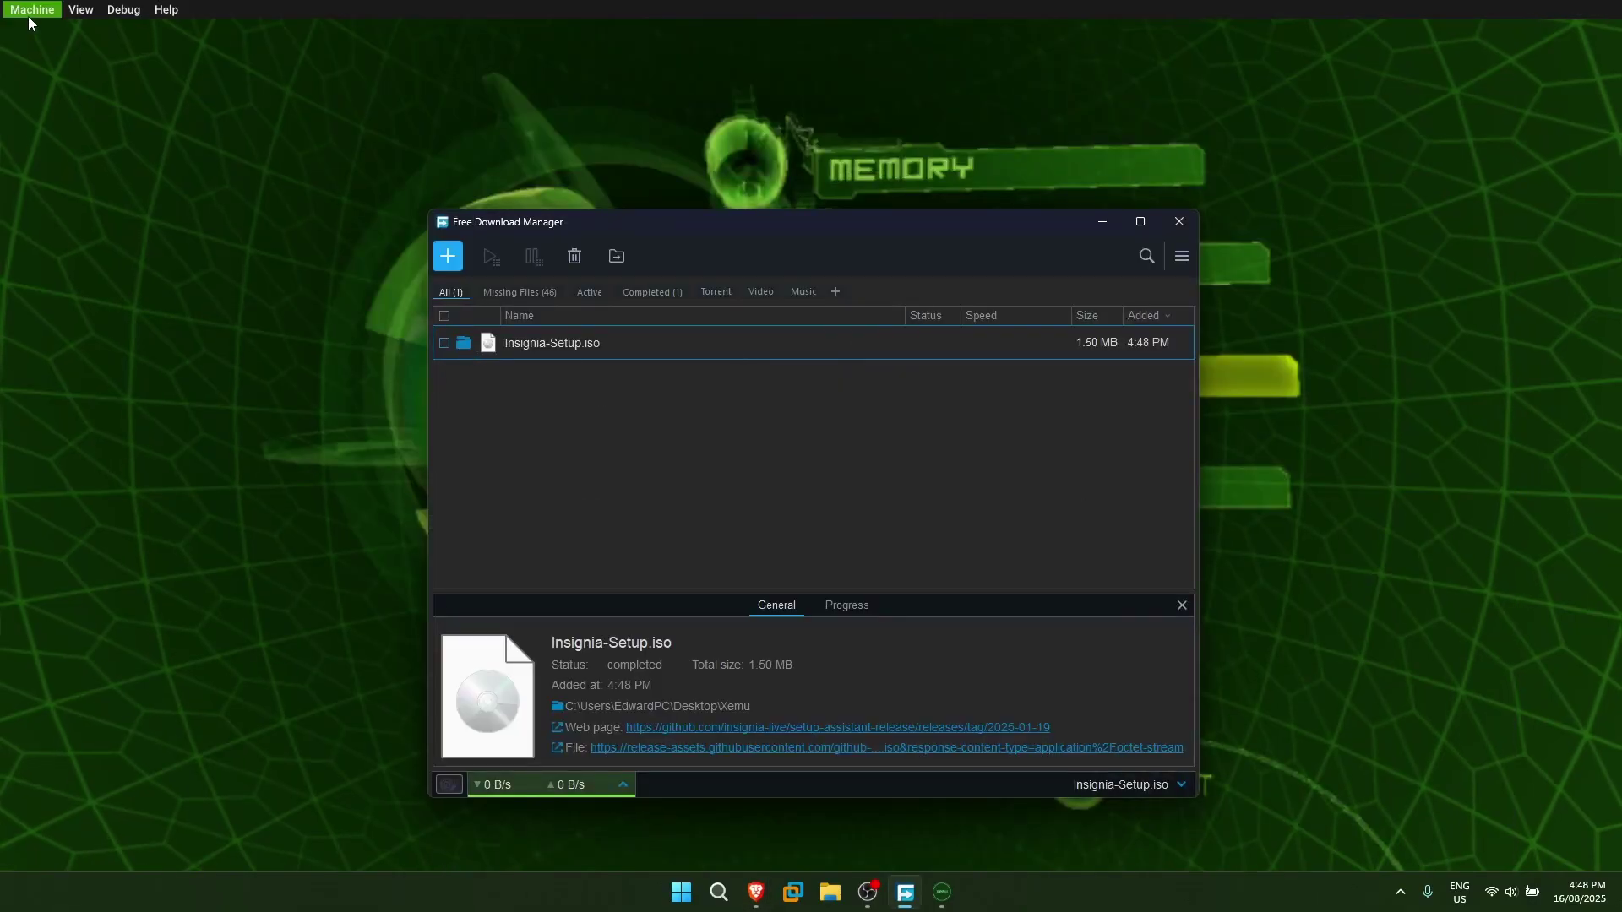
# Step: Load Insignia-Setup.iso as the disc in xemu and reset the emulator
pyautogui.click(28, 17)
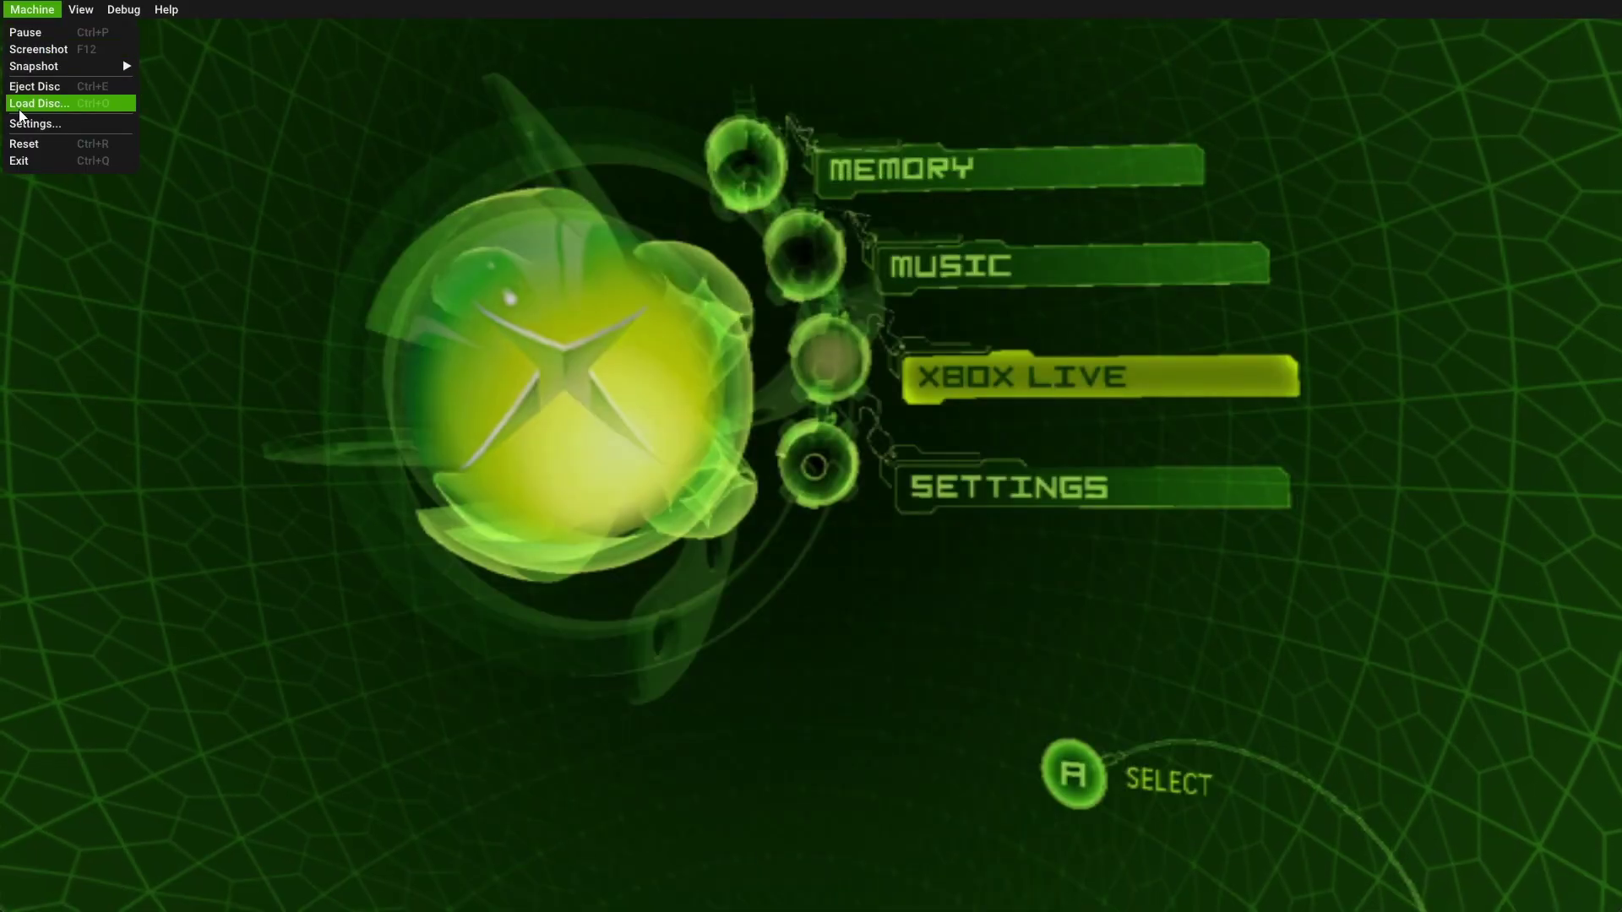
pyautogui.click(21, 111)
pyautogui.click(237, 134)
pyautogui.click(654, 427)
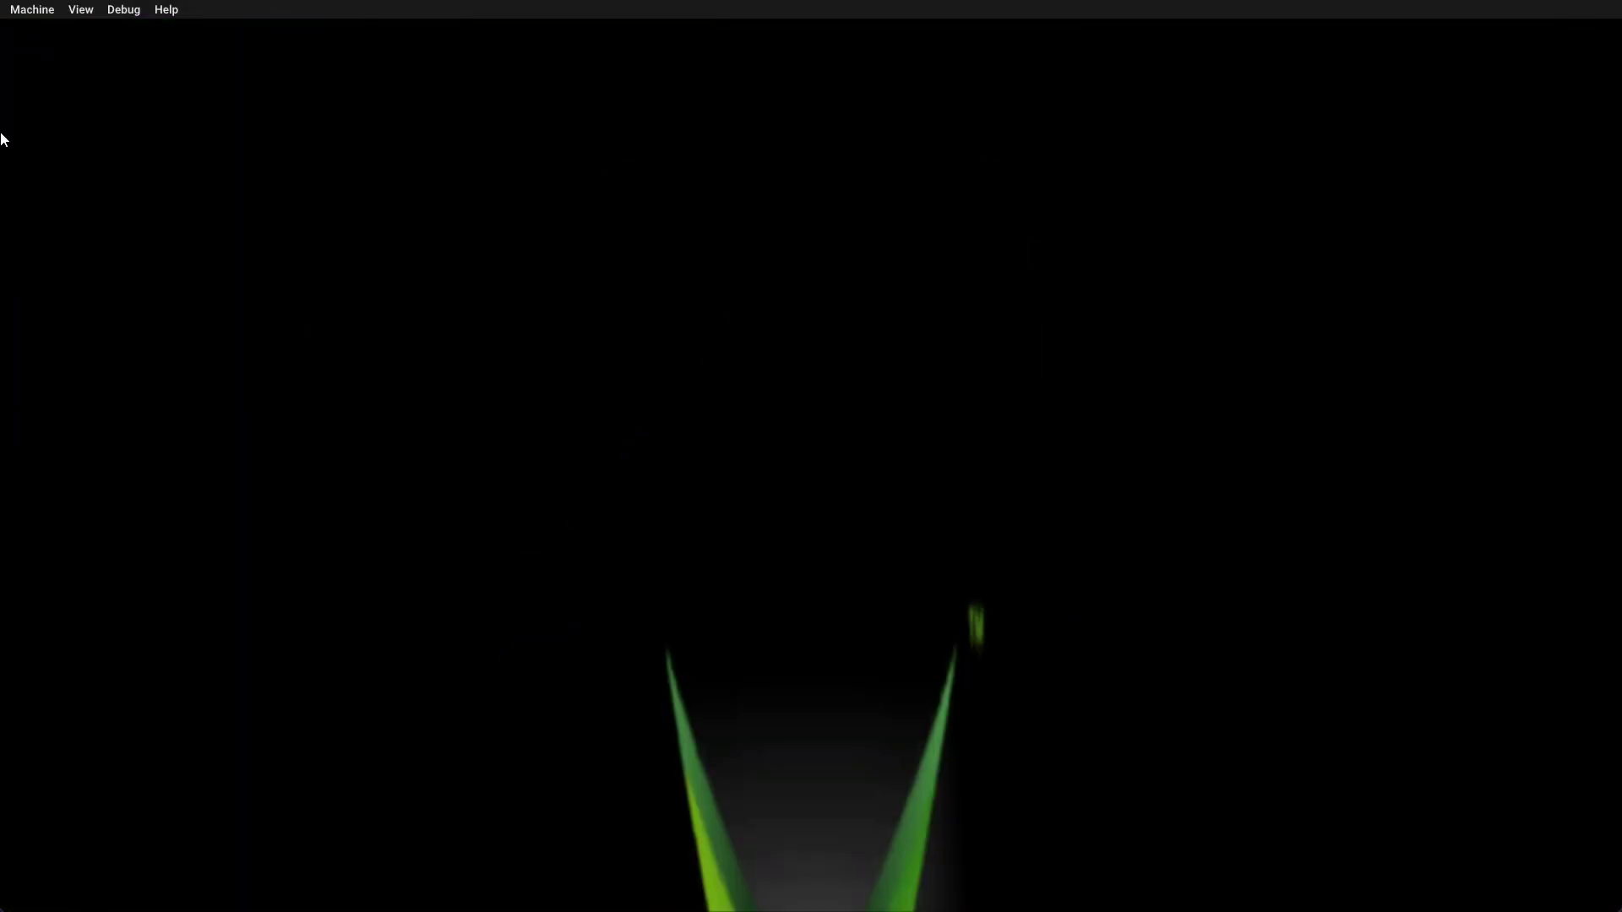
pyautogui.click(45, 17)
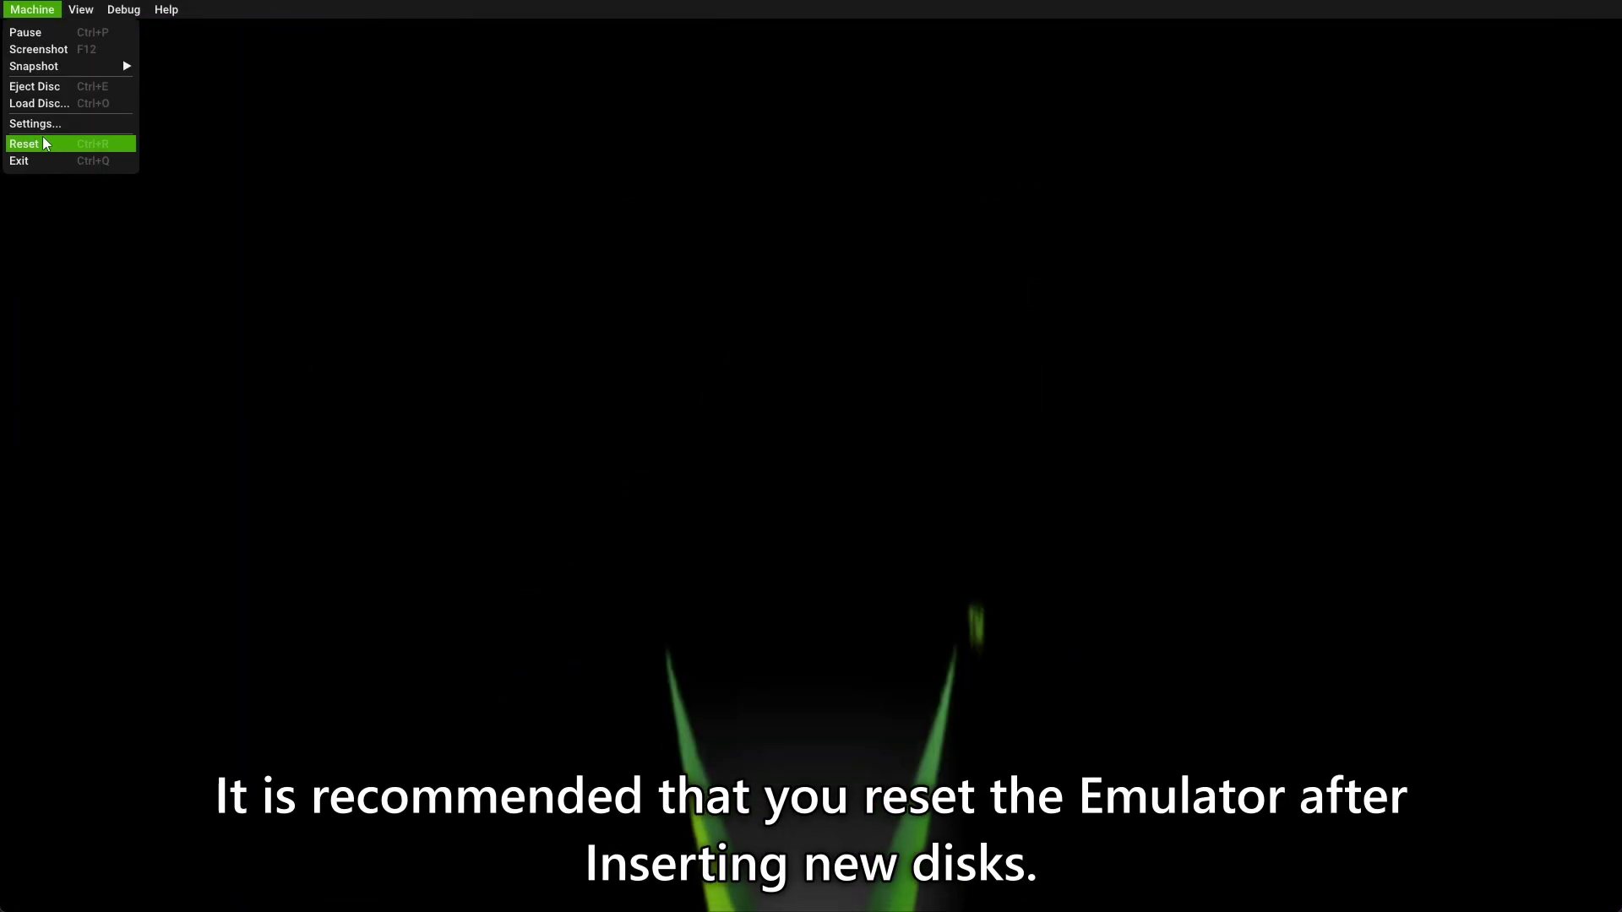
pyautogui.click(83, 140)
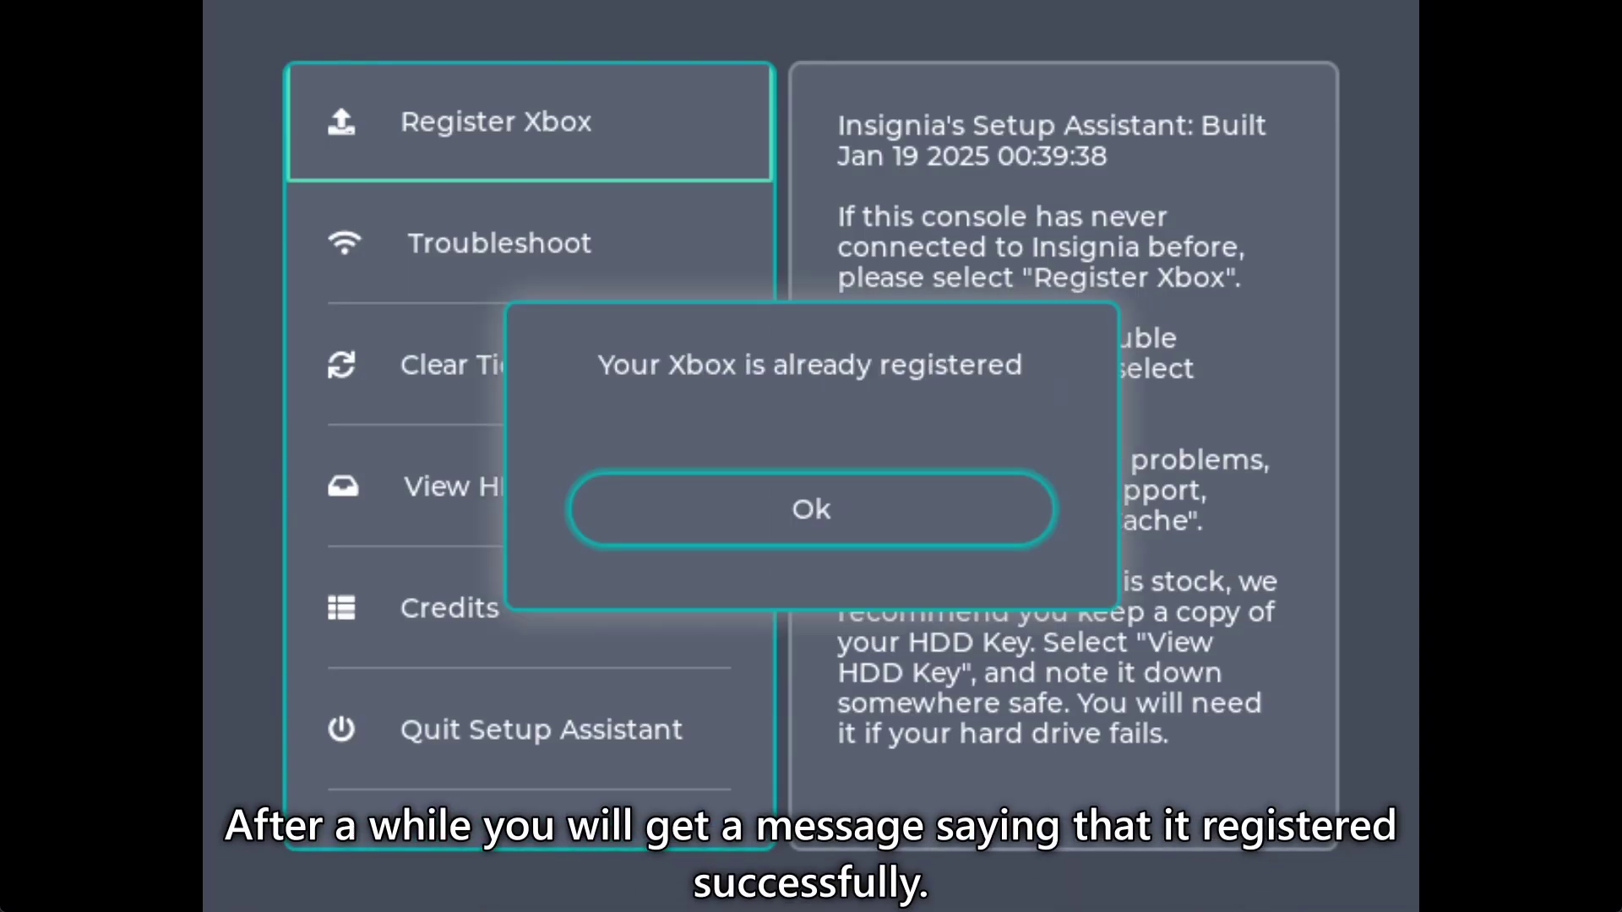
# Step: Close the Register Xbox message and go through the entries of Insignia's Setup Assistant
pyautogui.press('Return')
pyautogui.press('Down')
pyautogui.press('Down')
pyautogui.press('Down')
pyautogui.press('Down')
pyautogui.press('Down')
pyautogui.press('Up')
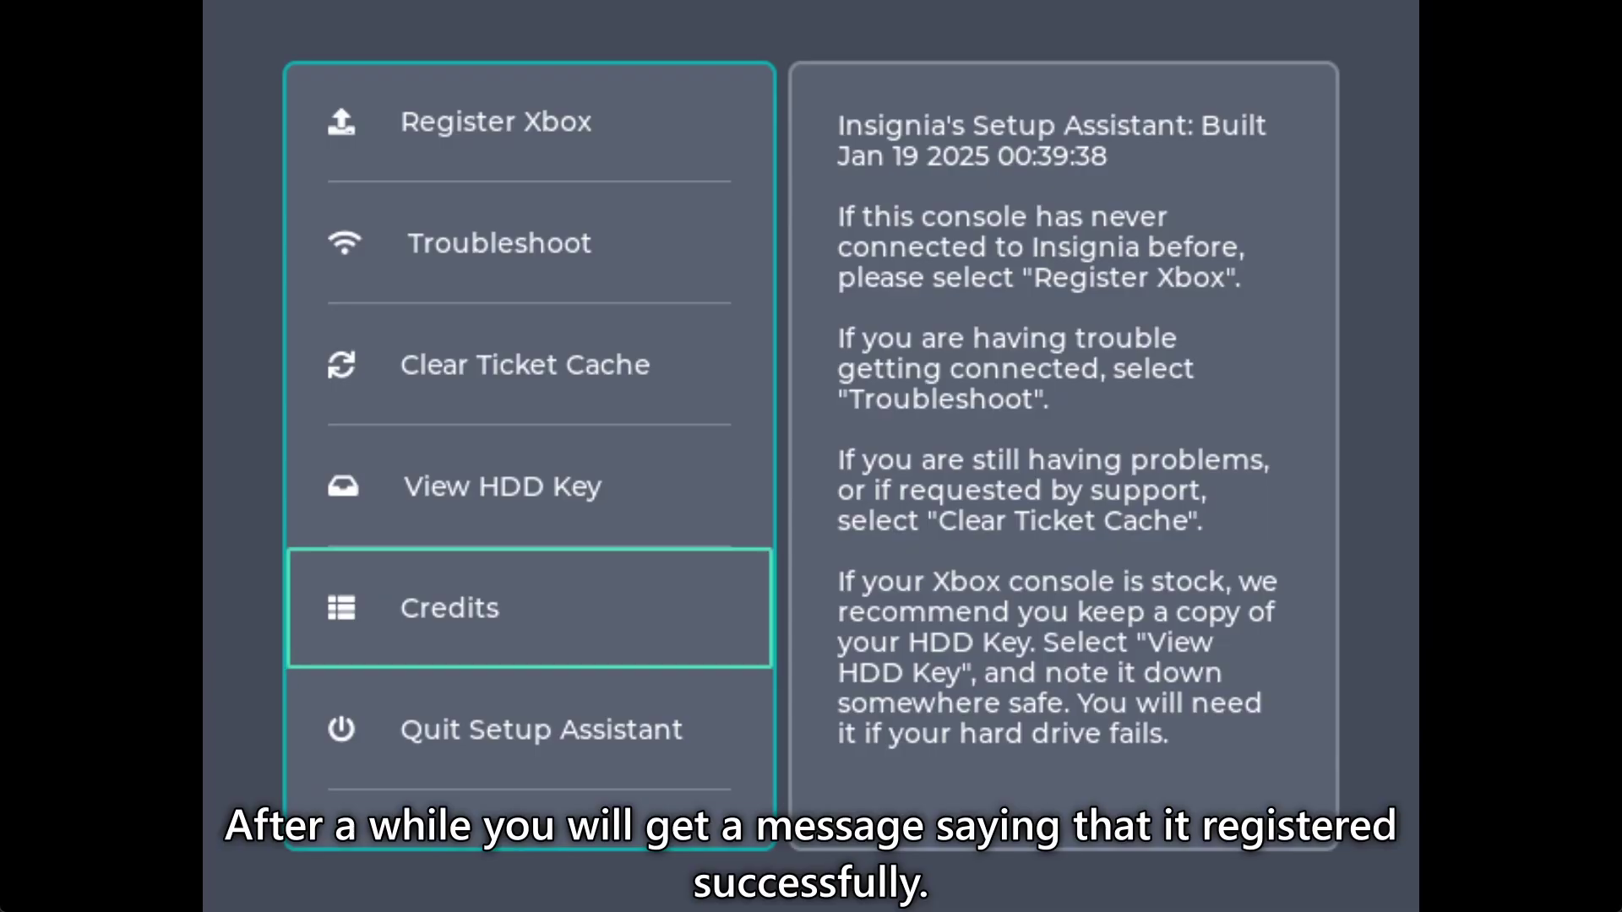
pyautogui.press('Return')
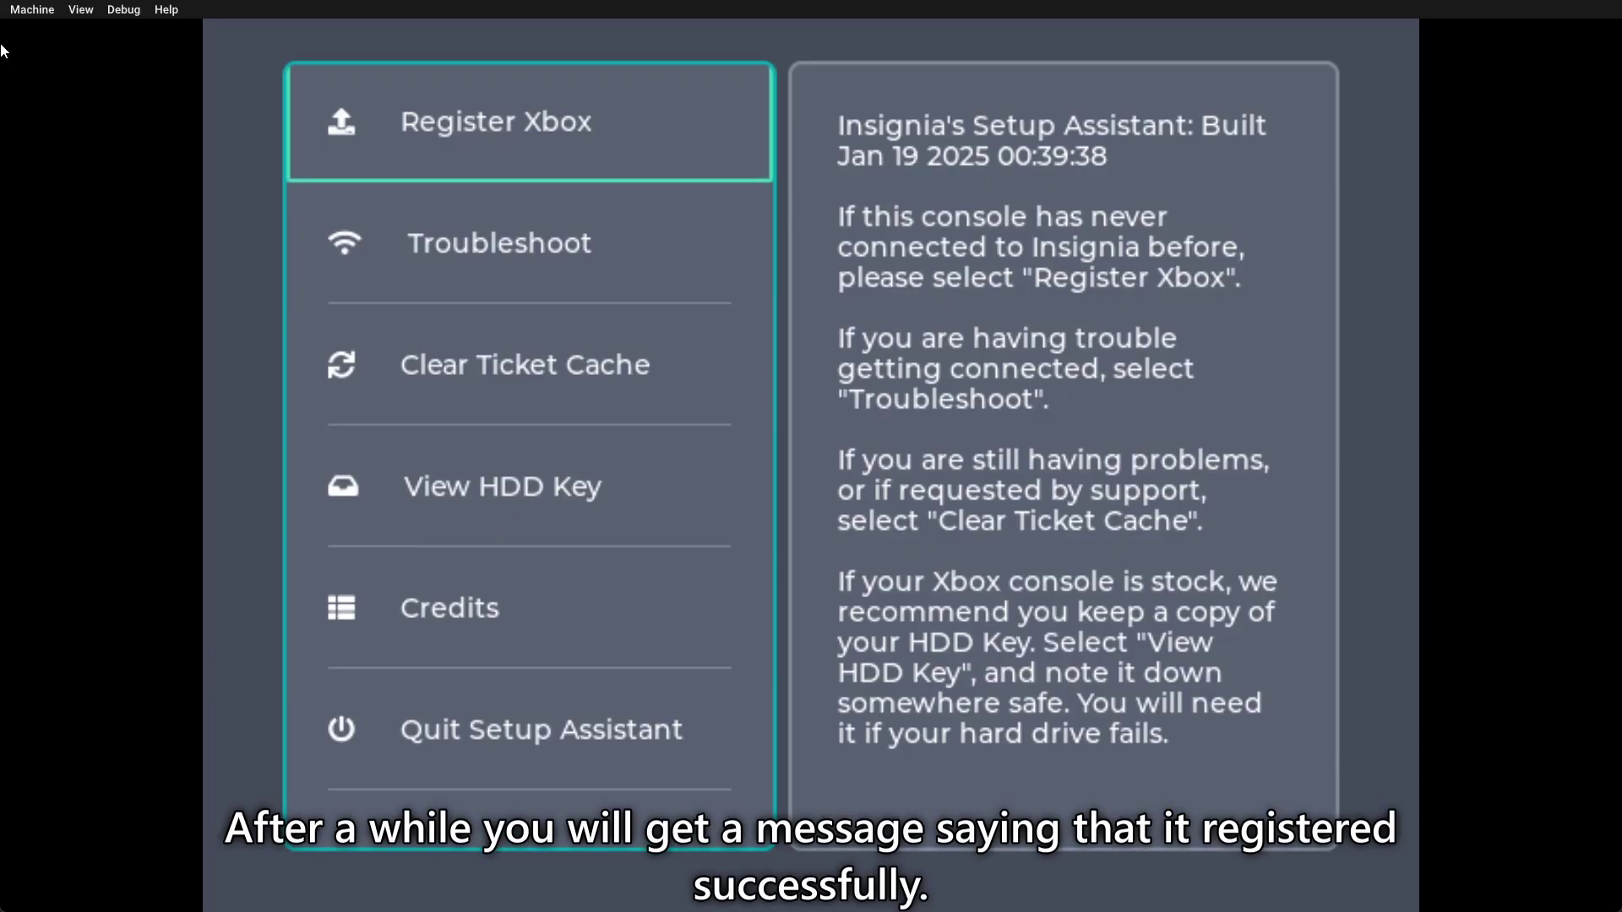
# Step: Restart the emulator without the setup disc and open Xbox Live from the dashboard
pyautogui.click(10, 10)
pyautogui.click(9, 10)
pyautogui.click(7, 10)
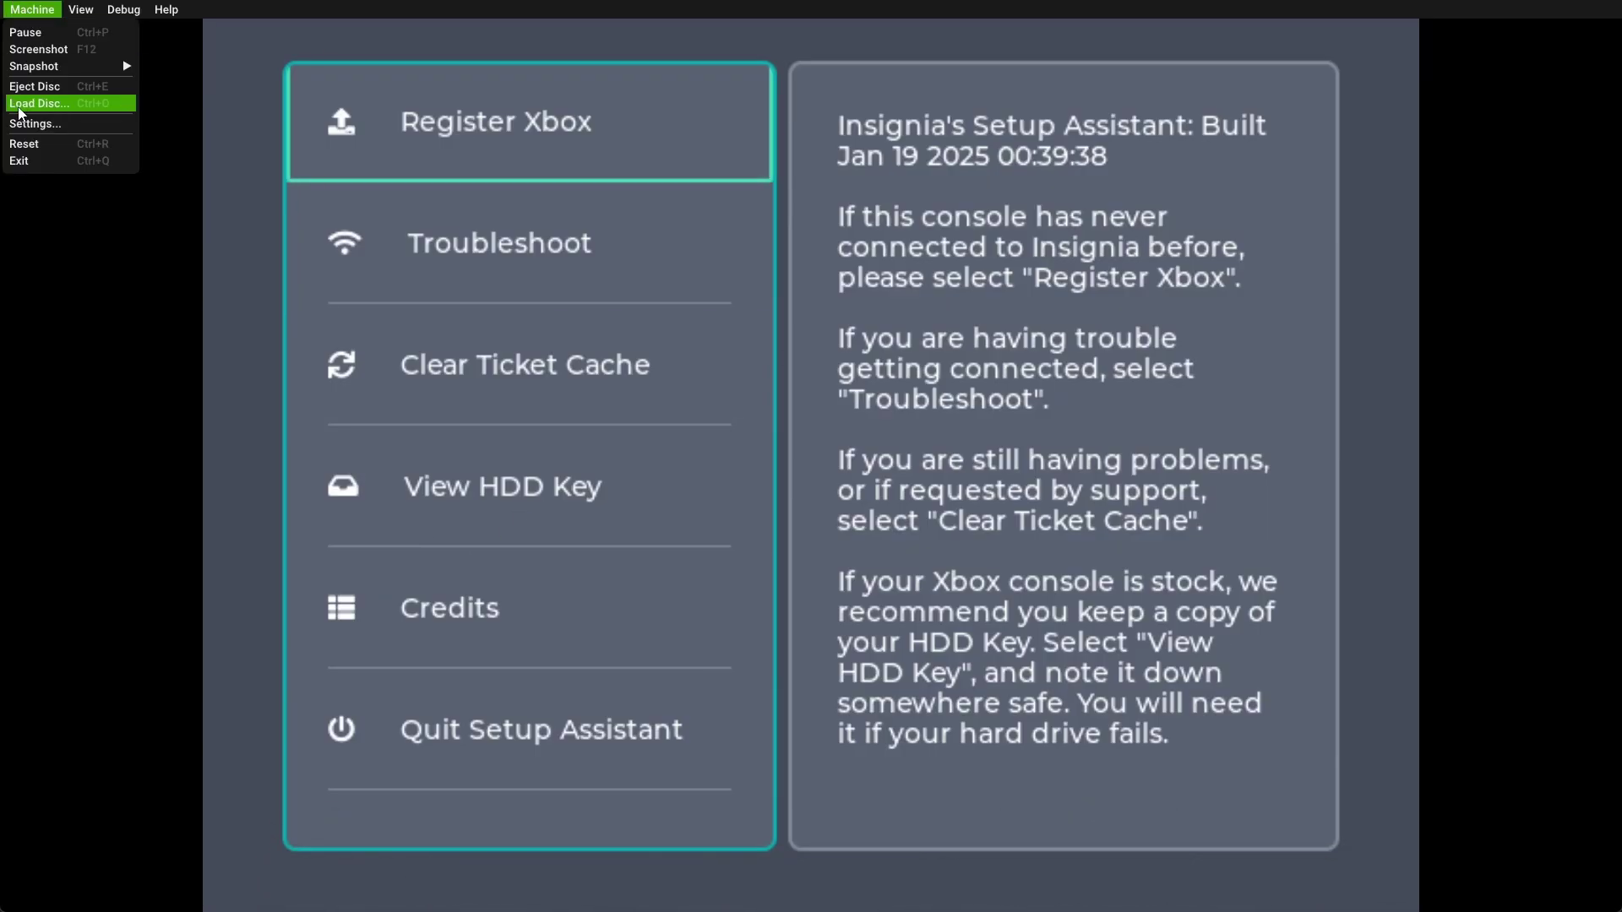
pyautogui.click(31, 139)
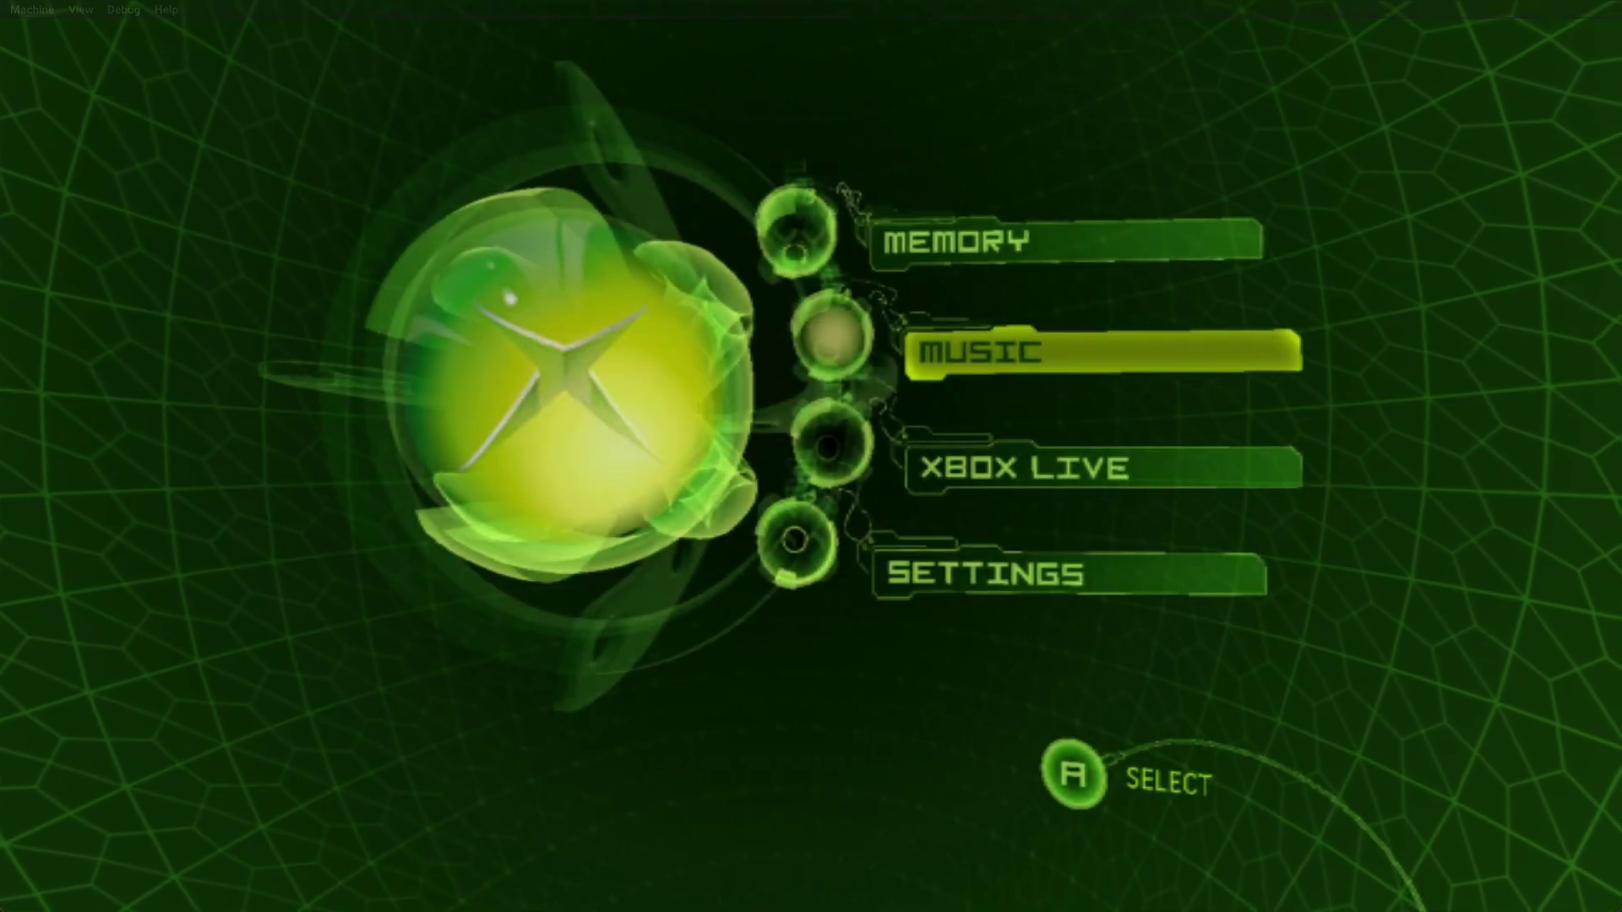
pyautogui.press('Down')
pyautogui.press('a')
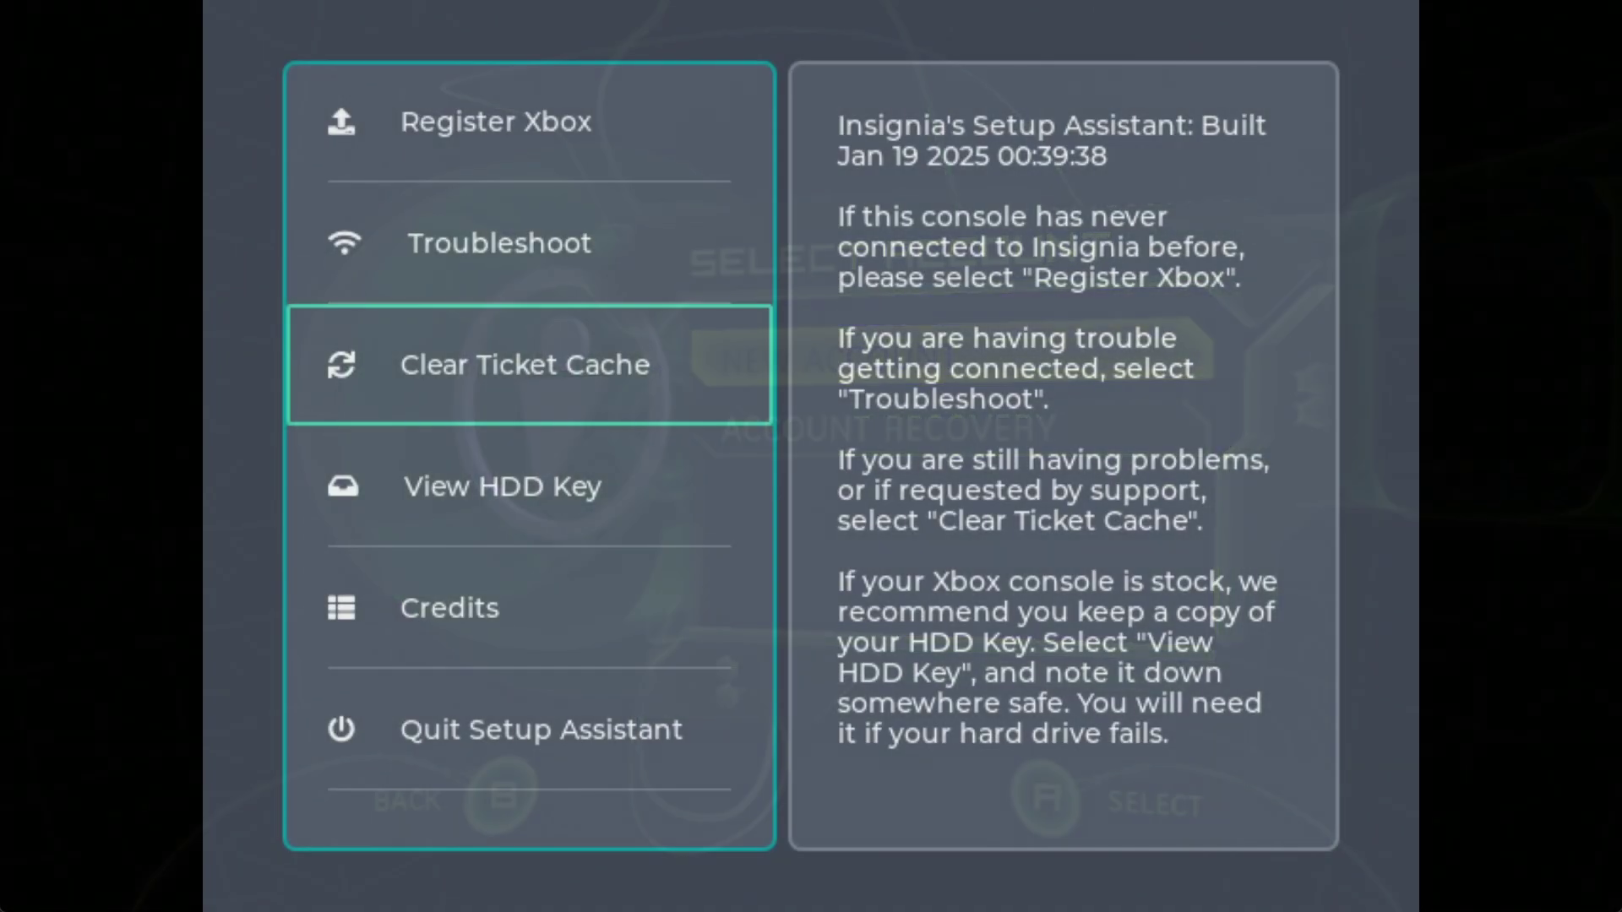
# Step: Clear the ticket cache in Insignia's Setup Assistant and choose Quit Setup Assistant
pyautogui.press('a')
pyautogui.press('a')
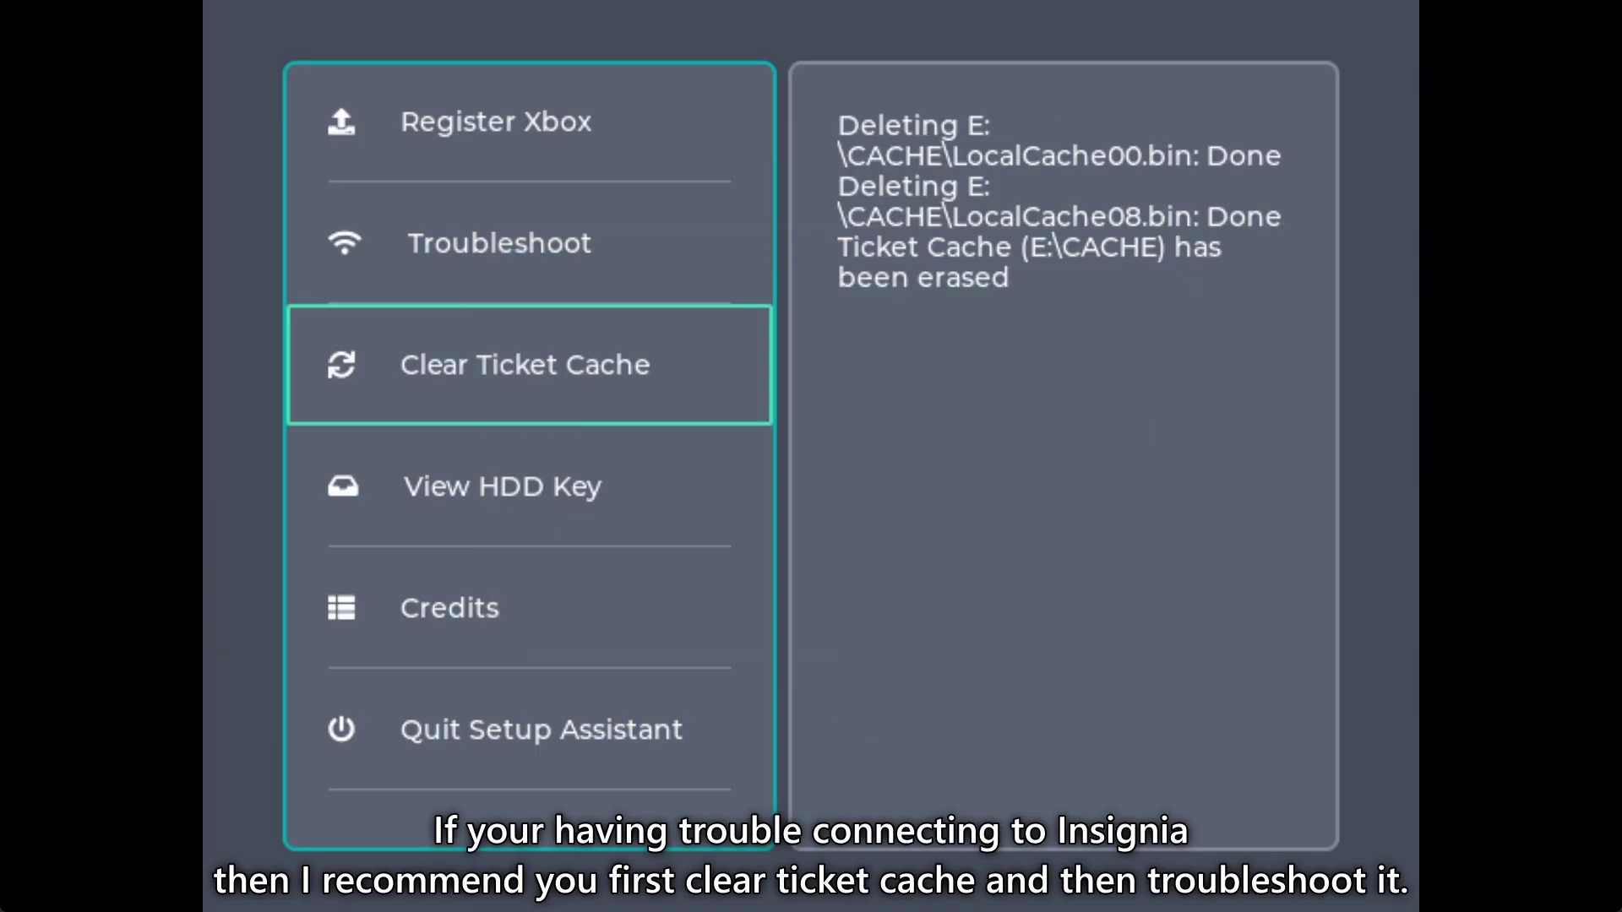
pyautogui.press('Down')
pyautogui.press('Down')
pyautogui.press('Down')
pyautogui.press('a')
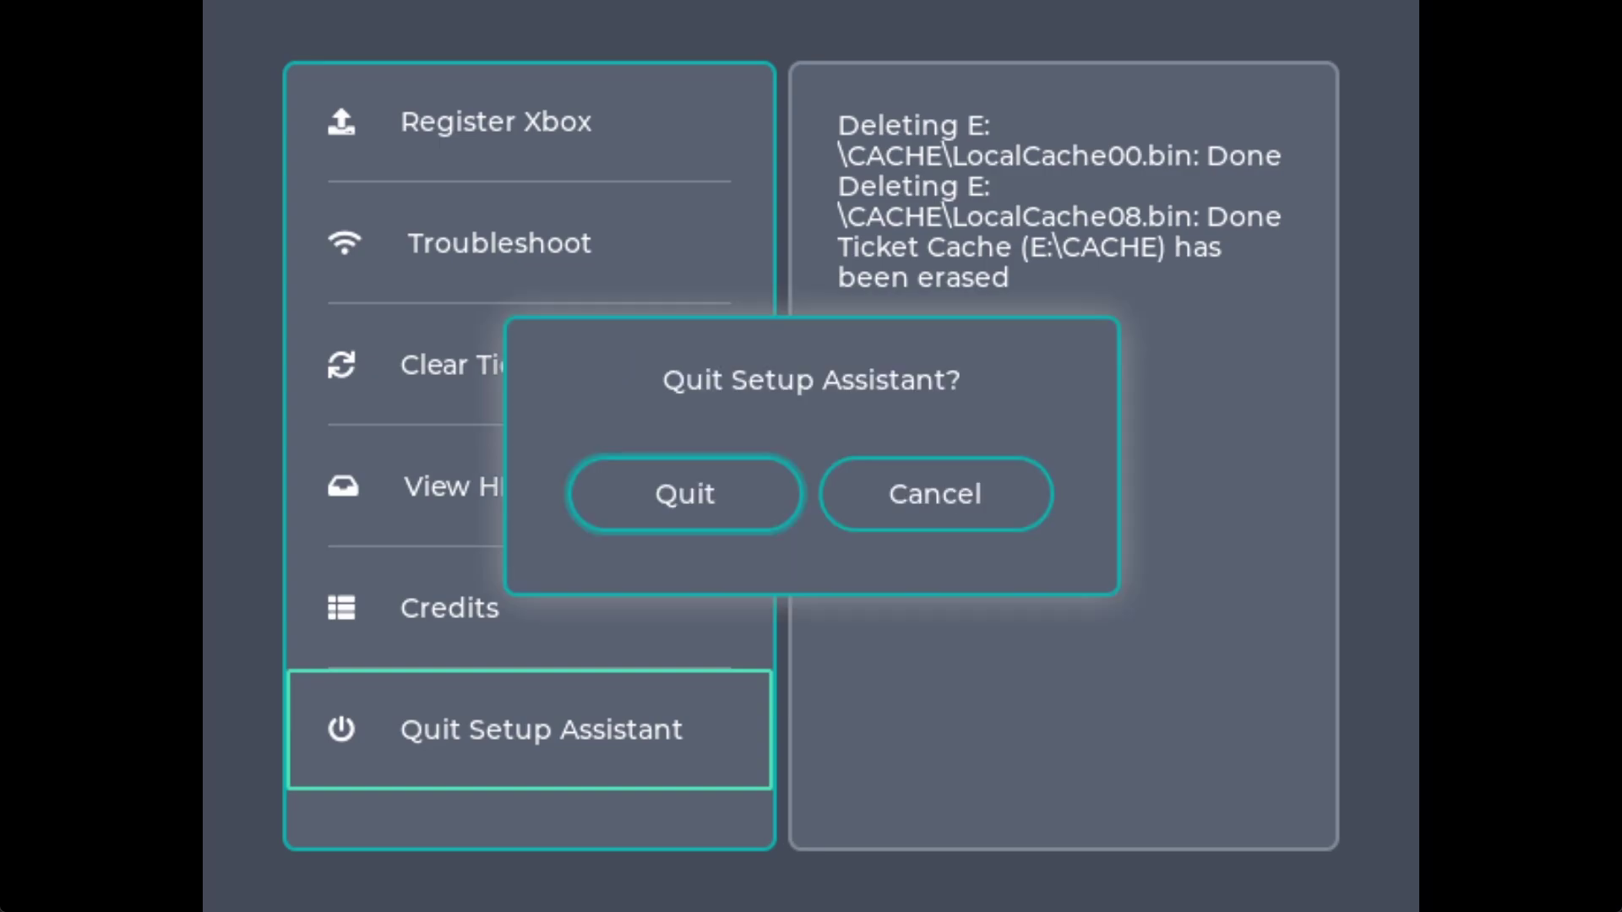
# Step: Eject the Insignia disc and reset the emulator
pyautogui.click(2, 8)
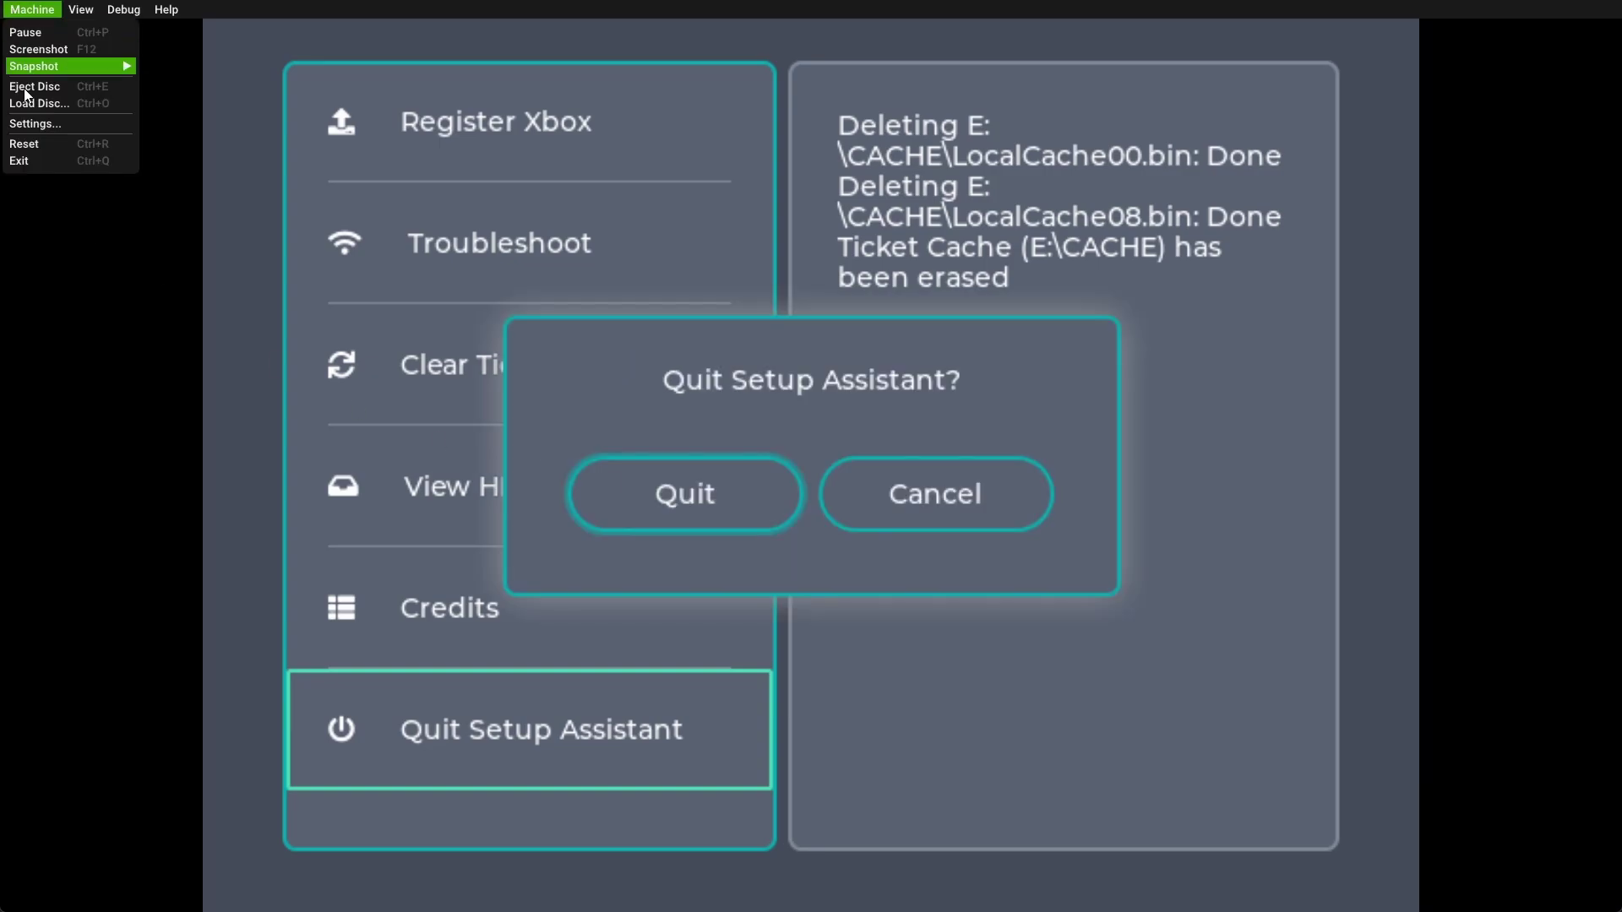
pyautogui.click(15, 7)
pyautogui.click(20, 10)
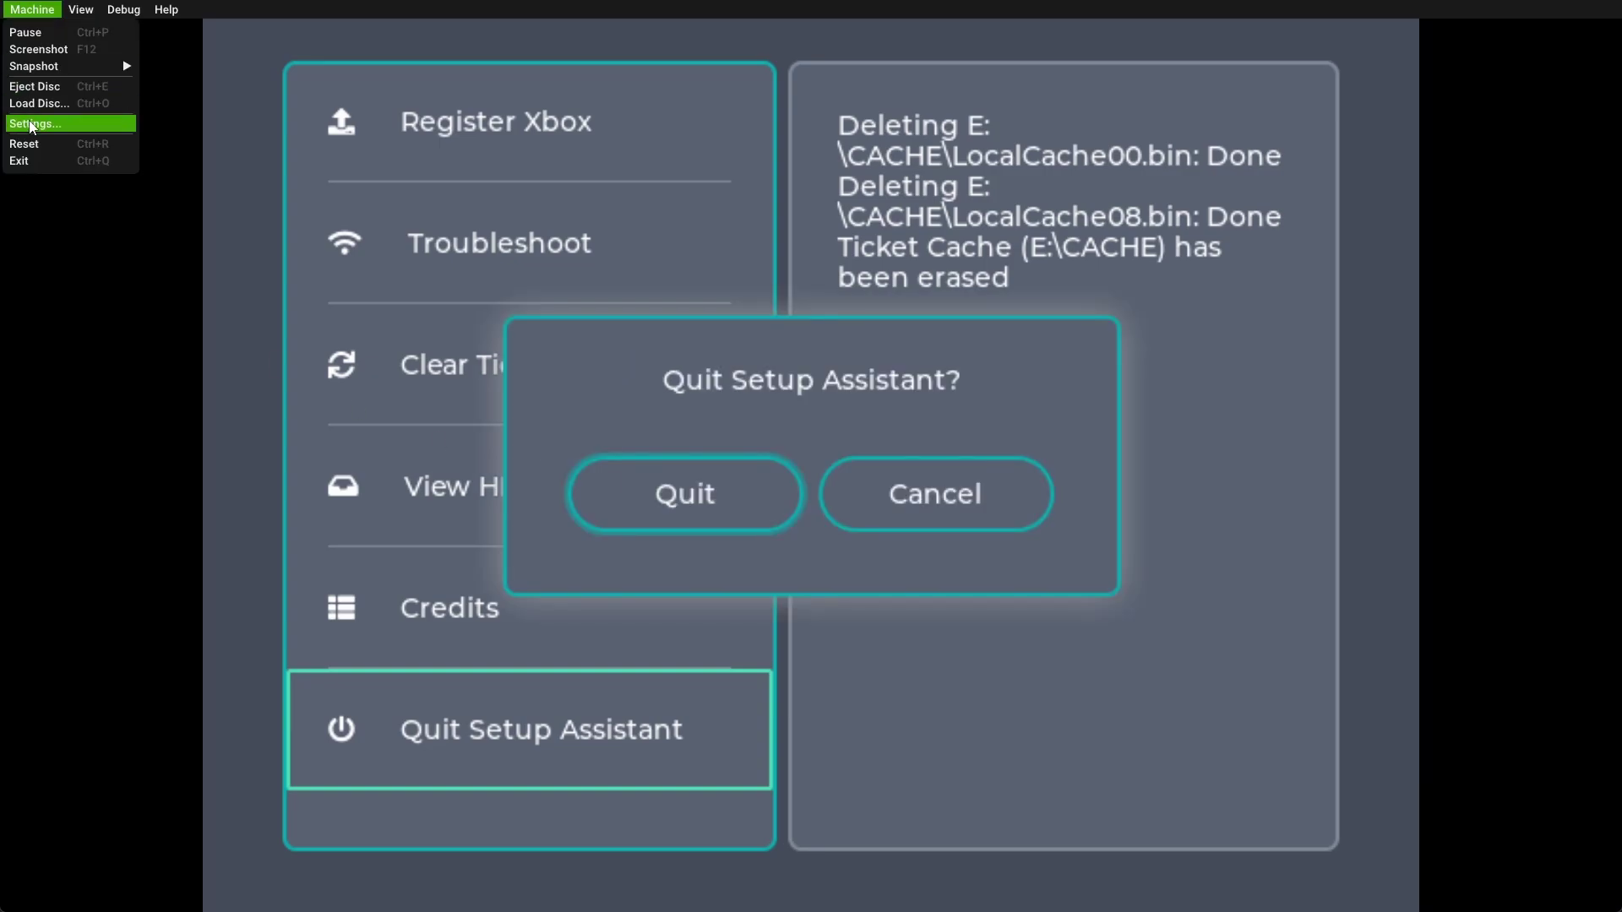
pyautogui.click(39, 142)
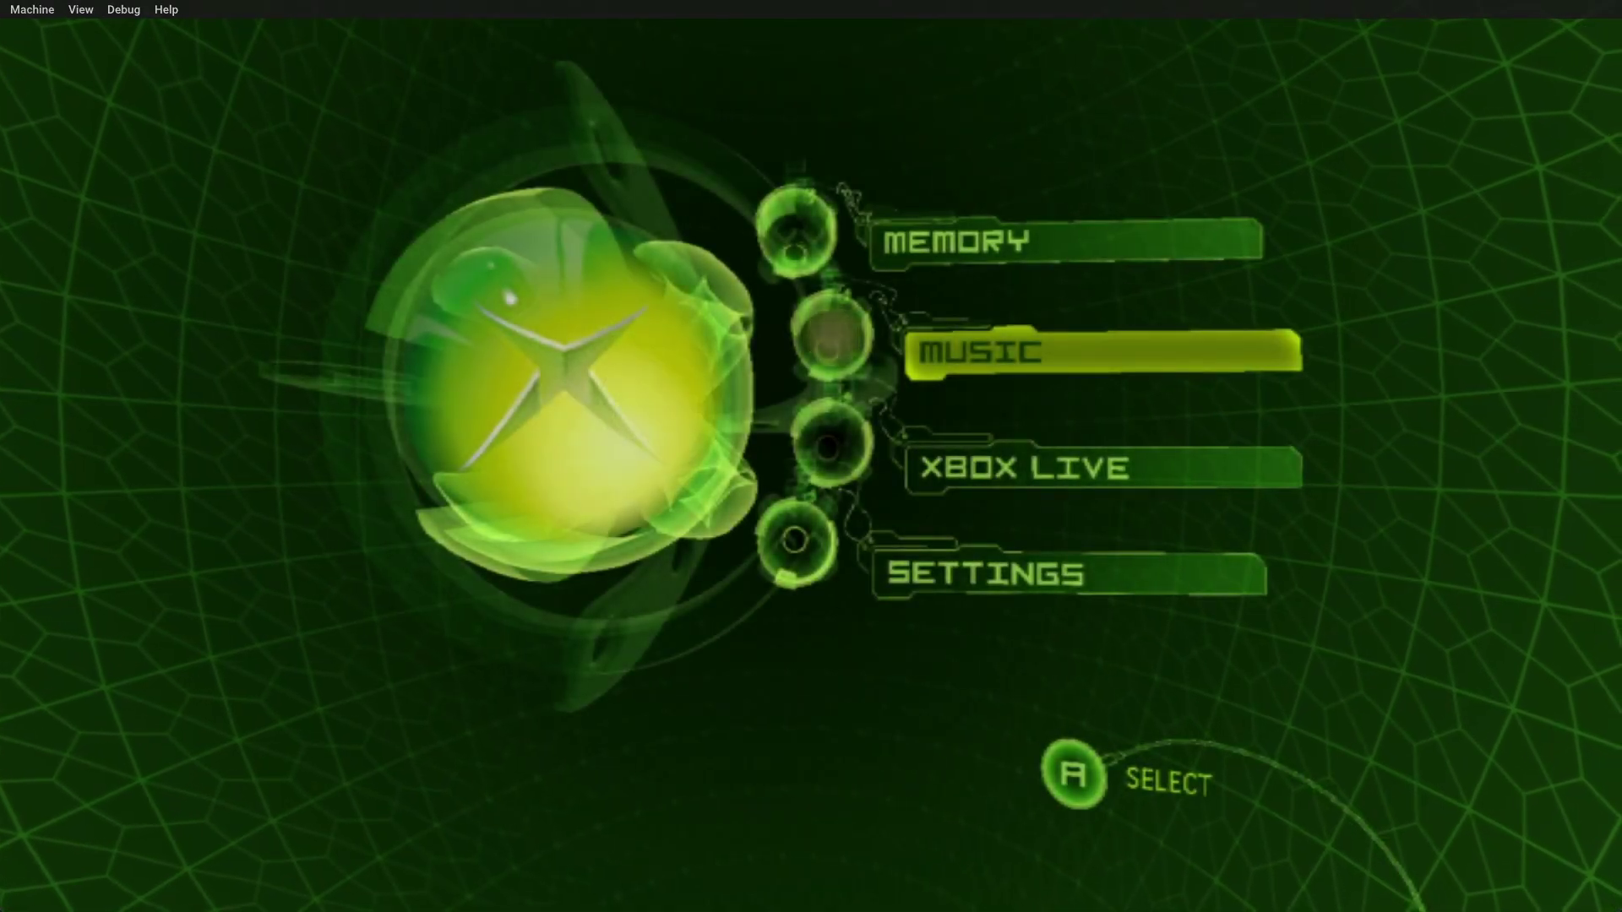
# Step: Open the Xbox Live section from the dashboard's main menu
pyautogui.press('Down')
pyautogui.press('Down')
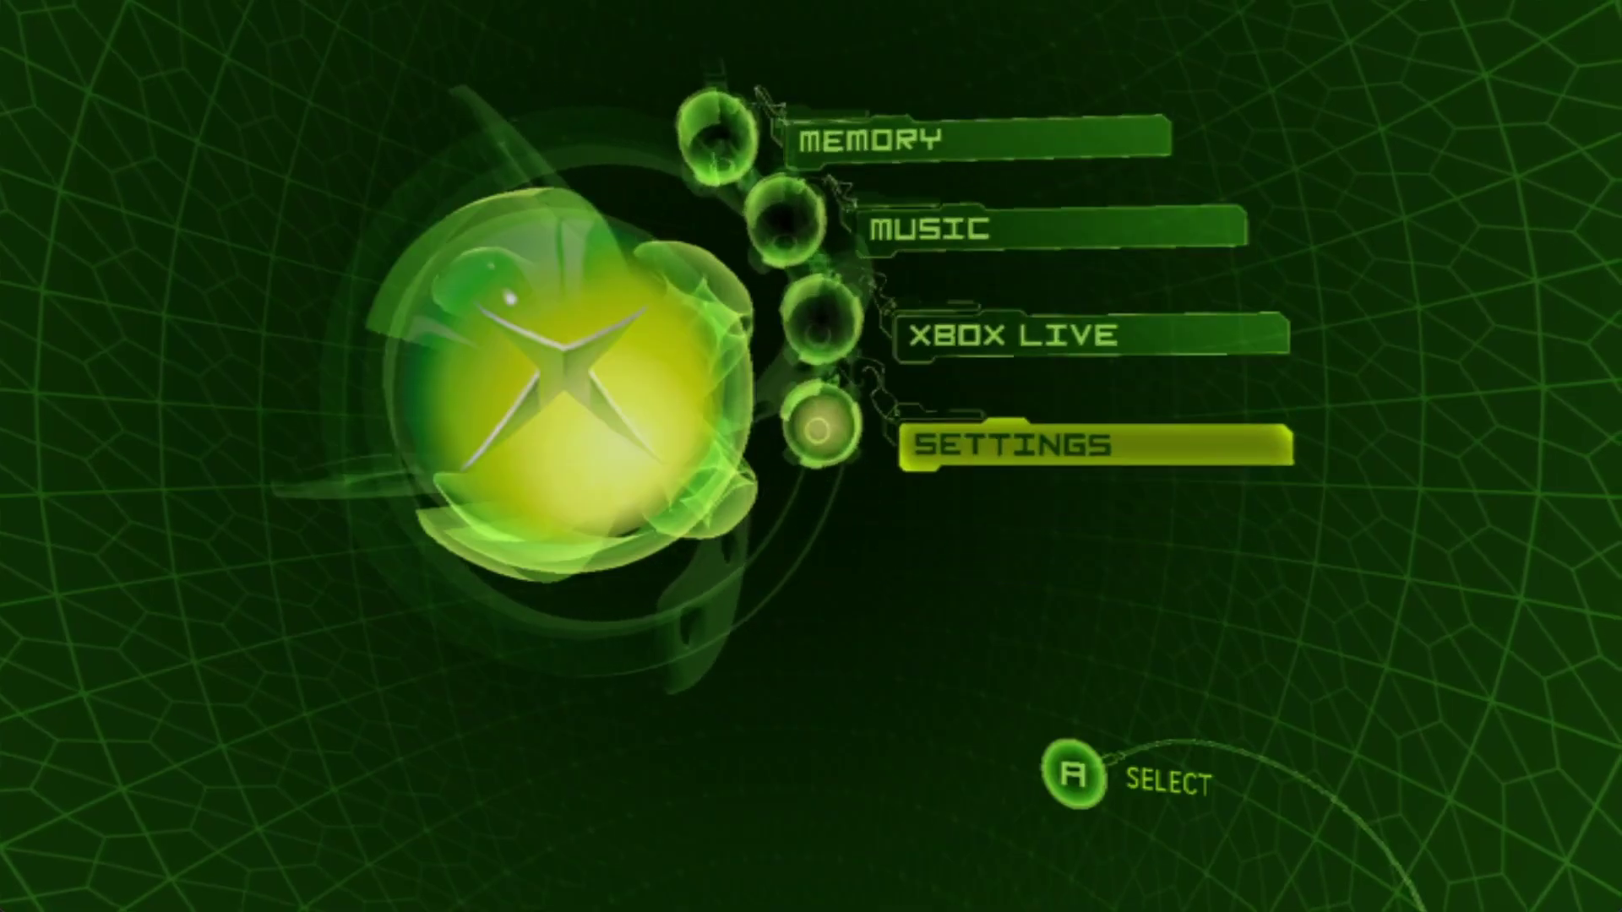
pyautogui.press('Up')
pyautogui.press('a')
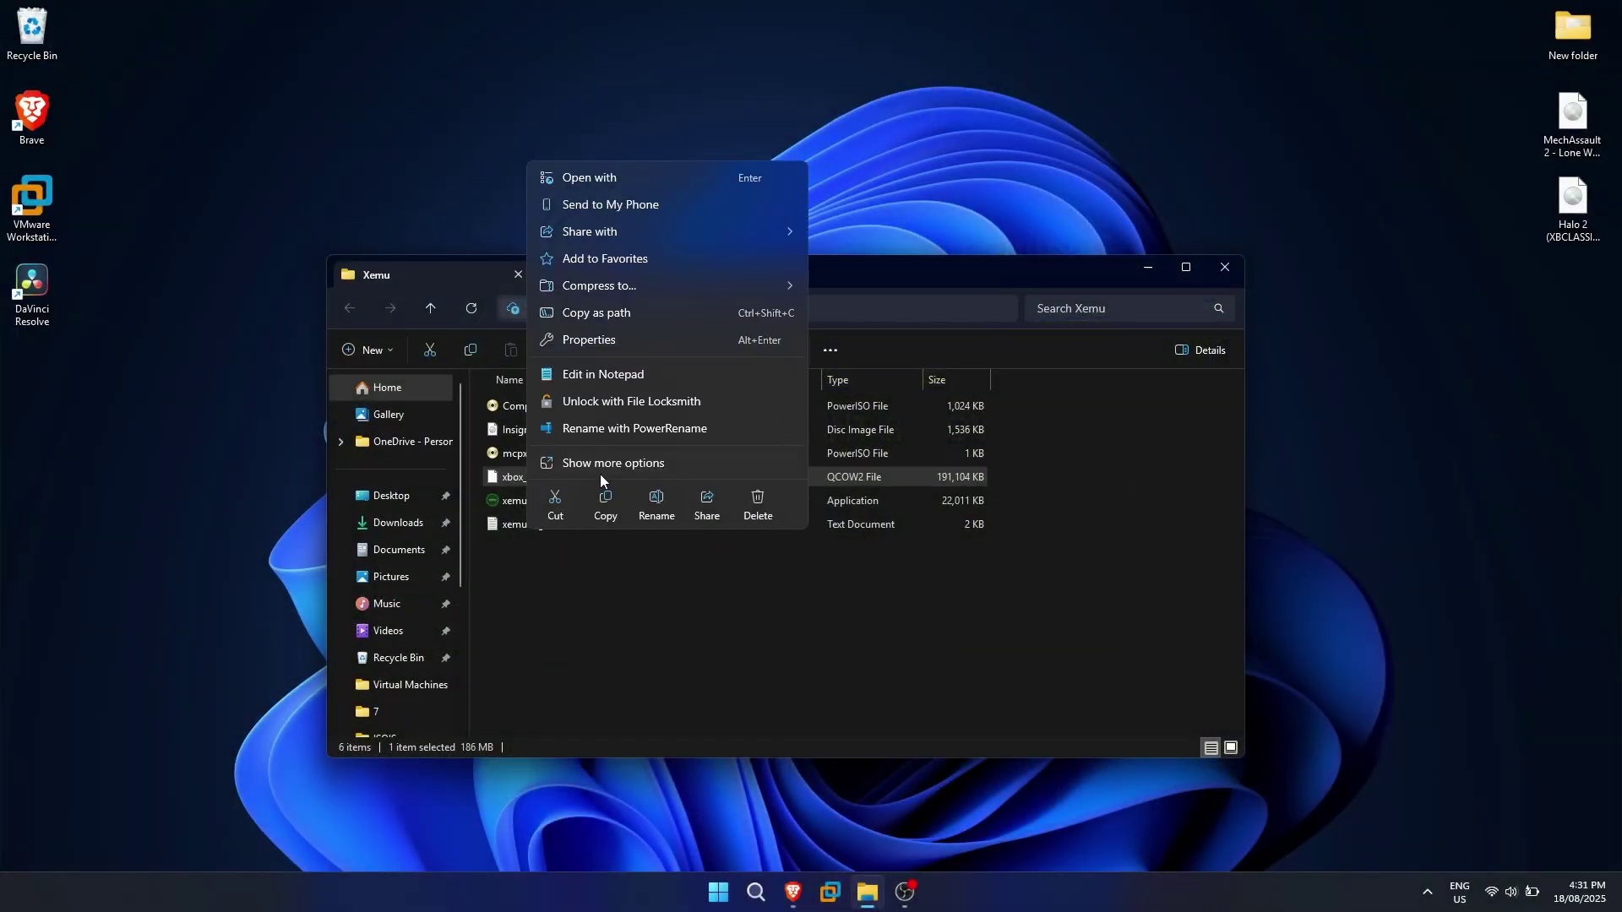
# Step: Open xbox_hdd.qcow2 in 7-Zip, extract xbox_hdd.img into the Xemu folder and close the archive
pyautogui.press('Escape')
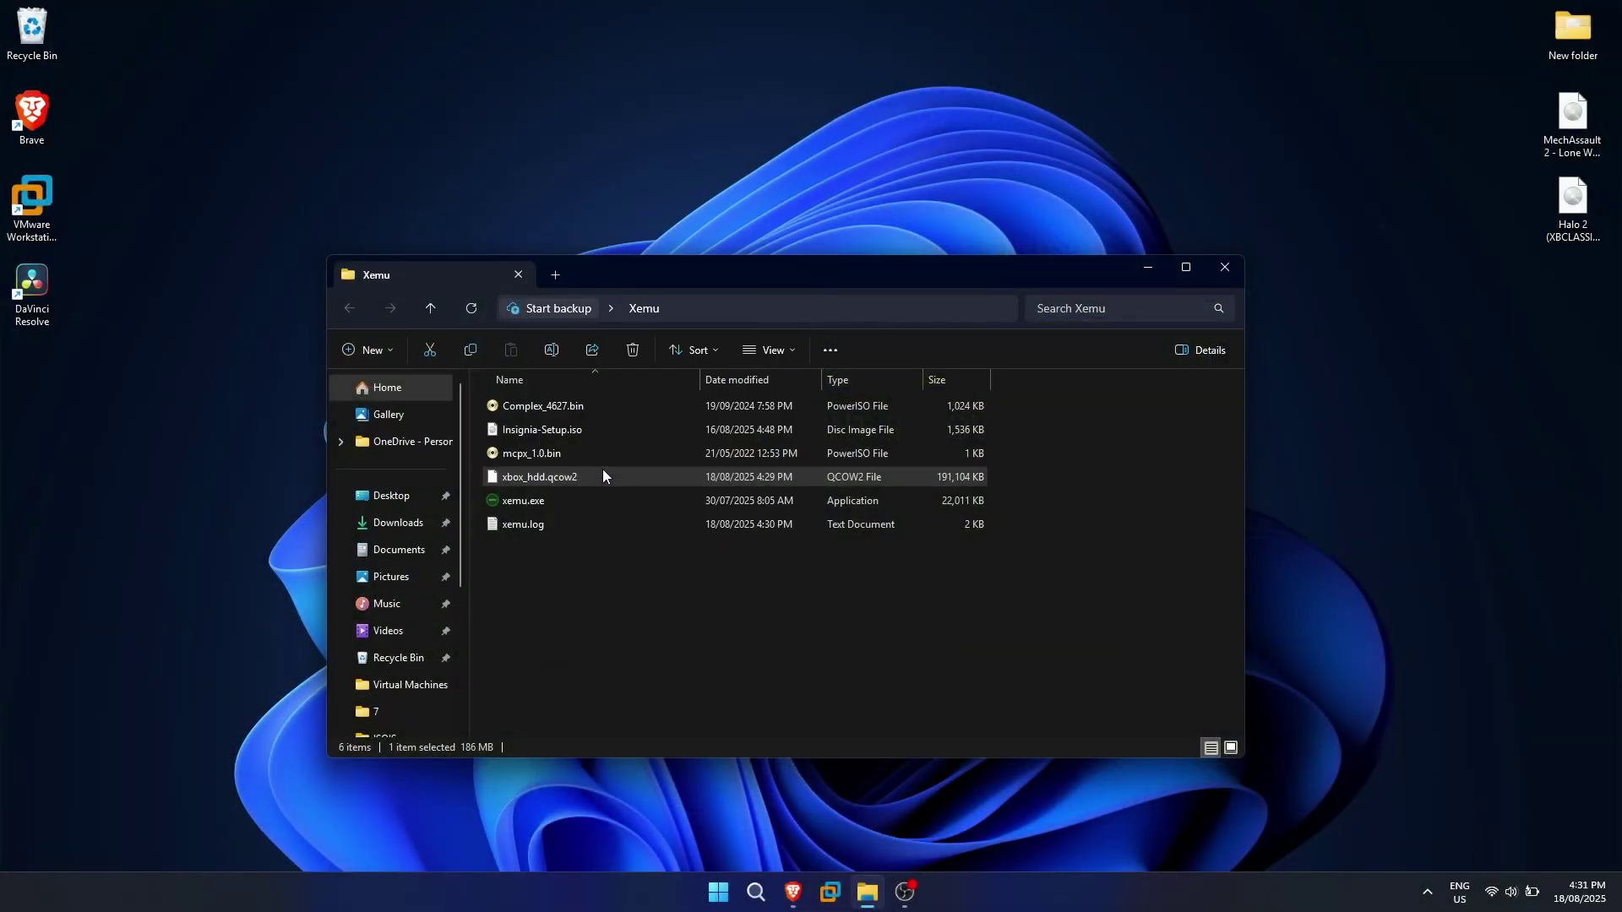
pyautogui.rightClick(603, 472)
pyautogui.moveTo(728, 157)
pyautogui.click(787, 155)
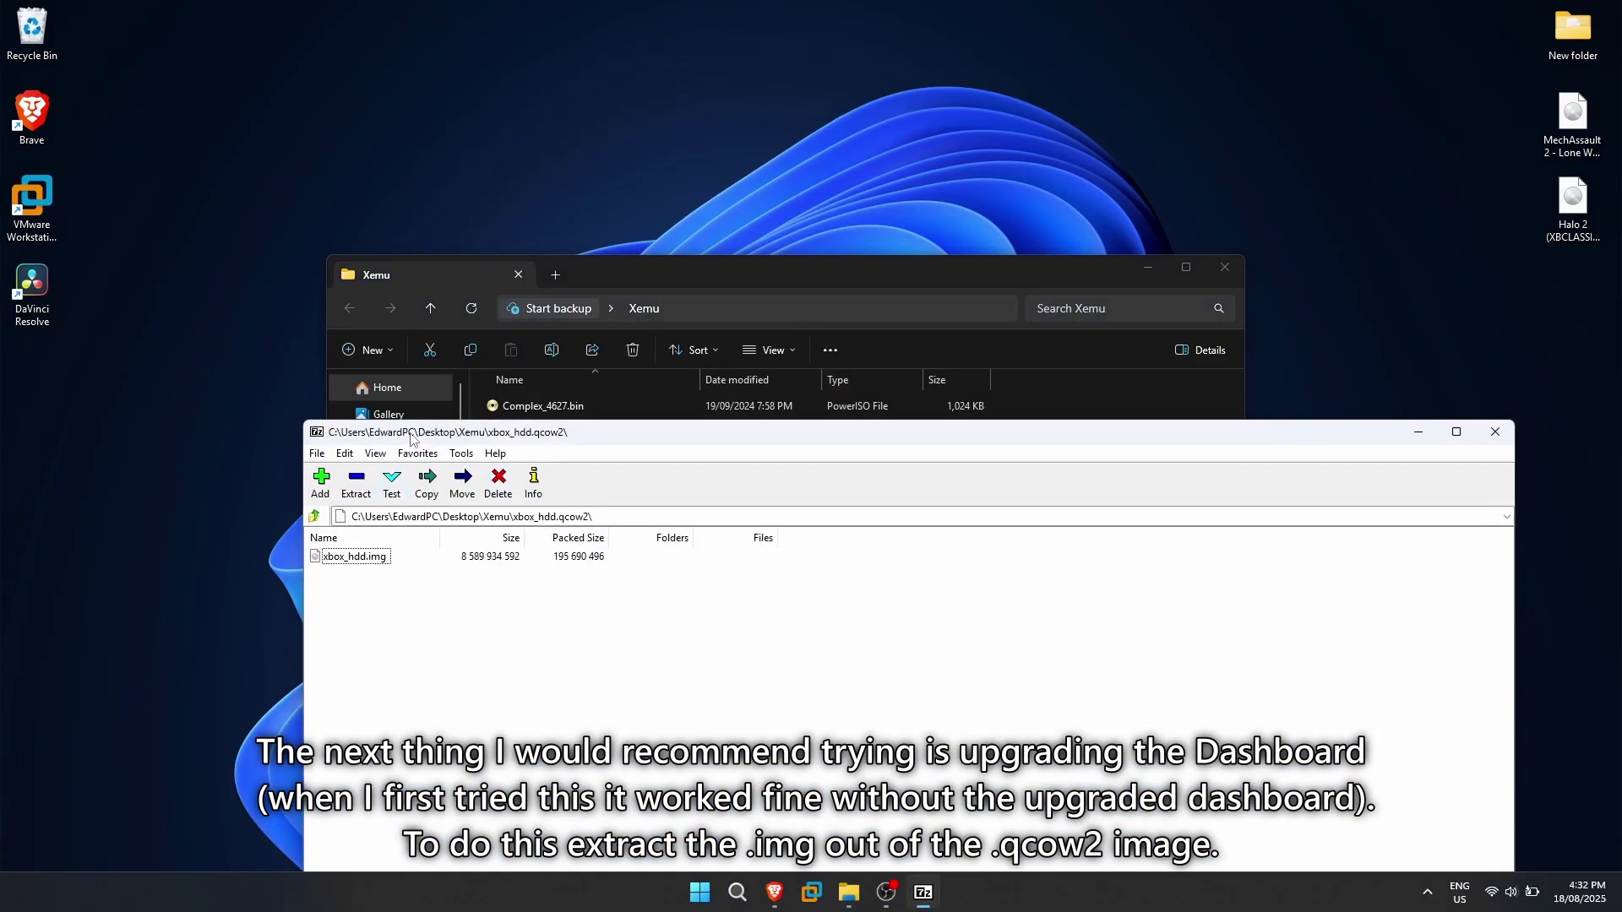
pyautogui.moveTo(413, 437); pyautogui.dragTo(1114, 336)
pyautogui.moveTo(934, 560); pyautogui.dragTo(812, 630)
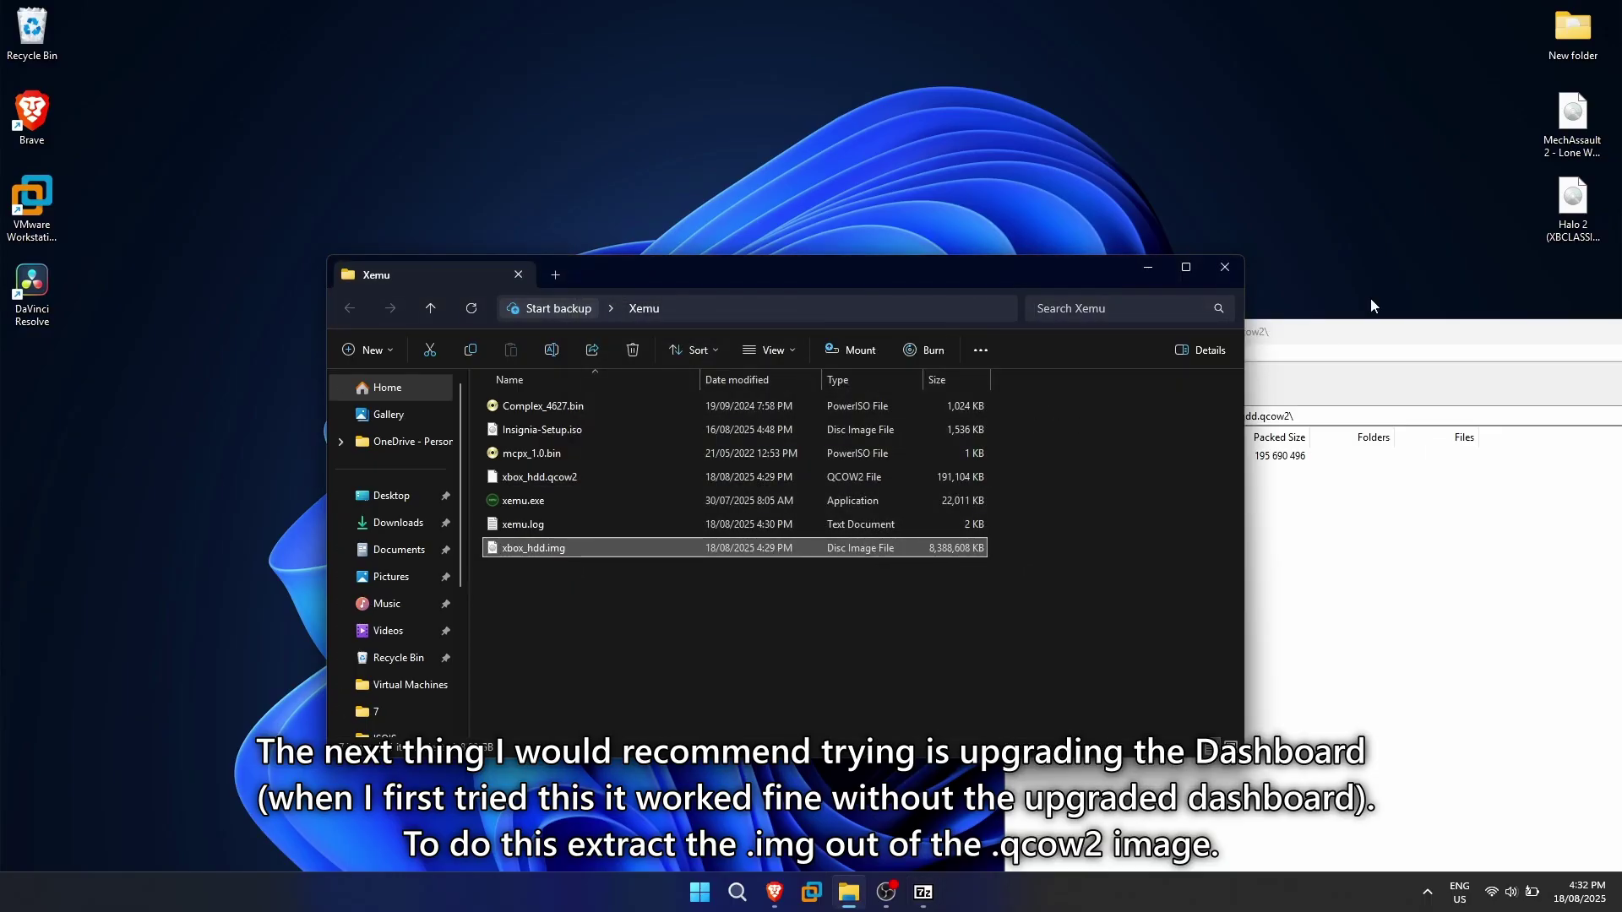
pyautogui.moveTo(1415, 334); pyautogui.dragTo(709, 181)
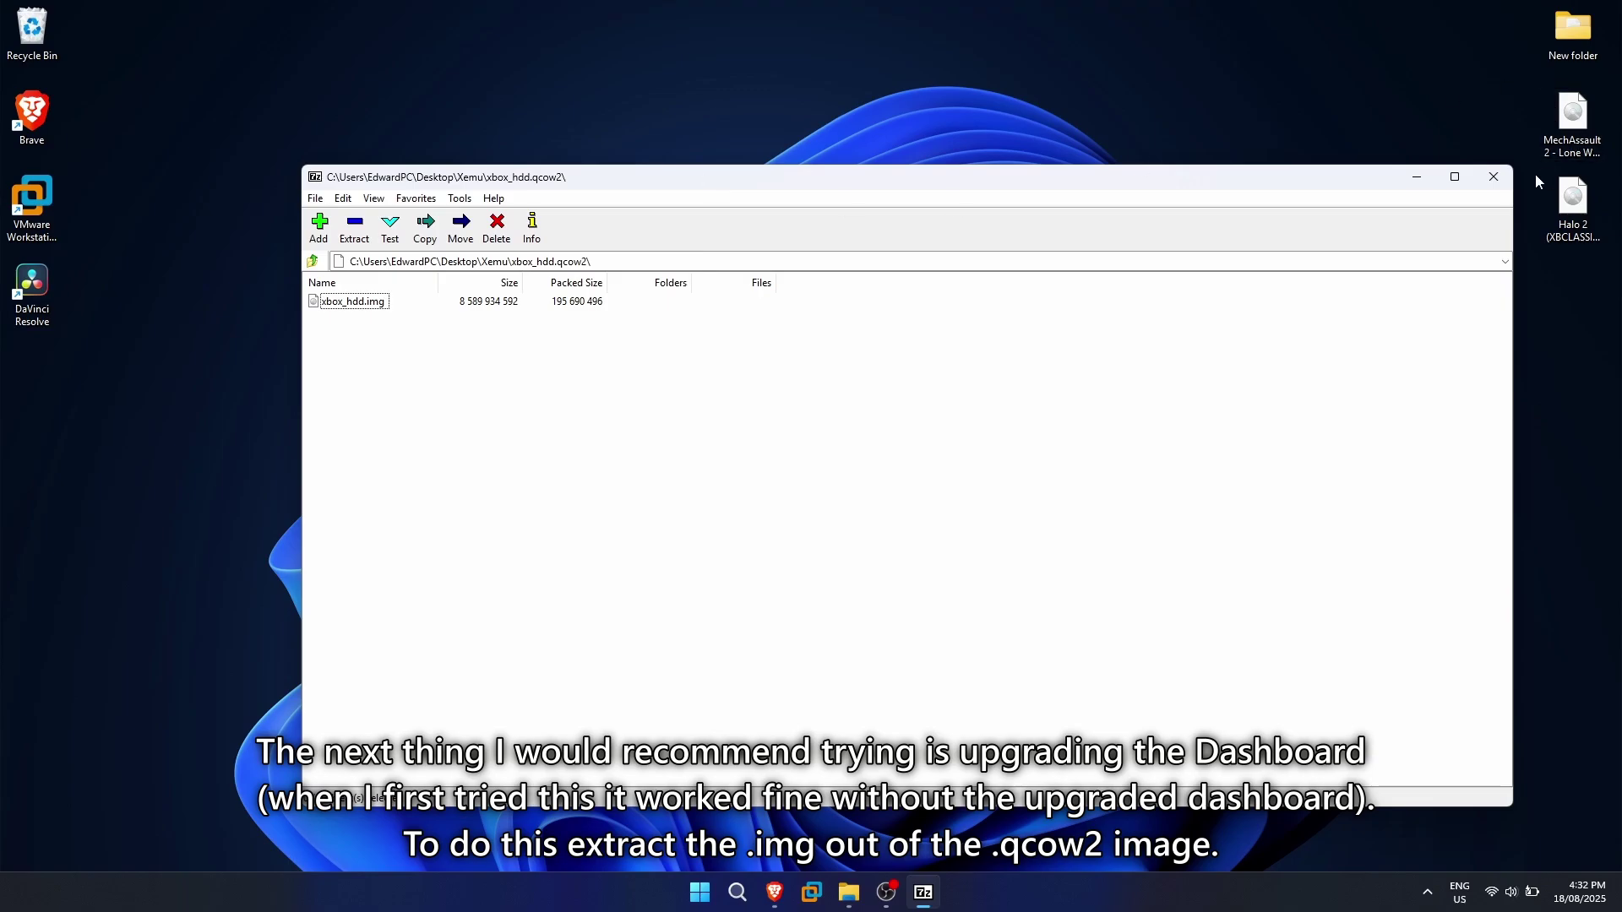
pyautogui.click(1493, 178)
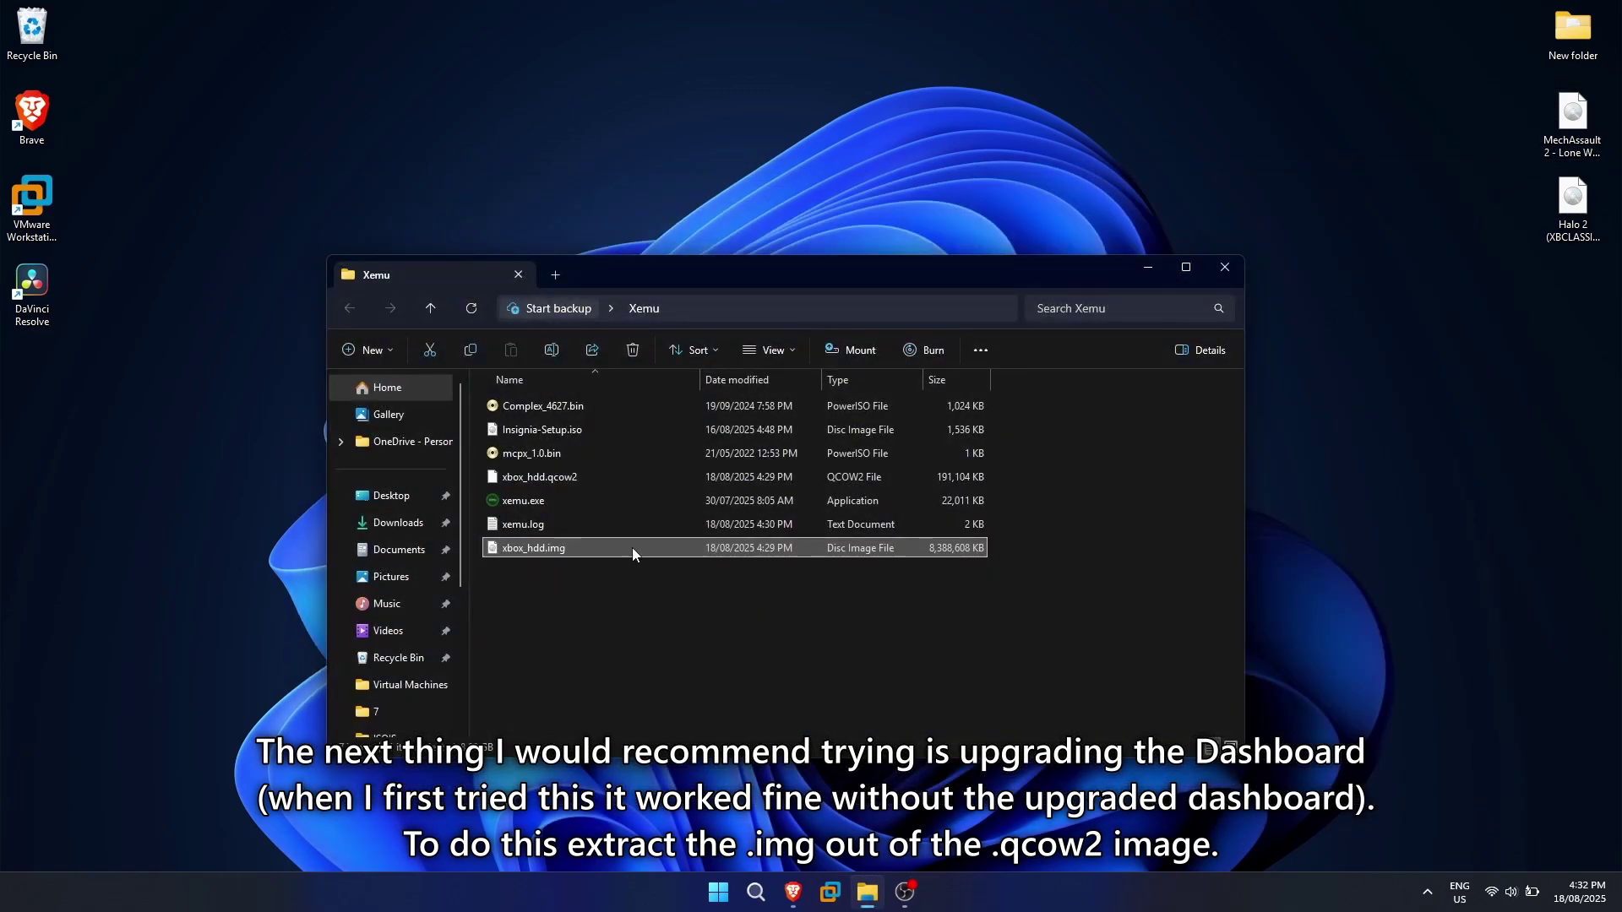
# Step: View the contents of the XboxDashboard5960.zip archive in 7-Zip
pyautogui.rightClick(565, 549)
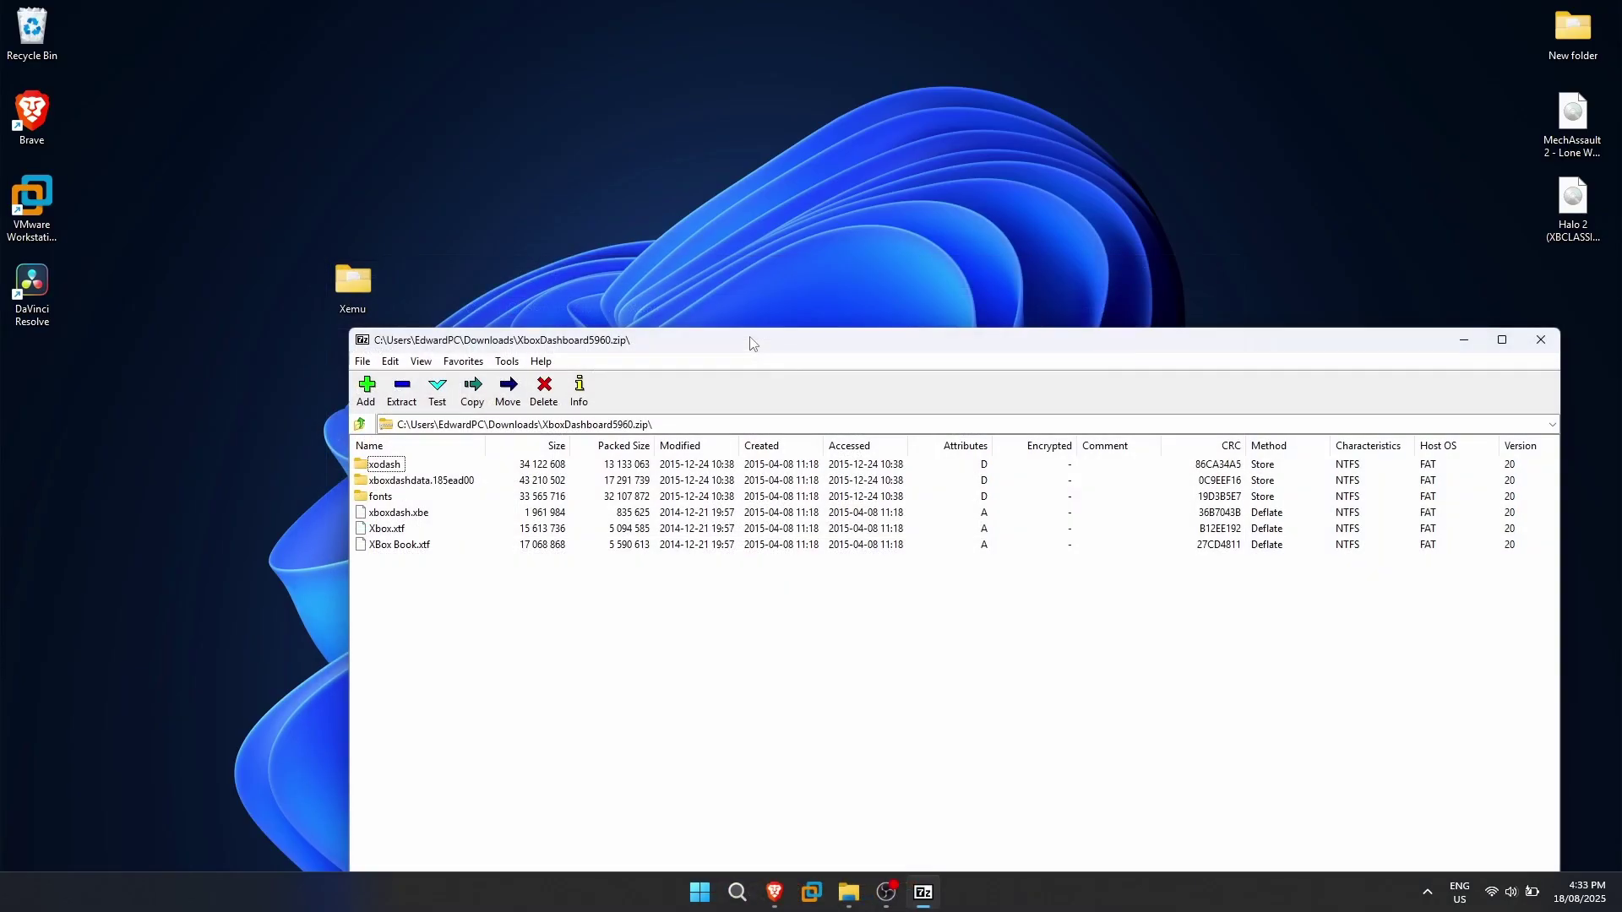
pyautogui.moveTo(749, 344); pyautogui.dragTo(950, 190)
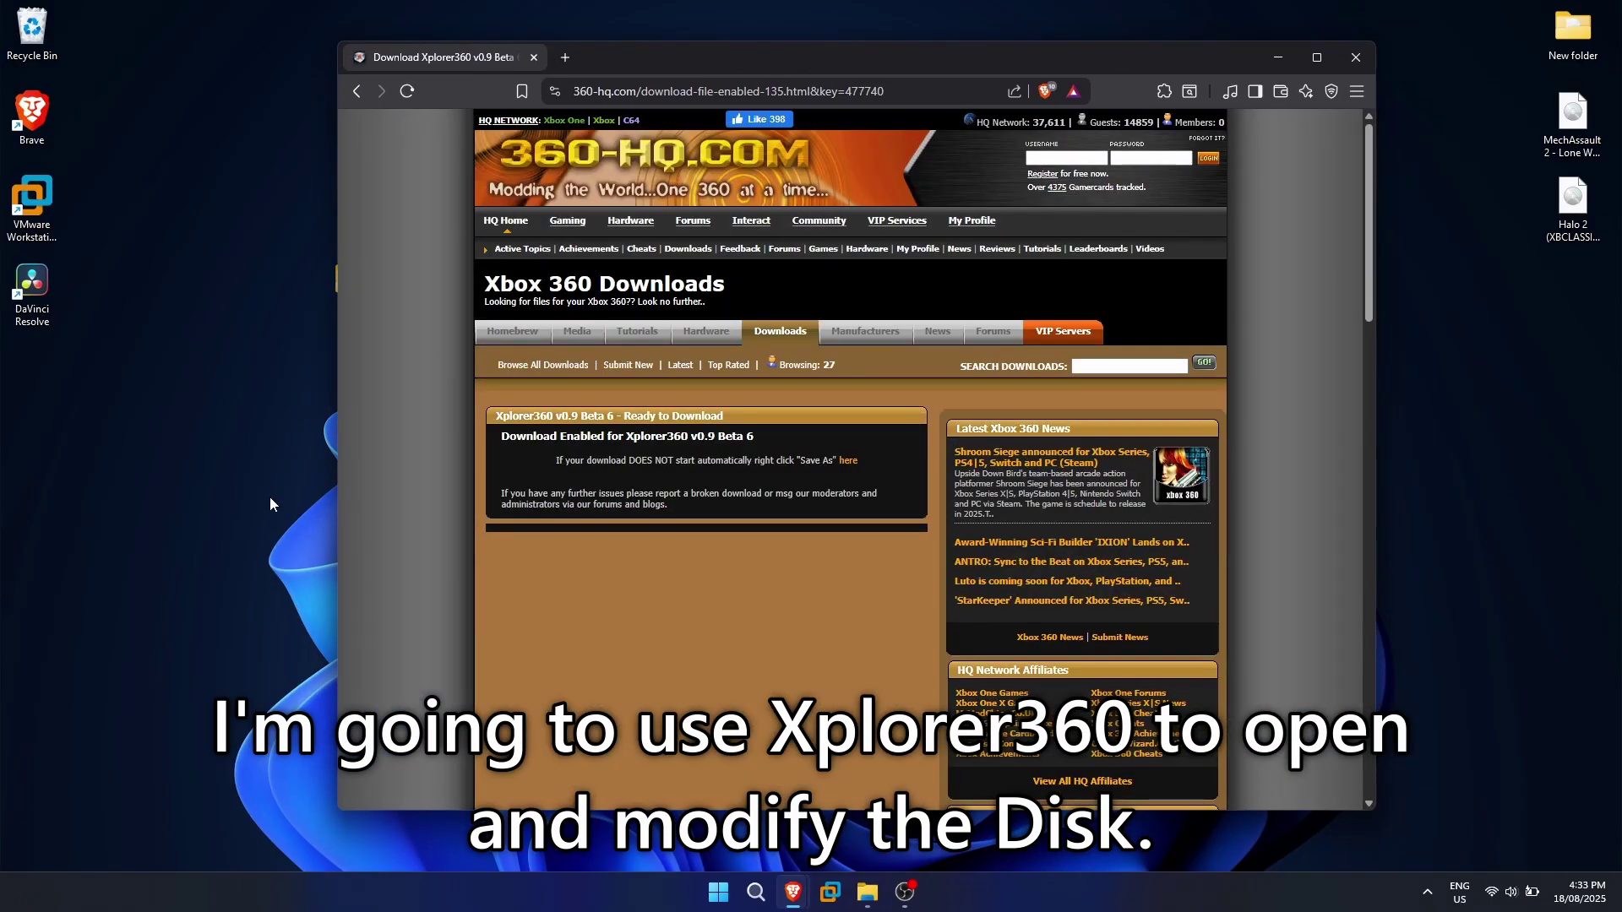
# Step: Download Xplorer360.beta6.zip into the Xemu folder on the desktop and close the download manager and browser
pyautogui.click(848, 471)
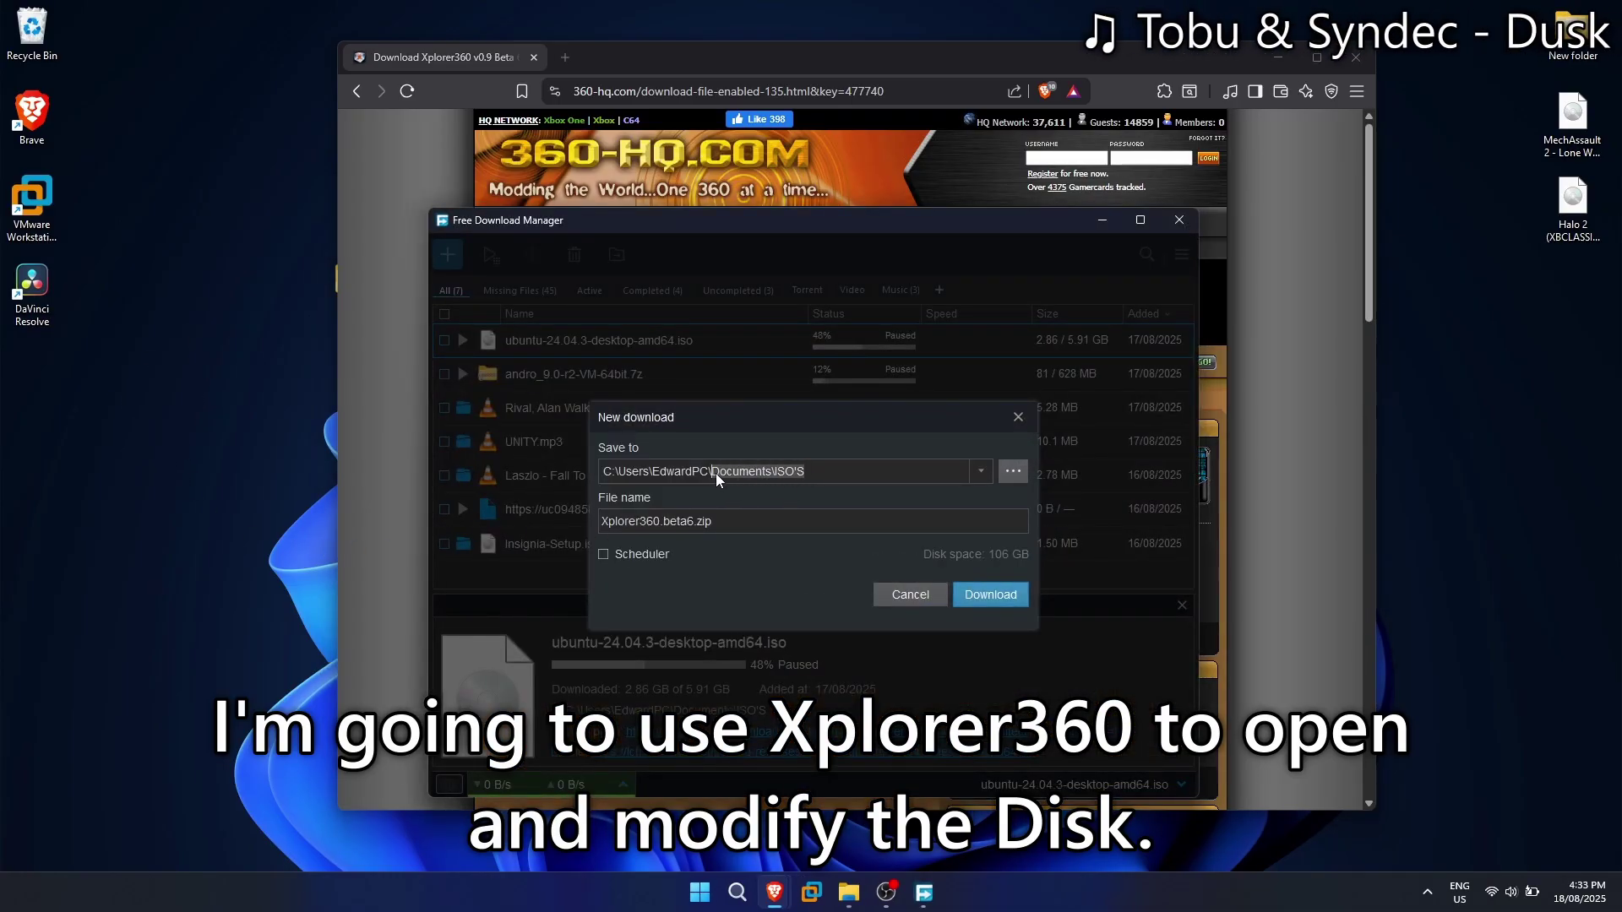
pyautogui.write('Desktop\\Xemu')
pyautogui.click(1022, 592)
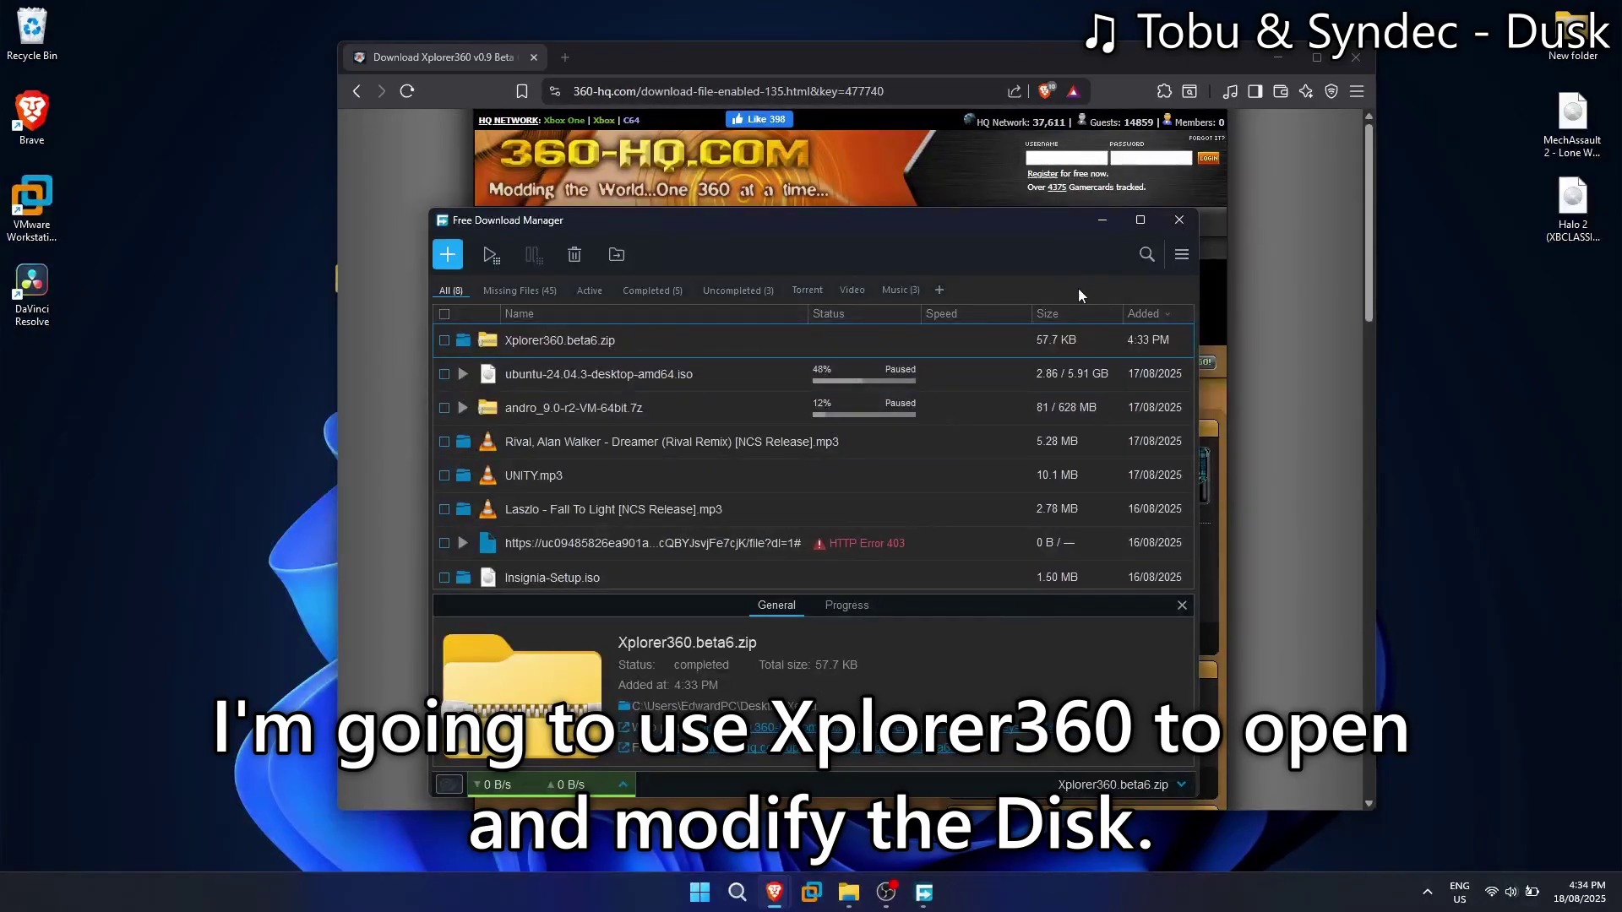
pyautogui.click(1179, 220)
pyautogui.click(1356, 57)
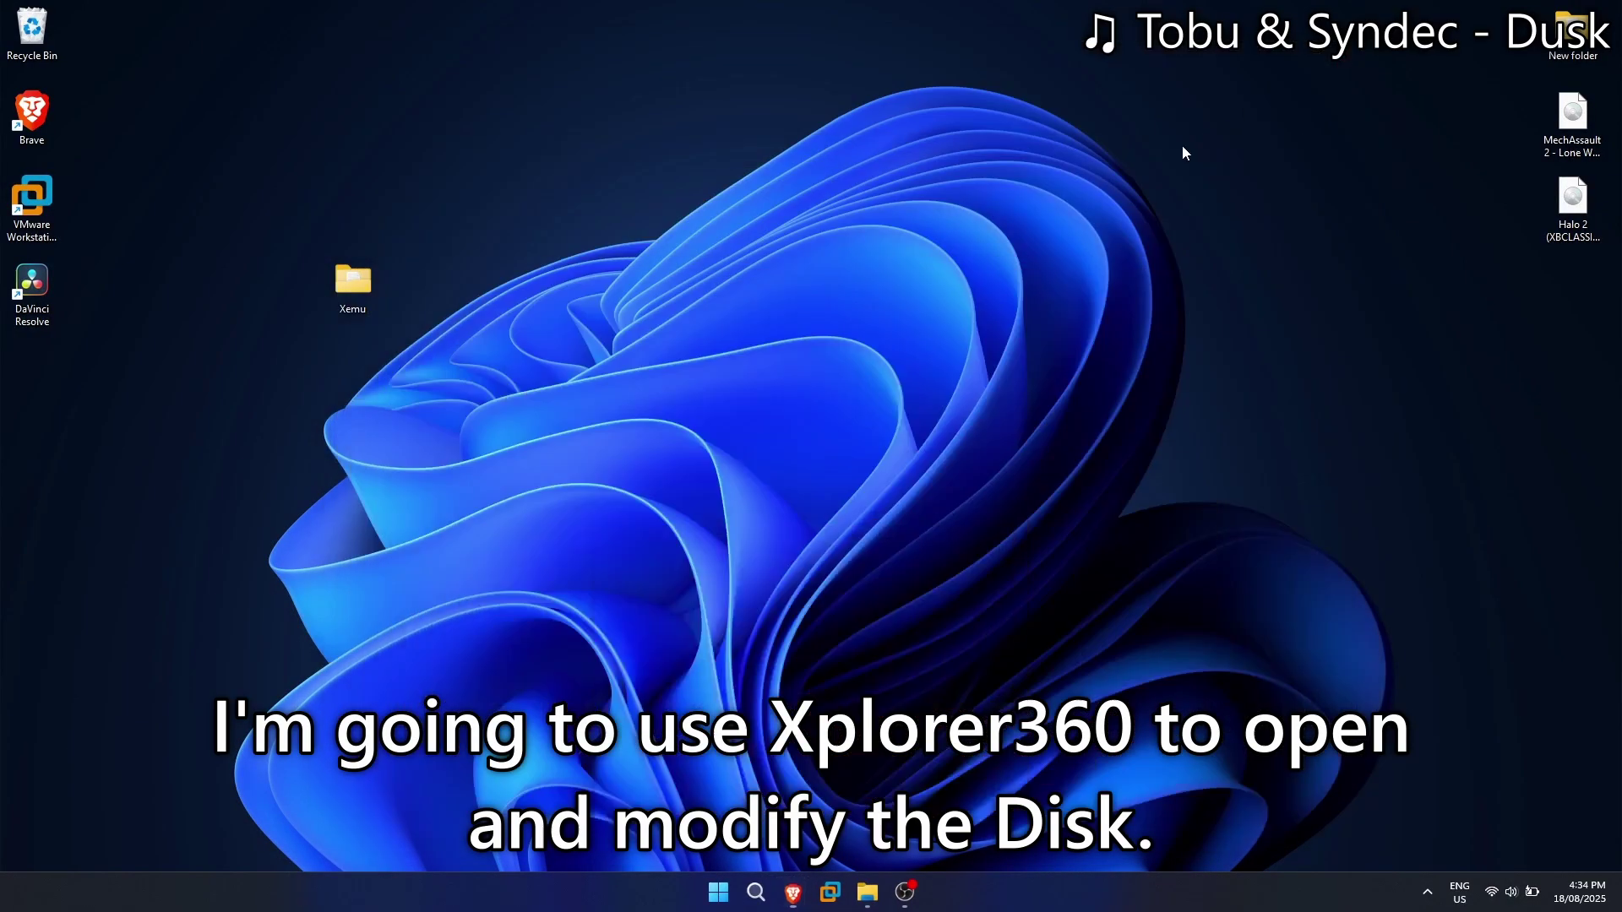
# Step: Extract Xplorer360.exe from Xplorer360.beta6.zip into the Xemu folder with 7-Zip and close the archive
pyautogui.doubleClick(355, 283)
pyautogui.rightClick(528, 593)
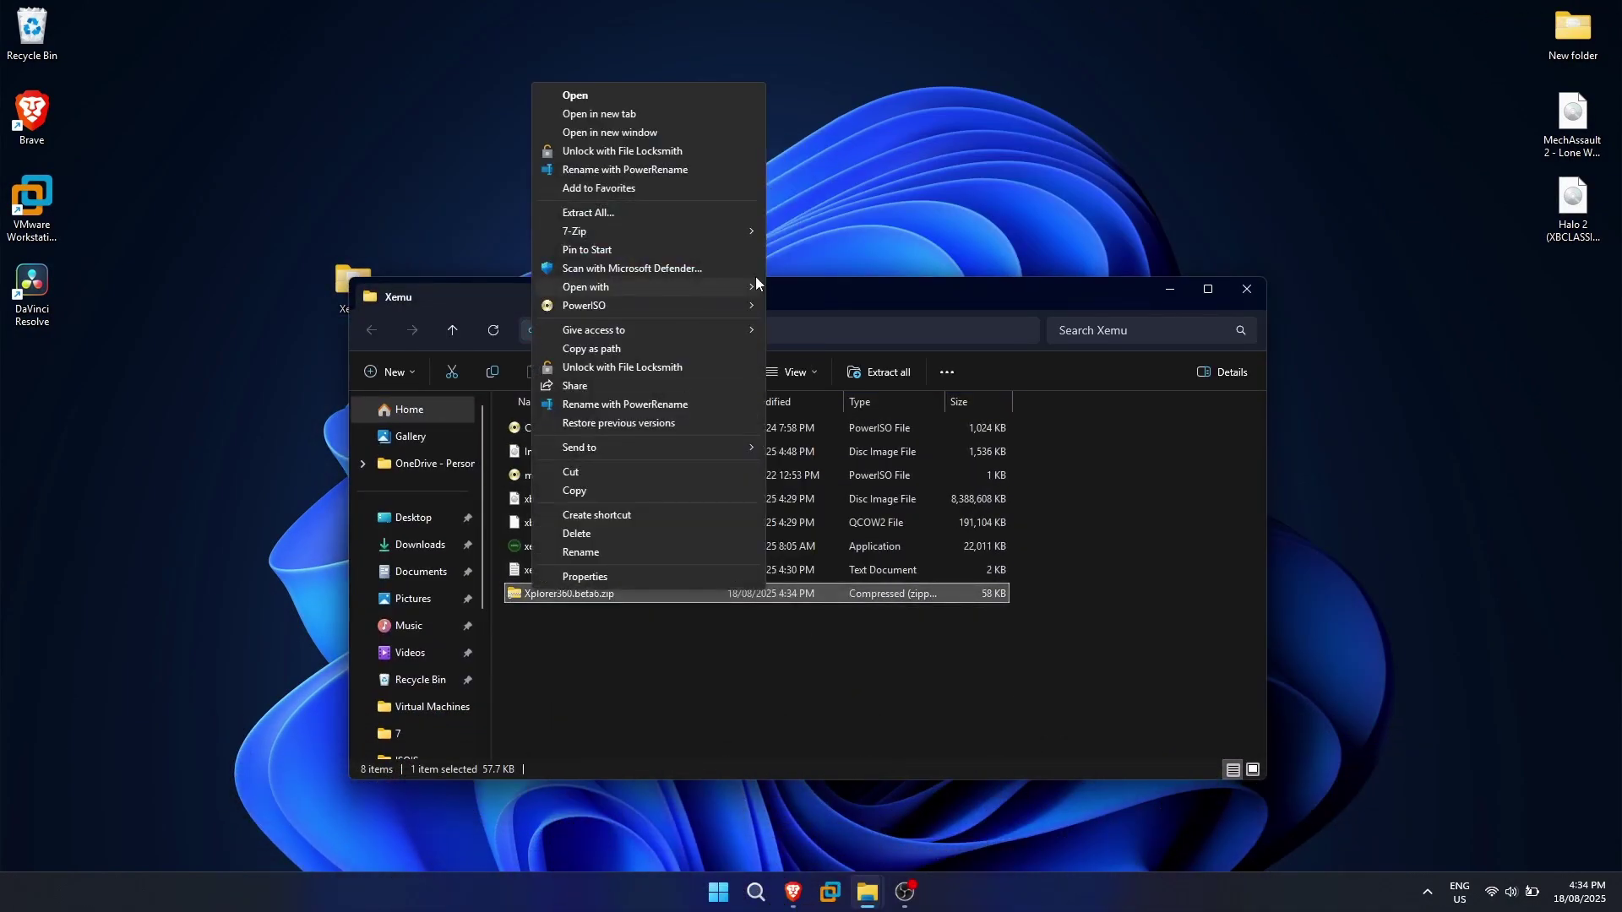
pyautogui.moveTo(756, 237)
pyautogui.click(813, 232)
pyautogui.moveTo(959, 262); pyautogui.dragTo(1259, 348)
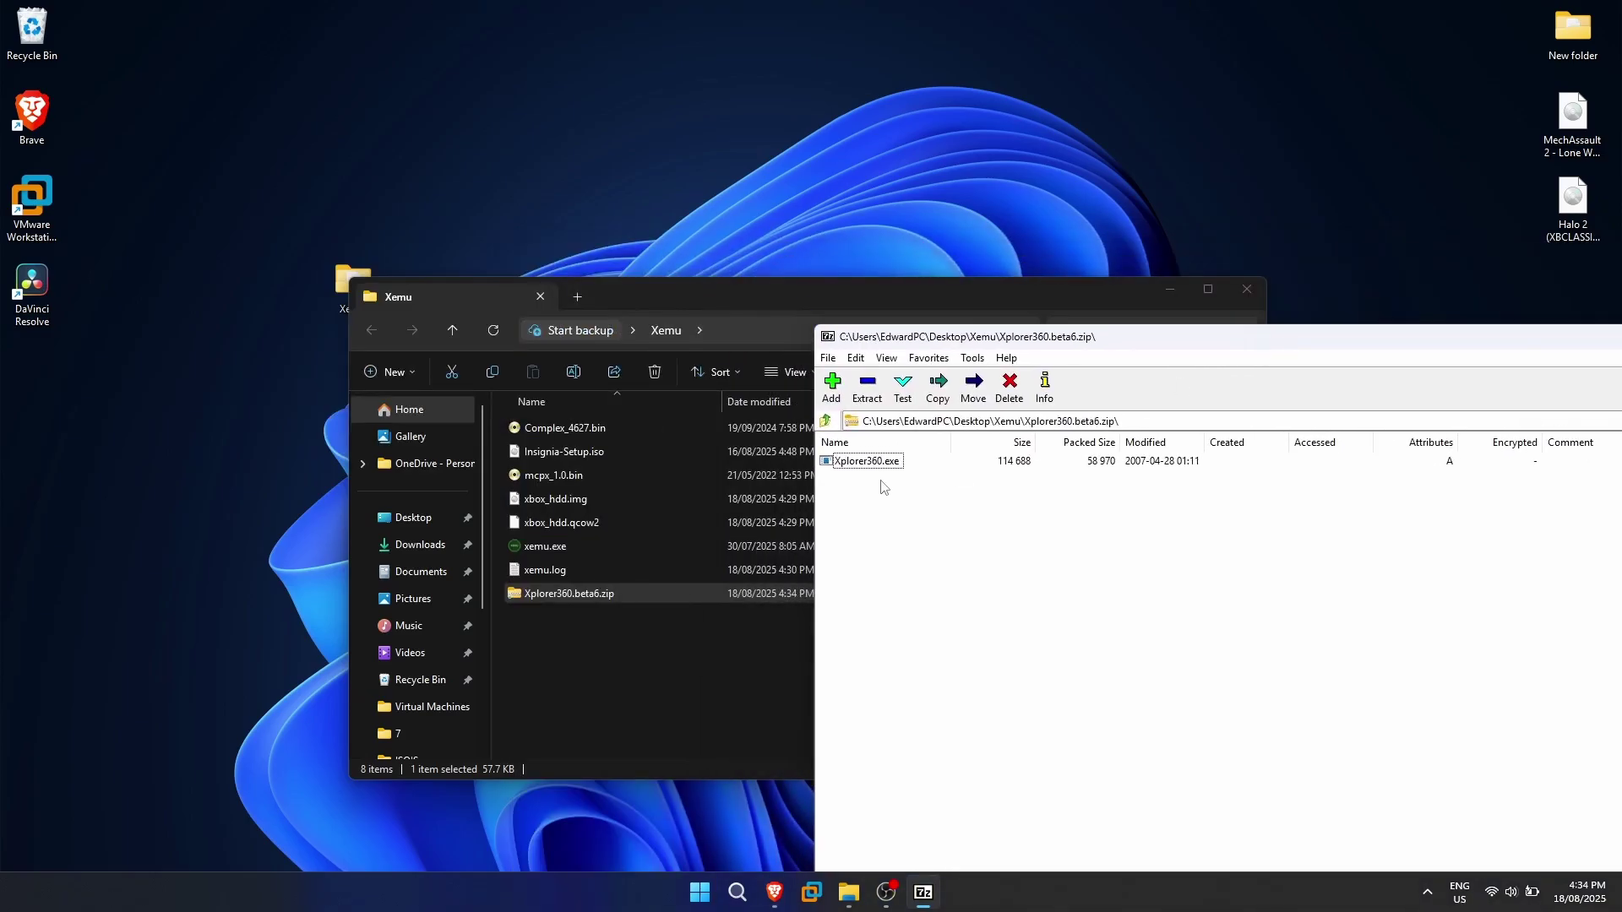
pyautogui.moveTo(628, 668); pyautogui.dragTo(628, 668)
pyautogui.click(1297, 84)
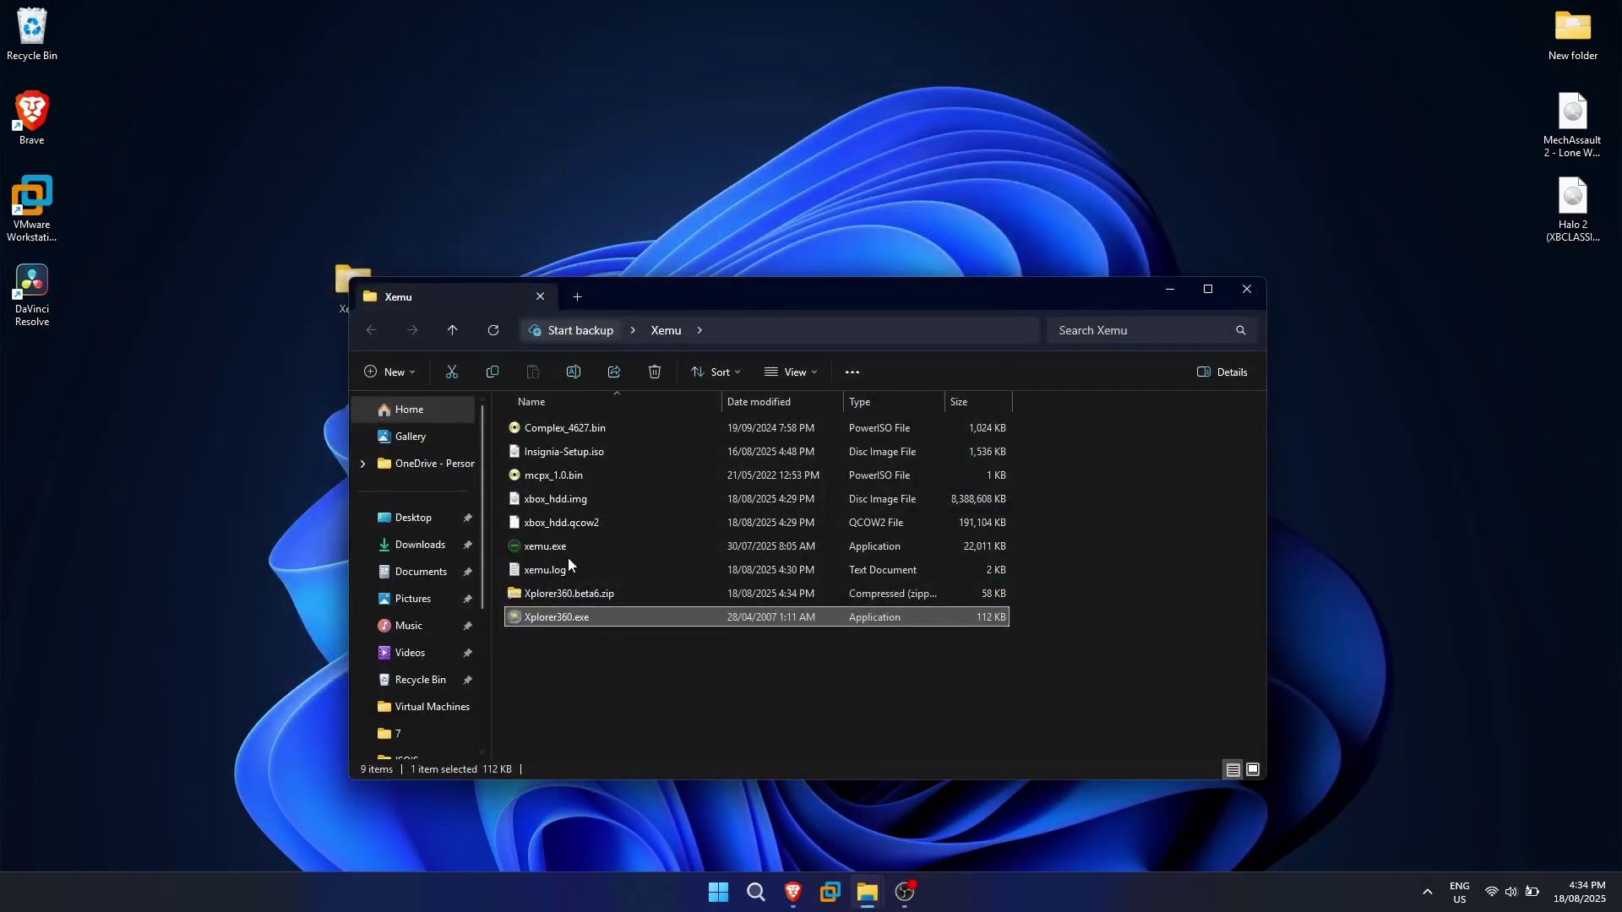
# Step: Permanently delete Xplorer360.beta6.zip from the Xemu folder and launch Xplorer360.exe
pyautogui.hotkey('shift', 'Delete')
pyautogui.press('Return')
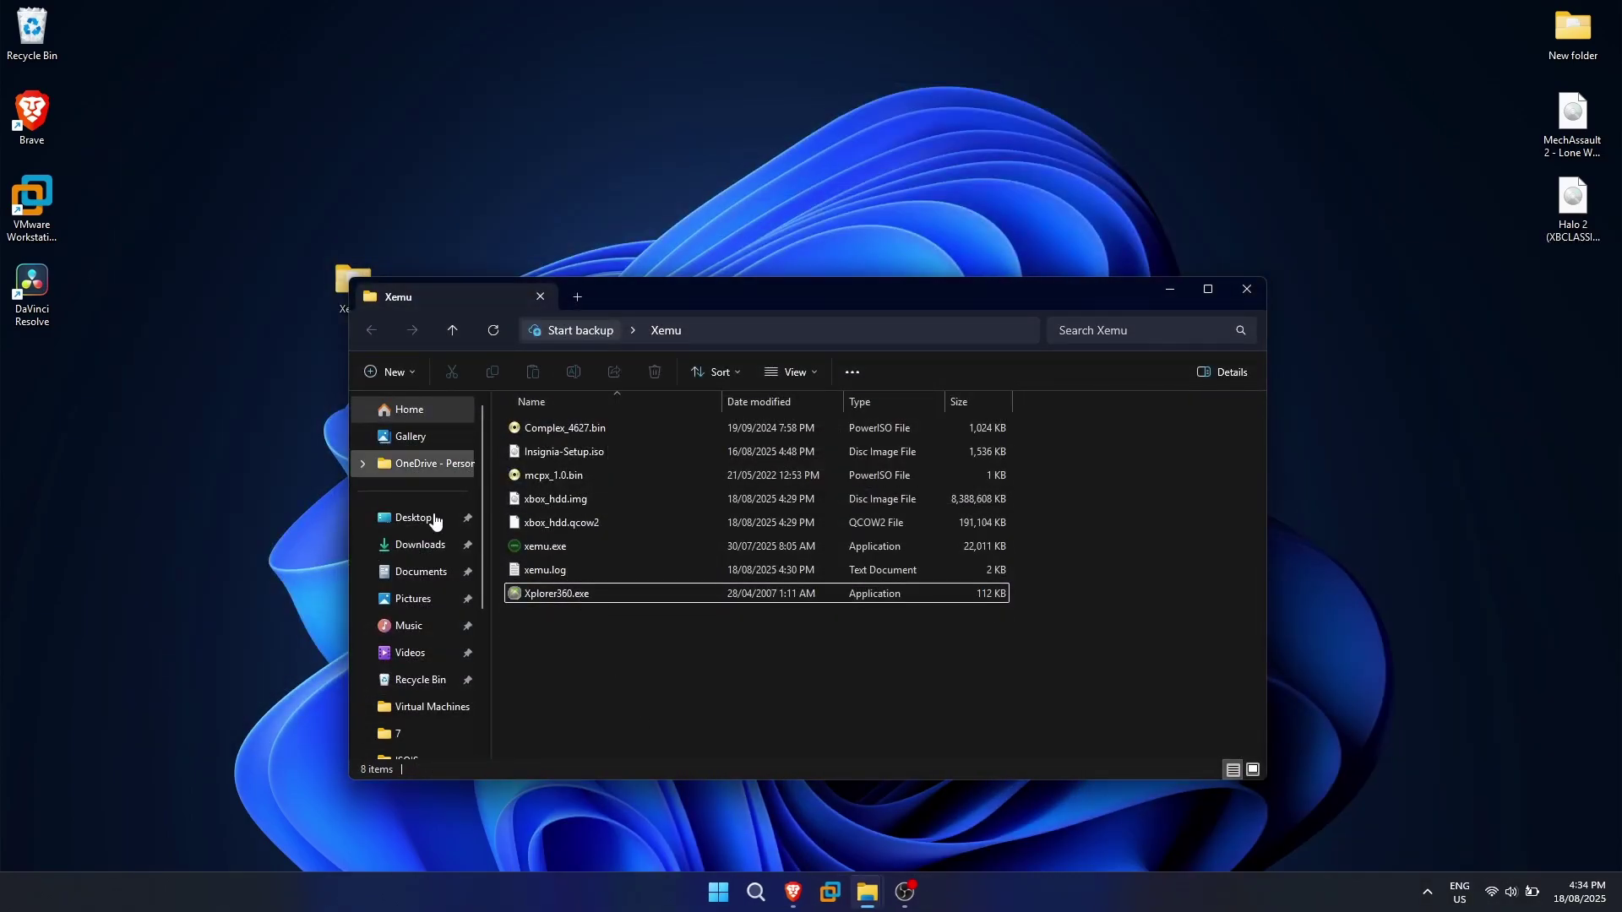
pyautogui.doubleClick(557, 594)
# Step: Extract msvcr71.dll from msvcr71.zip into the Xemu folder, relaunch Xplorer360.exe and close the folder and archive windows
pyautogui.moveTo(845, 407); pyautogui.dragTo(1117, 553)
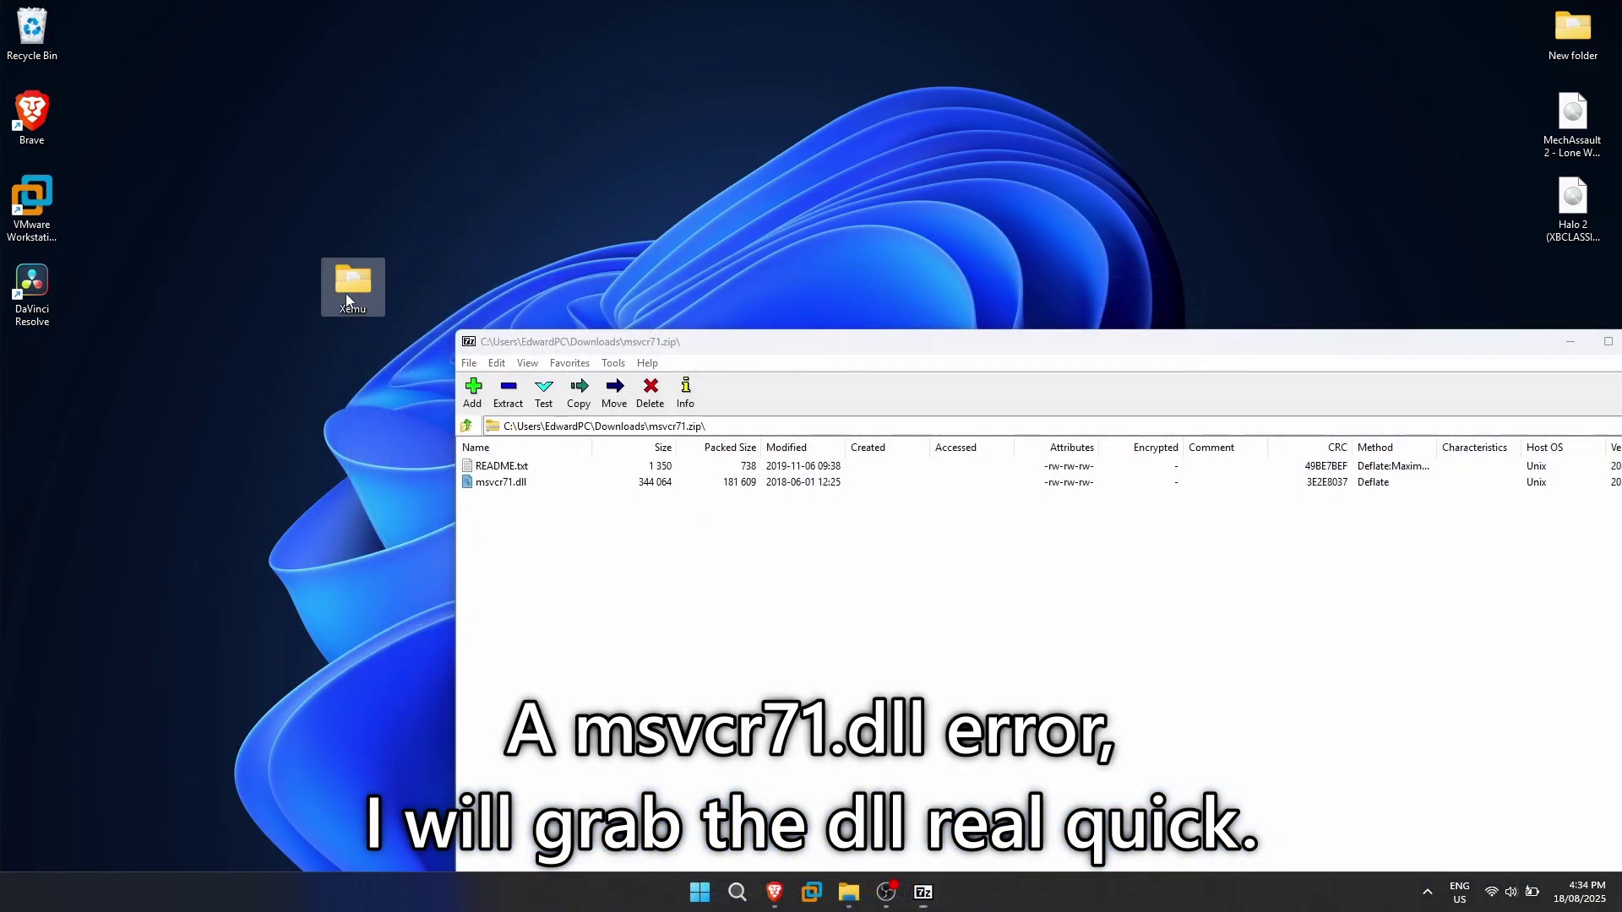
pyautogui.doubleClick(353, 285)
pyautogui.doubleClick(583, 636)
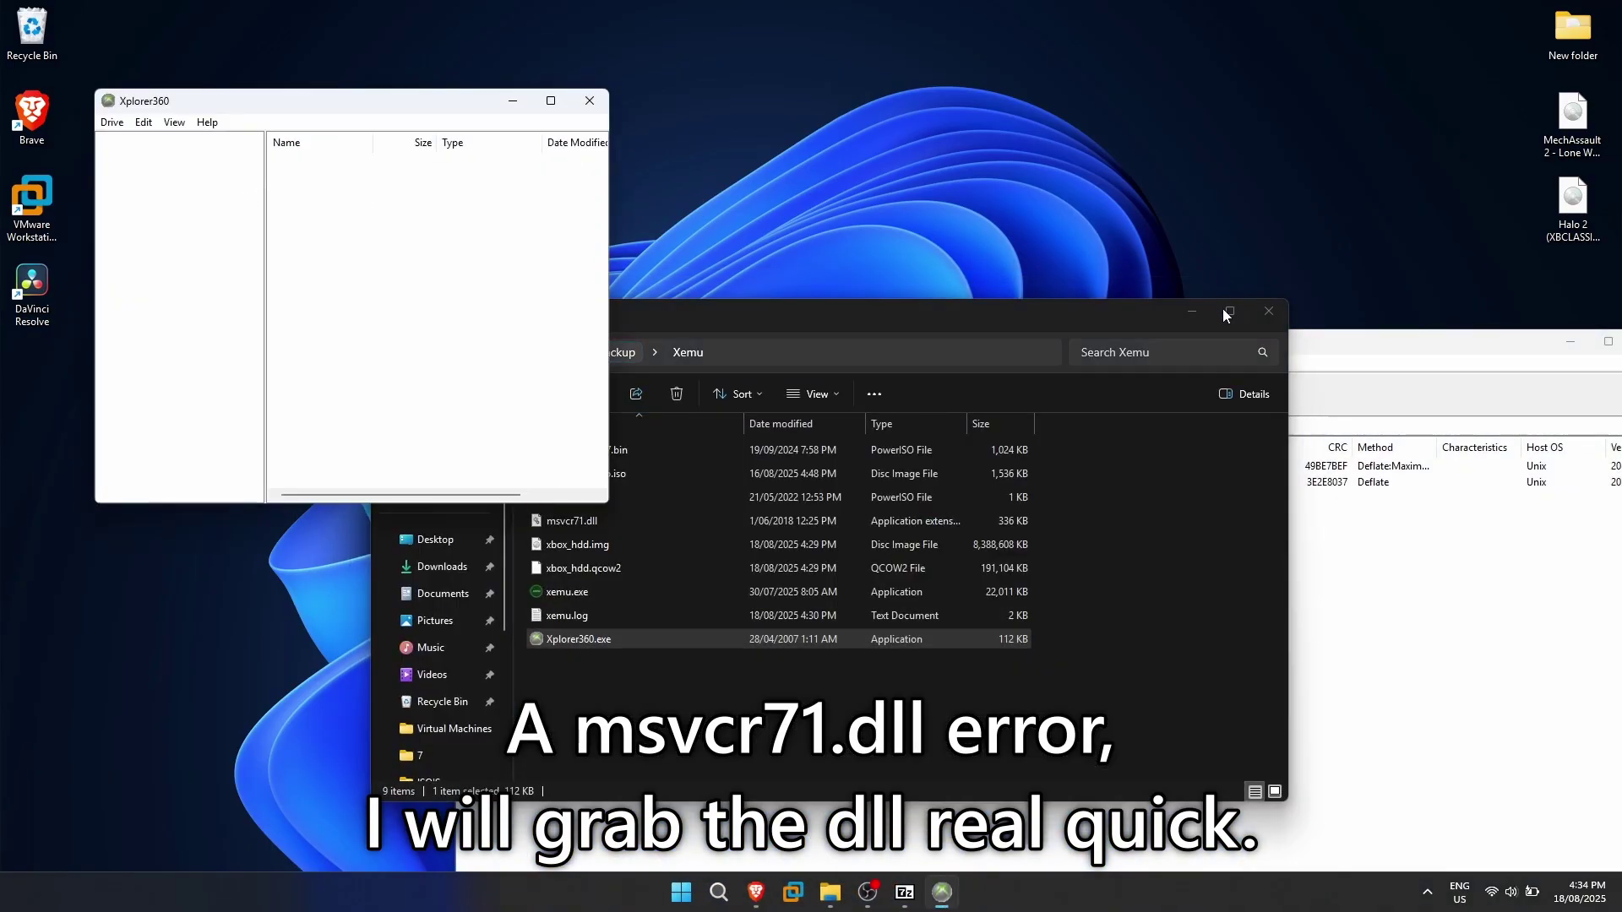
pyautogui.click(1255, 312)
pyautogui.moveTo(1404, 346); pyautogui.dragTo(1062, 256)
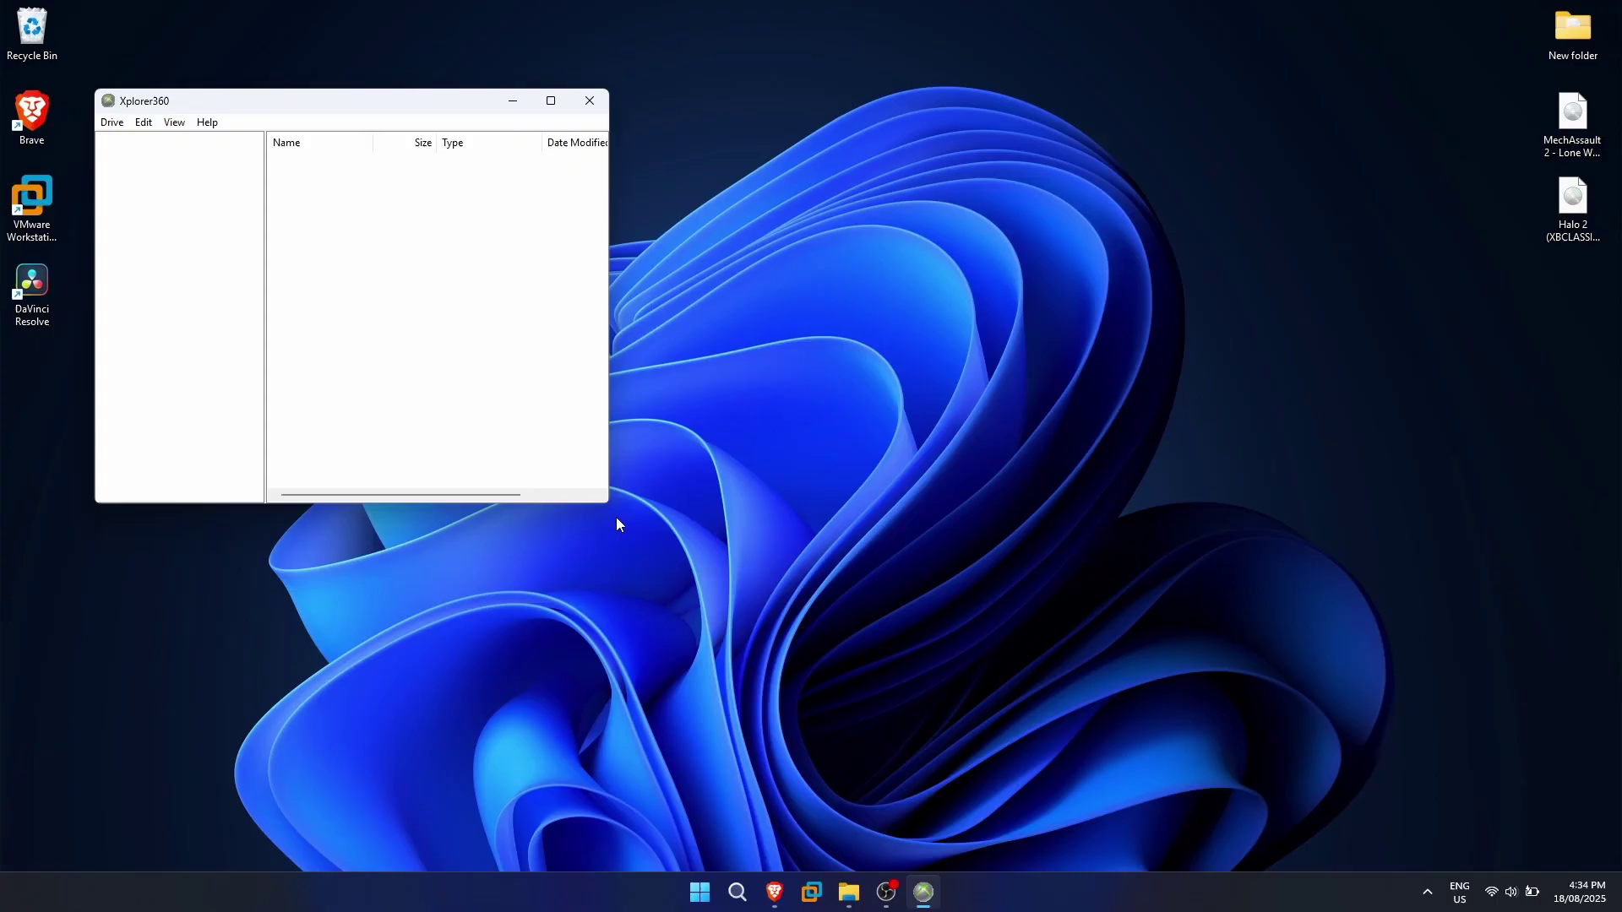
# Step: Enlarge the Xplorer360 window, open the drive image xbox_hdd.img from the Xemu folder with all file types shown, and display Partition 3
pyautogui.moveTo(617, 525); pyautogui.dragTo(1260, 691)
pyautogui.hotkey('alt', 'space')
pyautogui.moveTo(241, 111); pyautogui.dragTo(389, 200)
pyautogui.click(260, 210)
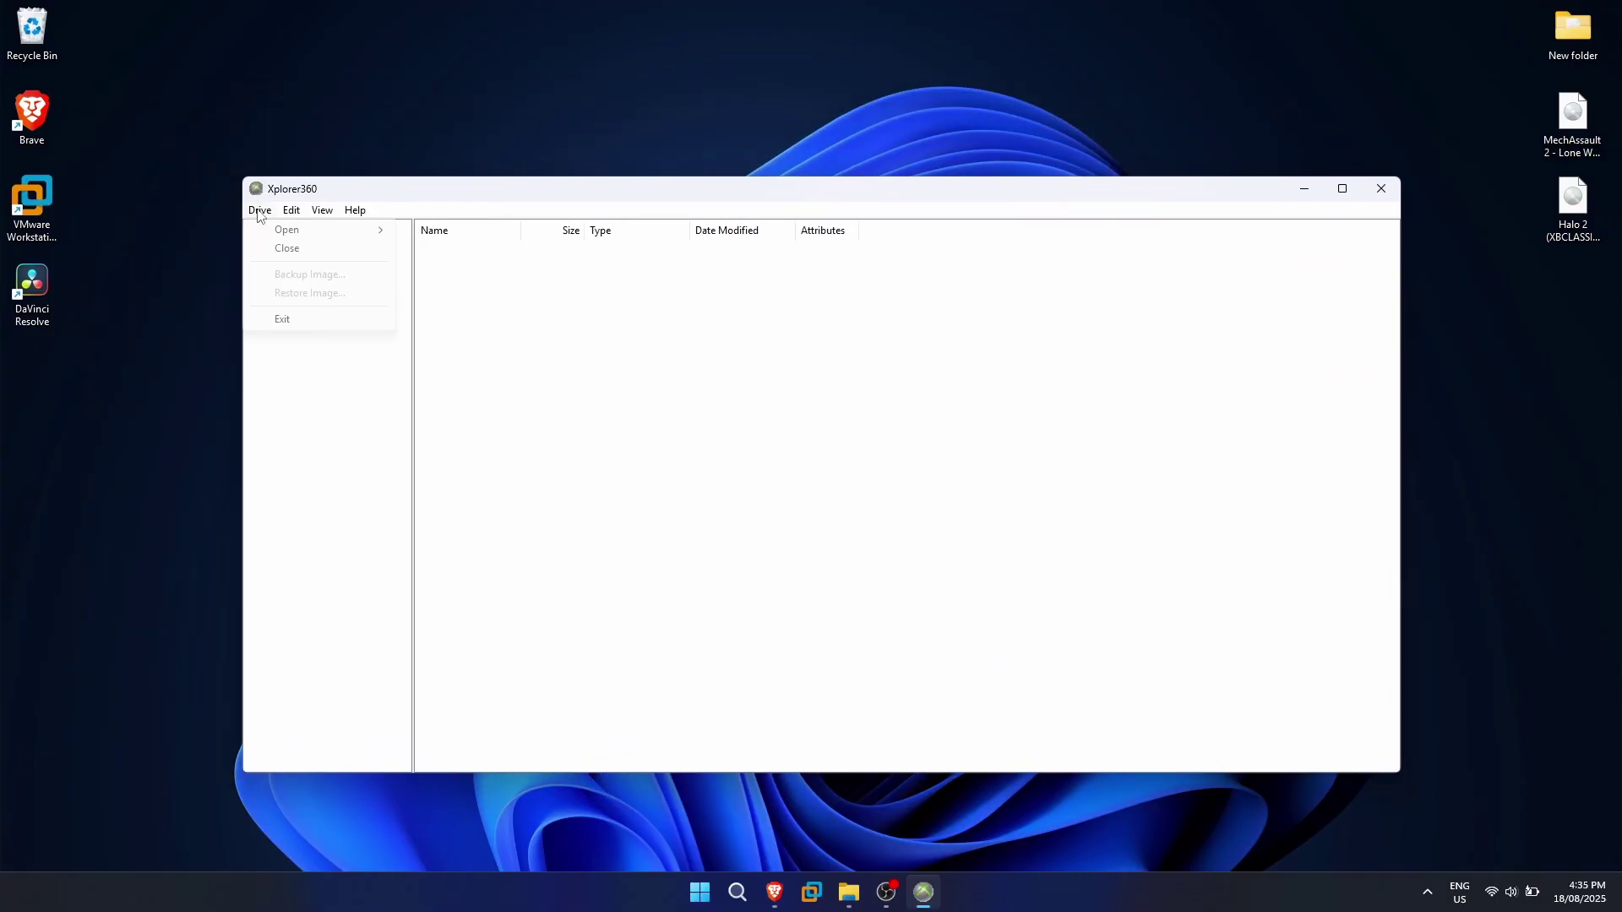
pyautogui.click(427, 230)
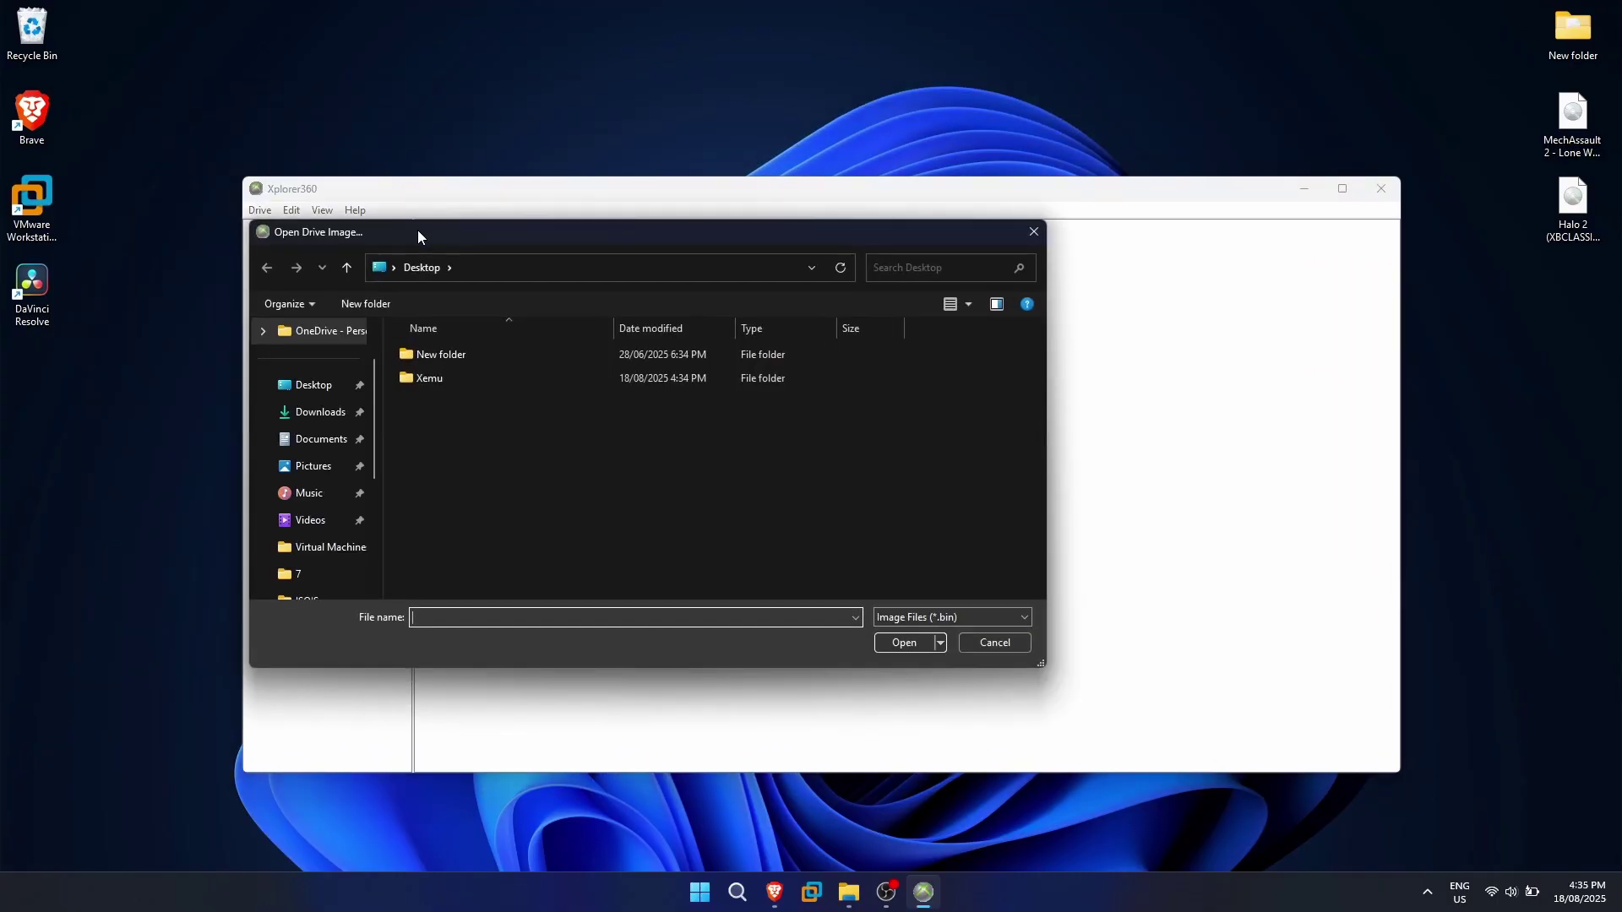
pyautogui.doubleClick(427, 377)
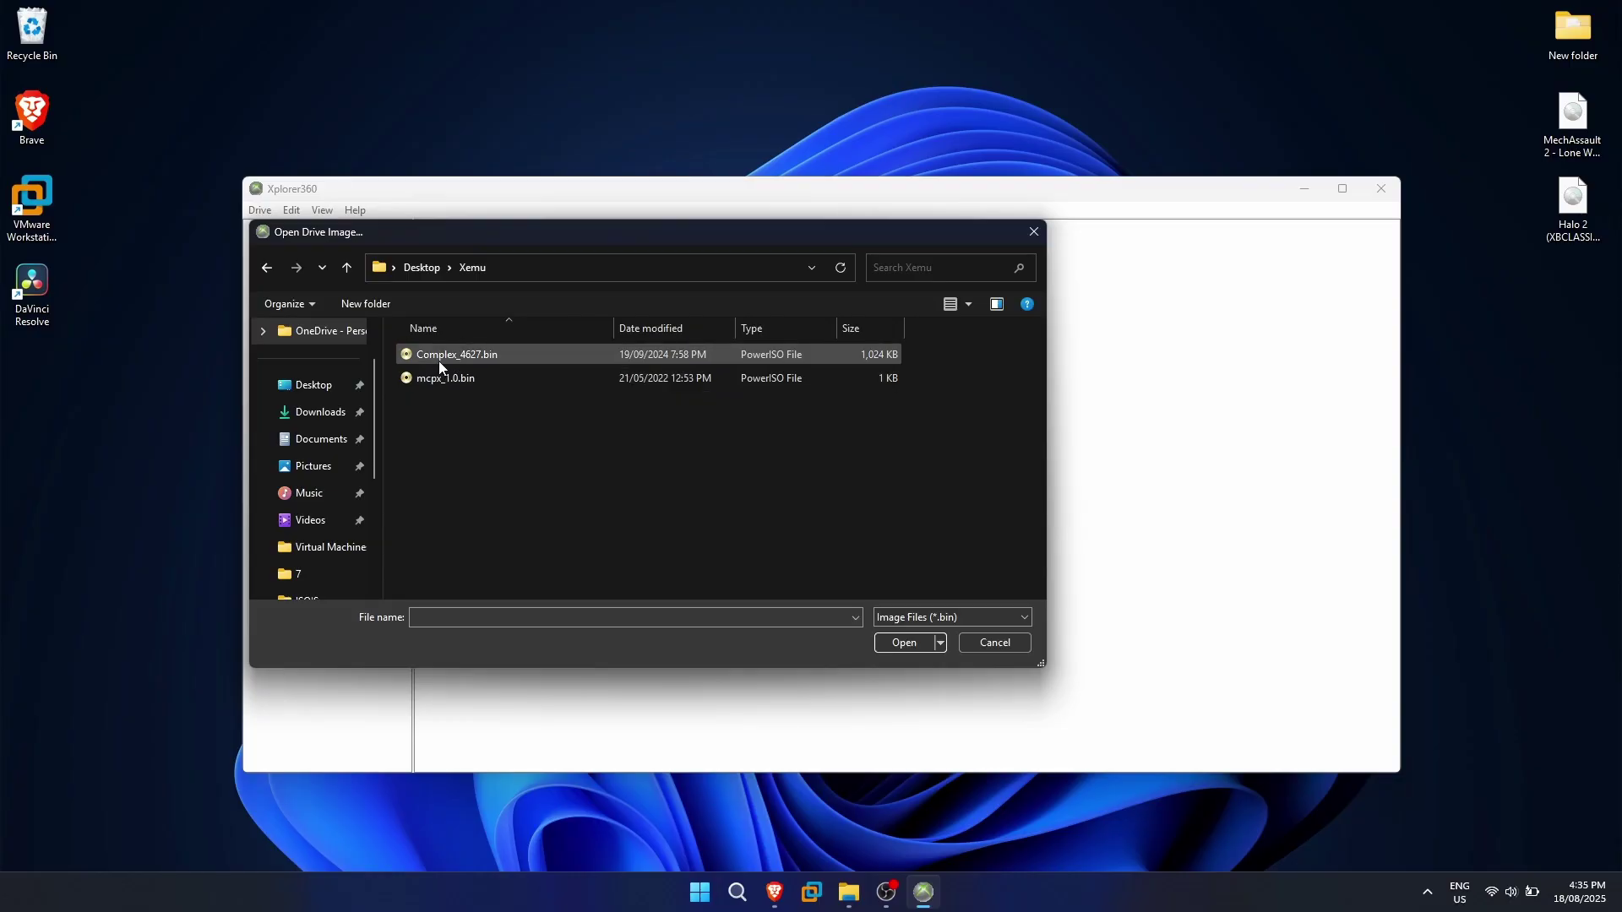
pyautogui.click(903, 621)
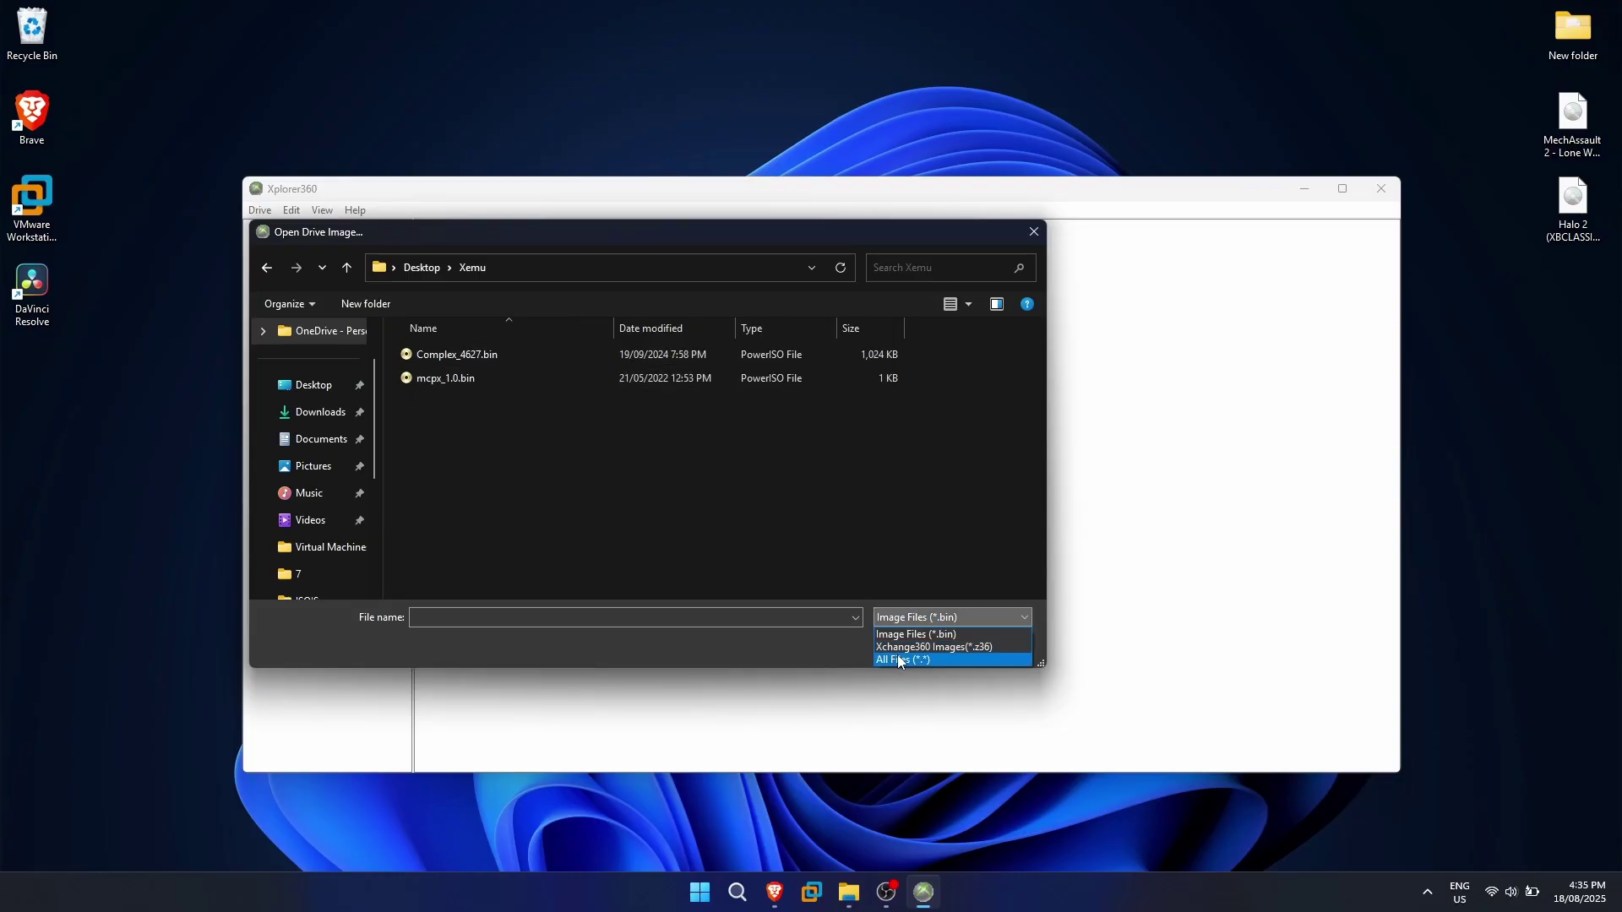
pyautogui.click(905, 661)
pyautogui.doubleClick(470, 451)
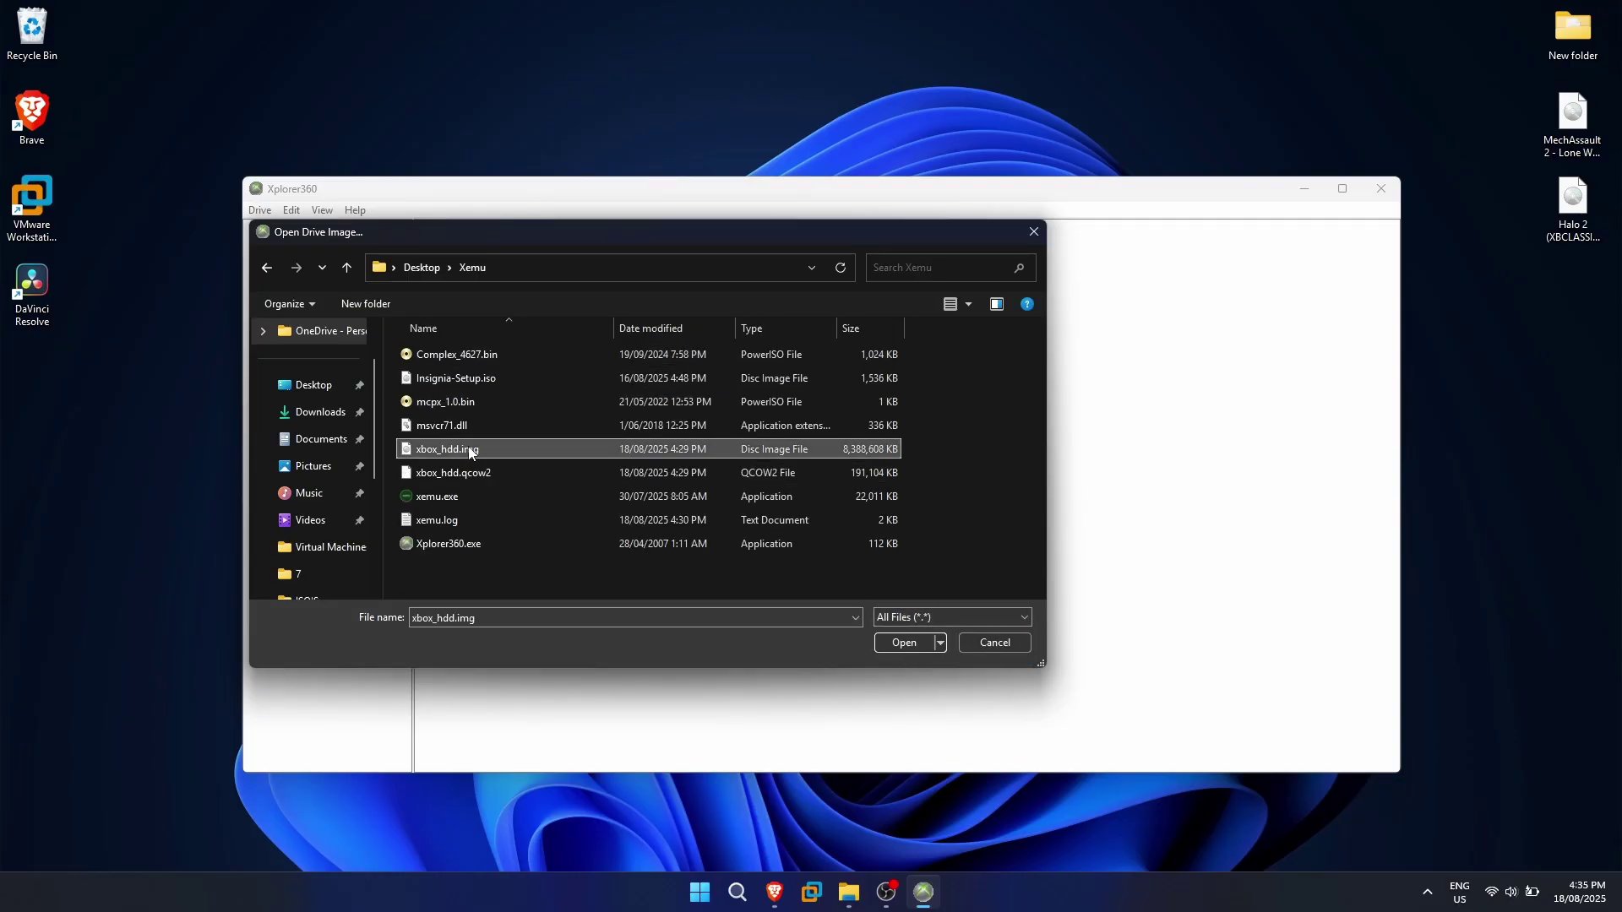
pyautogui.click(296, 273)
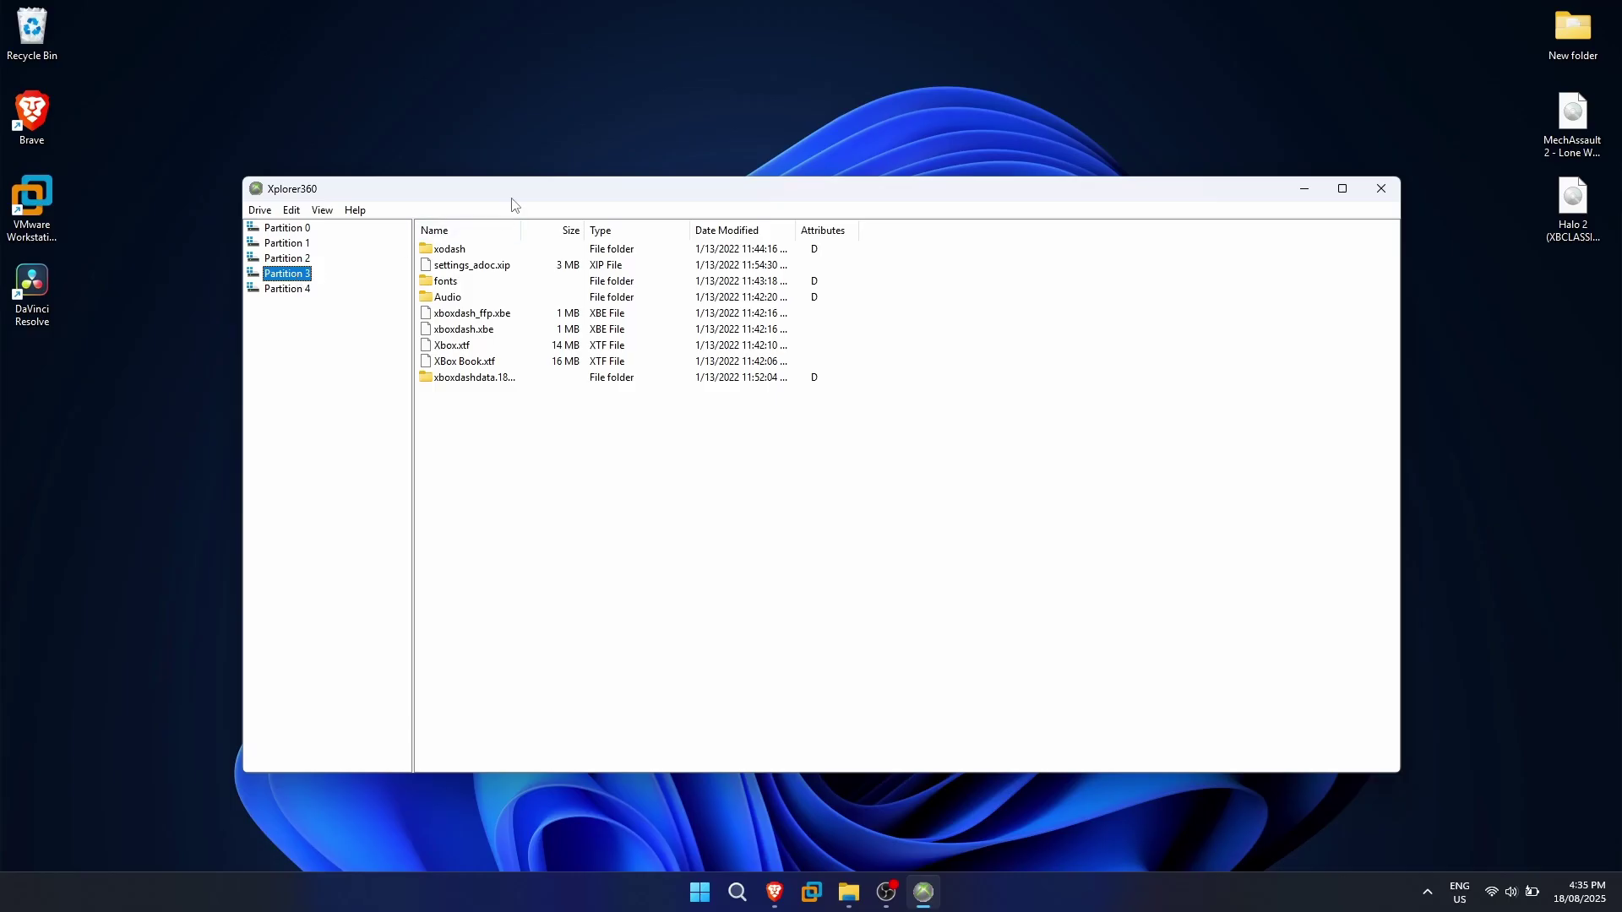
# Step: Open XboxDashboard5960.zip from the Downloads folder in 7-Zip and arrange it side by side with Xplorer360
pyautogui.moveTo(505, 199); pyautogui.dragTo(941, 210)
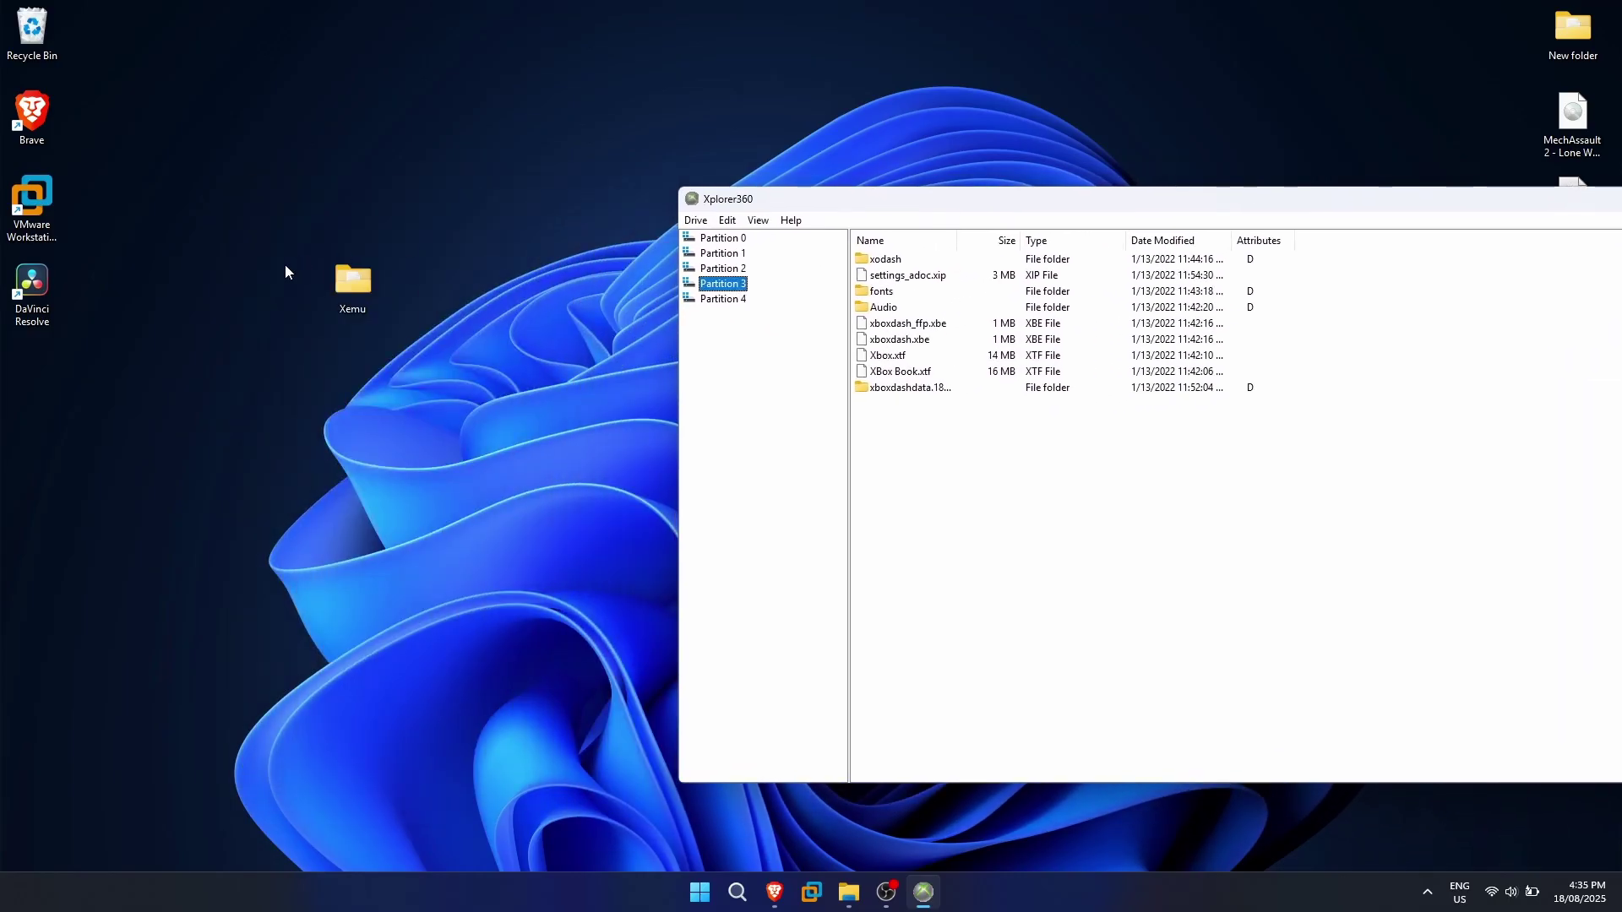
pyautogui.doubleClick(355, 288)
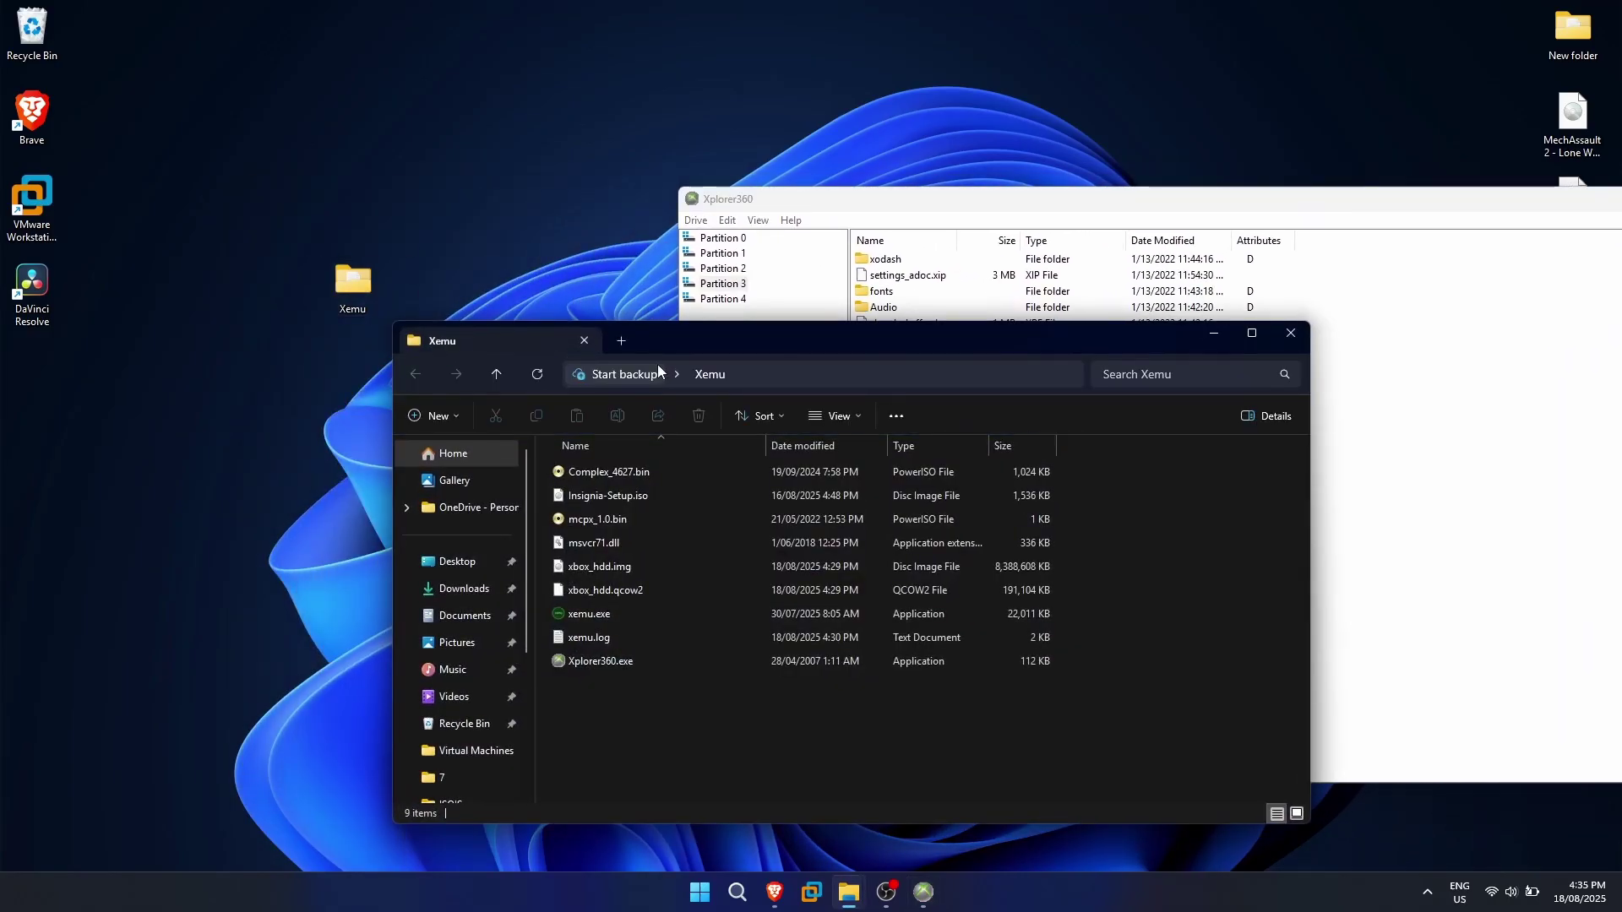
pyautogui.moveTo(749, 336); pyautogui.dragTo(434, 179)
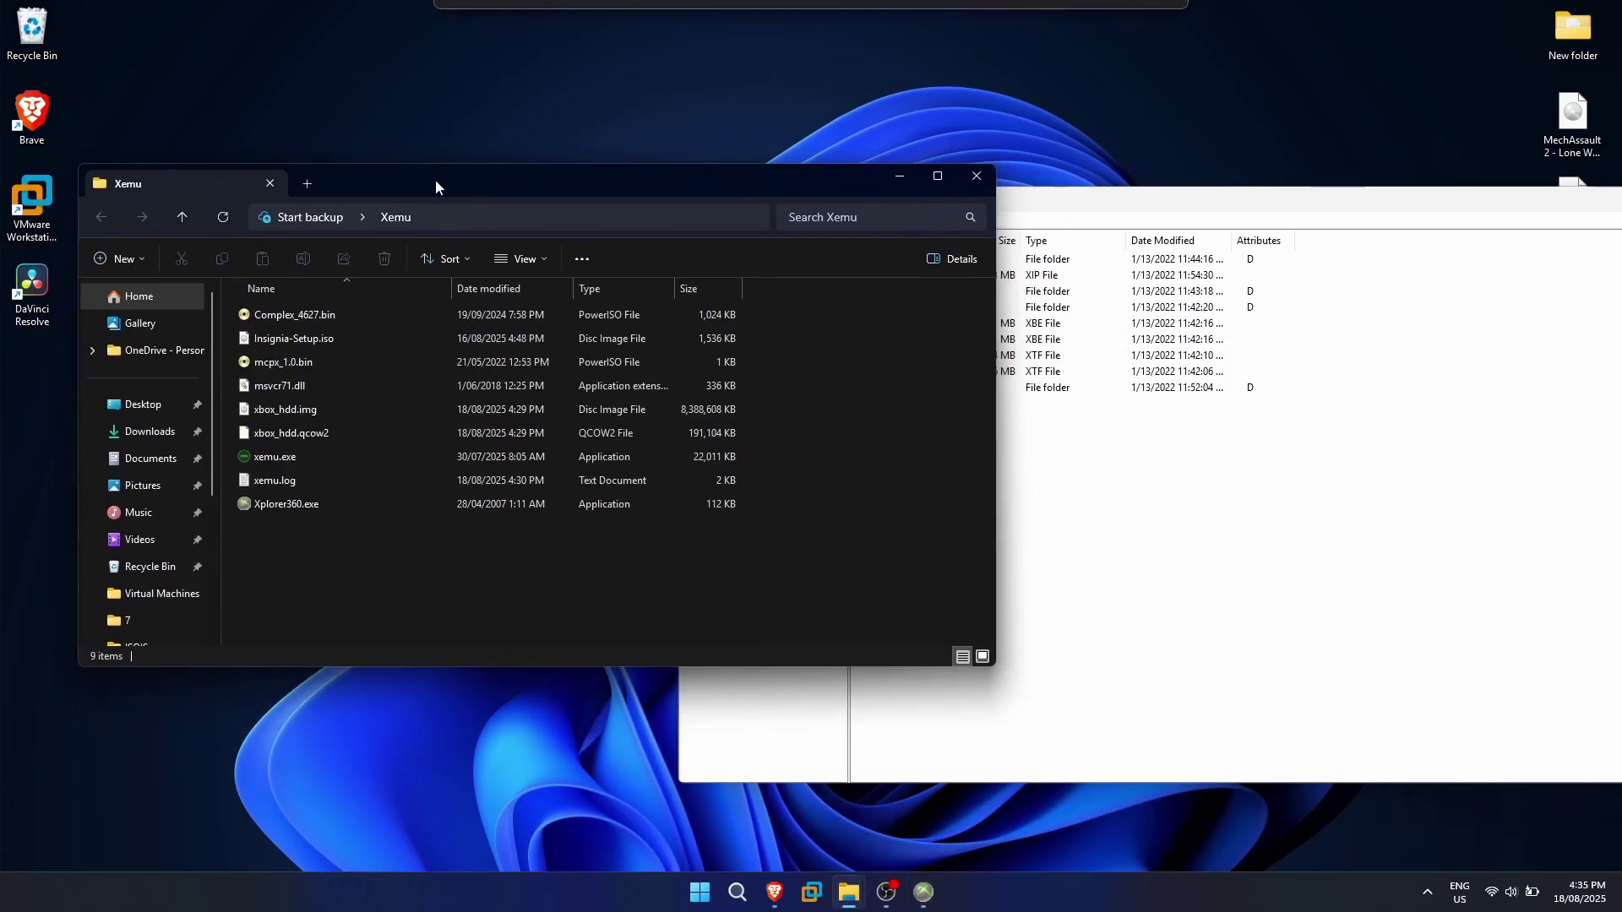
pyautogui.click(112, 436)
pyautogui.click(291, 363)
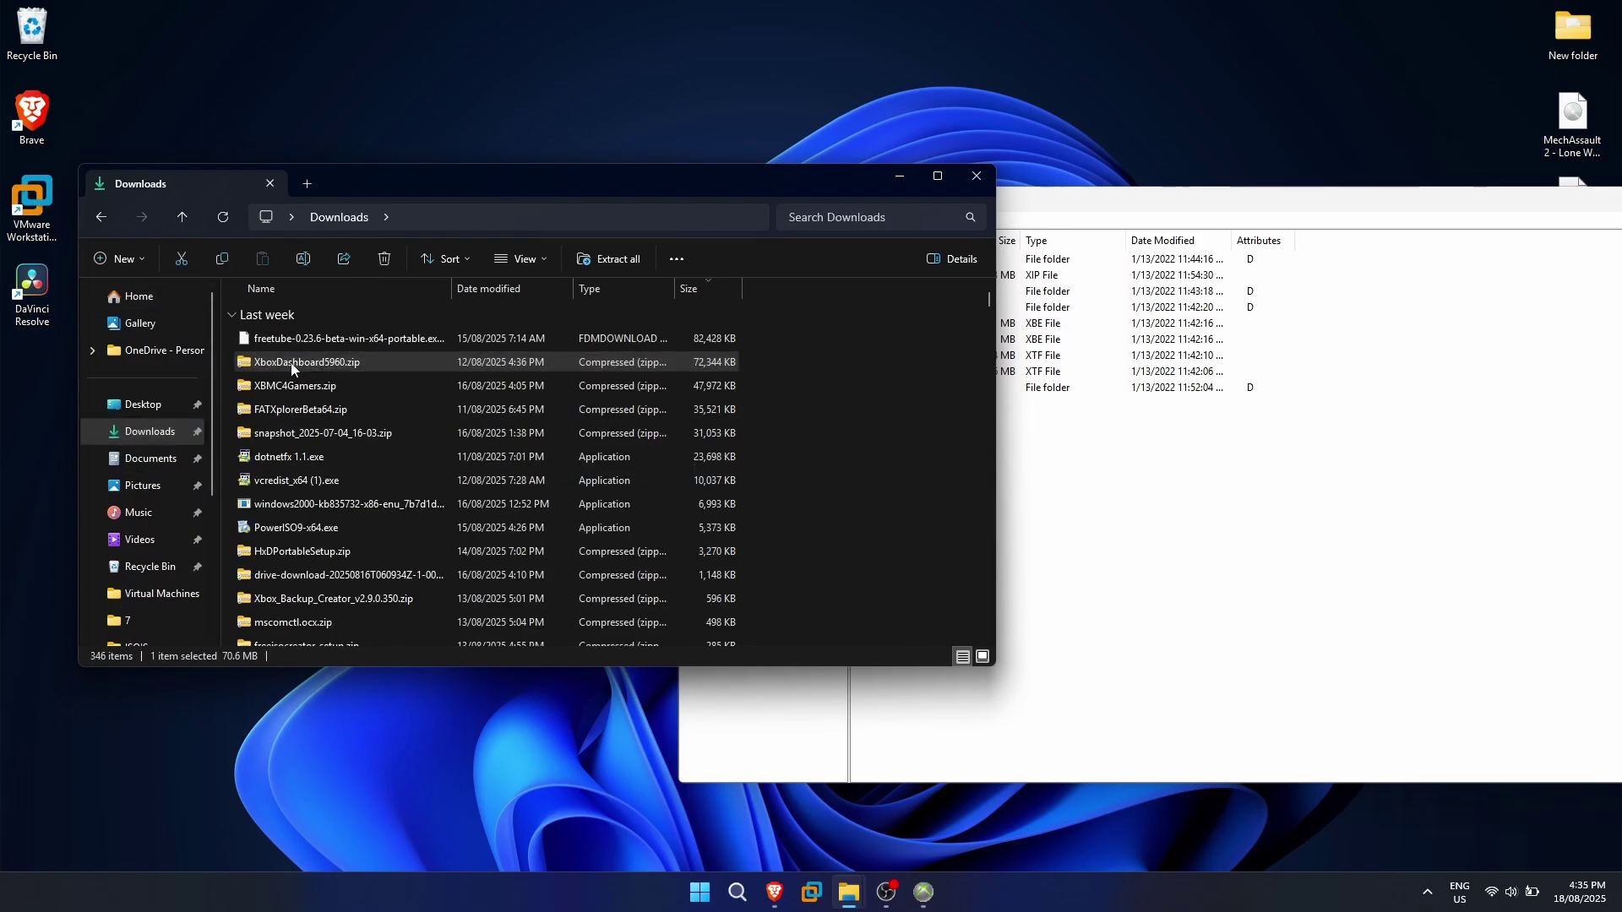
pyautogui.rightClick(291, 362)
pyautogui.click(389, 700)
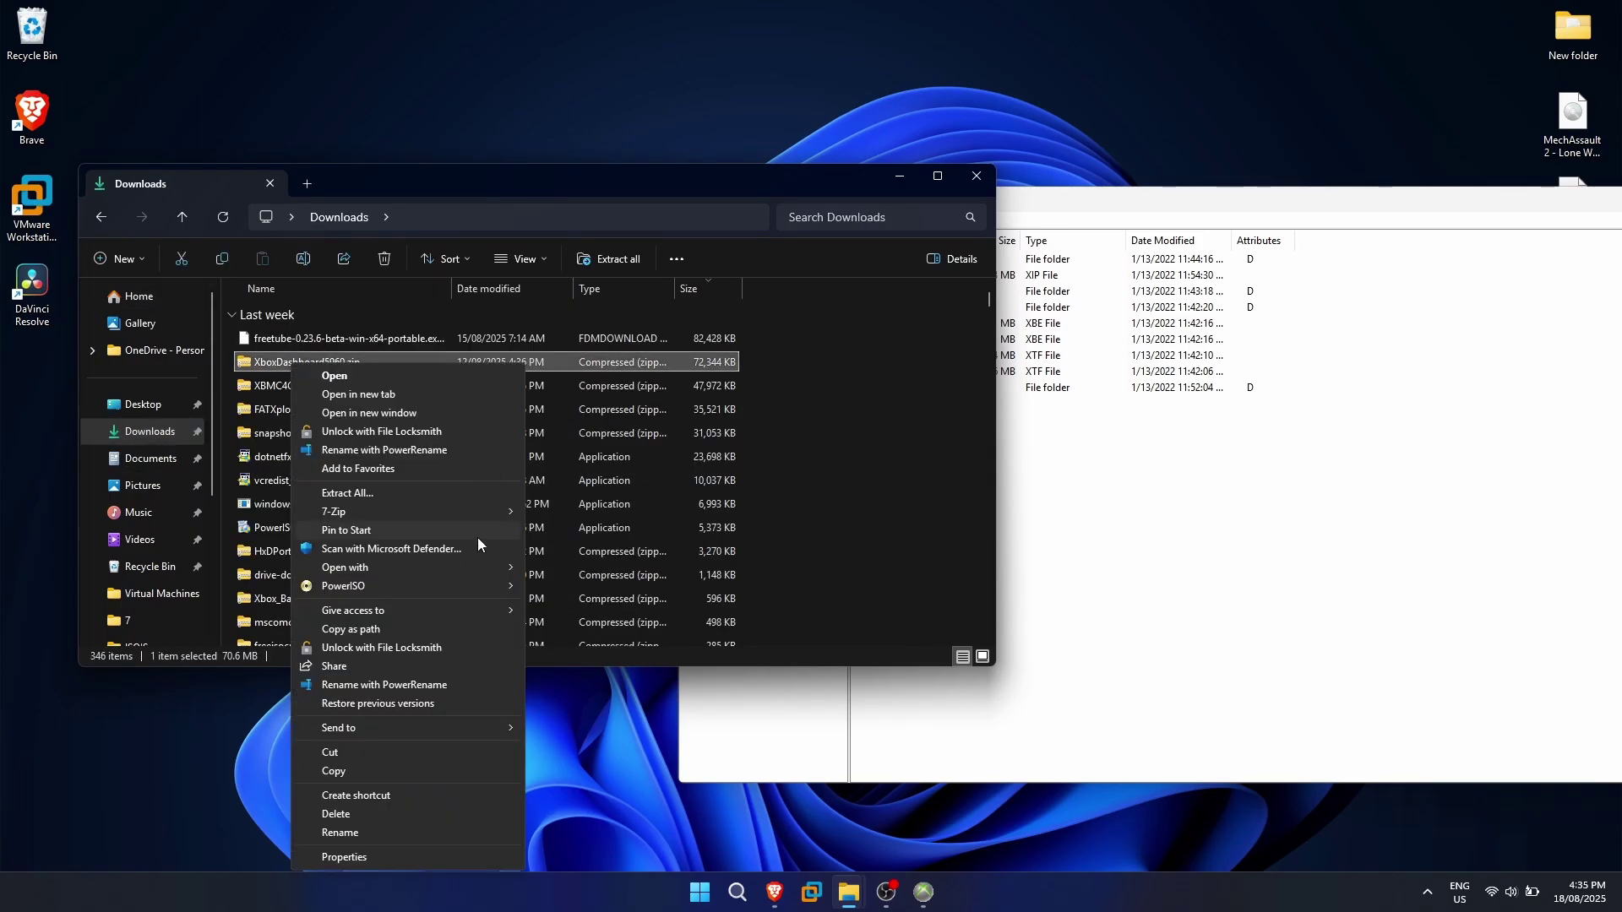
pyautogui.moveTo(492, 514)
pyautogui.click(571, 513)
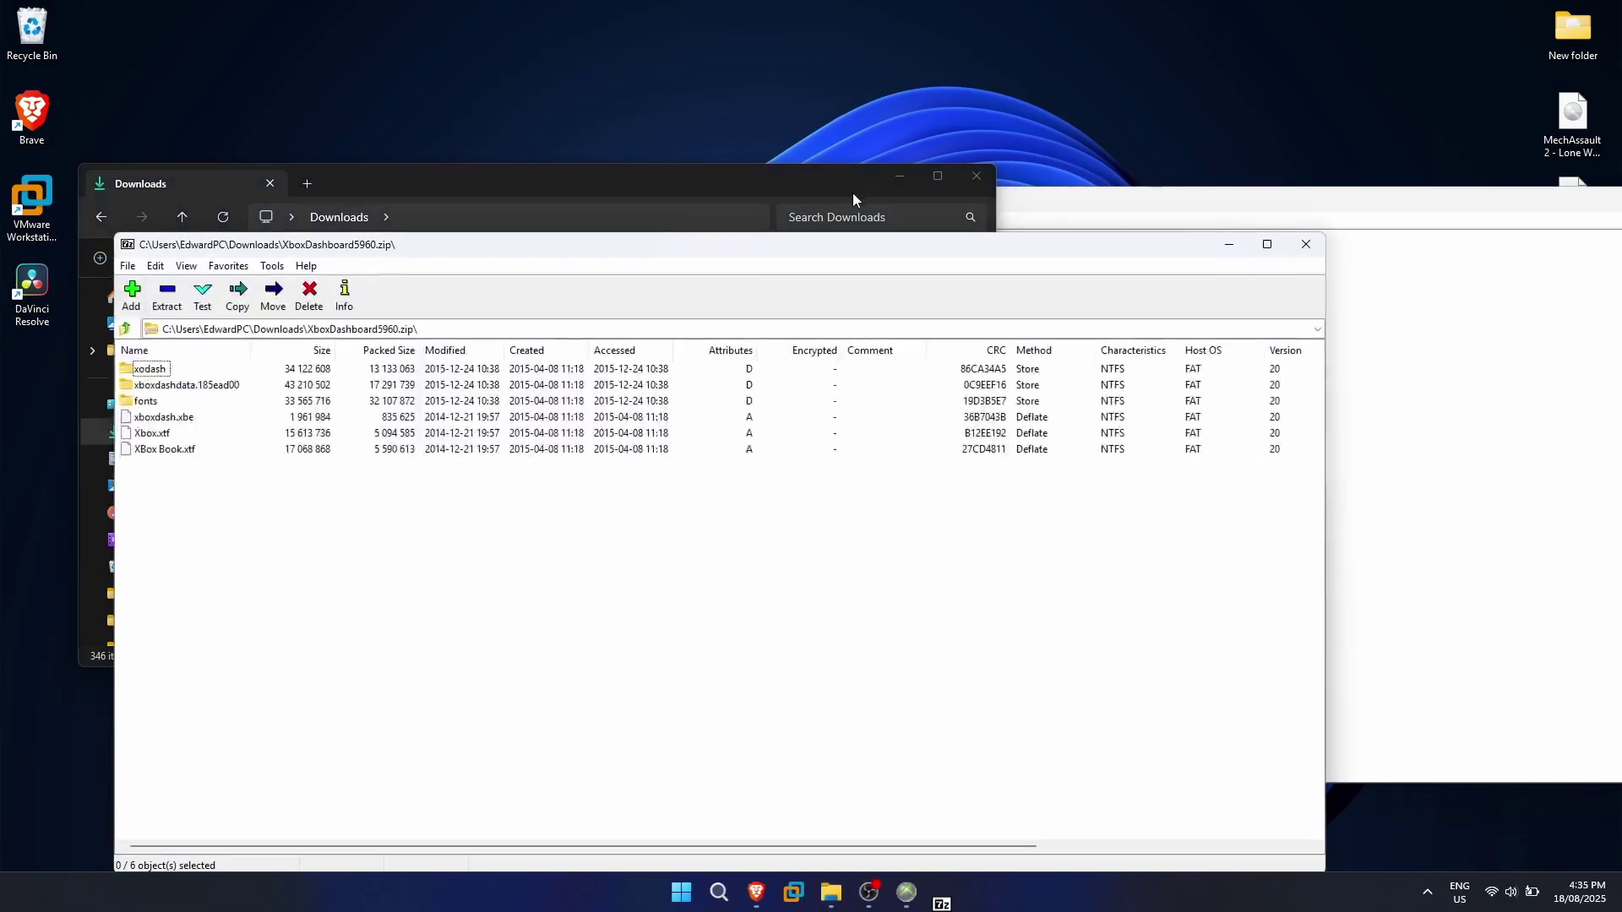
pyautogui.click(898, 177)
pyautogui.moveTo(583, 260); pyautogui.dragTo(1115, 511)
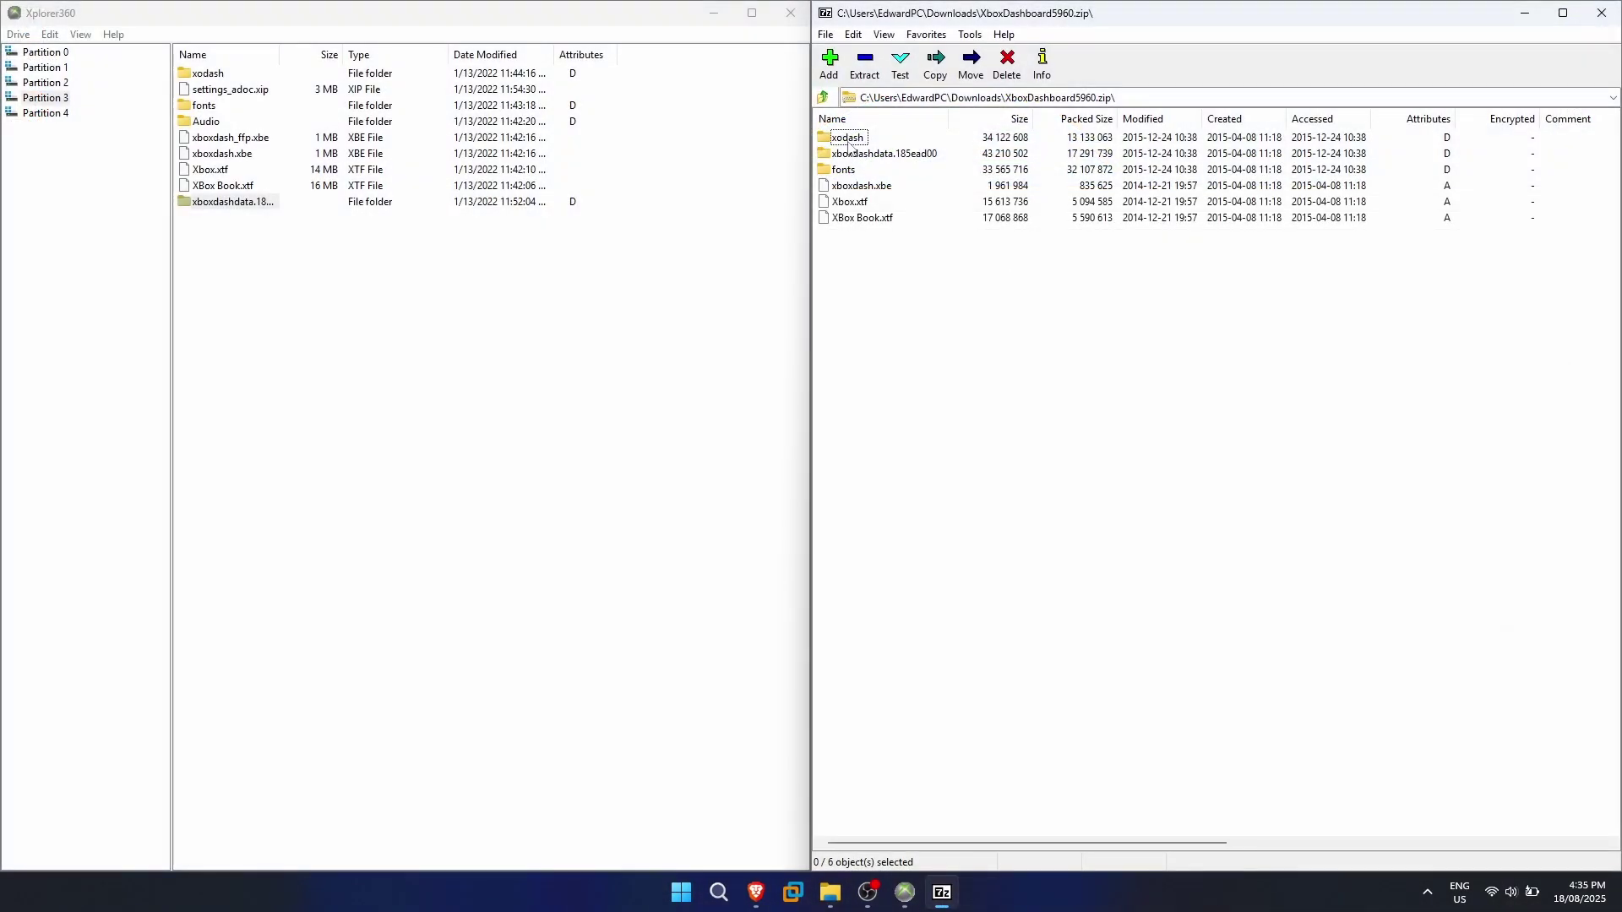
# Step: Replace the xodash and xboxdashdata folders in Partition 3 with xodash and xboxdashdata.185ead00 from XboxDashboard5960.zip
pyautogui.click(203, 74)
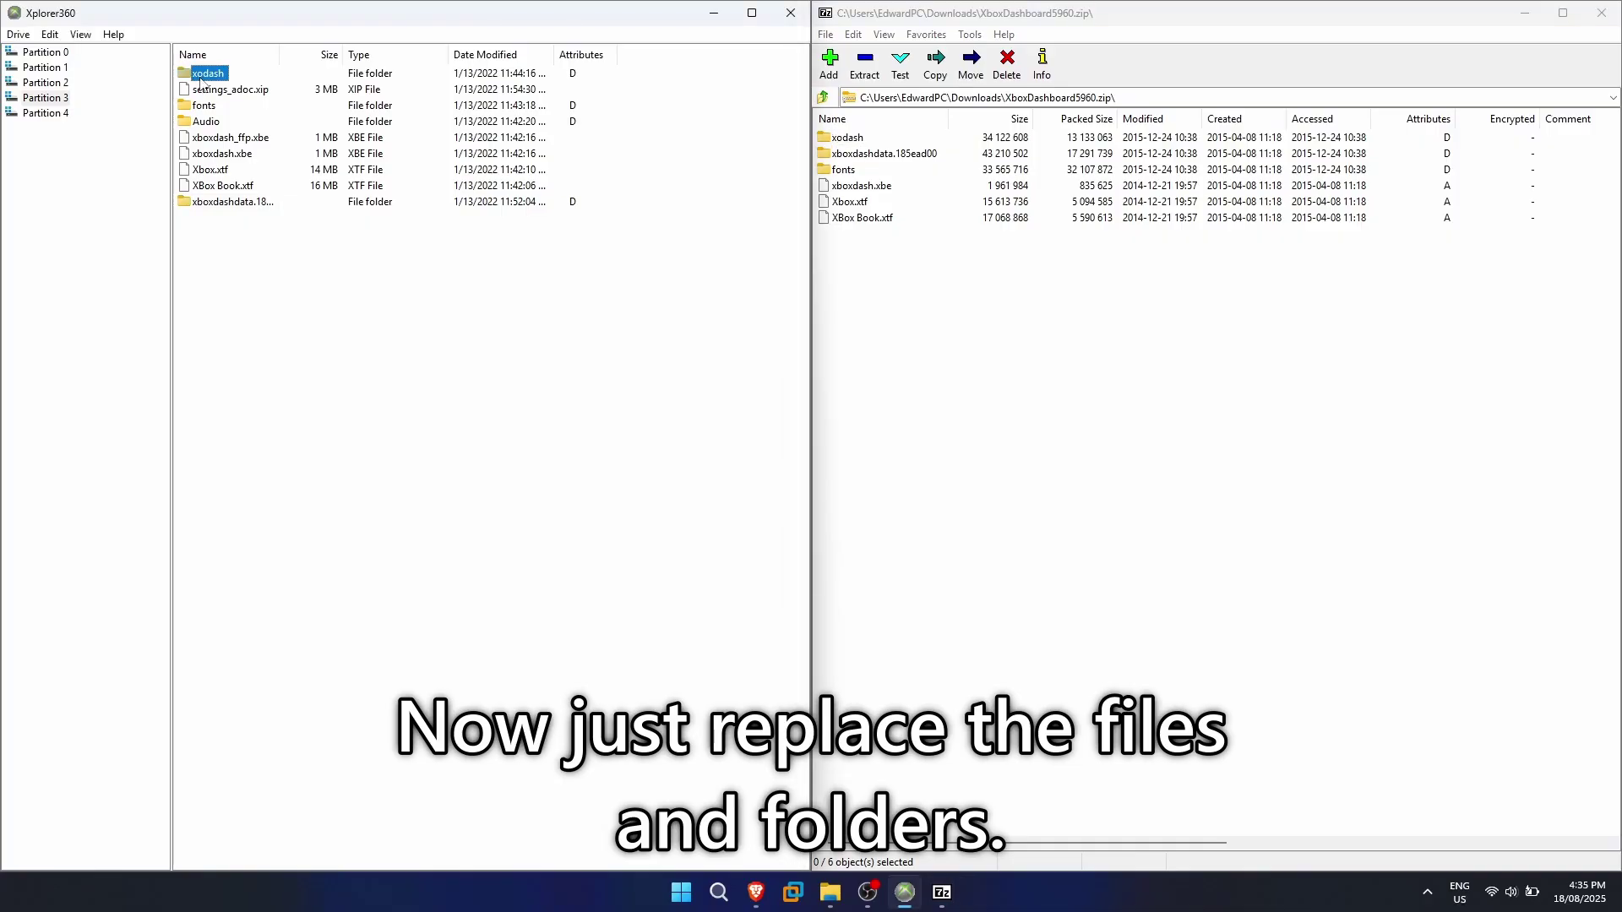
pyautogui.press('Delete')
pyautogui.press('Return')
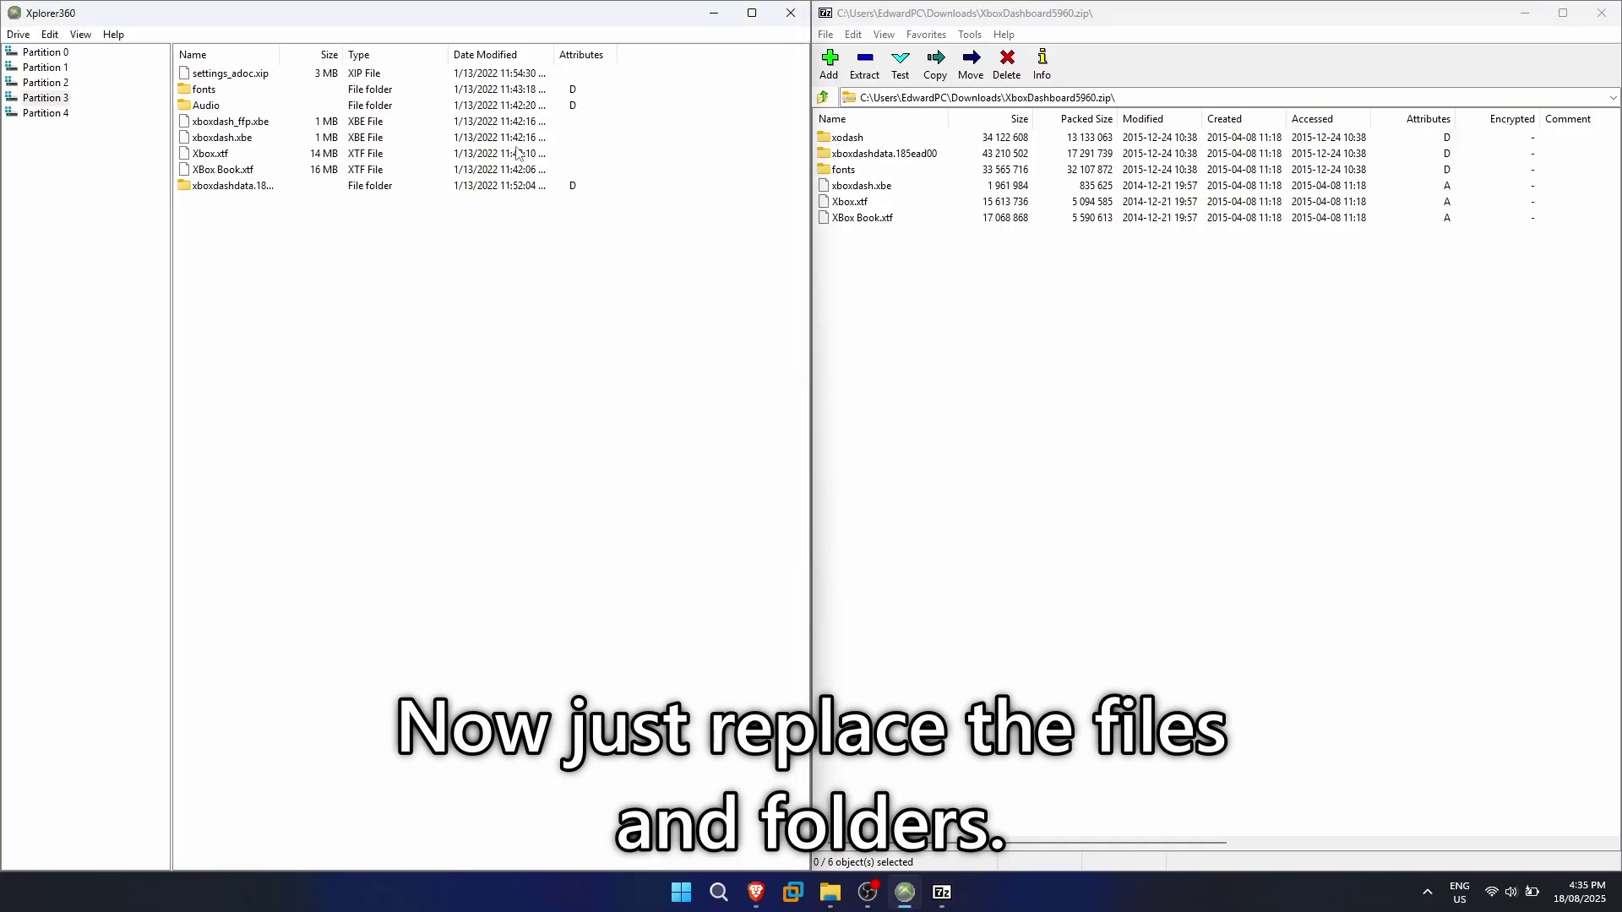
pyautogui.moveTo(839, 139); pyautogui.dragTo(714, 173)
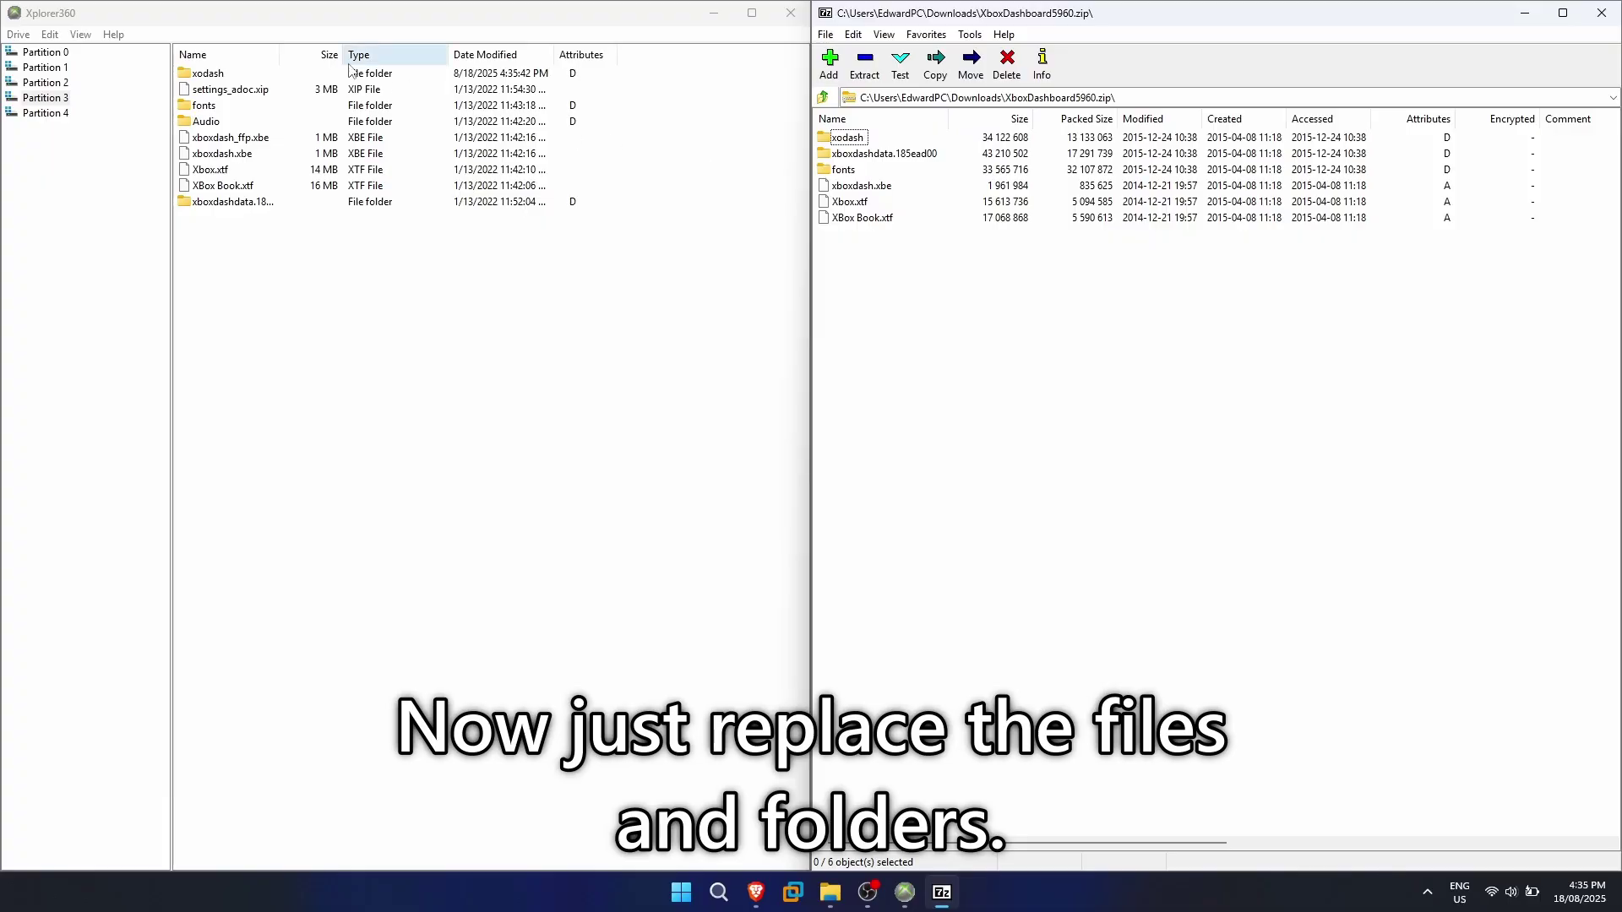
pyautogui.click(235, 203)
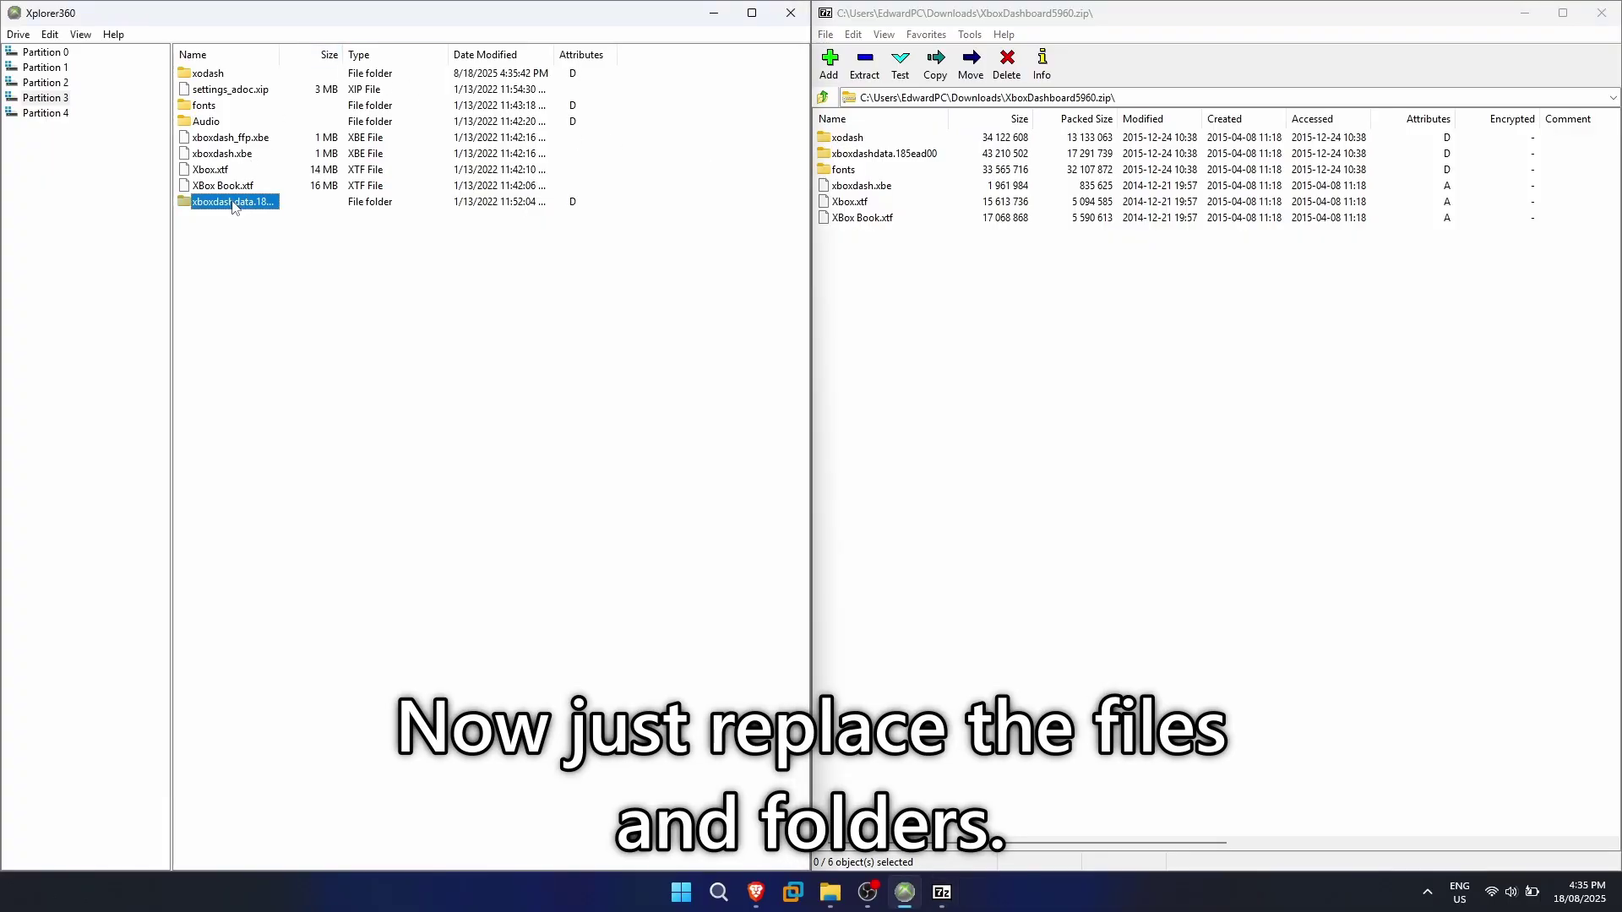
pyautogui.press('Delete')
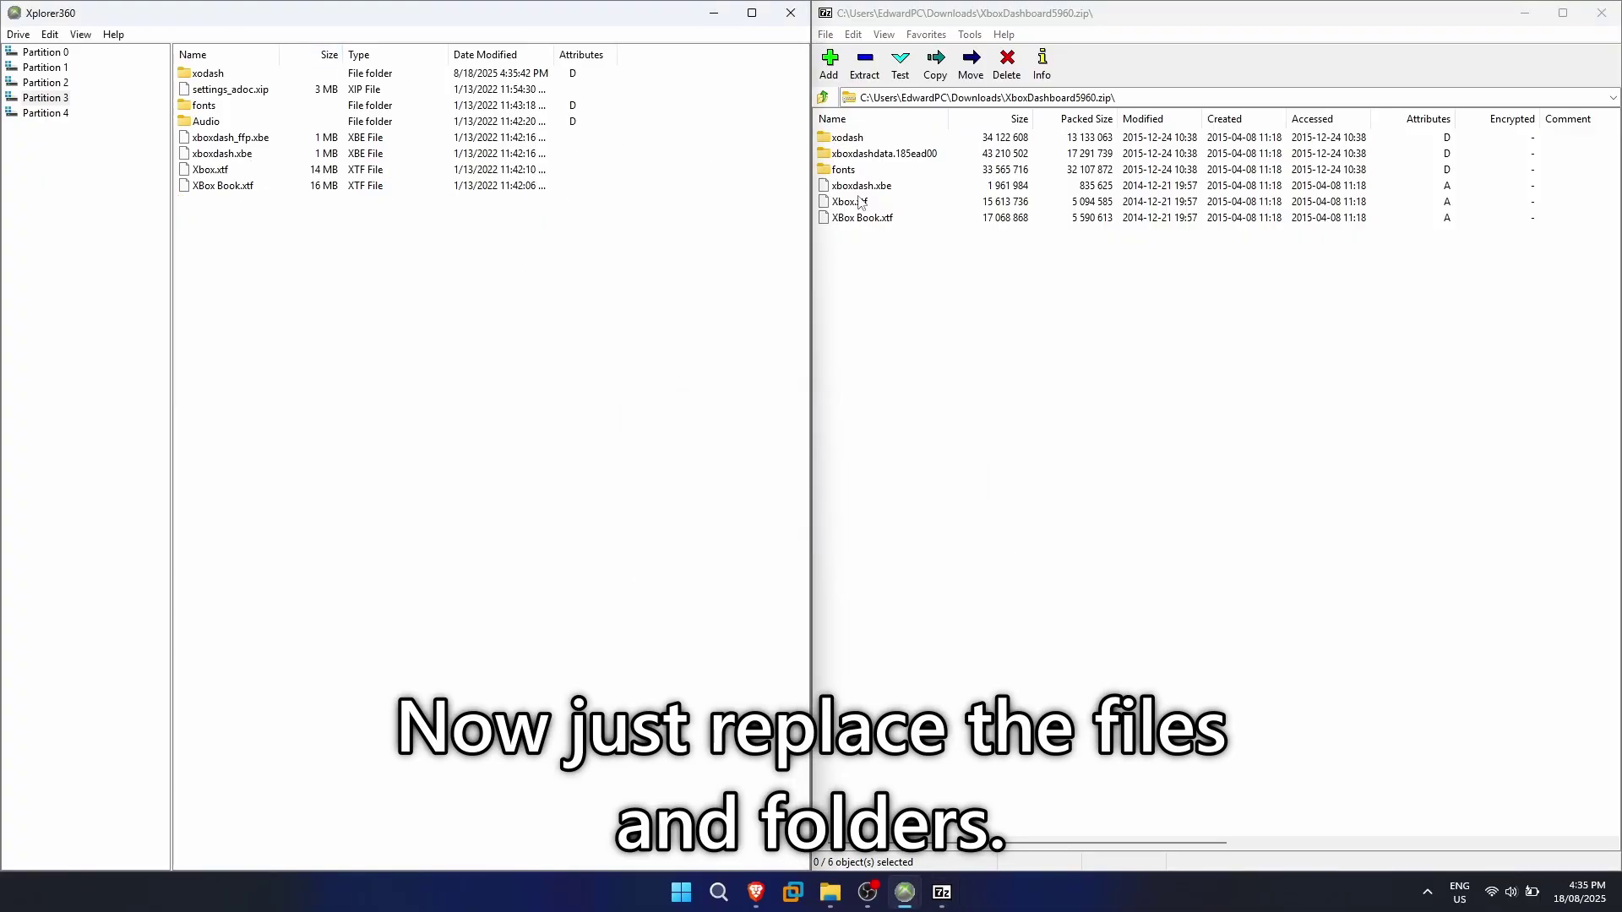
pyautogui.moveTo(861, 155); pyautogui.dragTo(570, 283)
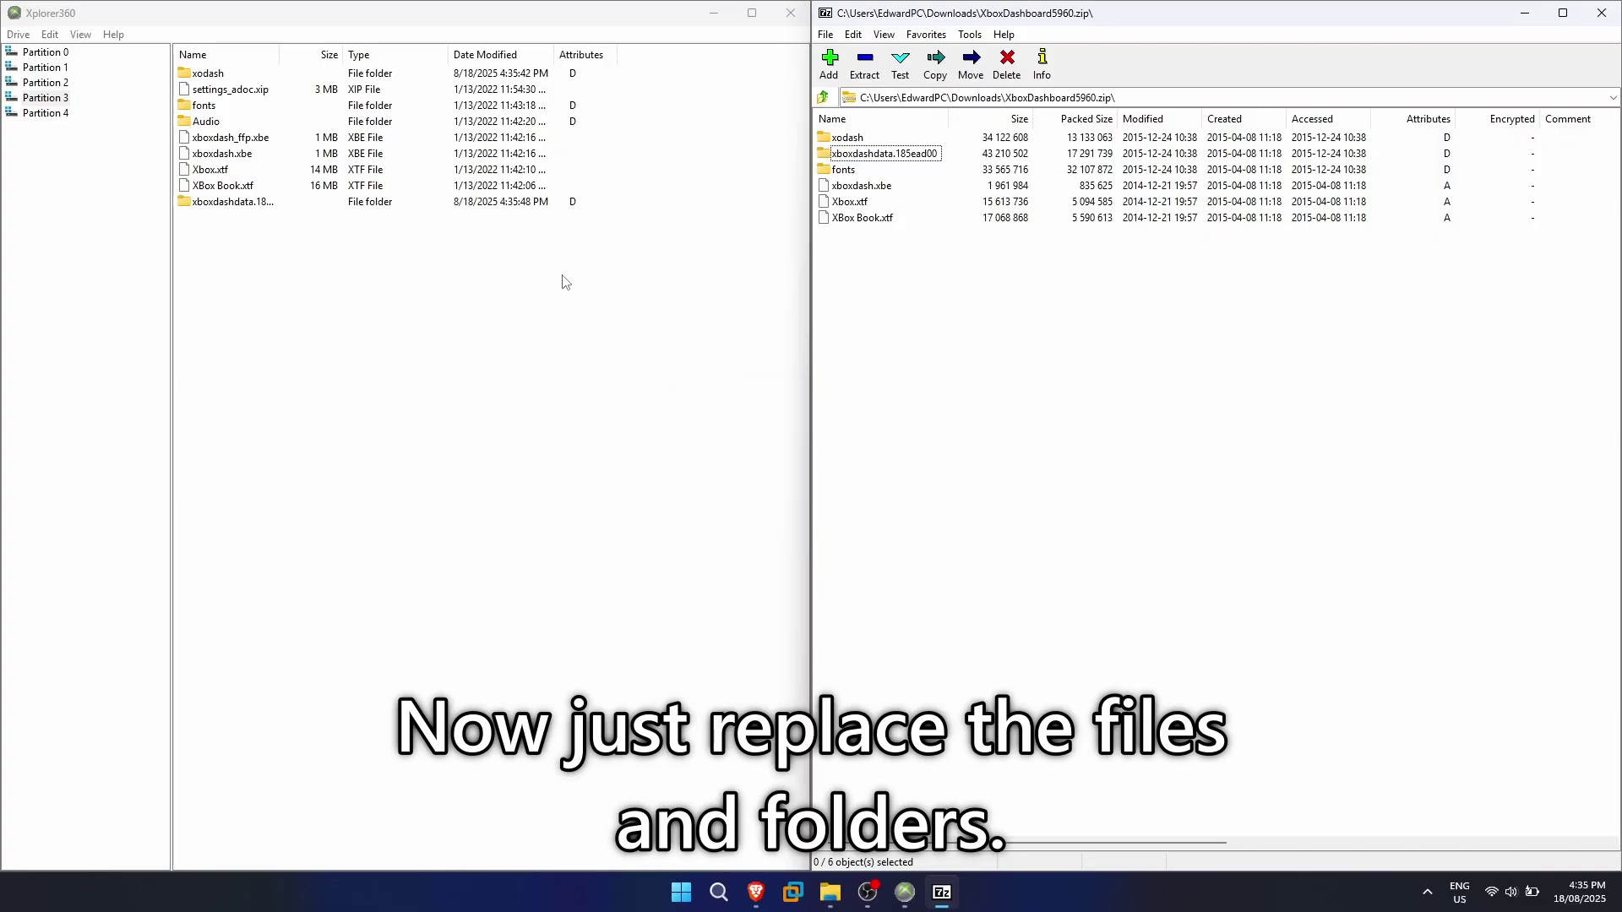
# Step: Replace the fonts folder and the xboxdash.xbe file in Partition 3 with the versions from XboxDashboard5960.zip
pyautogui.click(204, 108)
pyautogui.press('Delete')
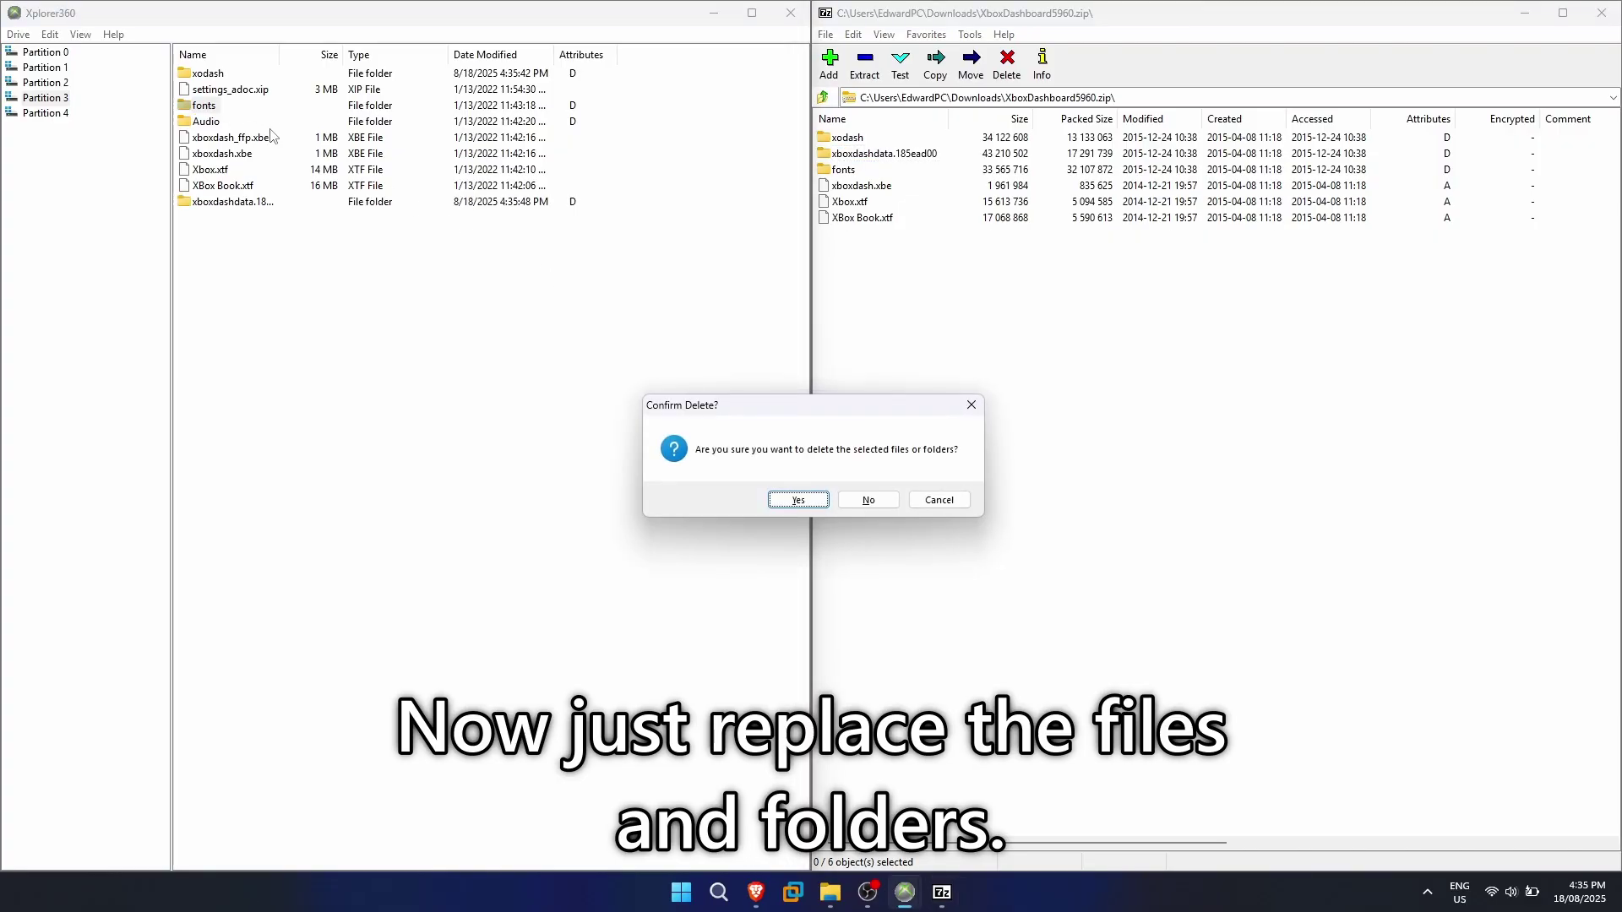
pyautogui.press('Return')
pyautogui.moveTo(843, 169); pyautogui.dragTo(598, 289)
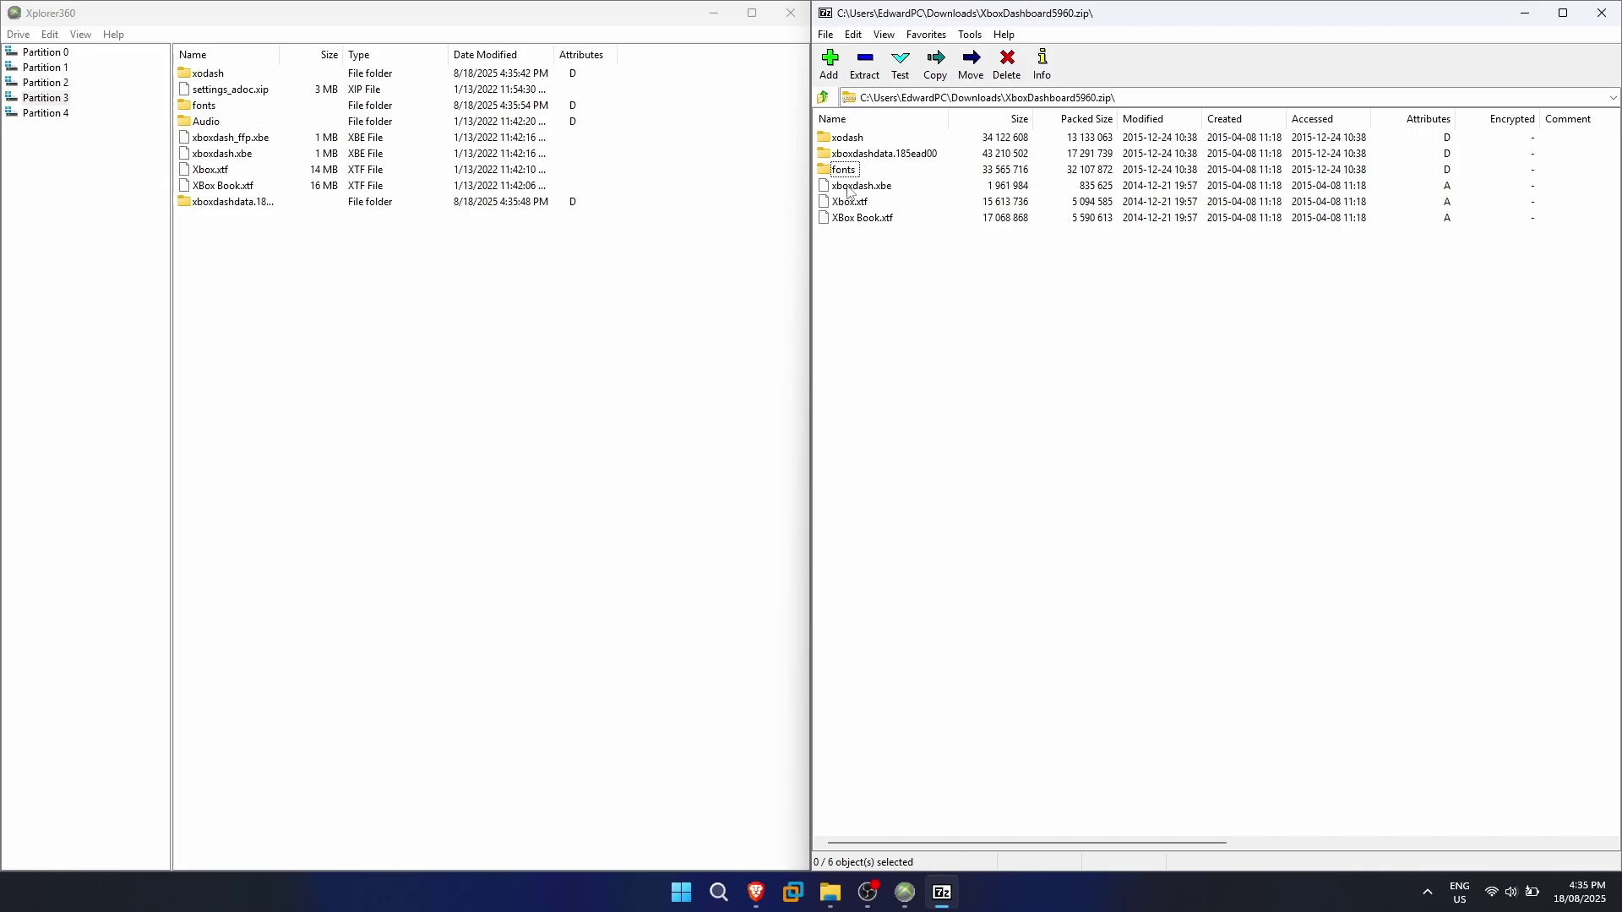
pyautogui.click(247, 154)
pyautogui.press('Delete')
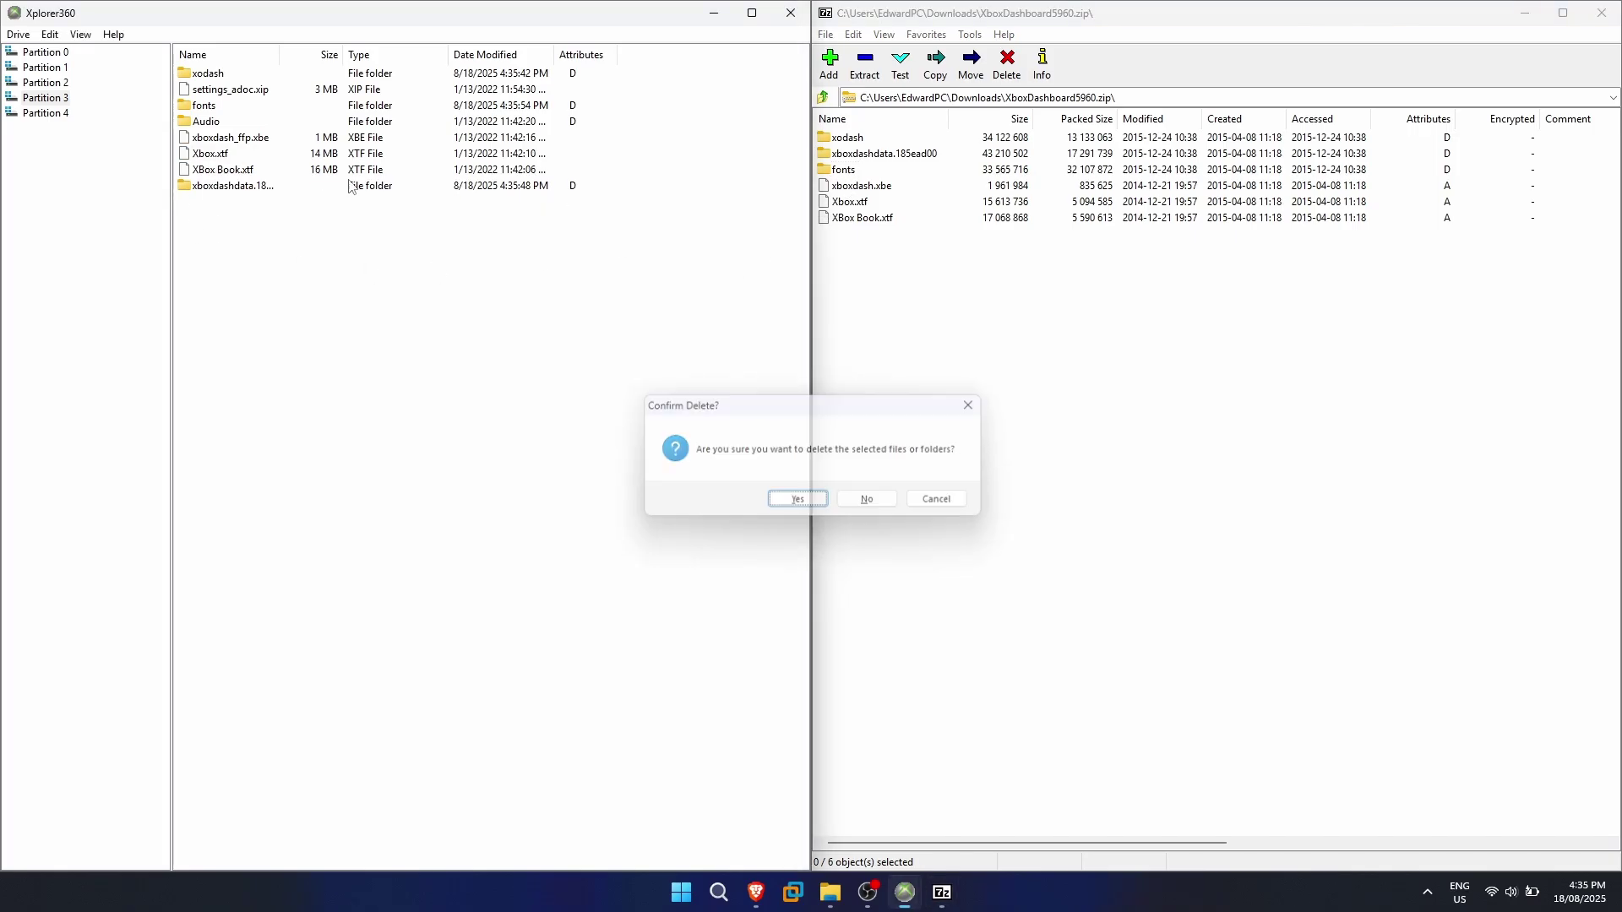
pyautogui.moveTo(853, 186); pyautogui.dragTo(634, 246)
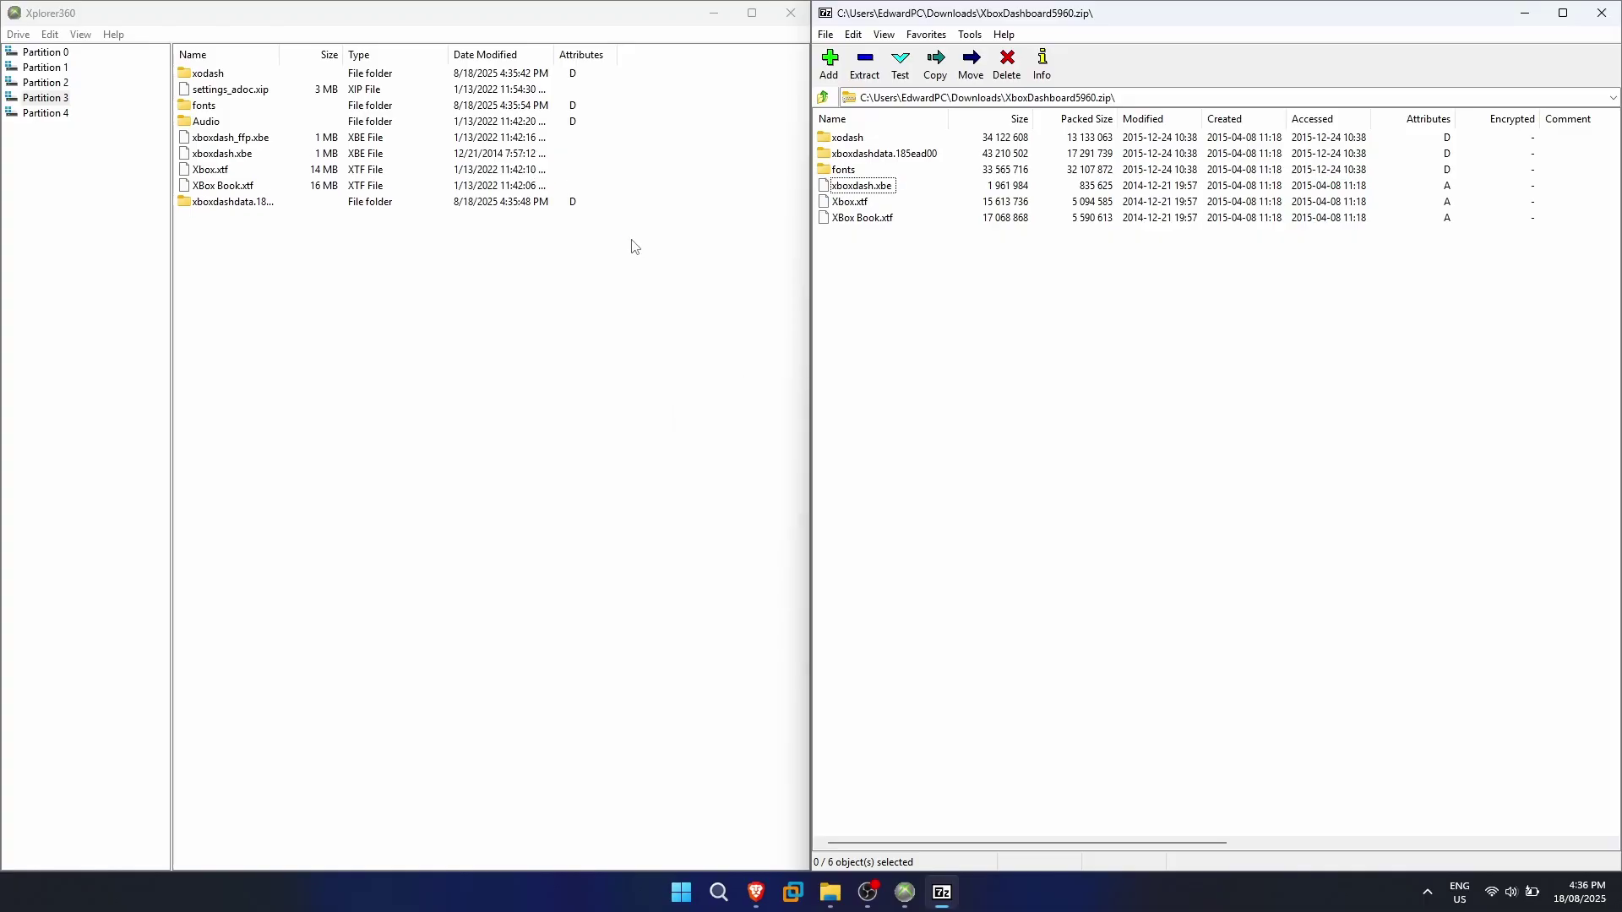
# Step: Replace Xbox.xtf and XBox Book.xtf in Partition 3 with the files from XboxDashboard5960.zip
pyautogui.click(217, 171)
pyautogui.press('Delete')
pyautogui.press('Return')
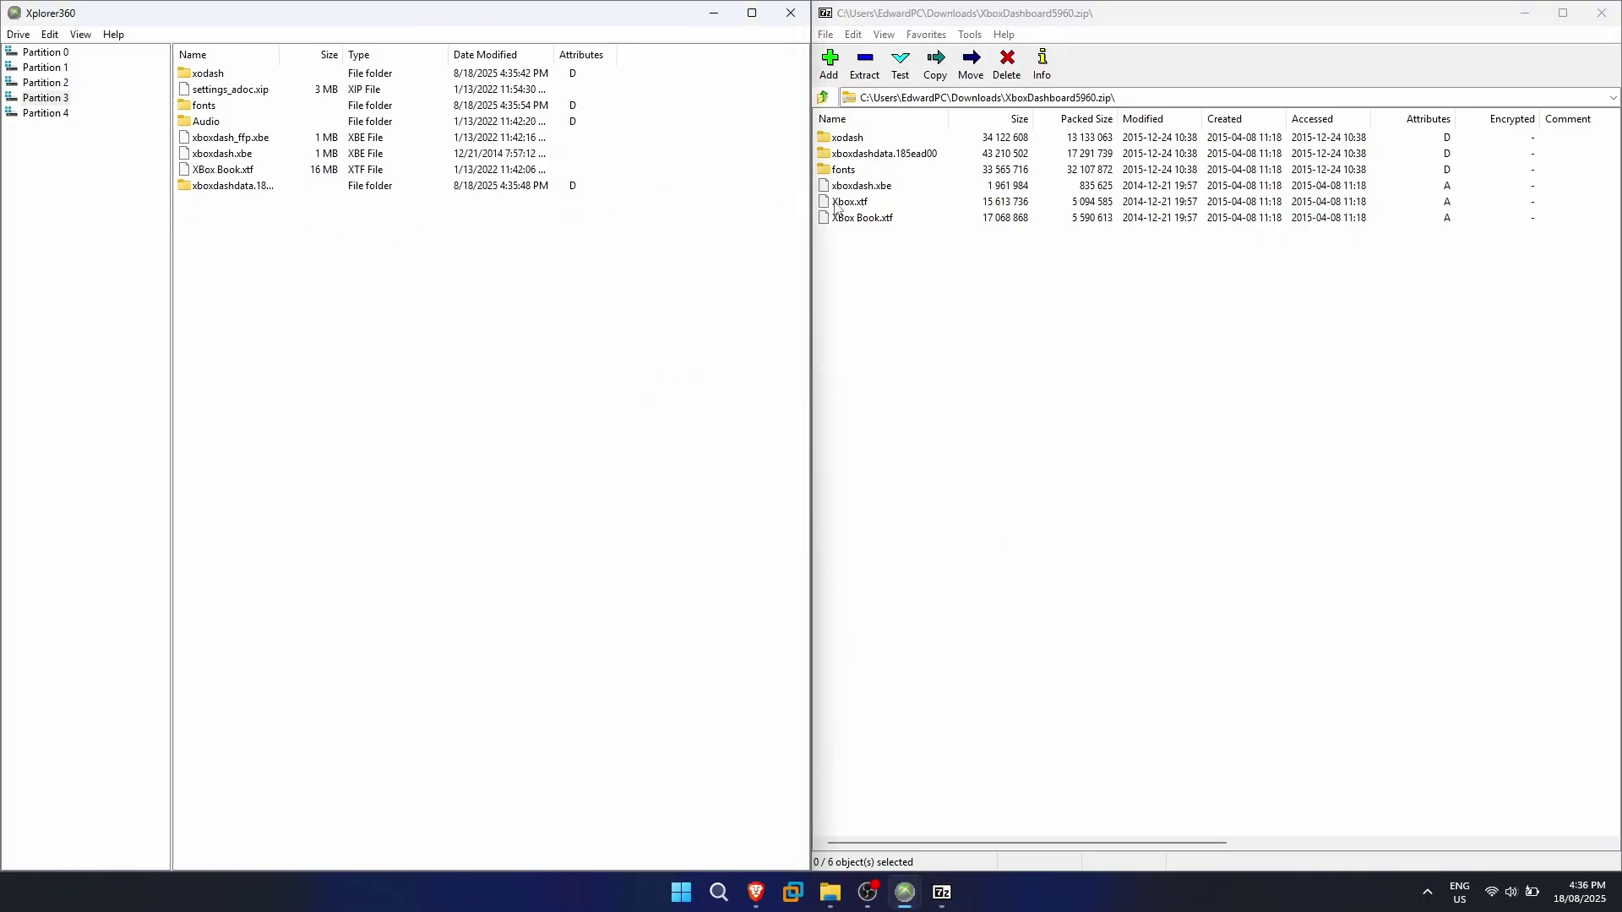
pyautogui.moveTo(838, 204); pyautogui.dragTo(626, 290)
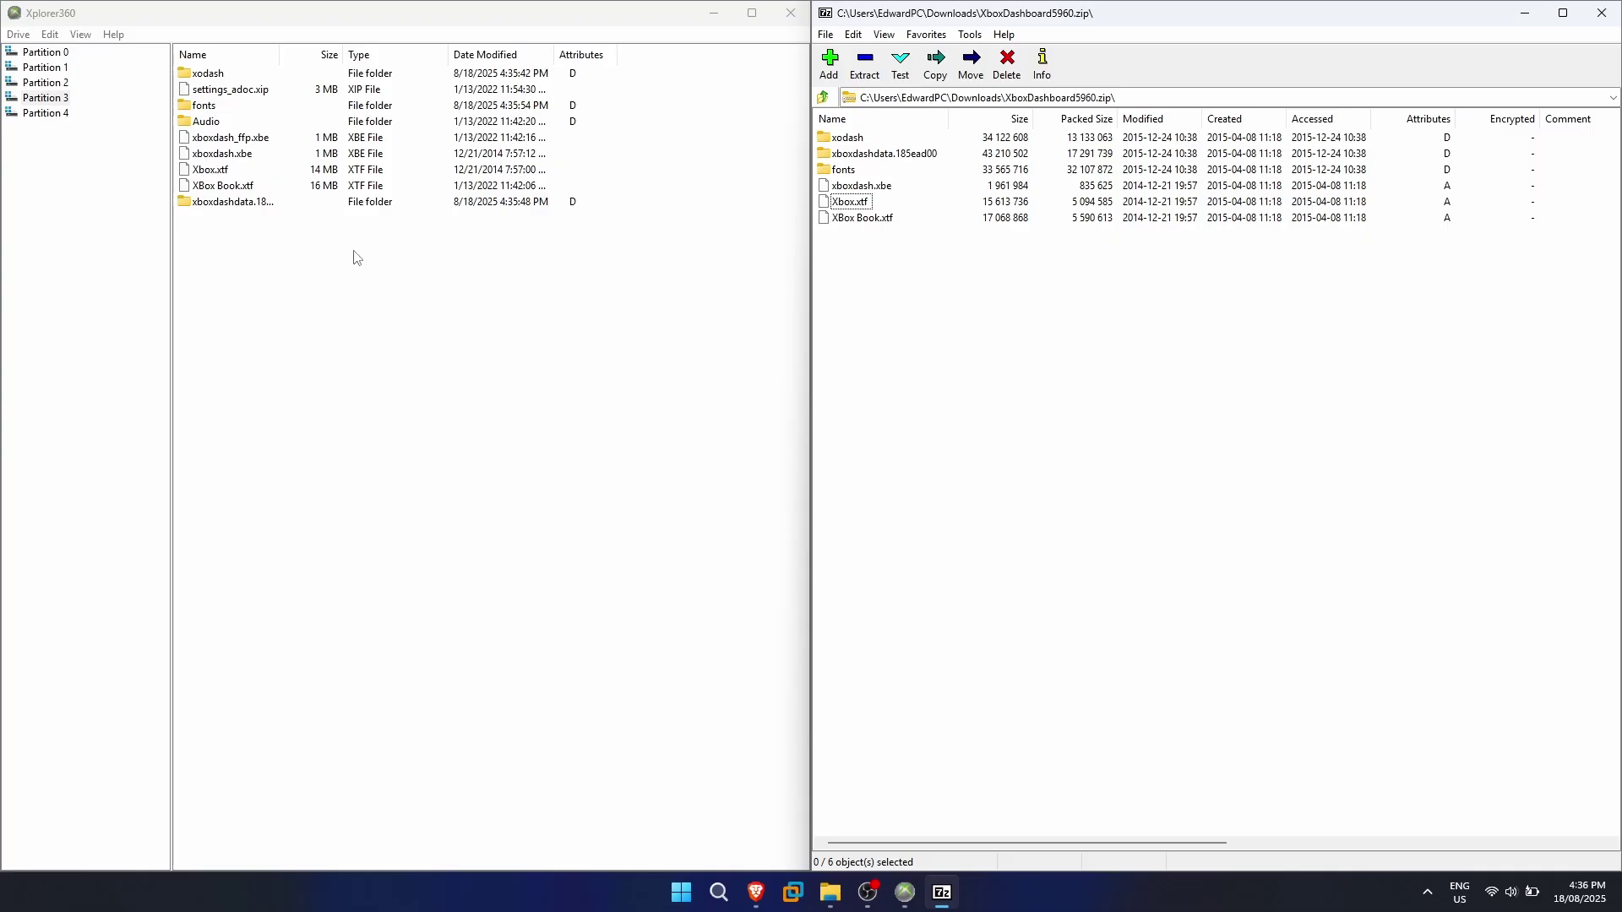
pyautogui.click(227, 188)
pyautogui.press('Delete')
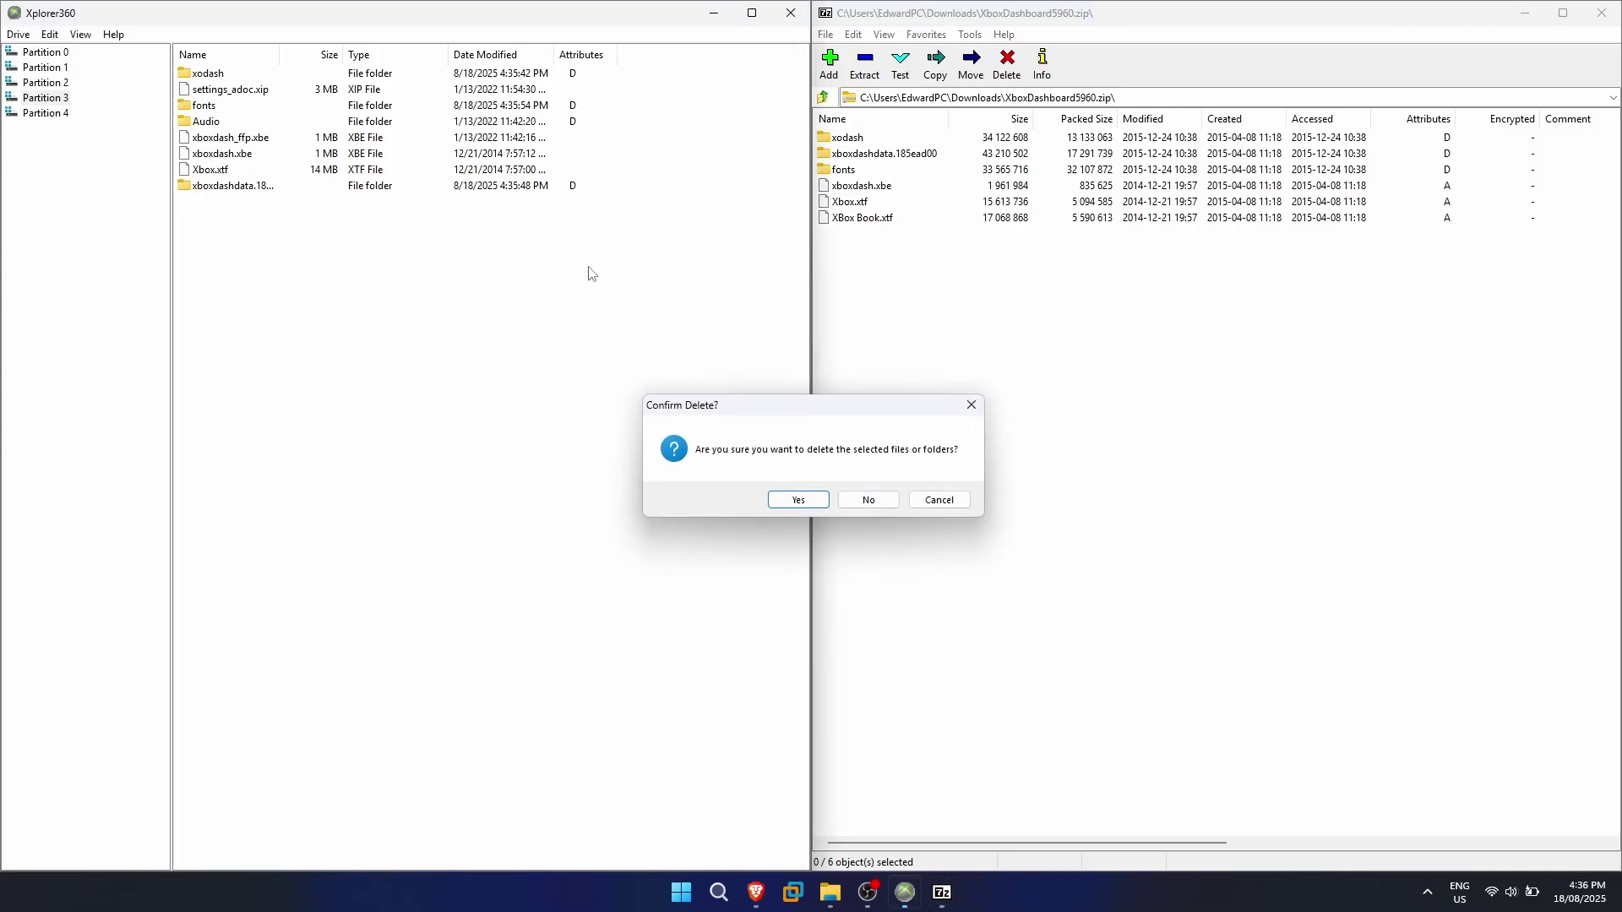
pyautogui.press('Return')
pyautogui.moveTo(850, 218); pyautogui.dragTo(566, 295)
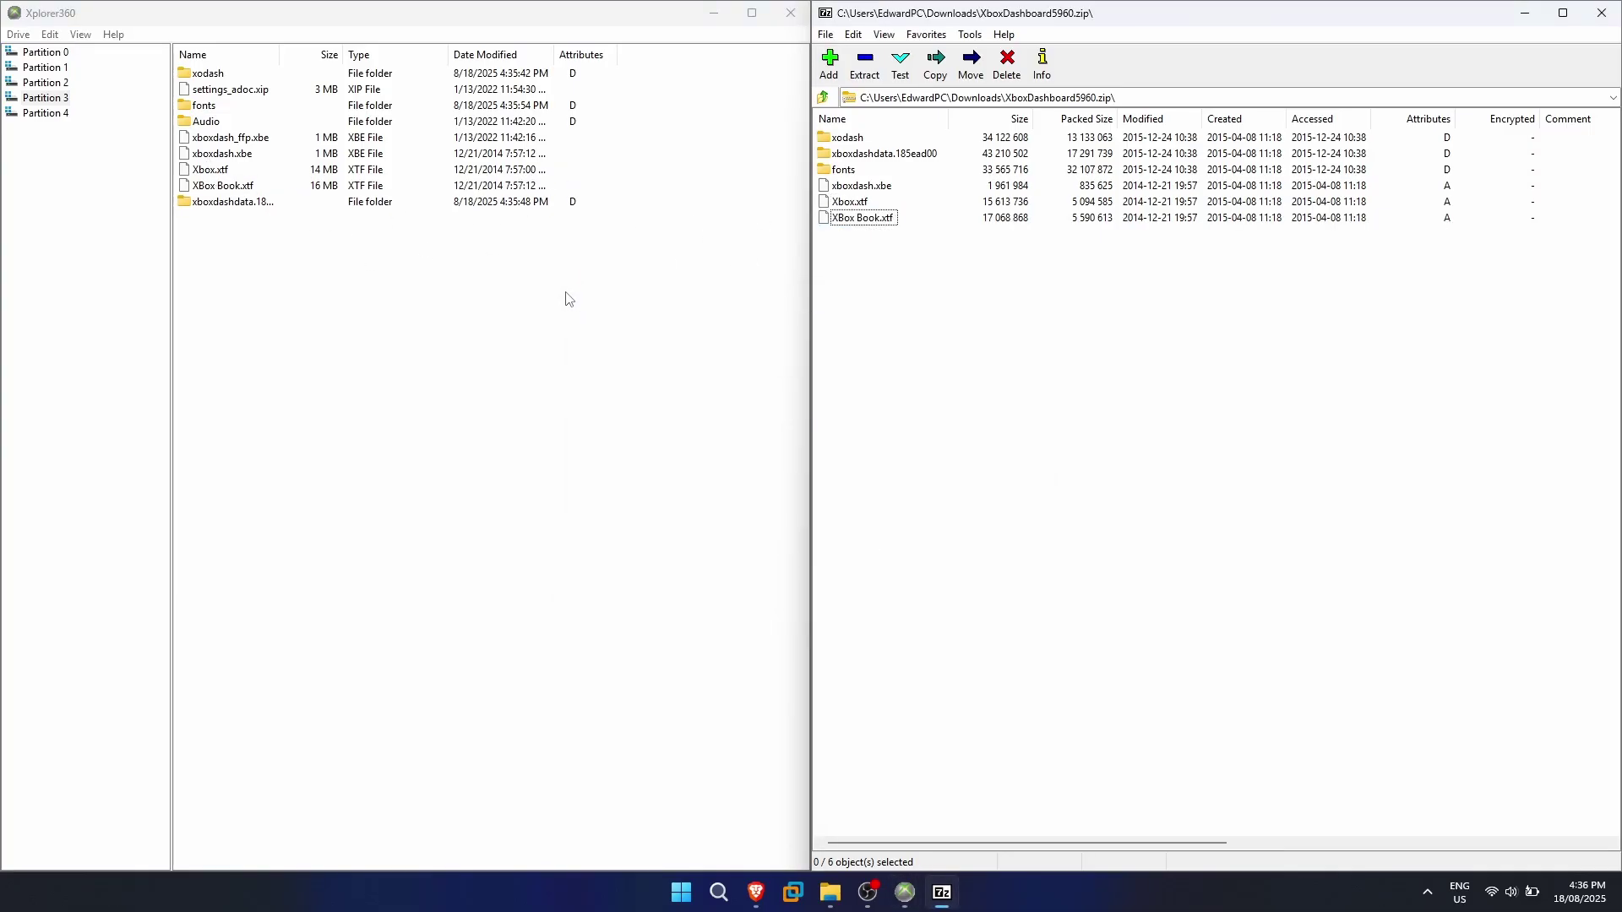
# Step: Close the XboxDashboard5960.zip archive in 7-Zip and exit Xplorer360
pyautogui.moveTo(1162, 19); pyautogui.dragTo(786, 161)
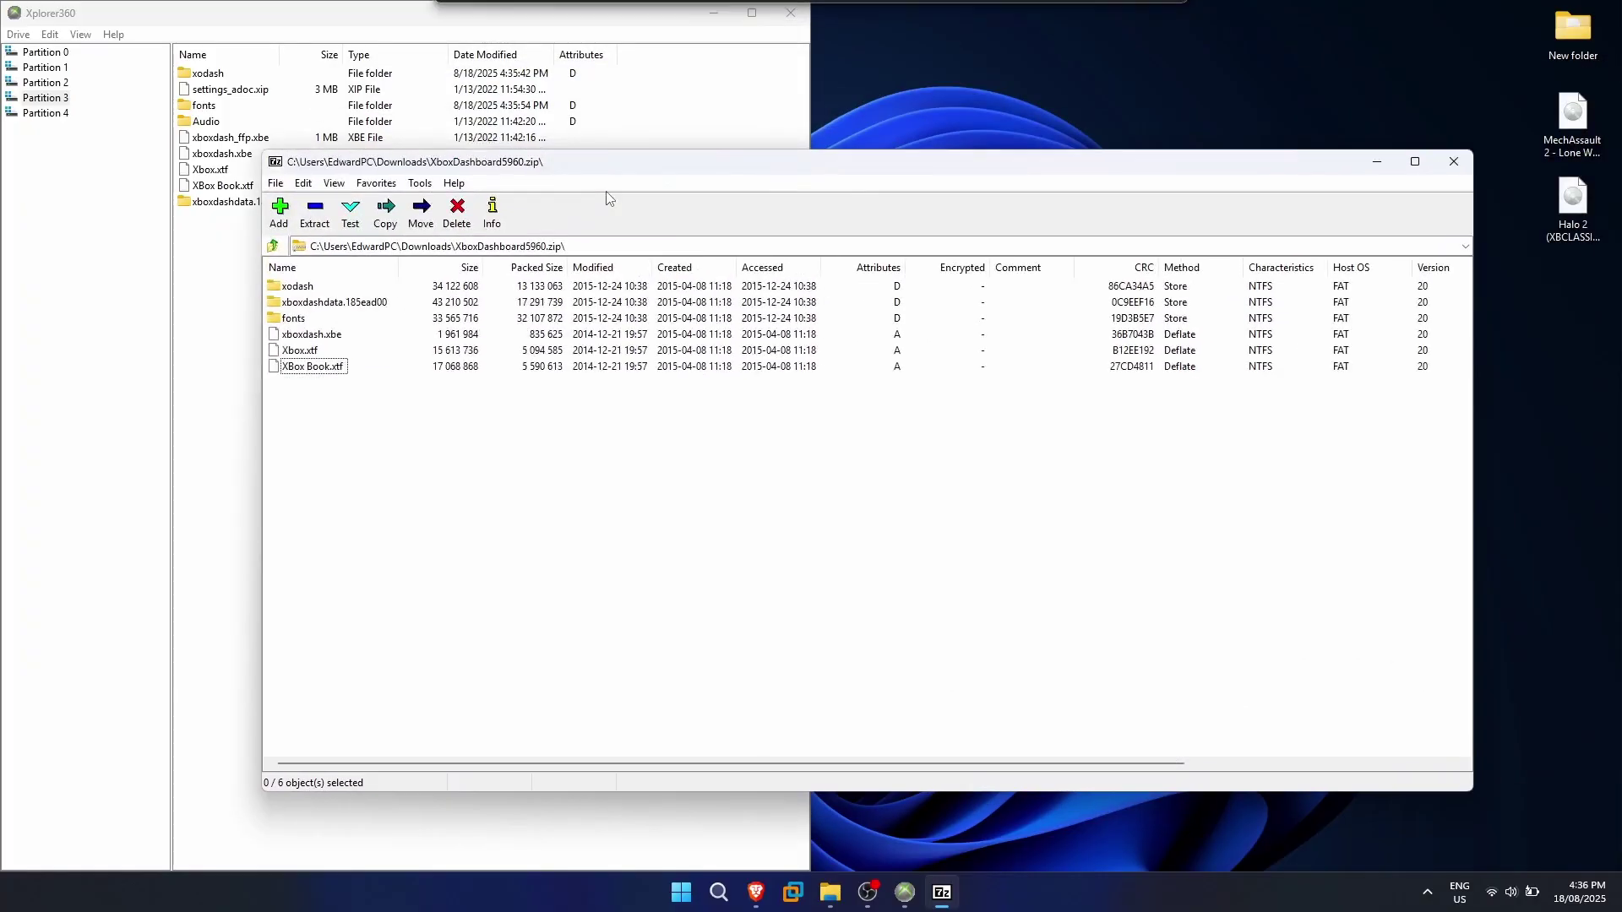
pyautogui.click(1453, 162)
pyautogui.moveTo(515, 25); pyautogui.dragTo(1262, 221)
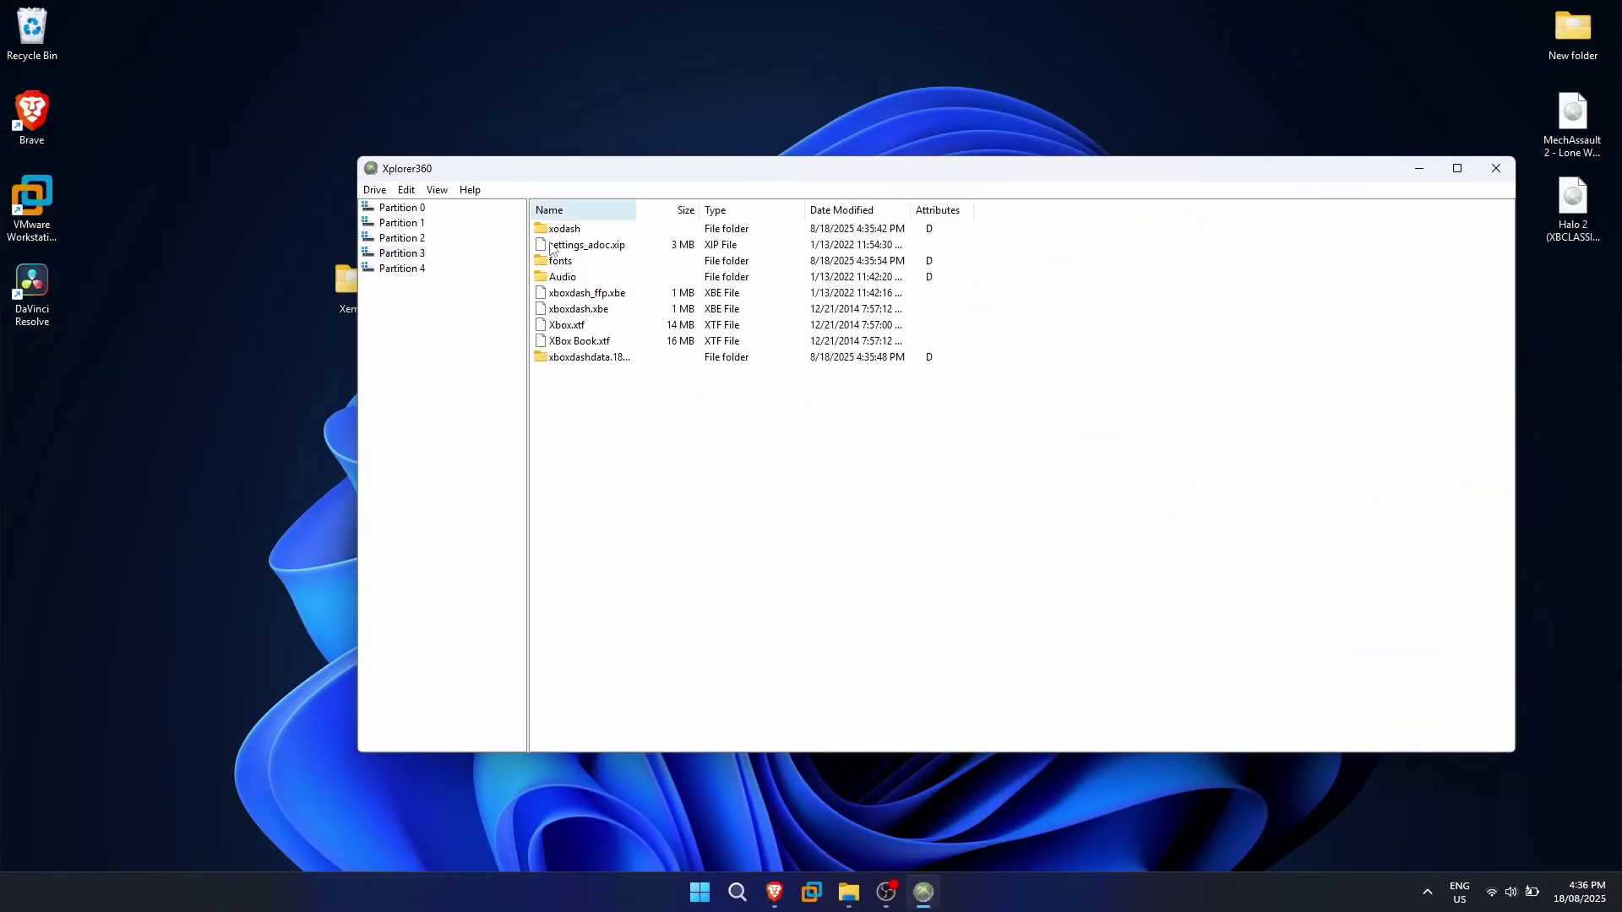
pyautogui.click(1496, 168)
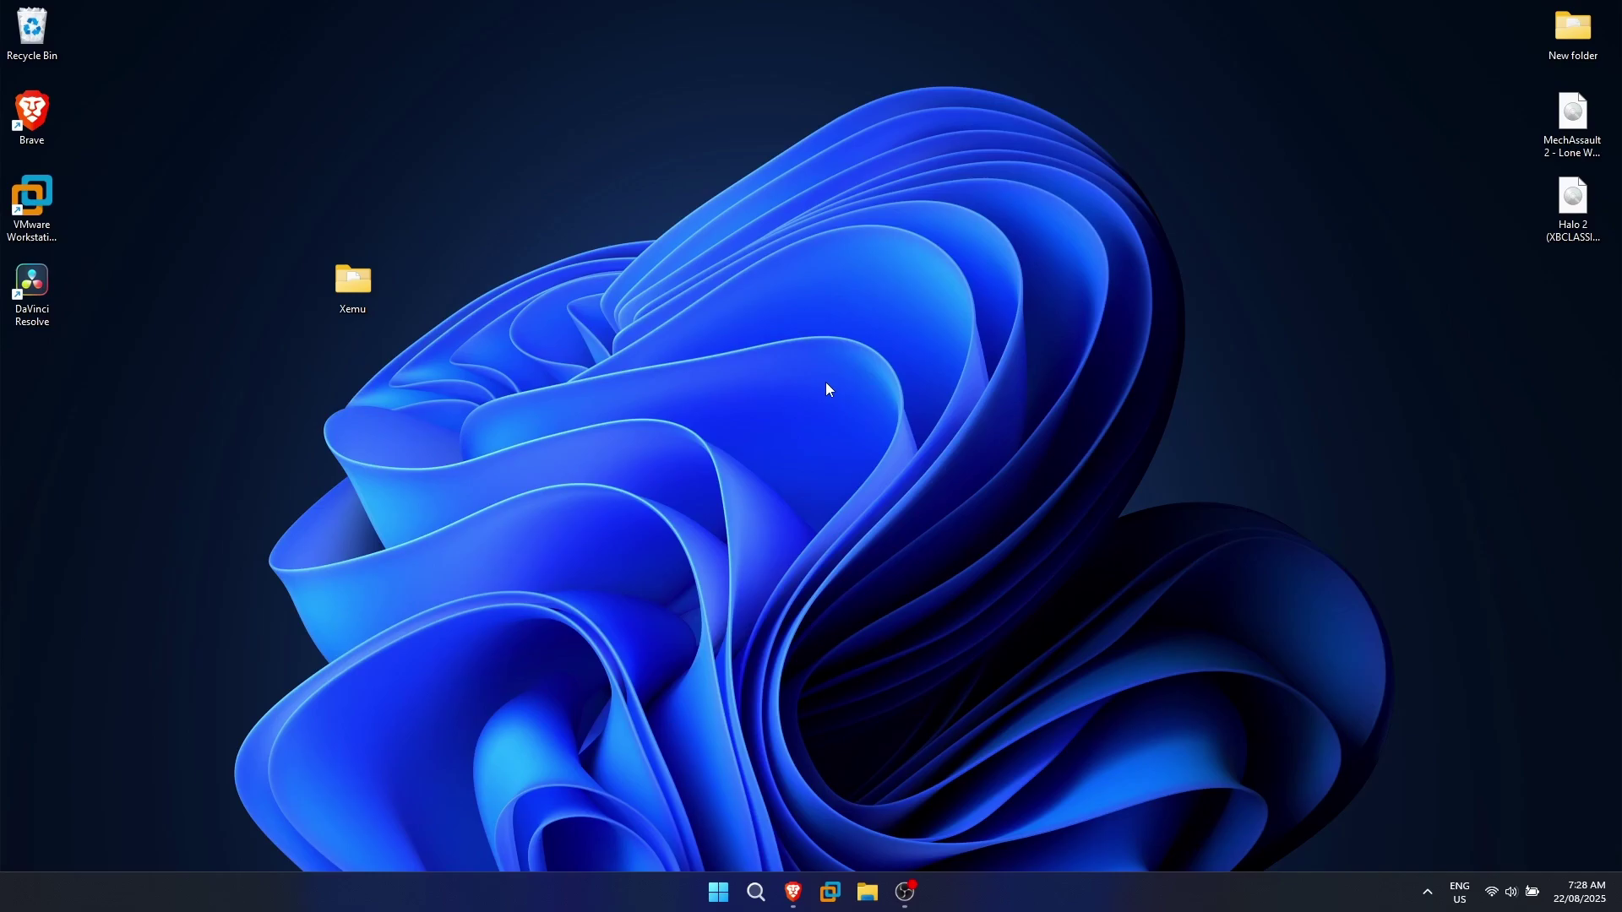
# Step: Open Command Prompt and change the working directory to desktop\xemu
pyautogui.press('super')
pyautogui.write('cmd')
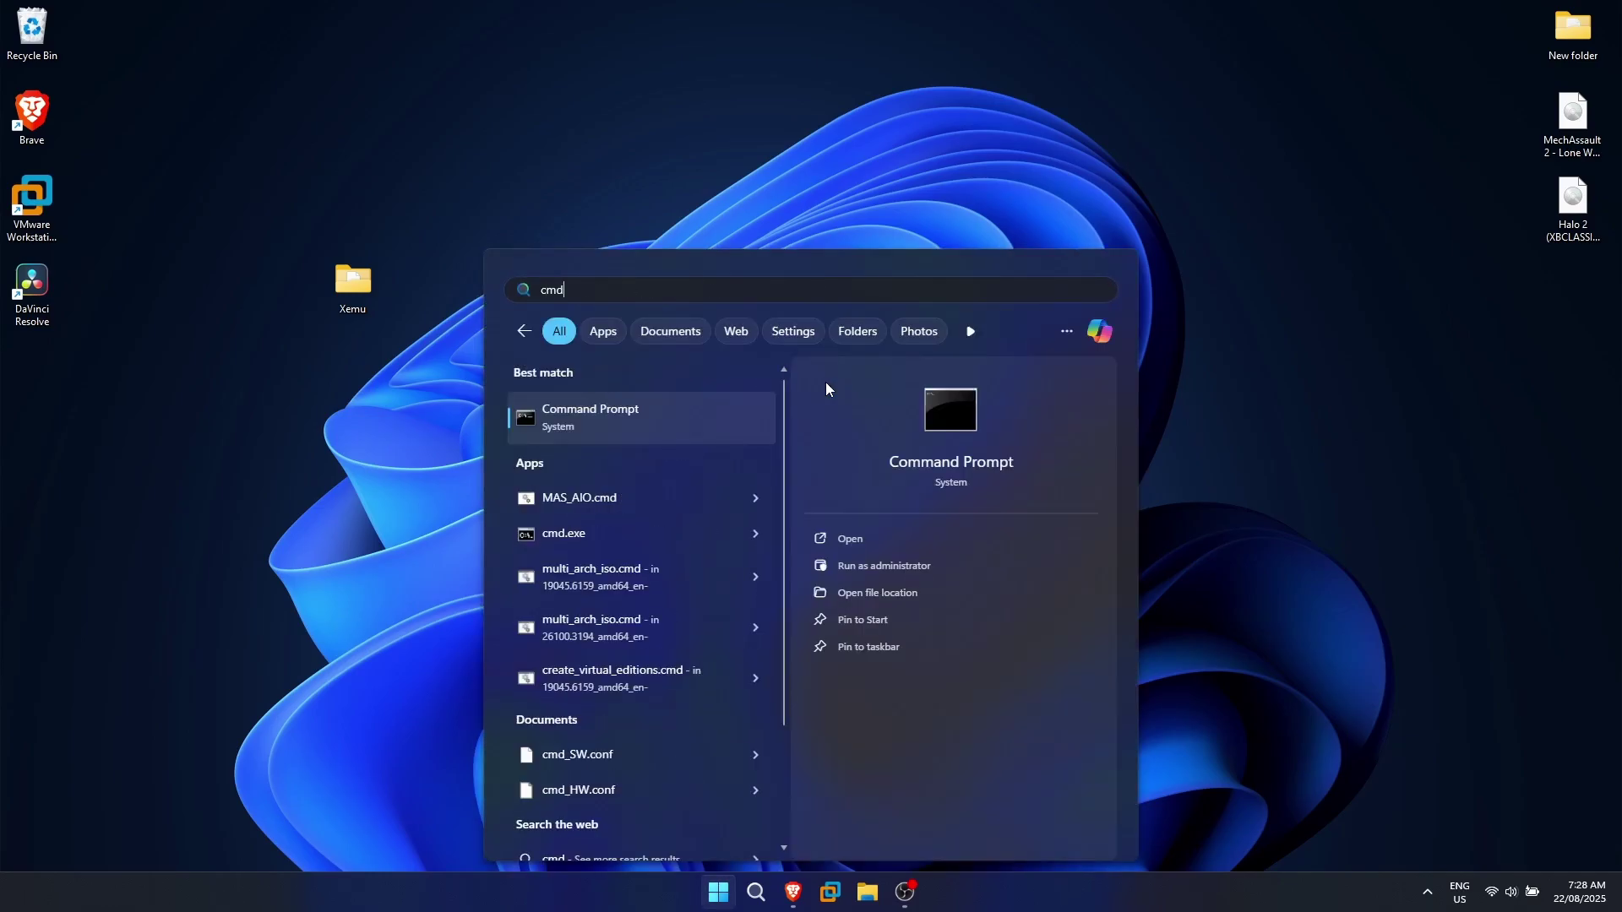
pyautogui.press('Return')
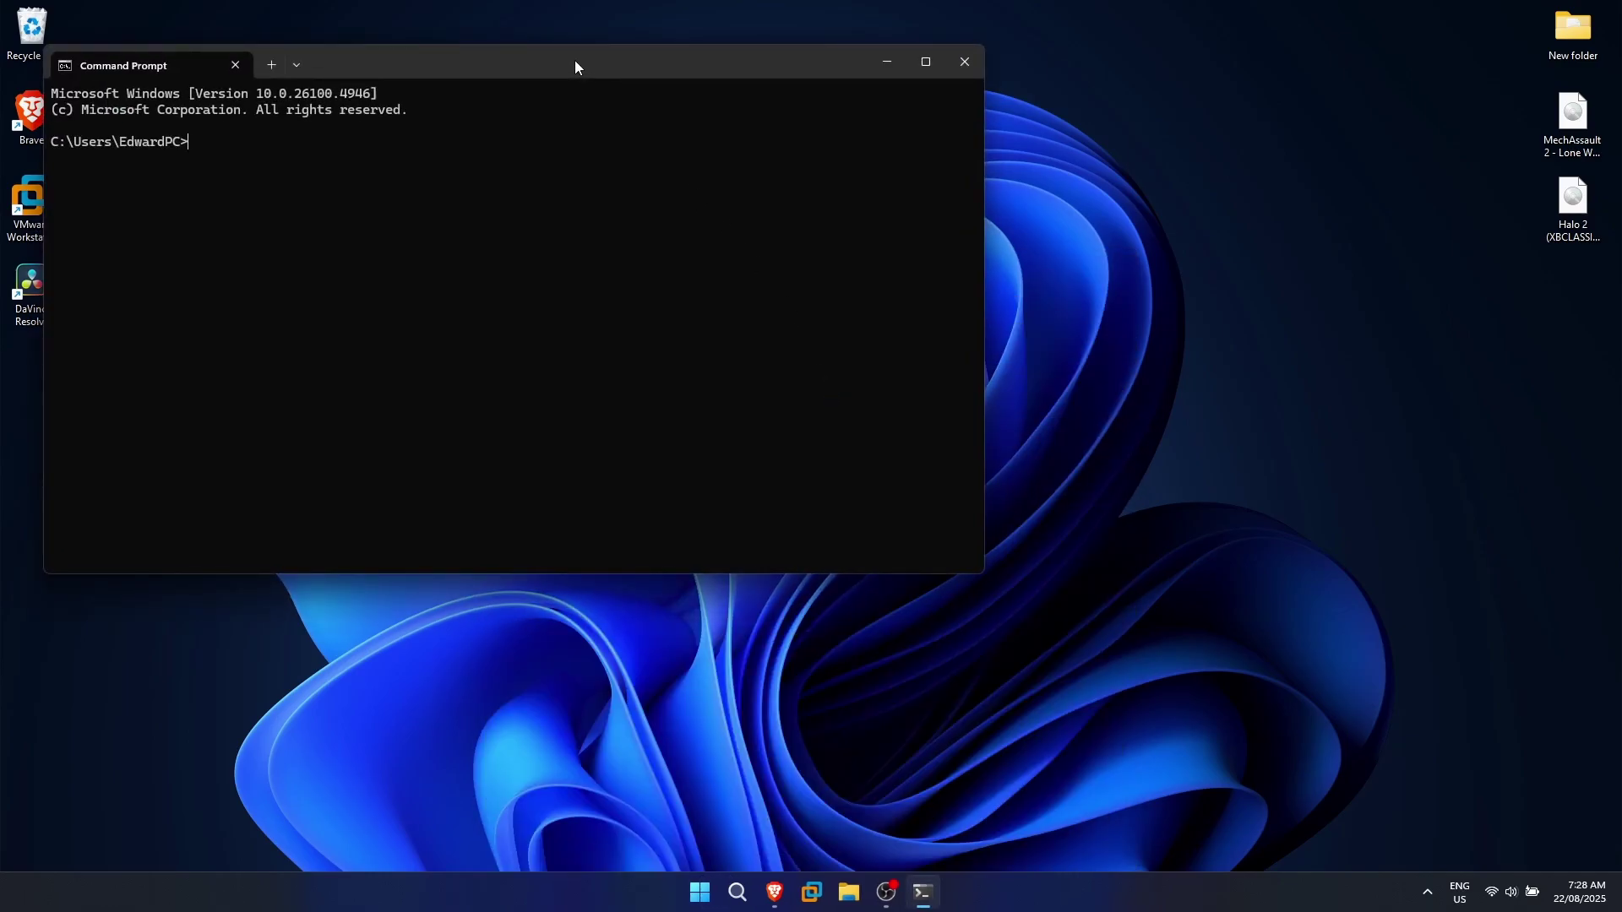
pyautogui.moveTo(576, 67); pyautogui.dragTo(892, 215)
pyautogui.write('cd ')
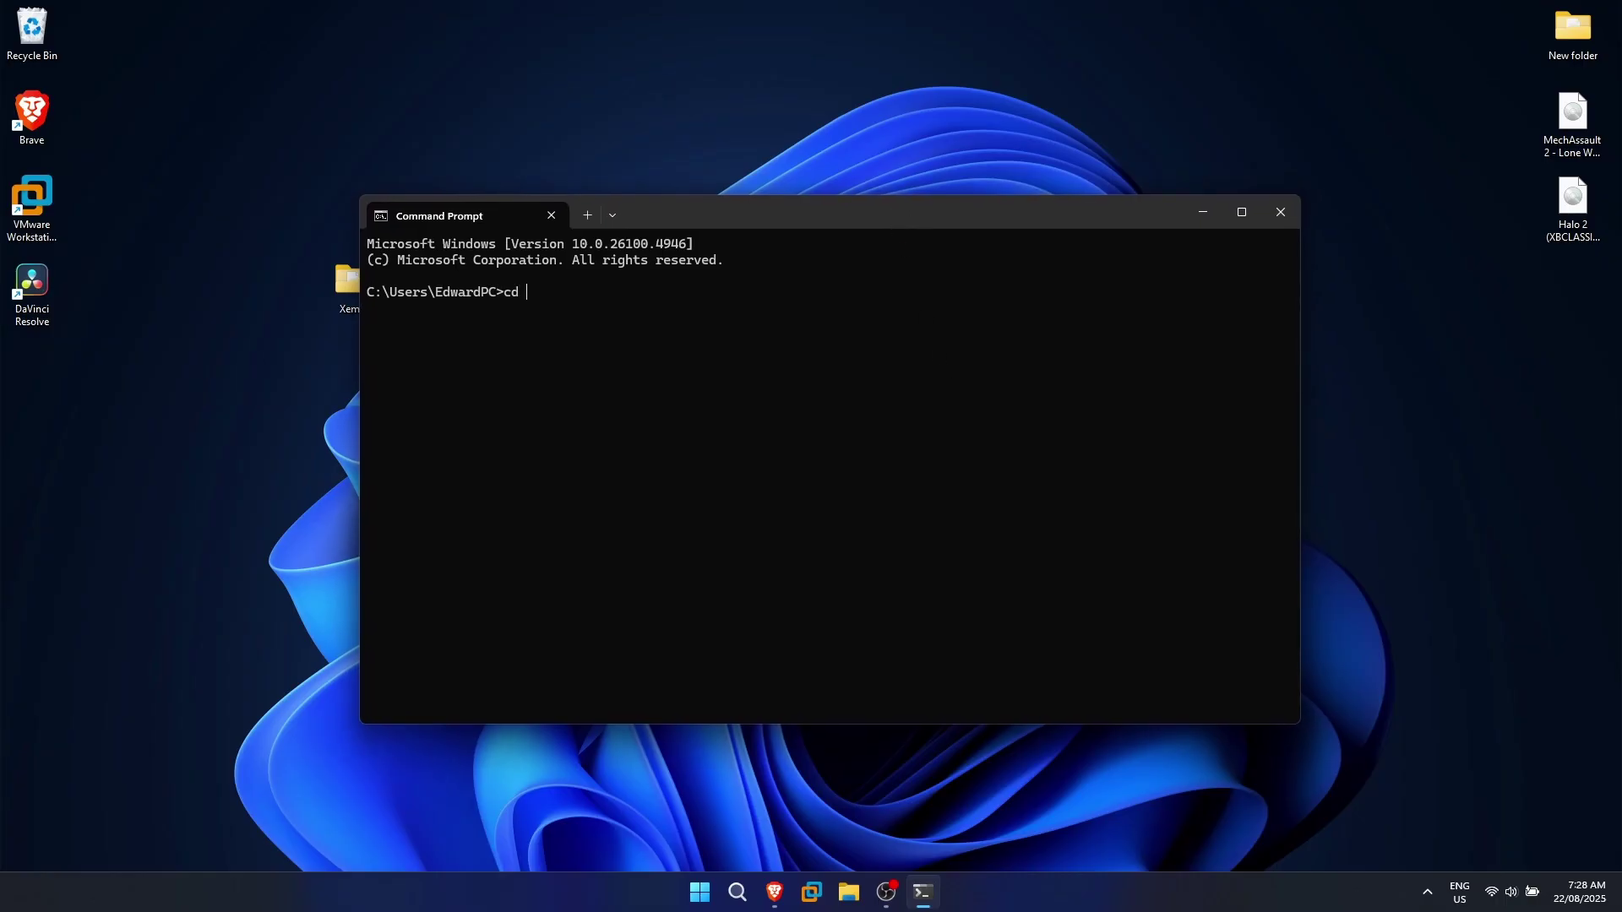
pyautogui.write('desk')
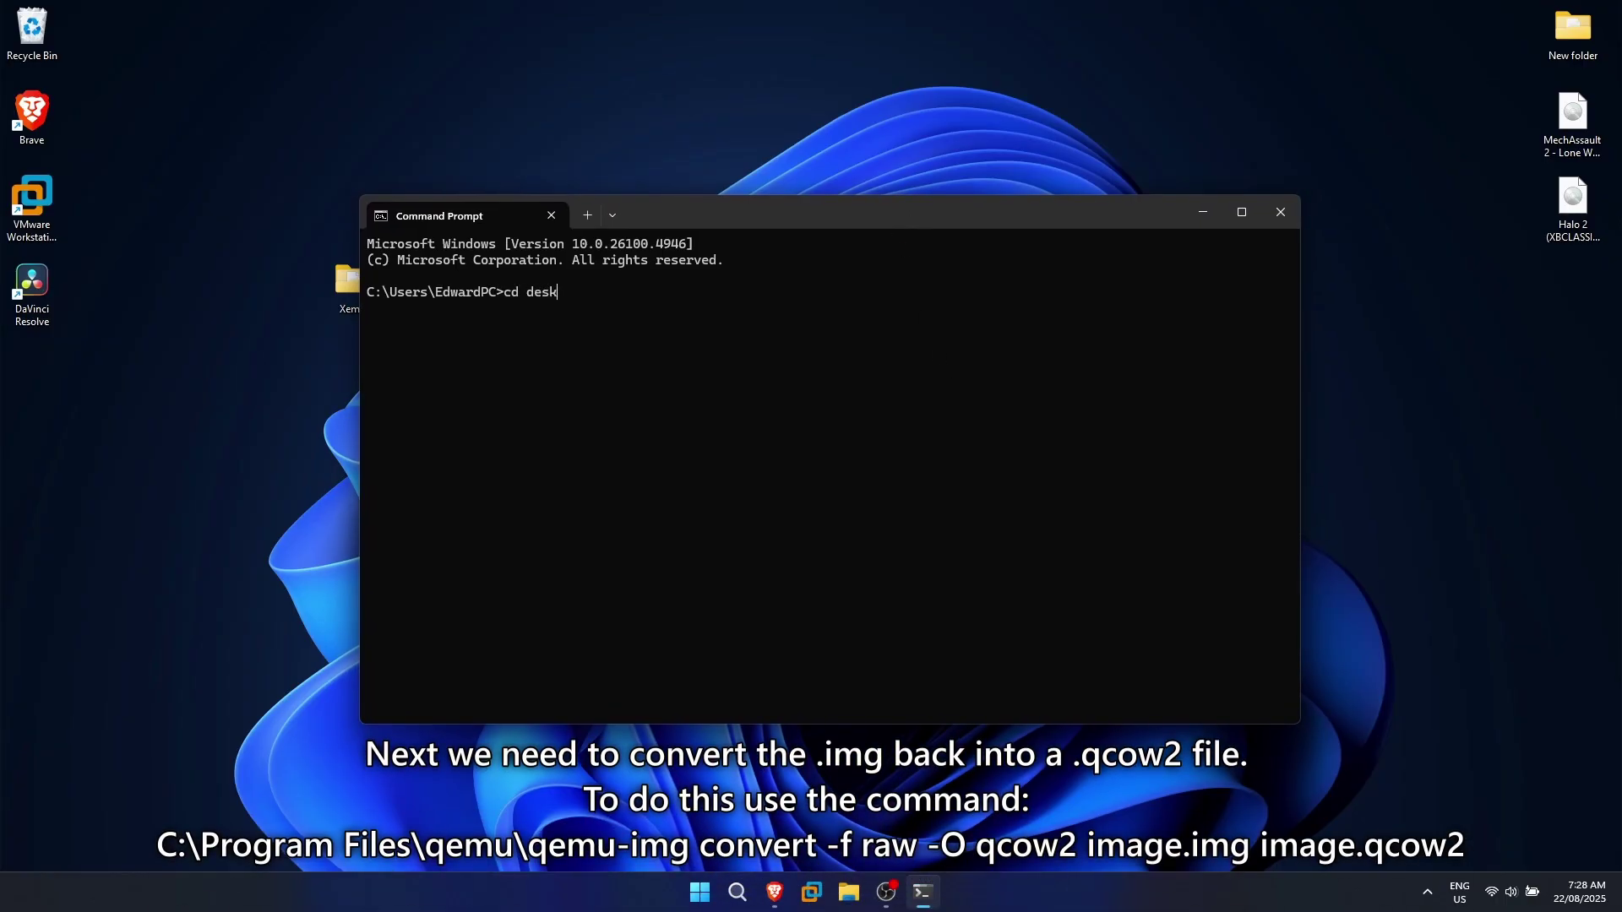
pyautogui.write('top\\xemu')
pyautogui.press('Return')
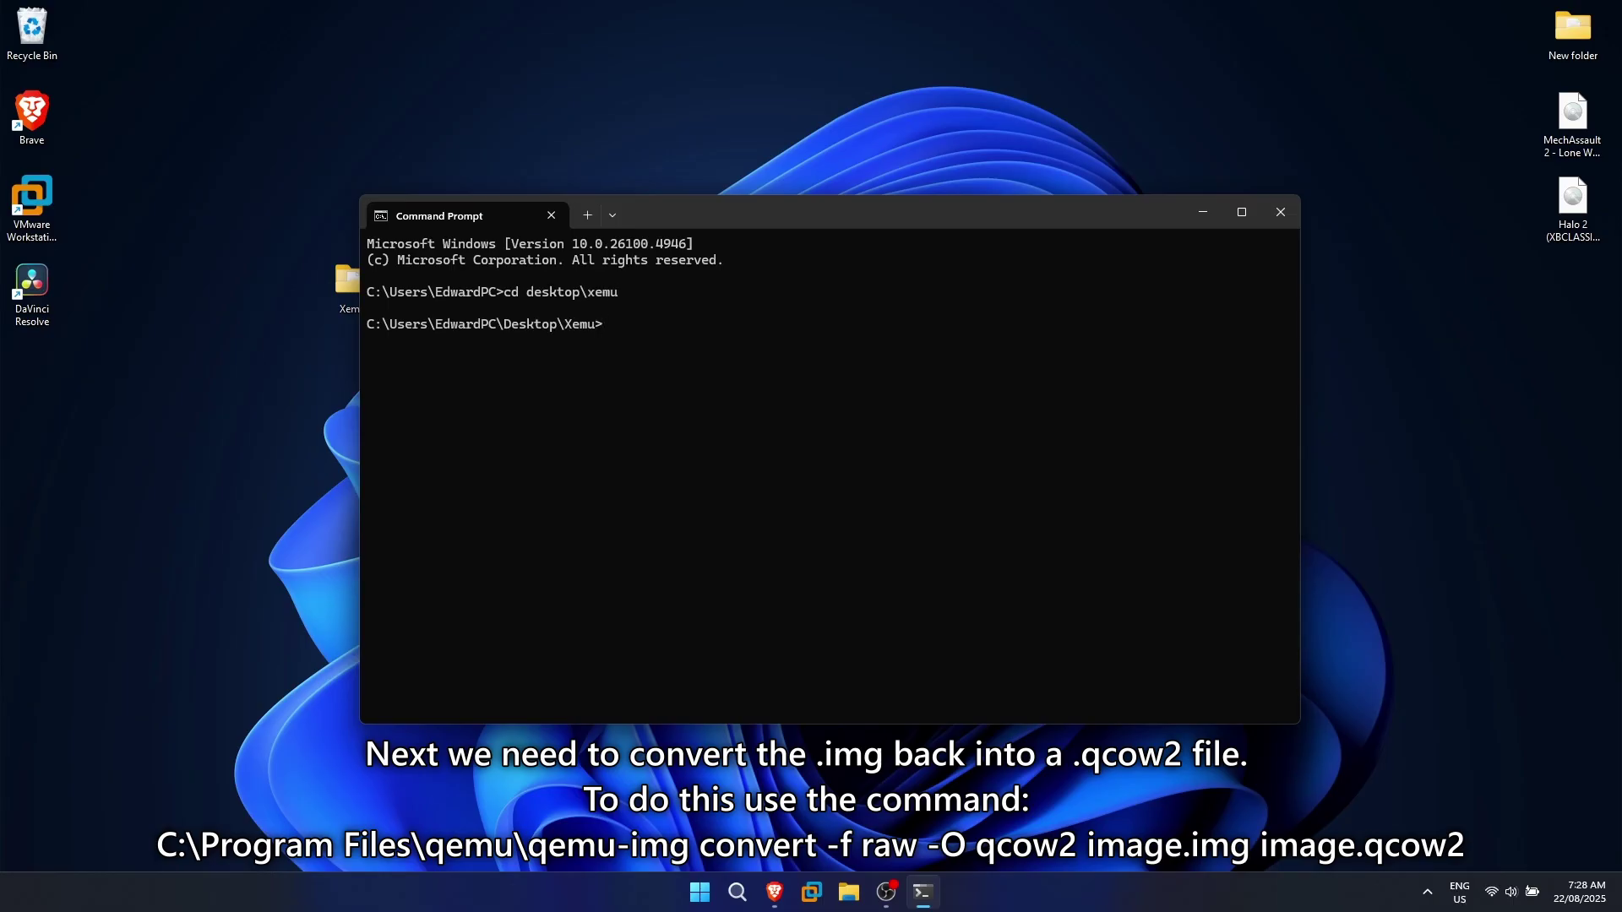
# Step: Enter C:\"Program Files"\qemu\qemu-img convert -f raw -O qcow2 image.img image.qcow2 from the copied command and folder path, without running it
pyautogui.press('super+v')
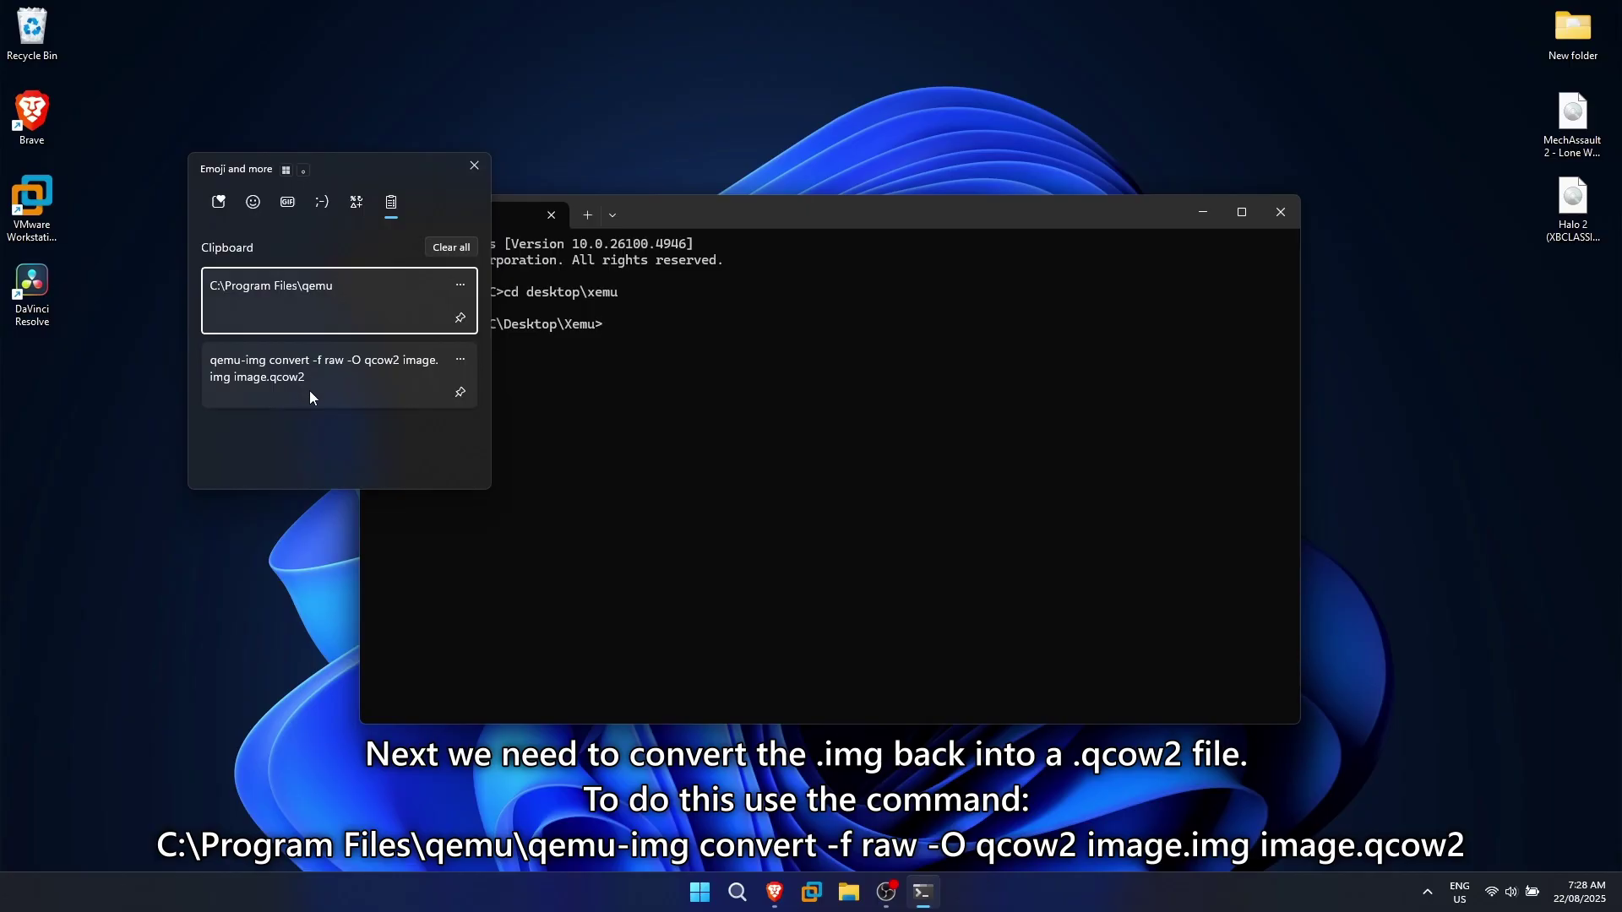
pyautogui.click(311, 386)
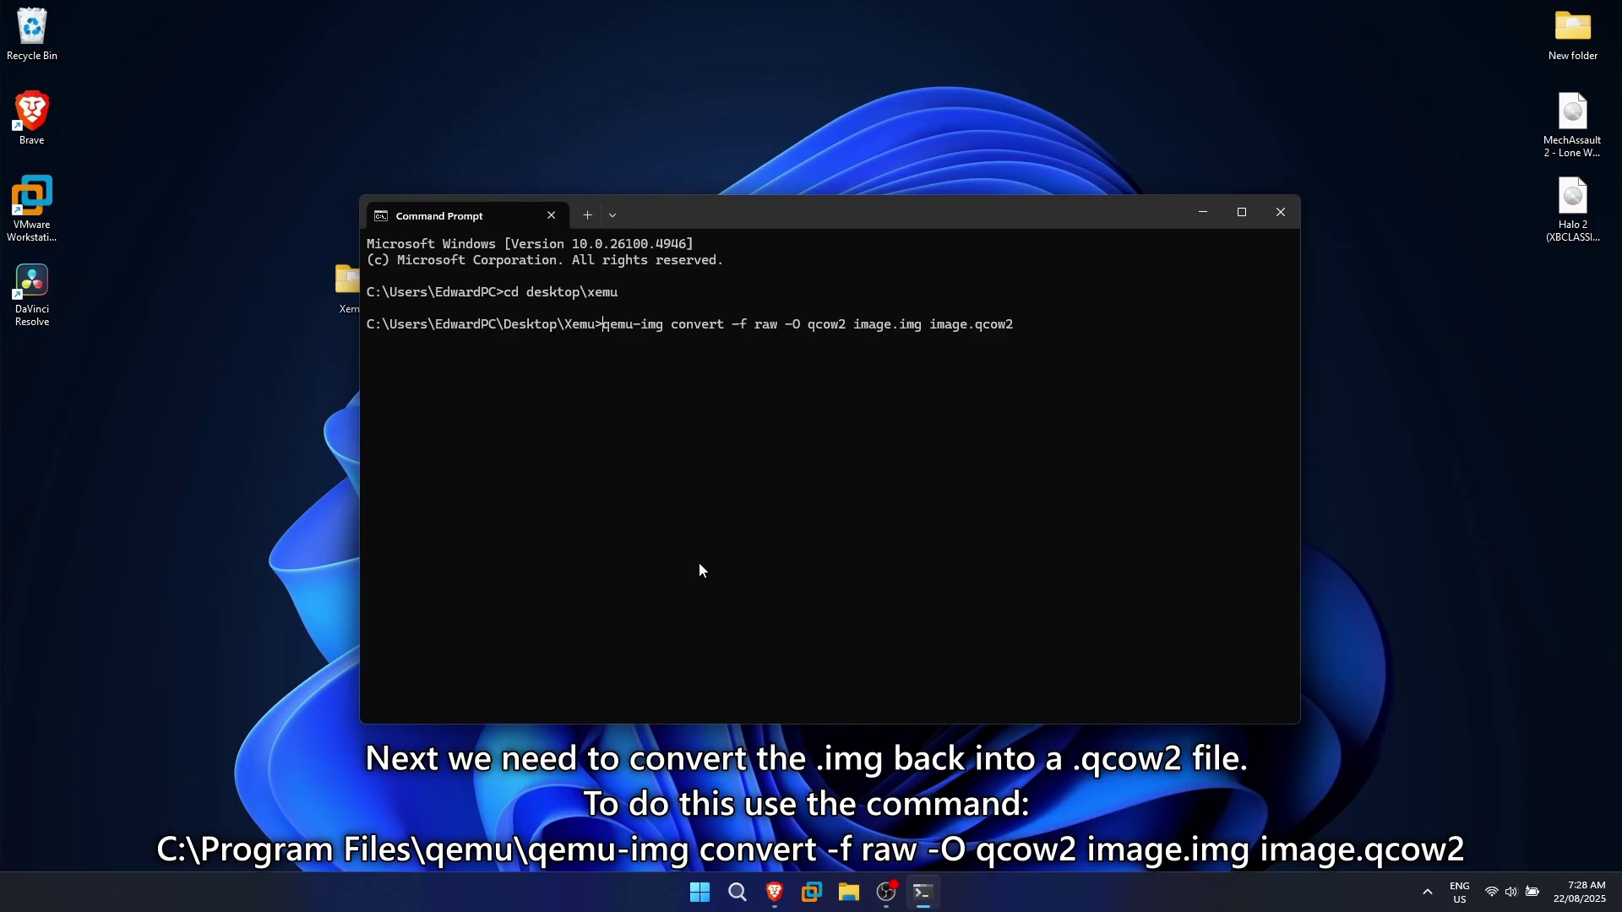
pyautogui.press('super+v')
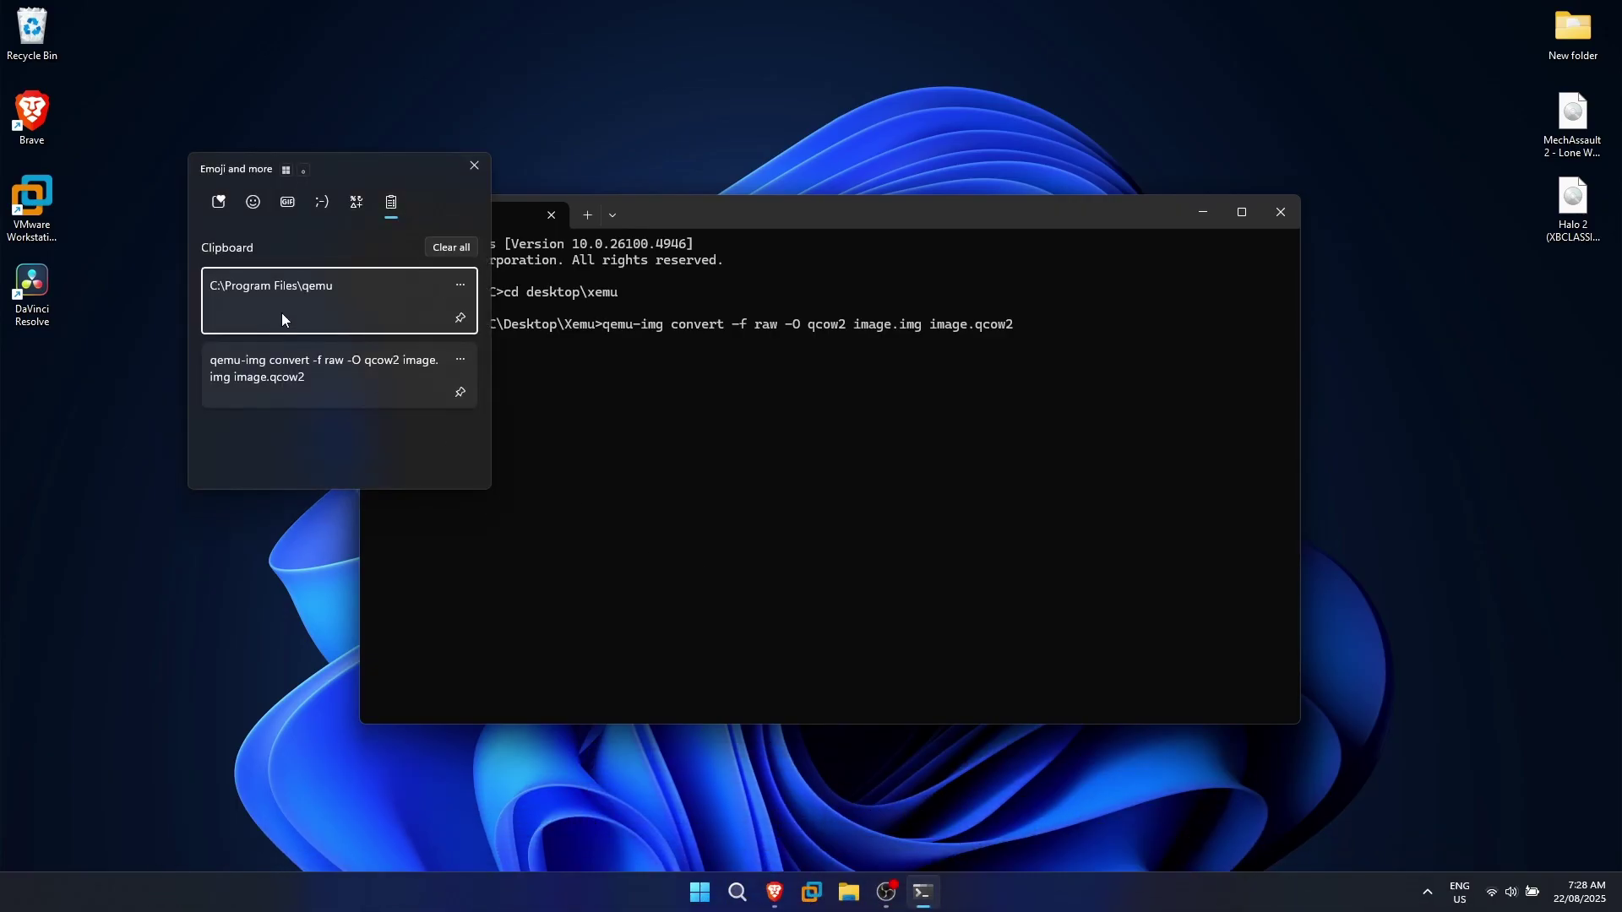
pyautogui.click(283, 284)
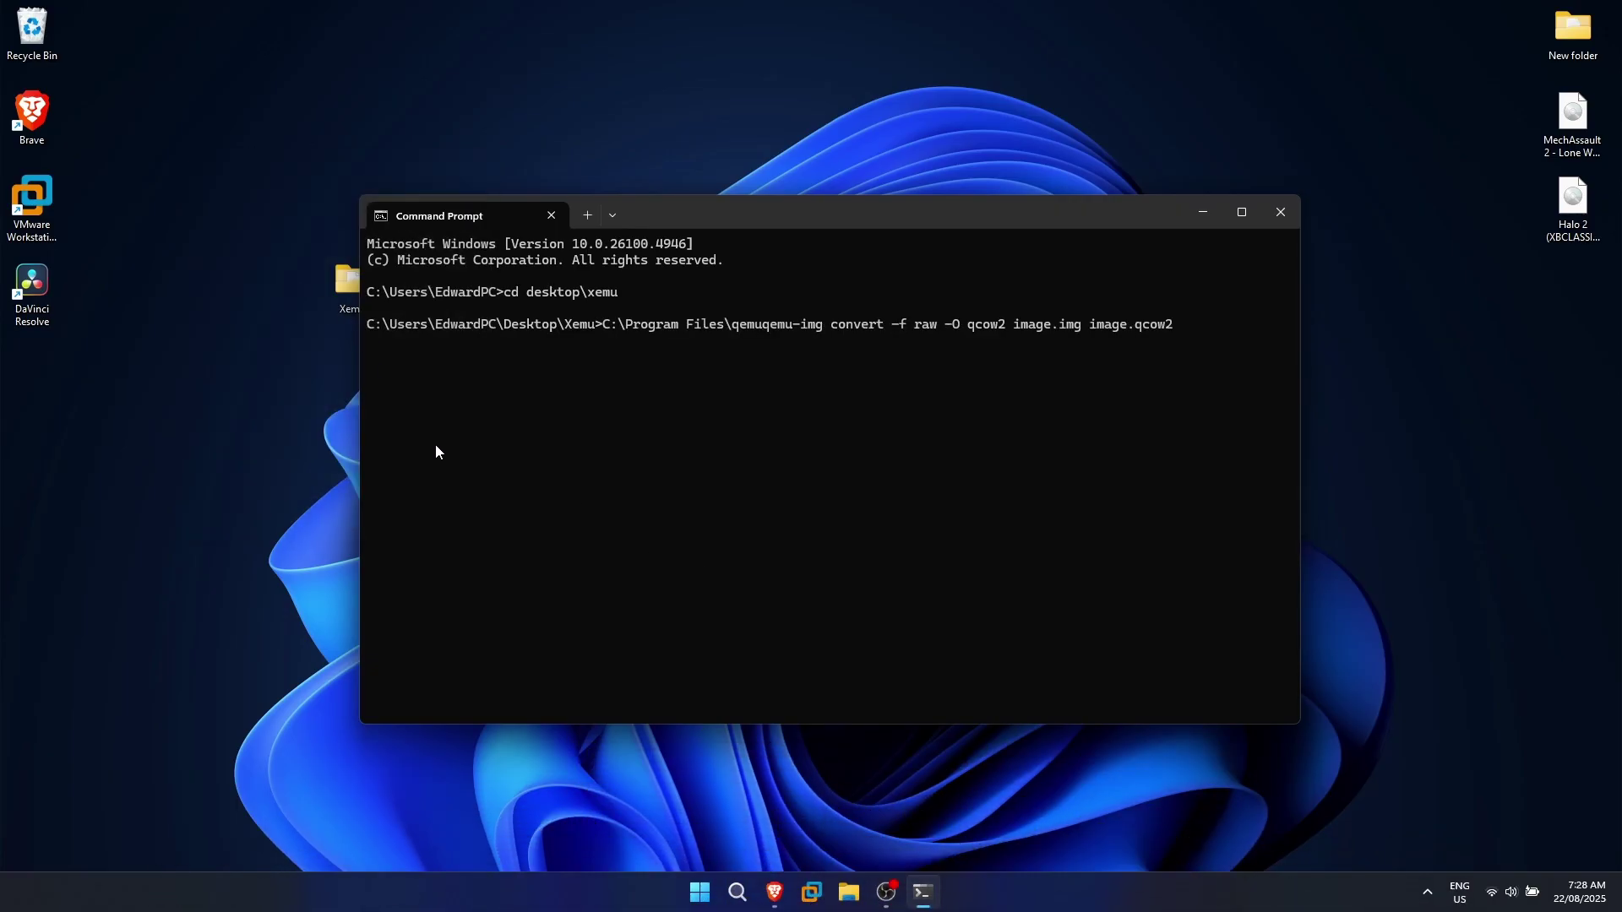
pyautogui.write('\\')
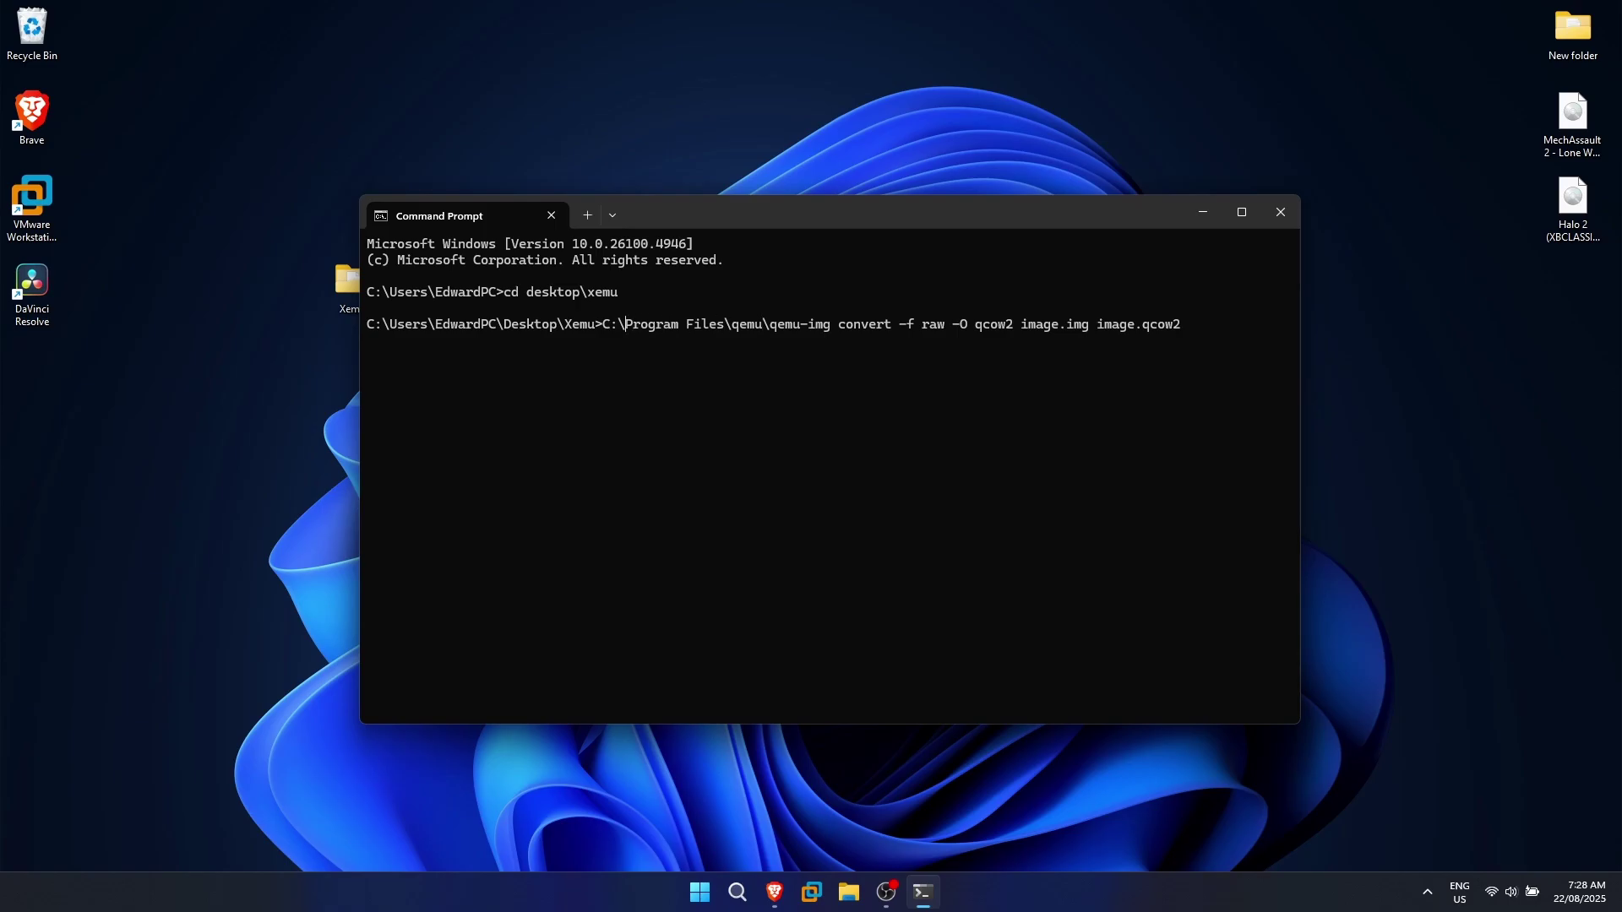
pyautogui.write('"')
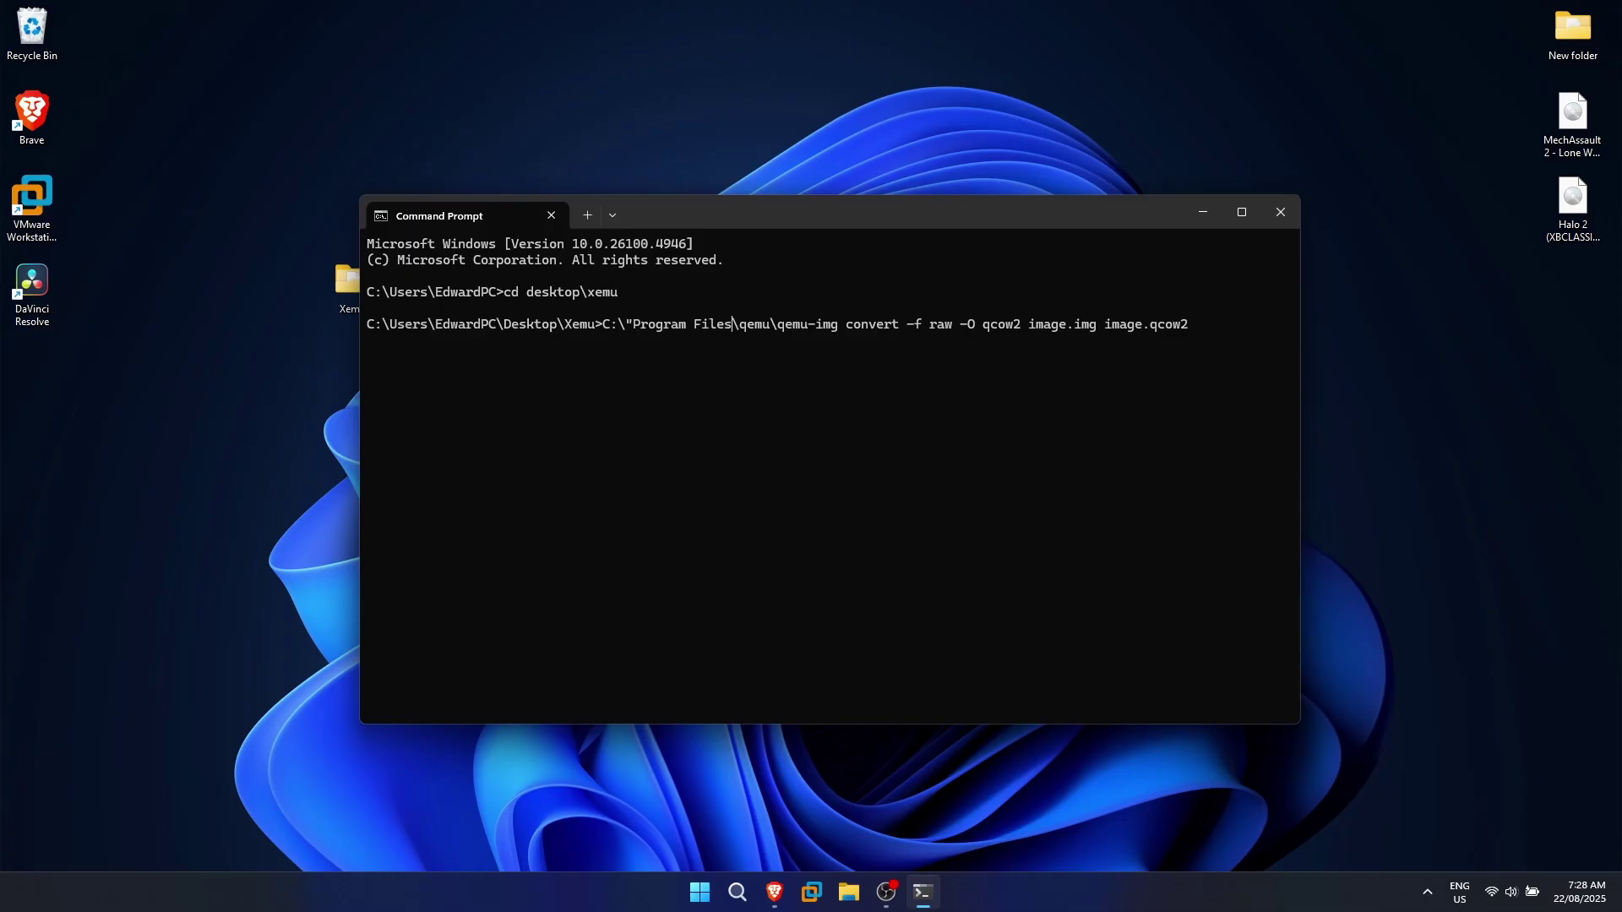
pyautogui.write('"')
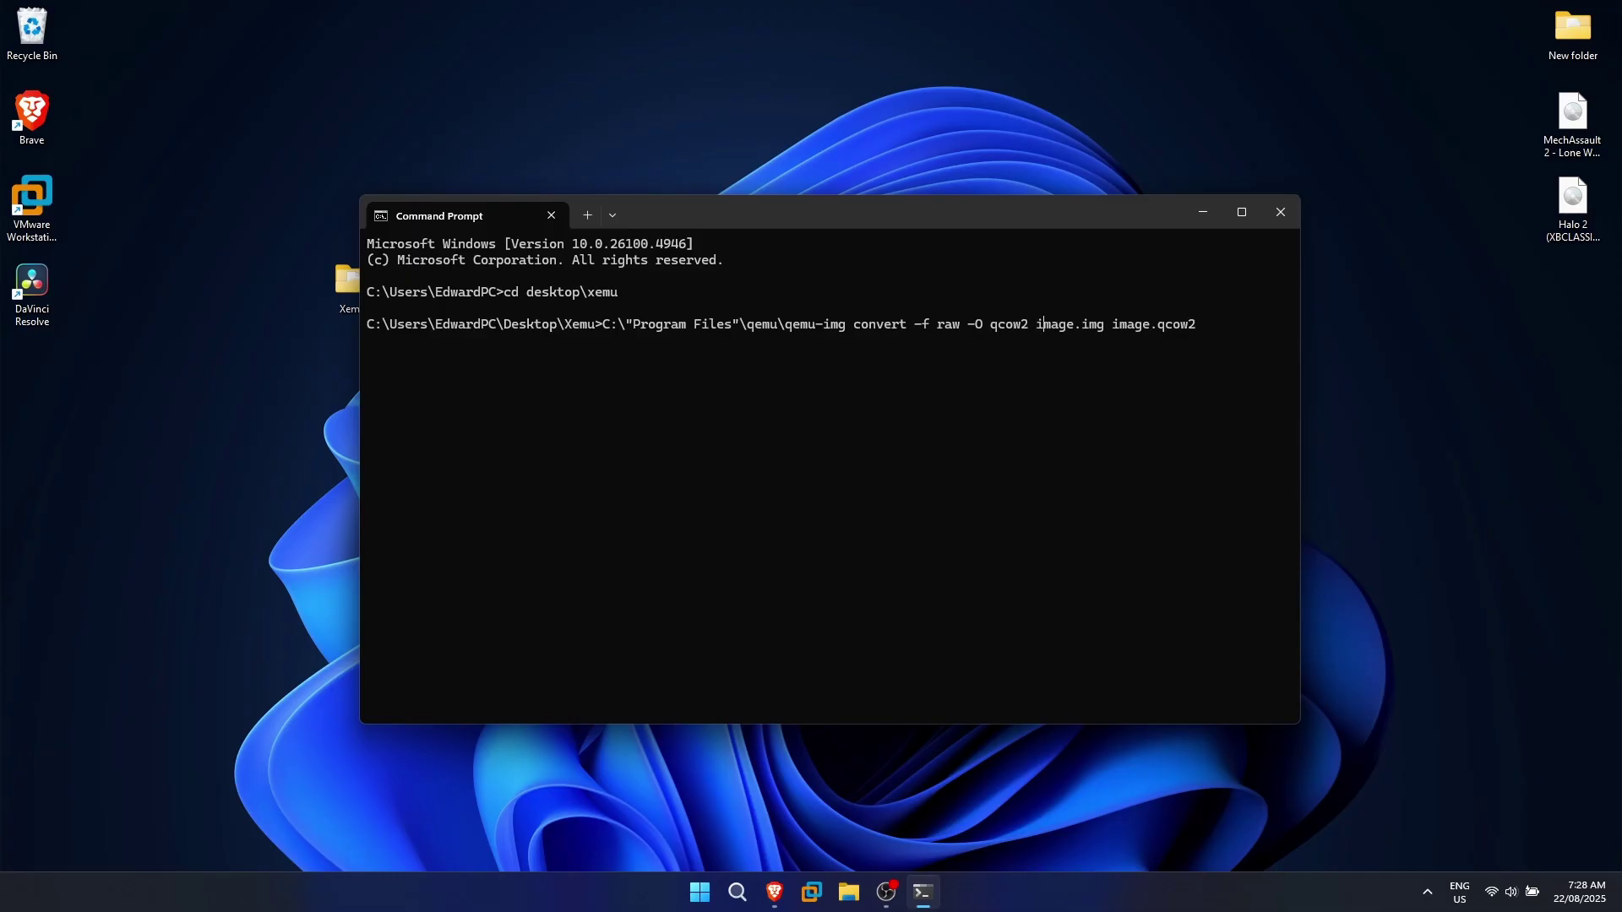
# Step: Change the source file in the qemu-img convert command to xbox_hdd.img
pyautogui.press('BackSpace')
pyautogui.press('BackSpace')
pyautogui.press('BackSpace')
pyautogui.press('BackSpace')
pyautogui.press('BackSpace')
pyautogui.press('BackSpace')
pyautogui.write('xboxhdd.')
pyautogui.press('BackSpace')
pyautogui.press('BackSpace')
pyautogui.press('BackSpace')
pyautogui.press('BackSpace')
pyautogui.write('_hdd.')
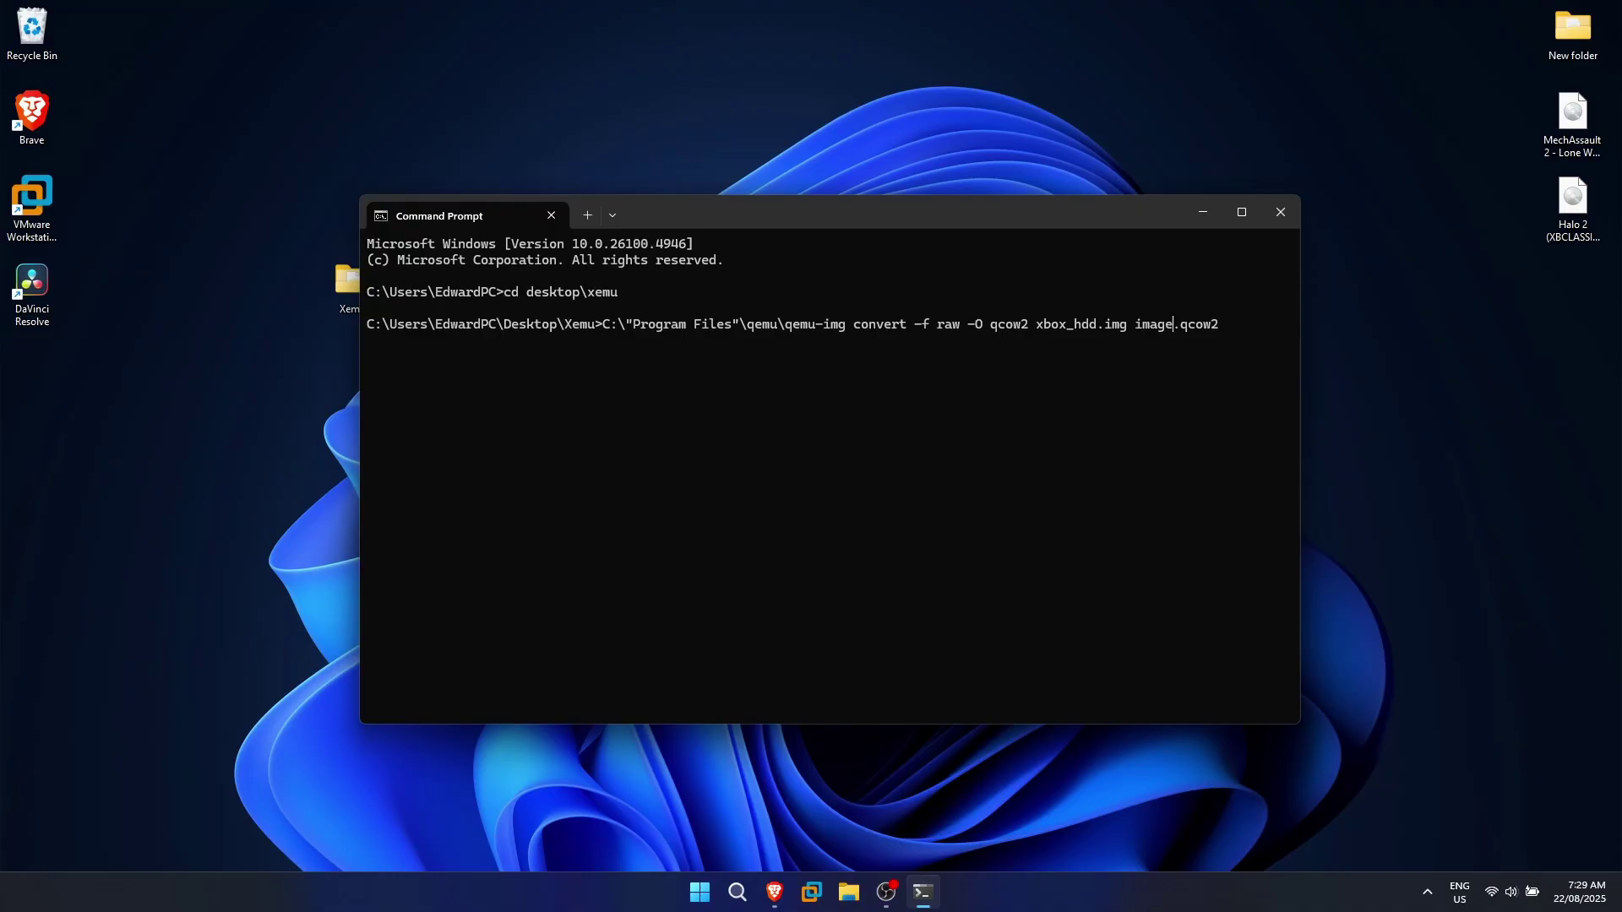
# Step: Change the output file in the qemu-img convert command to xbox_hdd.qcow2
pyautogui.press('BackSpace')
pyautogui.press('BackSpace')
pyautogui.press('BackSpace')
pyautogui.press('BackSpace')
pyautogui.press('BackSpace')
pyautogui.write('xbox_hdd')
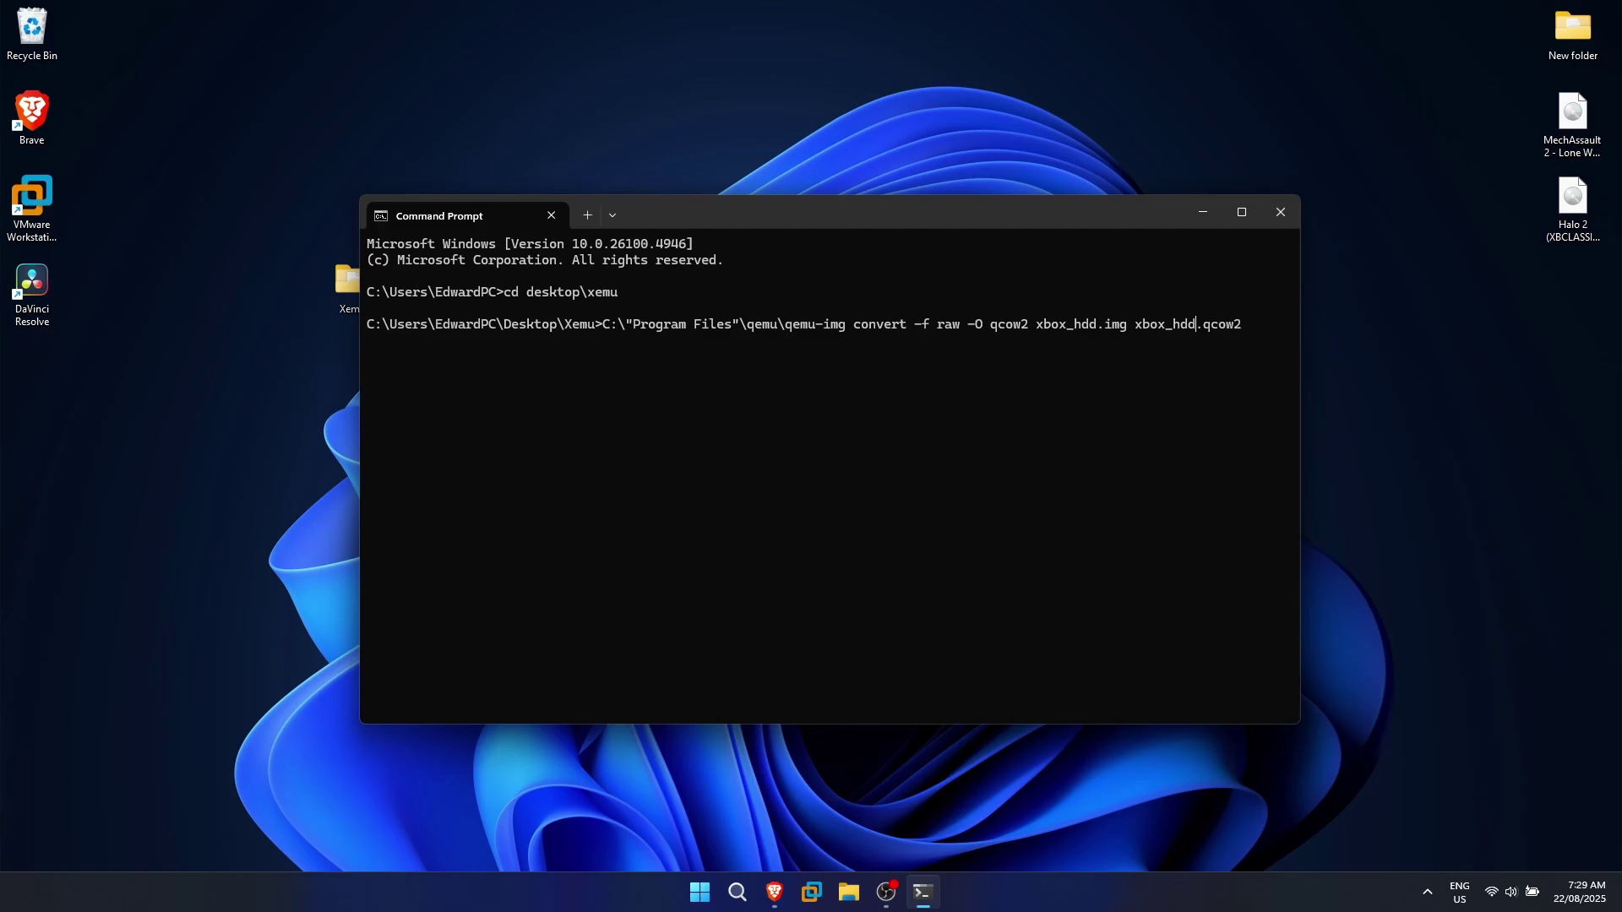